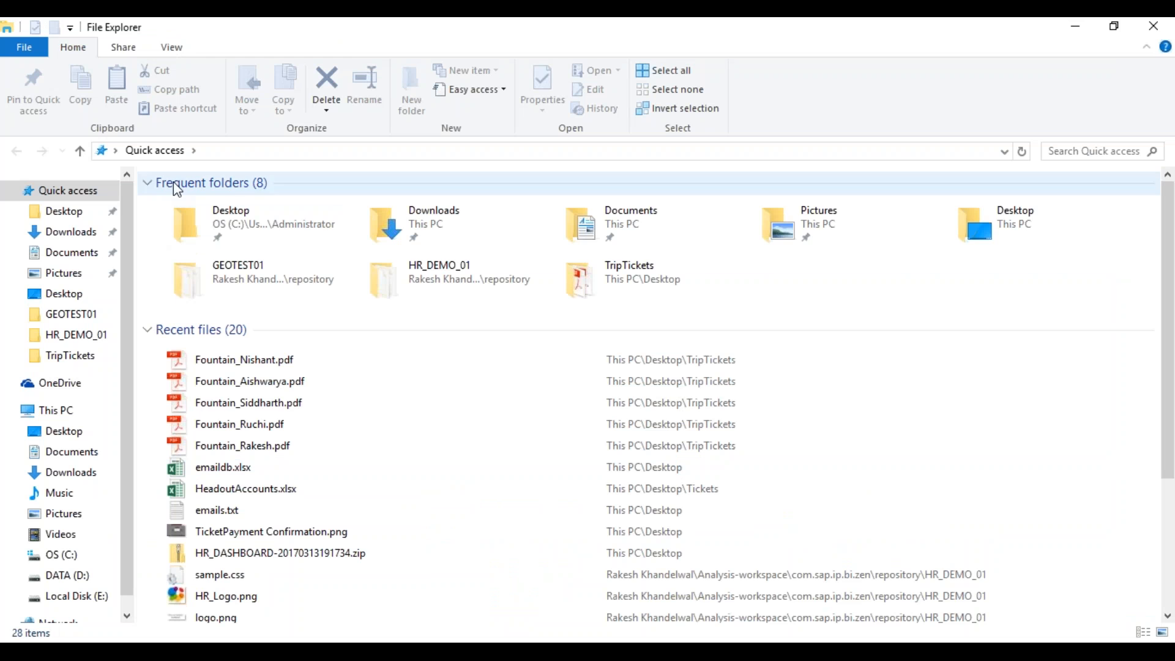
# - Look through the Documents folder for the SAP Design Studio Training videos, then go to Downloads
pyautogui.click(73, 454)
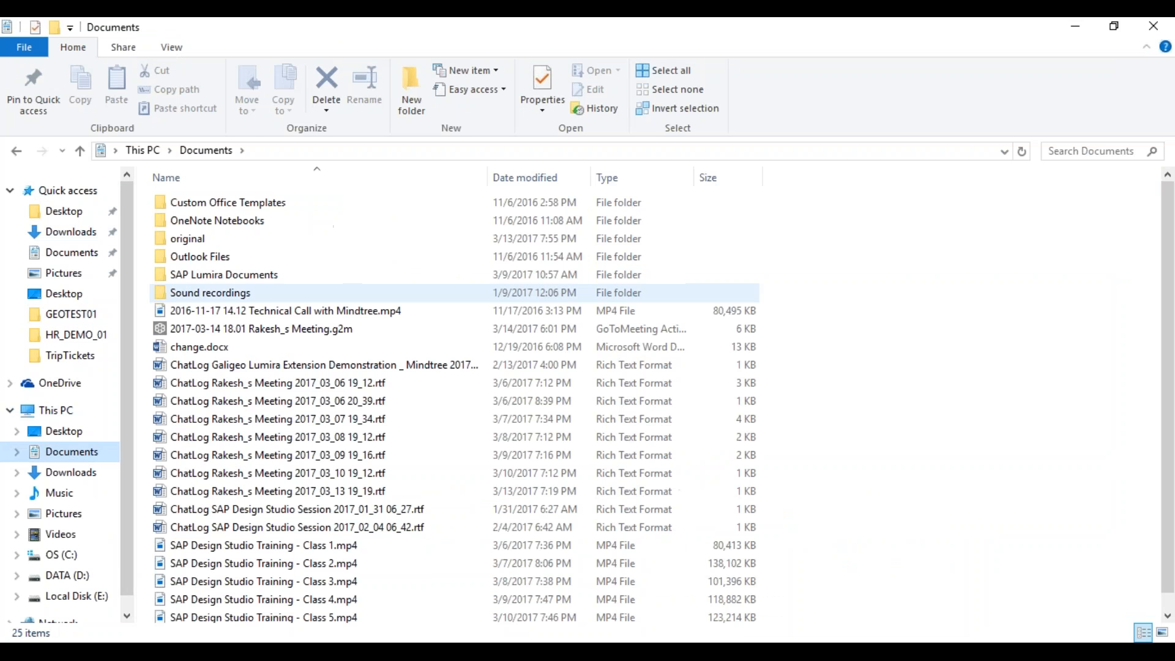
pyautogui.click(345, 146)
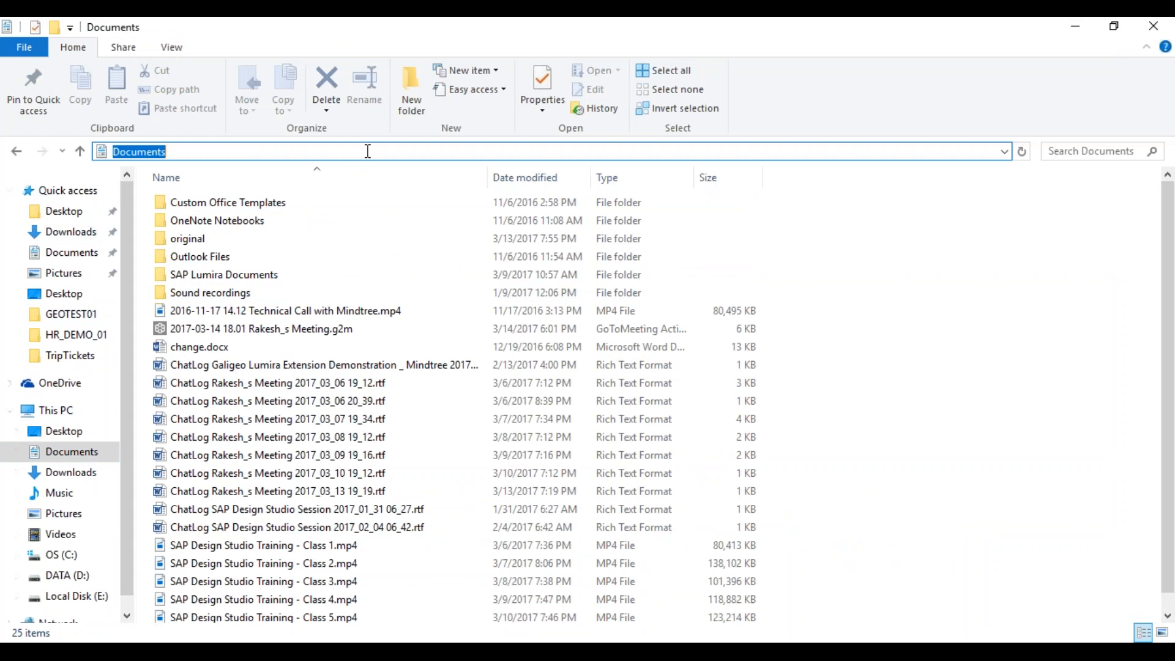
pyautogui.click(325, 349)
pyautogui.press('s')
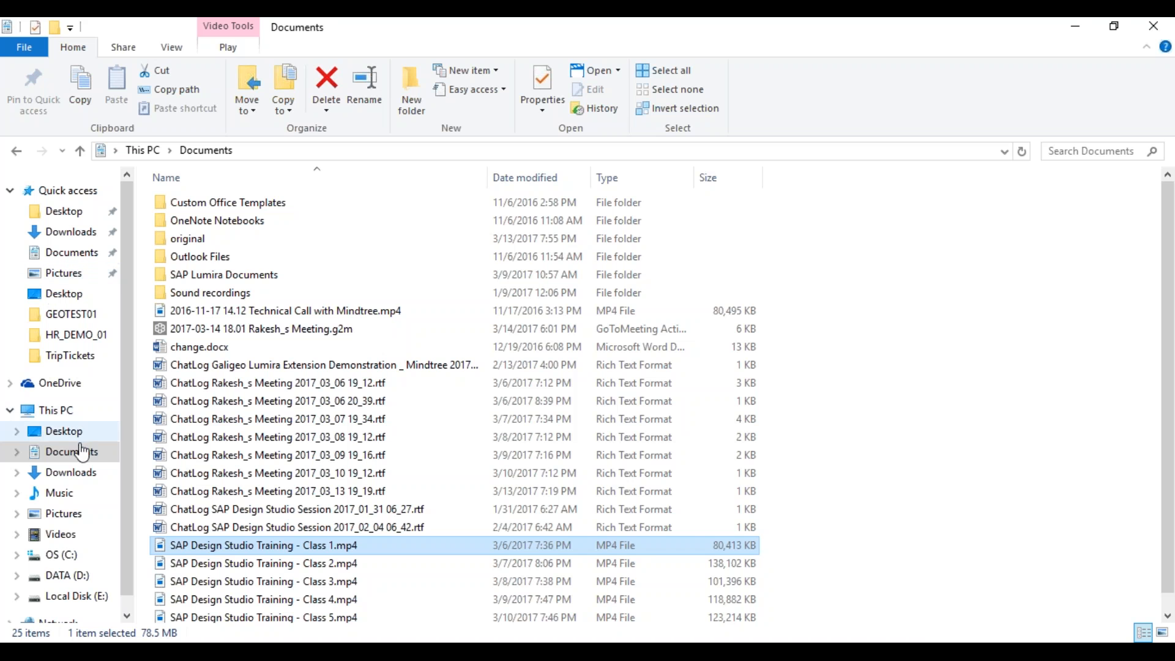
pyautogui.click(85, 475)
# - Open the SPD_01.png Store Performance Dashboard image from Downloads in Photos
pyautogui.click(320, 295)
pyautogui.press('s')
pyautogui.press('p')
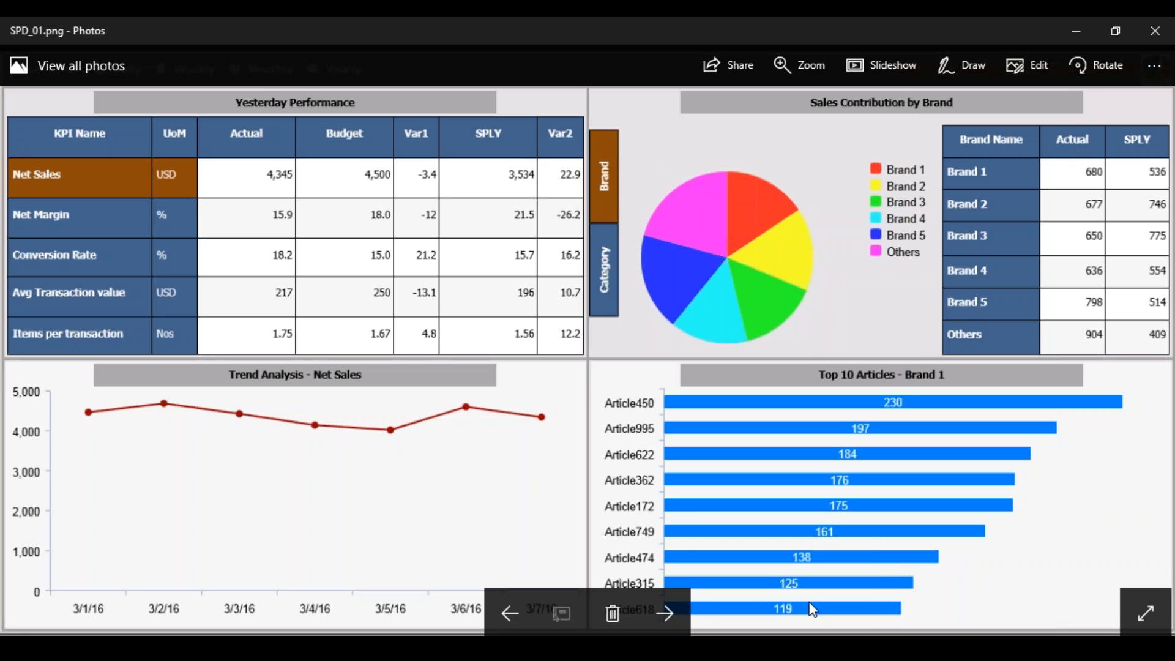
pyautogui.moveTo(781, 651)
pyautogui.hotkey('alt', 'Tab')
# - Close the SPD_01.png dashboard image in Photos
pyautogui.click(492, 183)
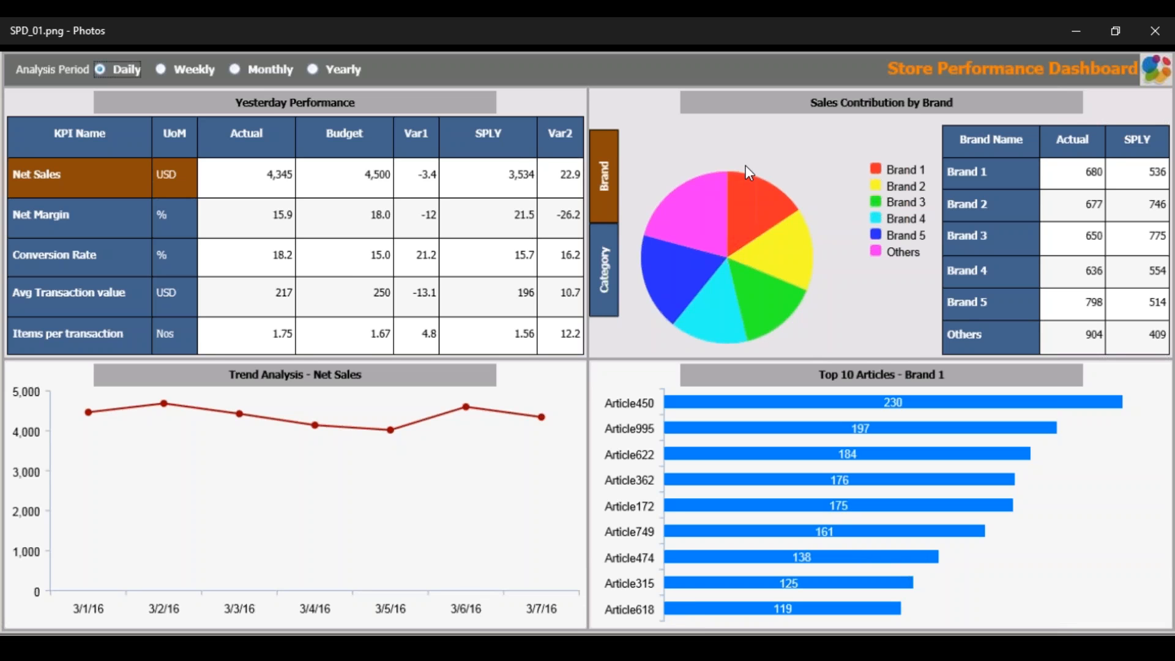
pyautogui.click(1143, 29)
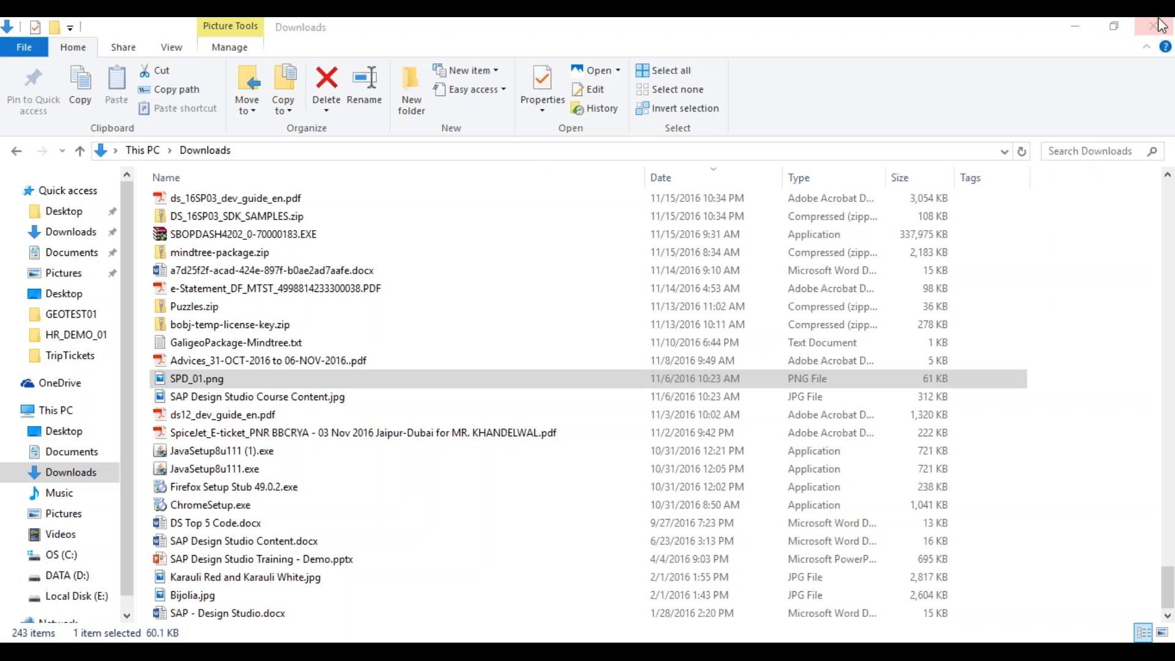
# - Minimize the Downloads File Explorer window to reveal the Design Studio Welcome page
pyautogui.click(1075, 26)
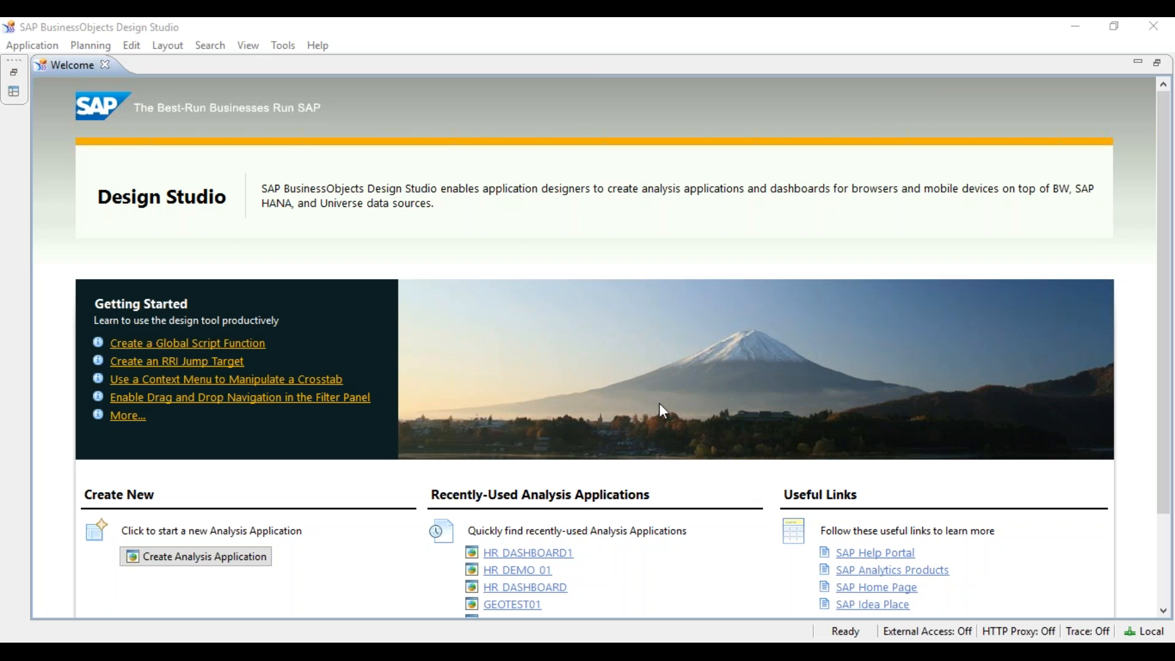
pyautogui.moveTo(684, 642)
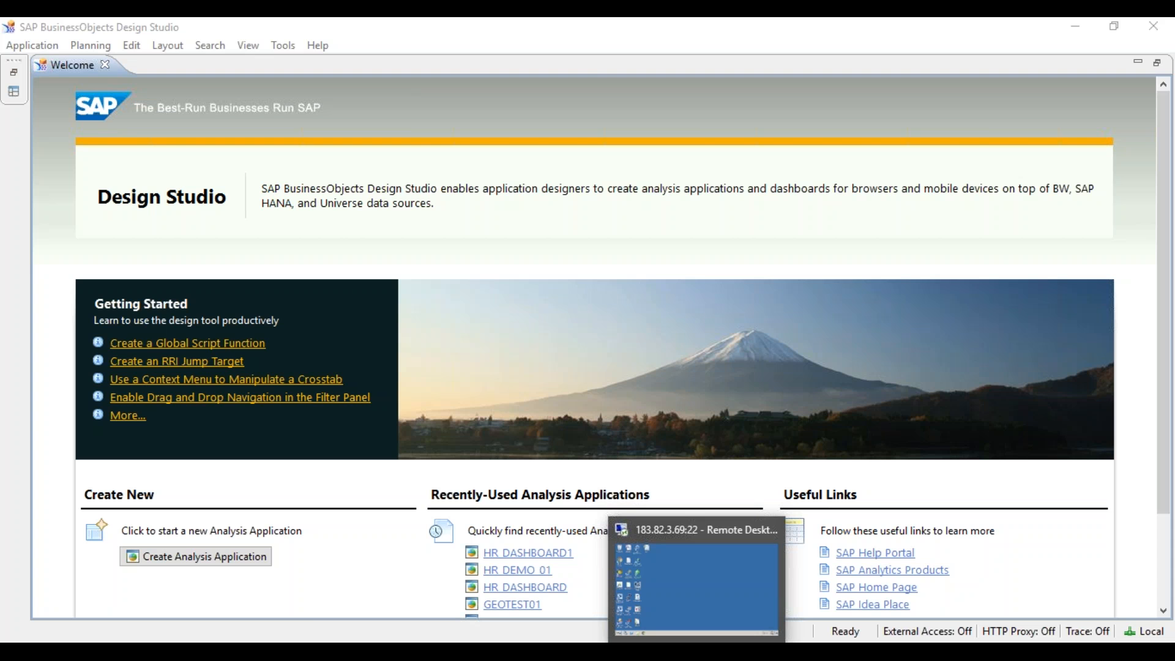
# - In the remote session, search the Start menu for 'des' to list Design Studio (64 bit)
pyautogui.click(683, 642)
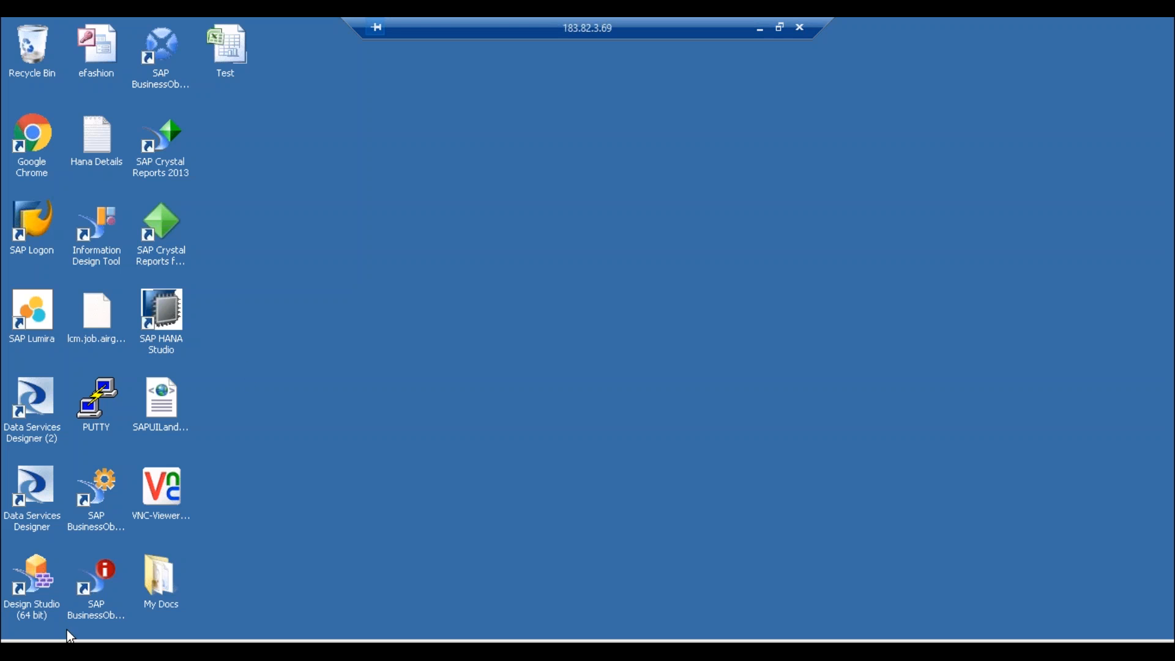
pyautogui.press('super')
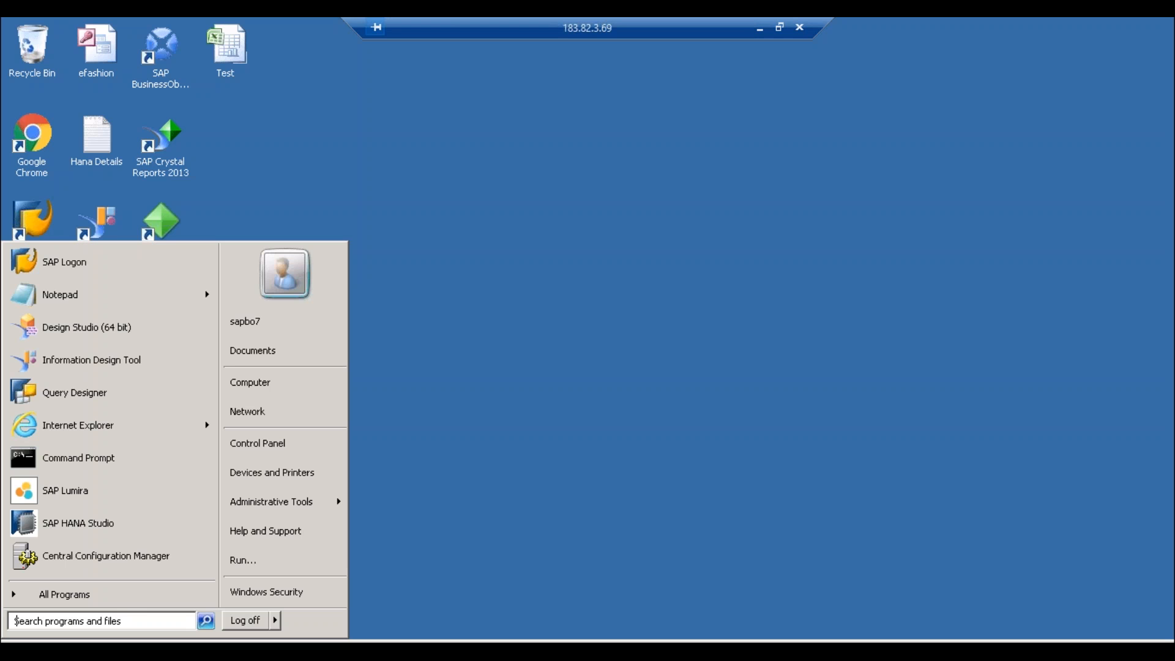
pyautogui.write('sap de')
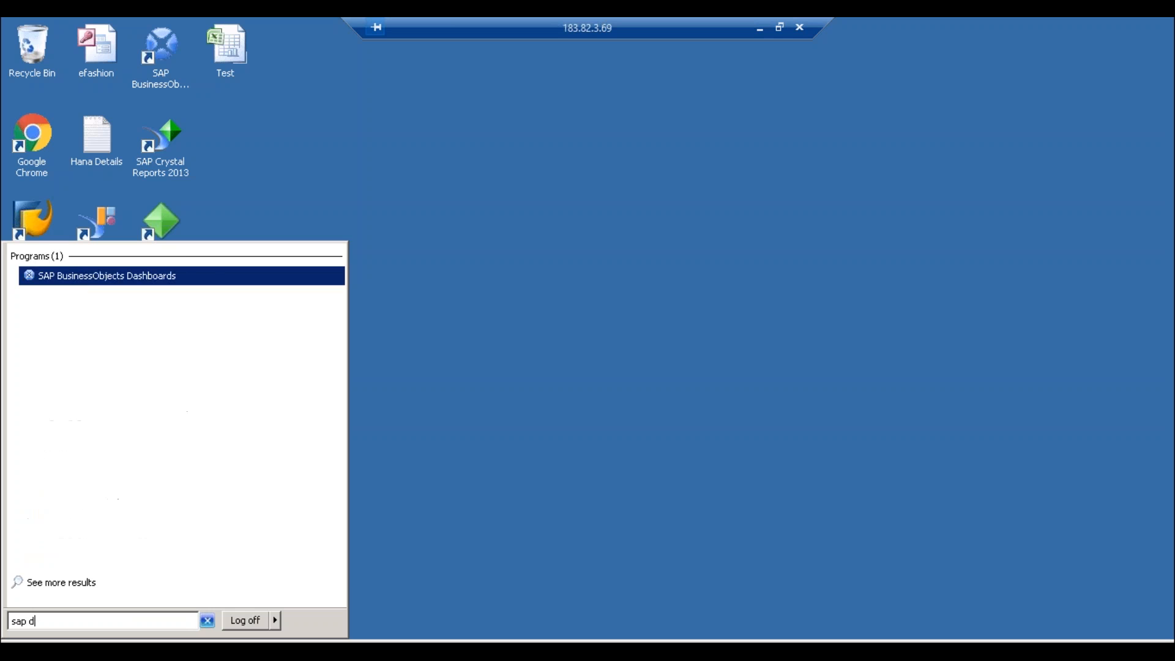
pyautogui.press('BackSpace')
pyautogui.press('BackSpace')
pyautogui.press('BackSpace')
pyautogui.press('BackSpace')
pyautogui.press('BackSpace')
pyautogui.press('BackSpace')
pyautogui.write('des')
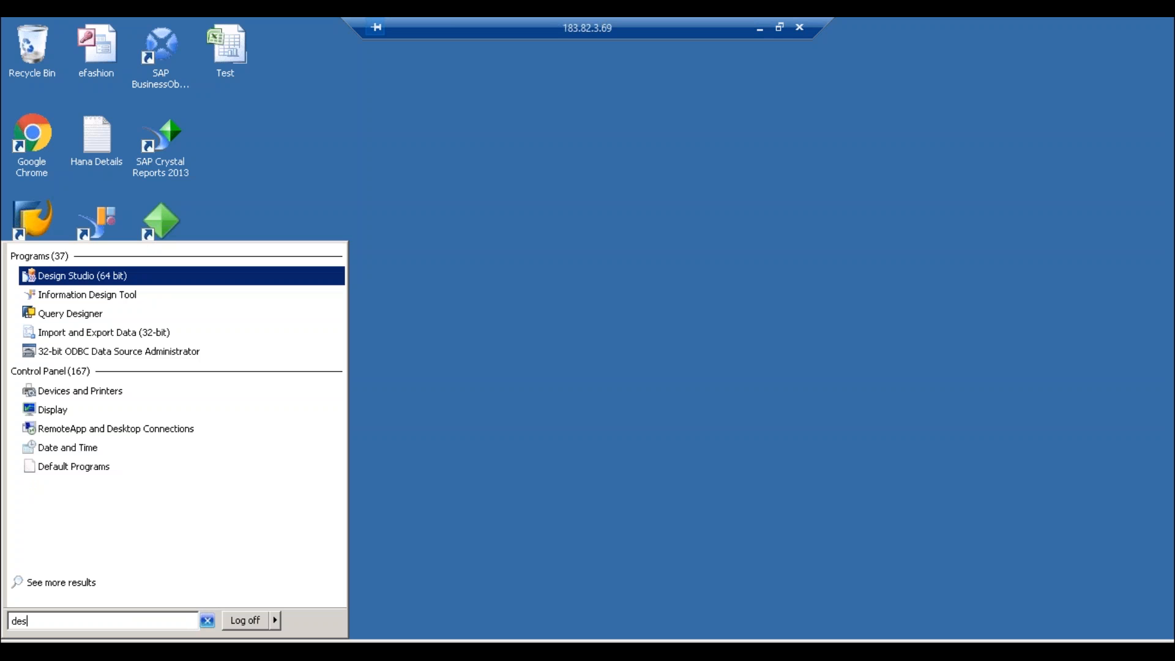
# - Launch Design Studio (64 bit) and copy the query name ZHR_ZHRDSO1_Q001 from the notes
pyautogui.click(80, 275)
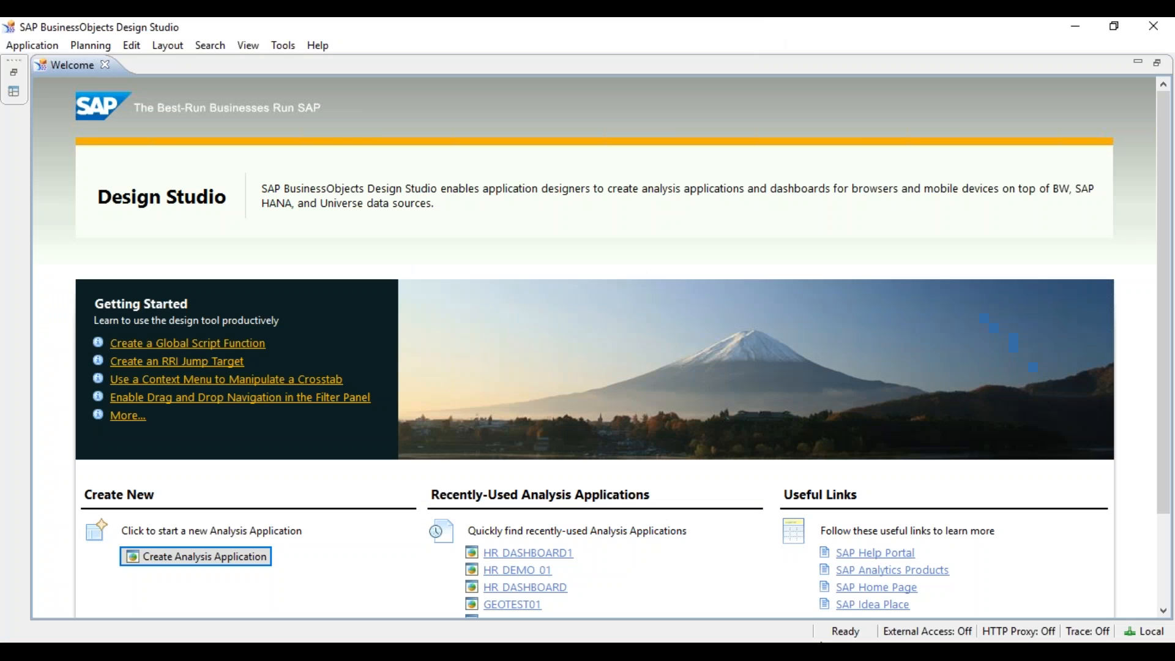
pyautogui.moveTo(996, 191); pyautogui.dragTo(881, 196)
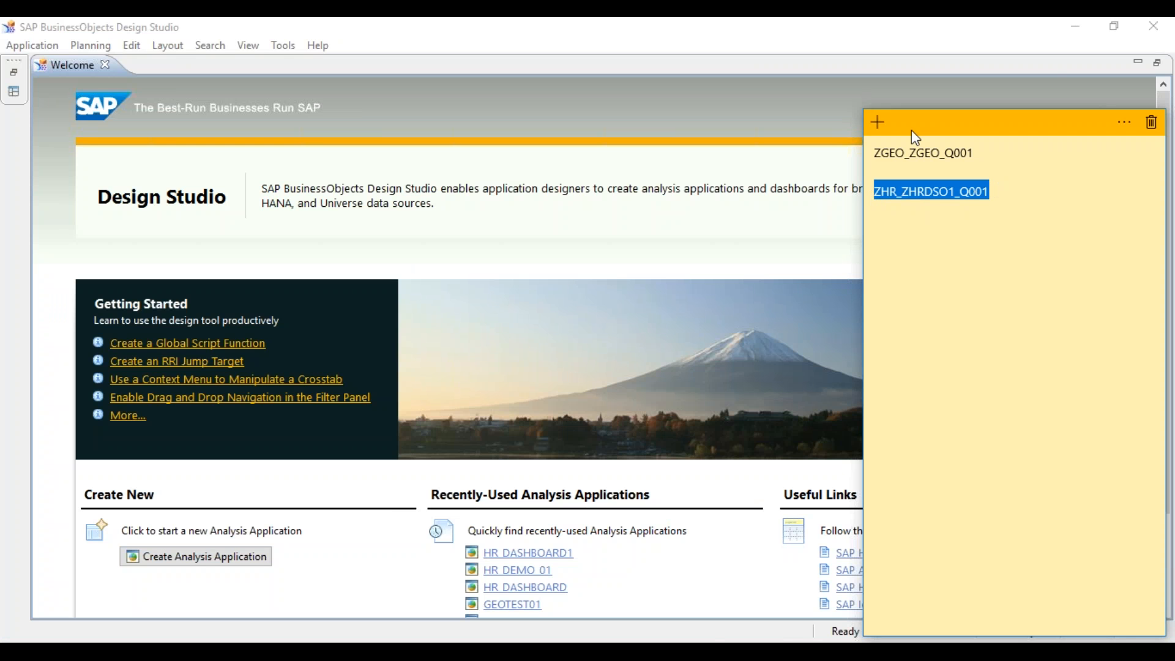
pyautogui.moveTo(712, 640)
pyautogui.click(697, 588)
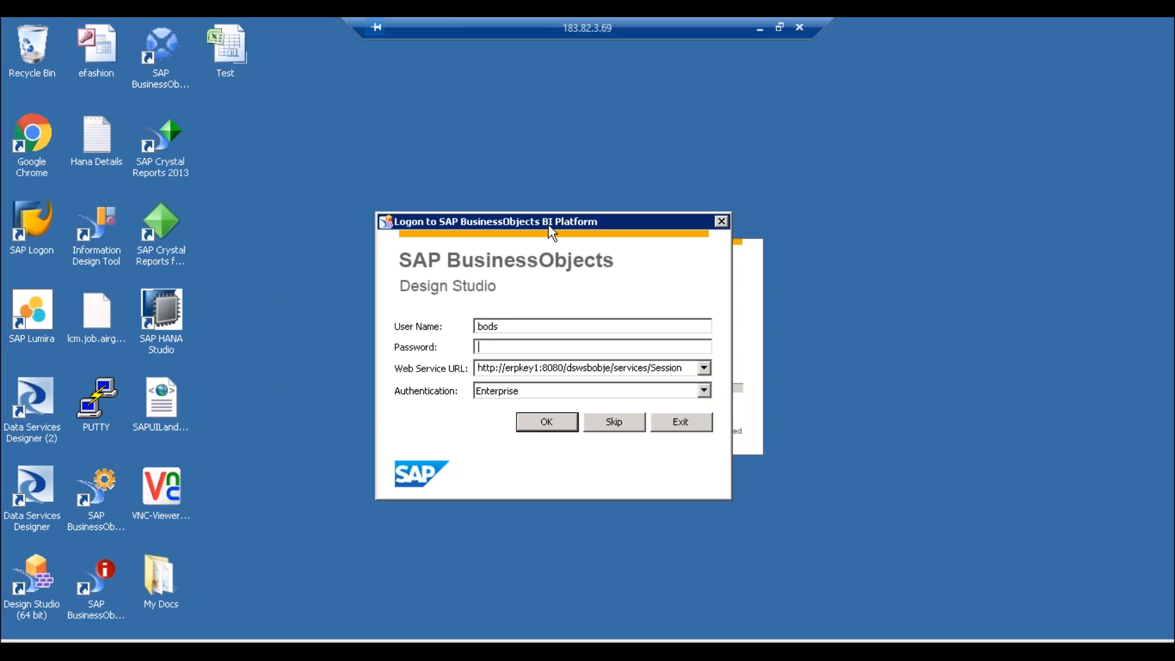
# - Move the BI Platform logon dialog aside and open the Windows Start menu
pyautogui.moveTo(548, 225); pyautogui.dragTo(588, 219)
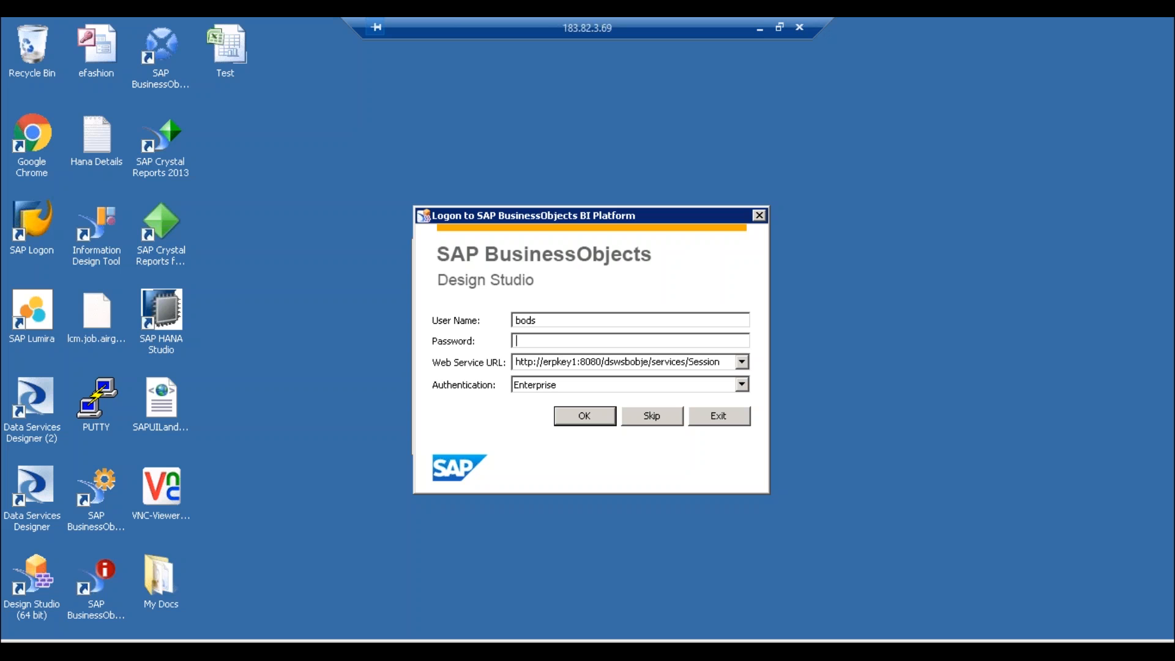
pyautogui.press('super')
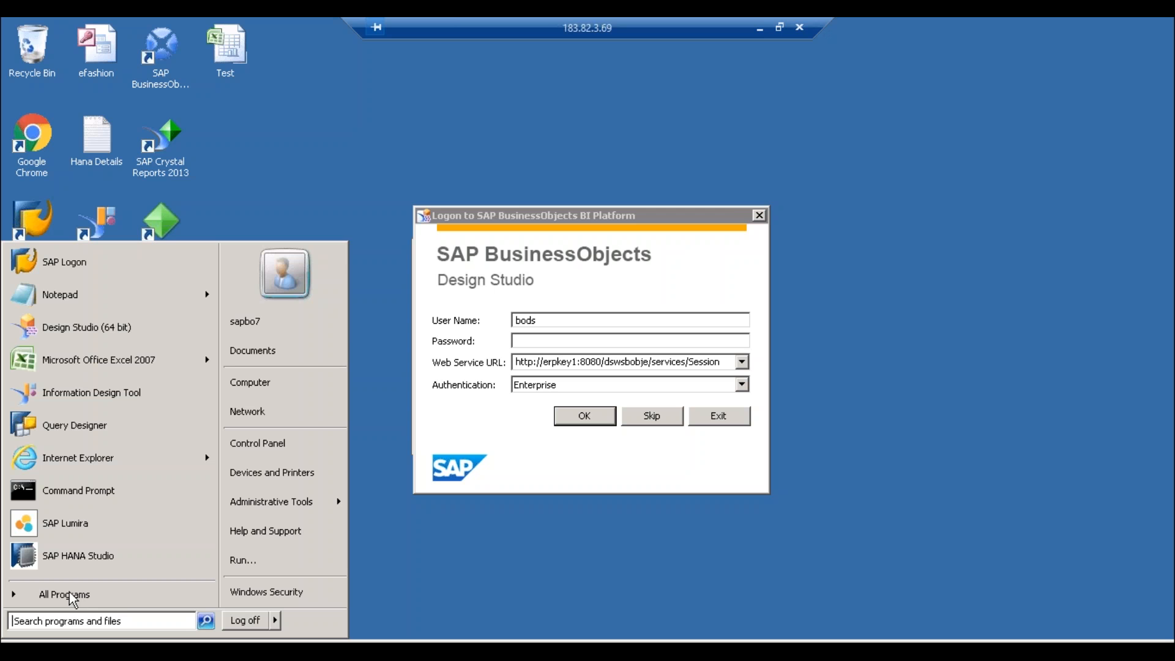
# - Enter the account password in the logon dialog and log on to the BI Platform
pyautogui.click(585, 340)
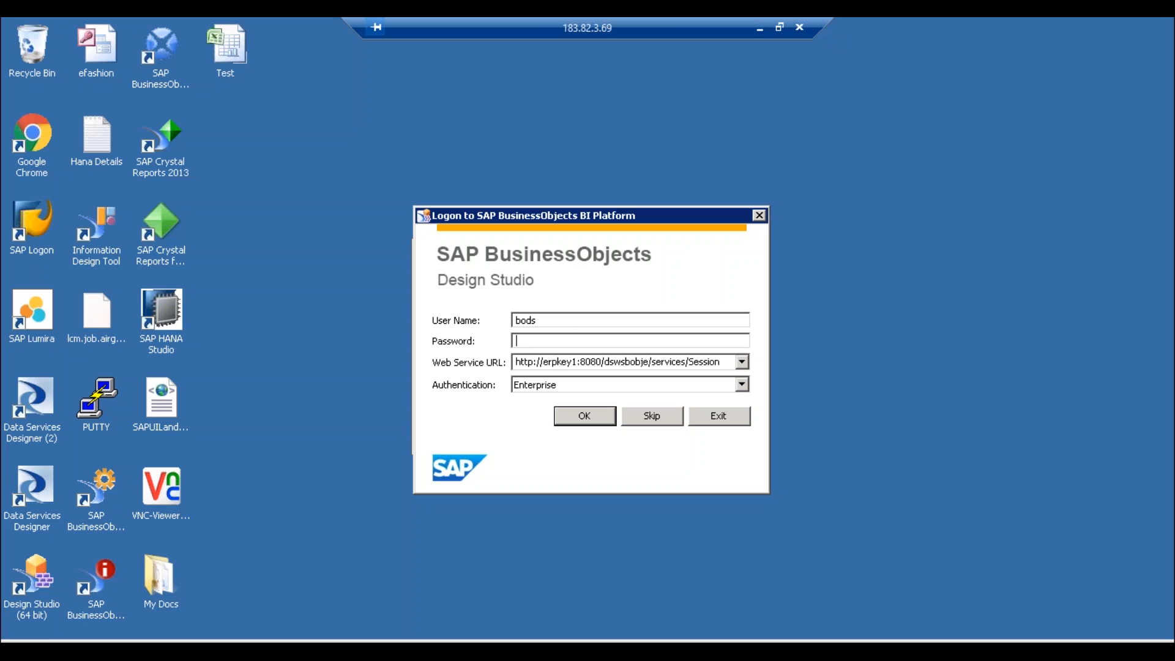
pyautogui.moveTo(831, 28); pyautogui.dragTo(661, 23)
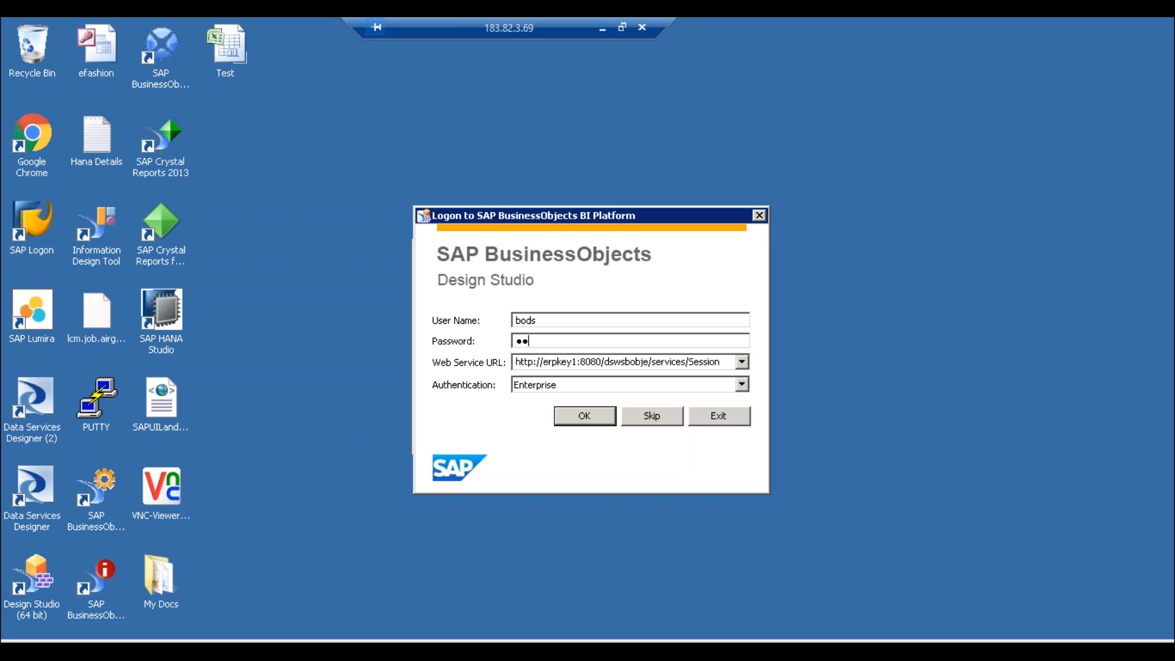
pyautogui.press('BackSpace')
pyautogui.press('BackSpace')
pyautogui.write('******')
pyautogui.press('Return')
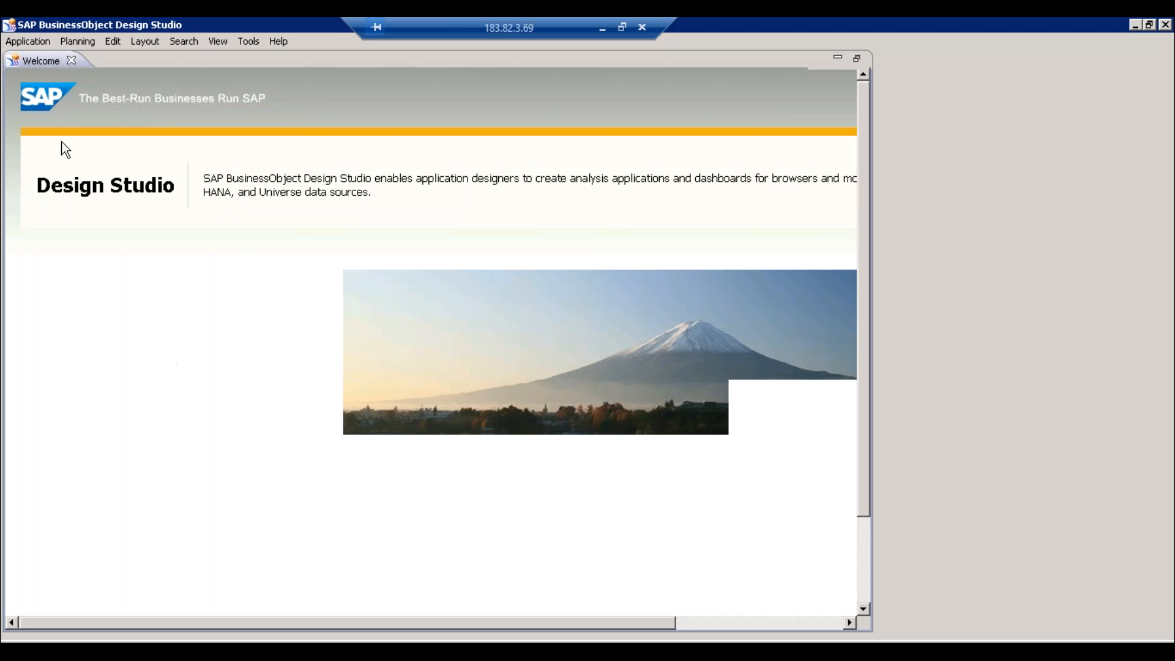
# - Start a new application and open the Choose Target Folder dialog
pyautogui.click(27, 41)
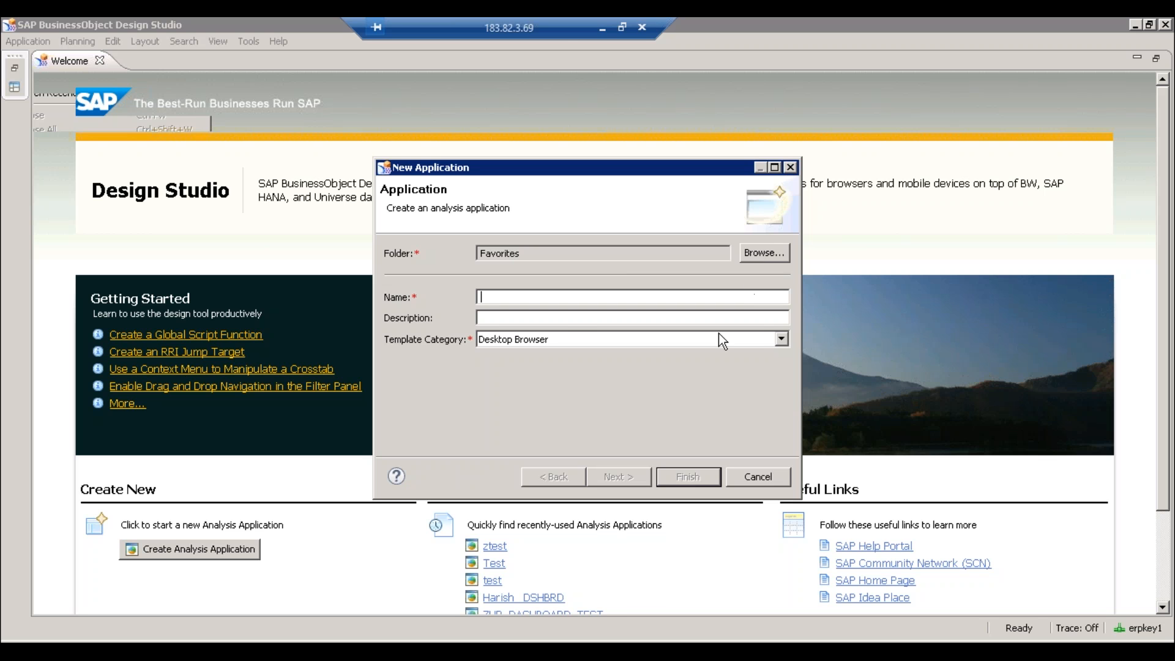
pyautogui.click(765, 253)
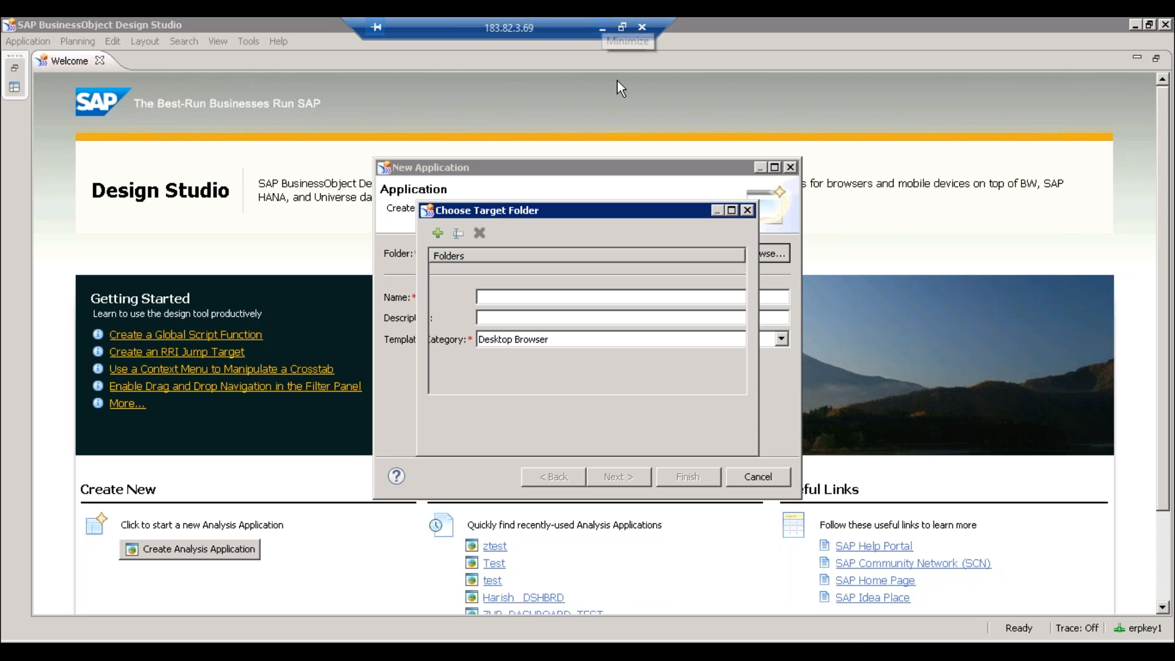
# - Check the query name in the local notes, then return to the remote session
pyautogui.click(601, 26)
pyautogui.hotkey('alt', 'Tab')
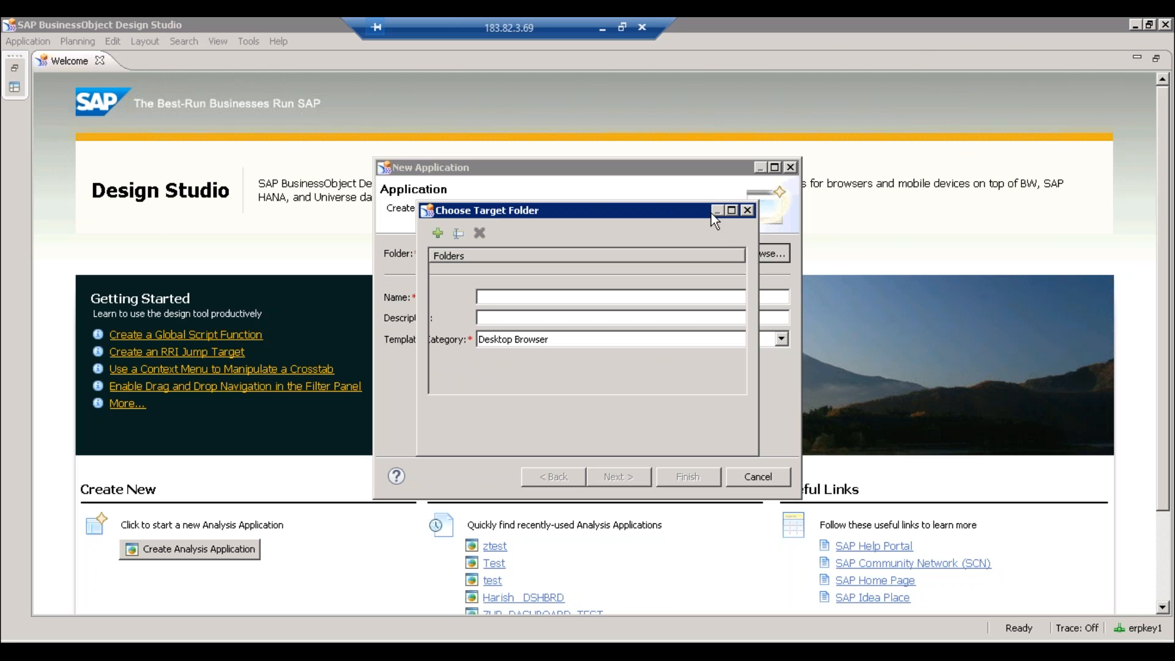
pyautogui.click(603, 18)
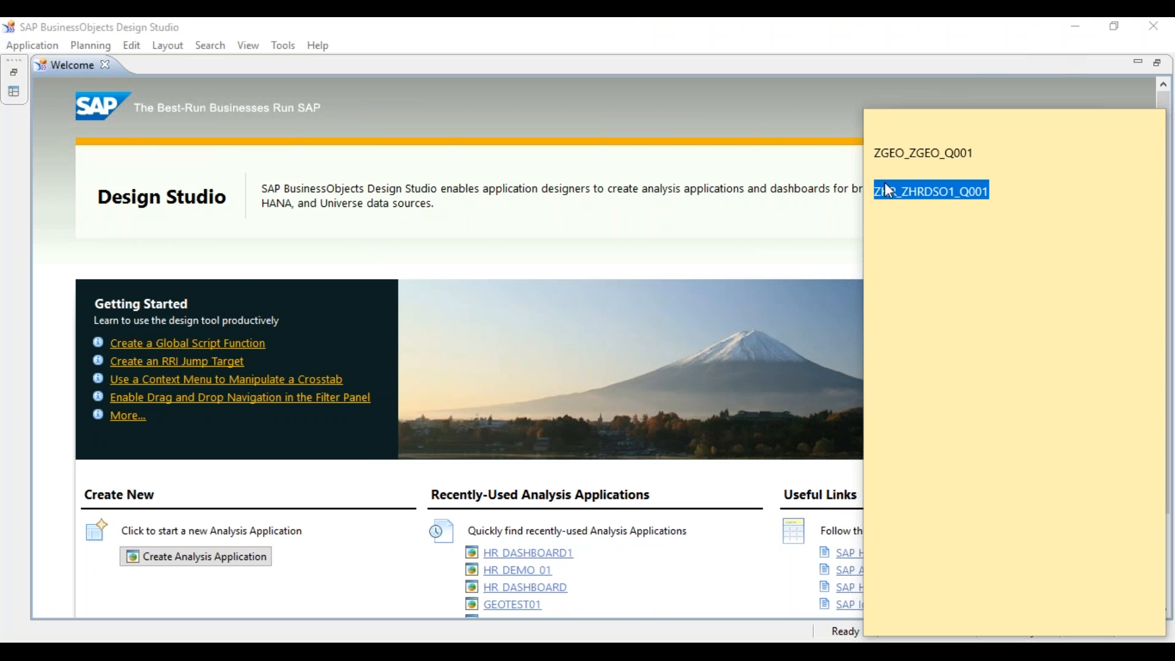
pyautogui.hotkey('alt', 'Tab')
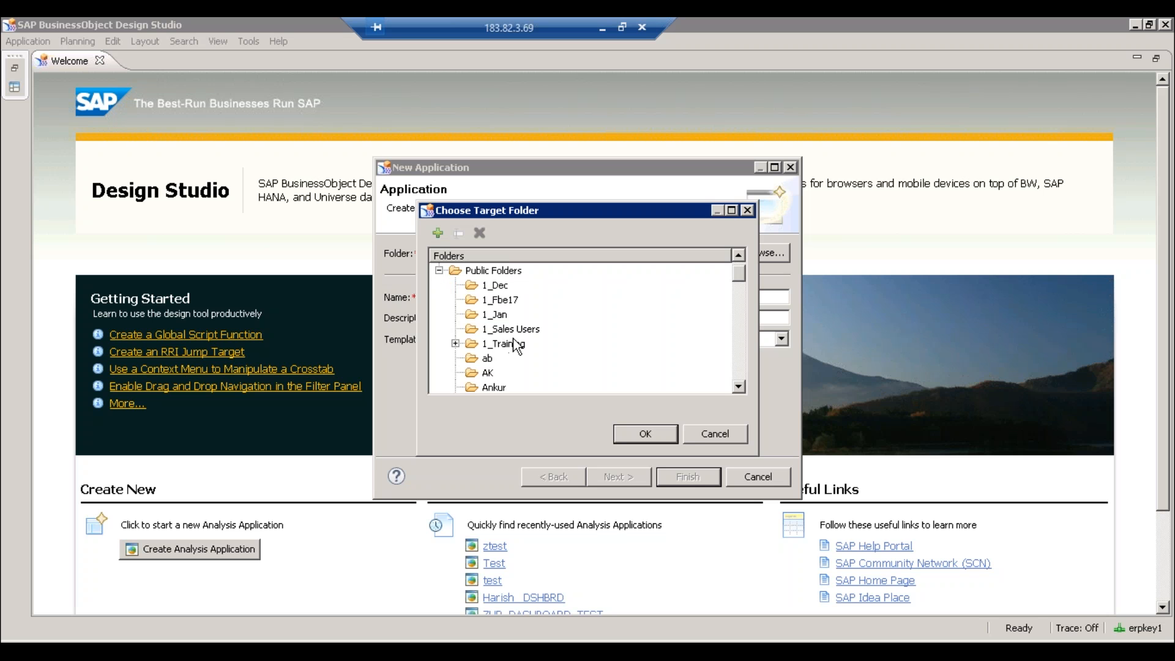
# - Set Public Folders/1_Sales Users as the new application's target folder
pyautogui.click(532, 332)
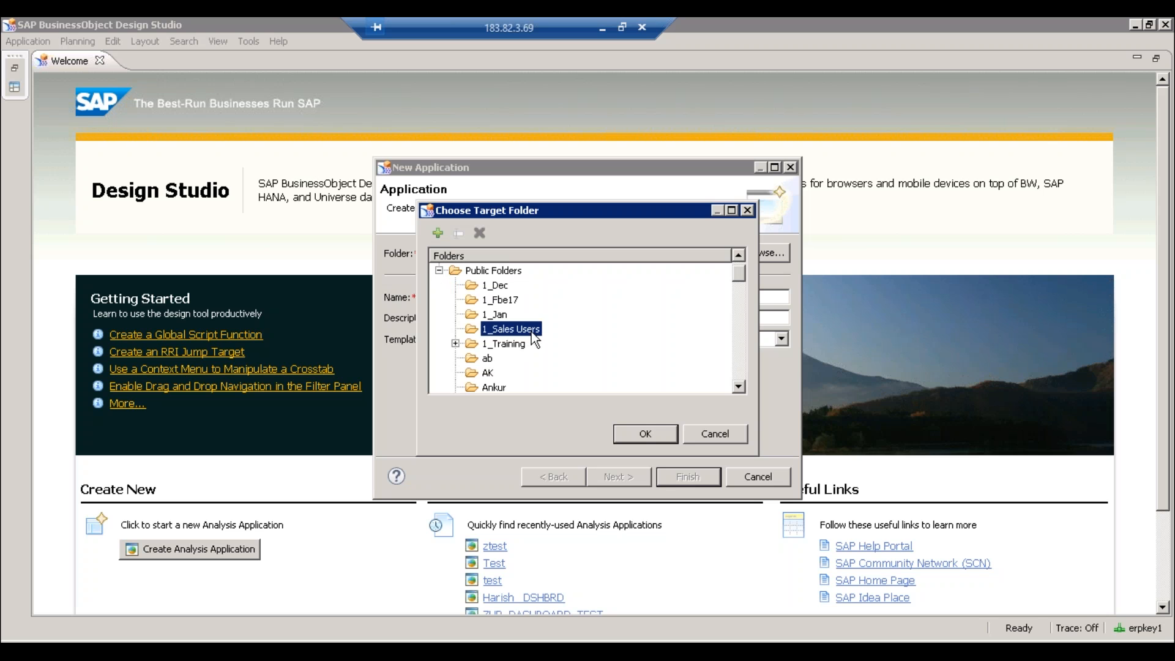
pyautogui.click(644, 431)
pyautogui.click(503, 296)
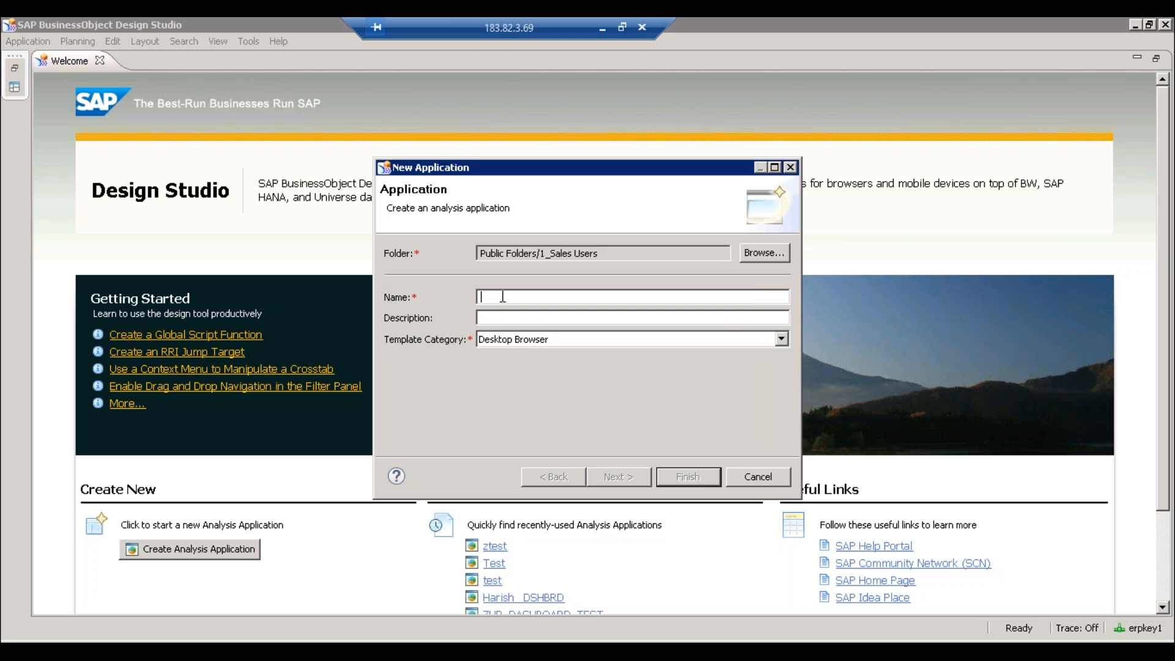
# - Name the application 'Test DB', keep the Desktop Browser category and finish with the Blank template
pyautogui.write('Test DB')
pyautogui.click(519, 344)
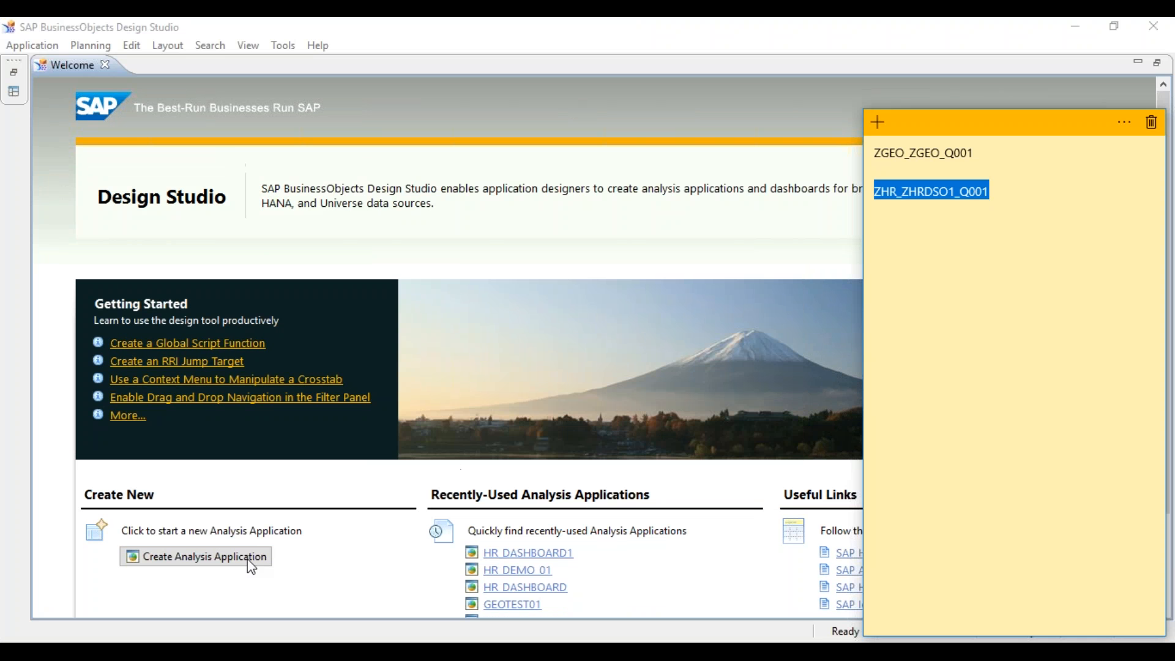
pyautogui.click(174, 551)
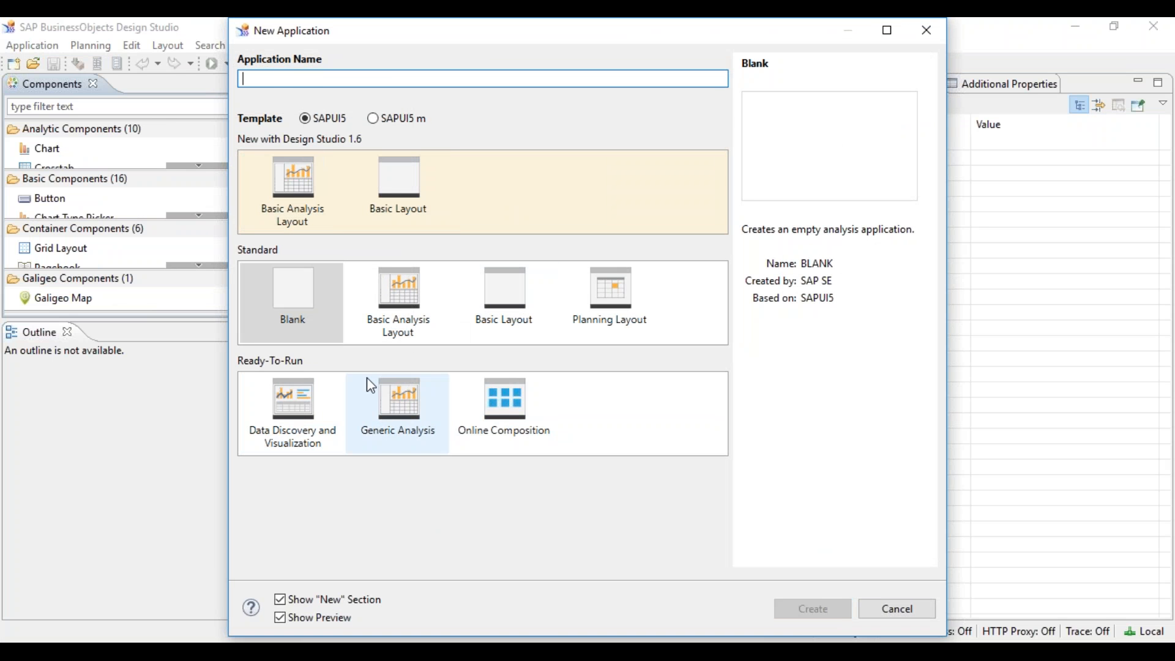
pyautogui.click(551, 652)
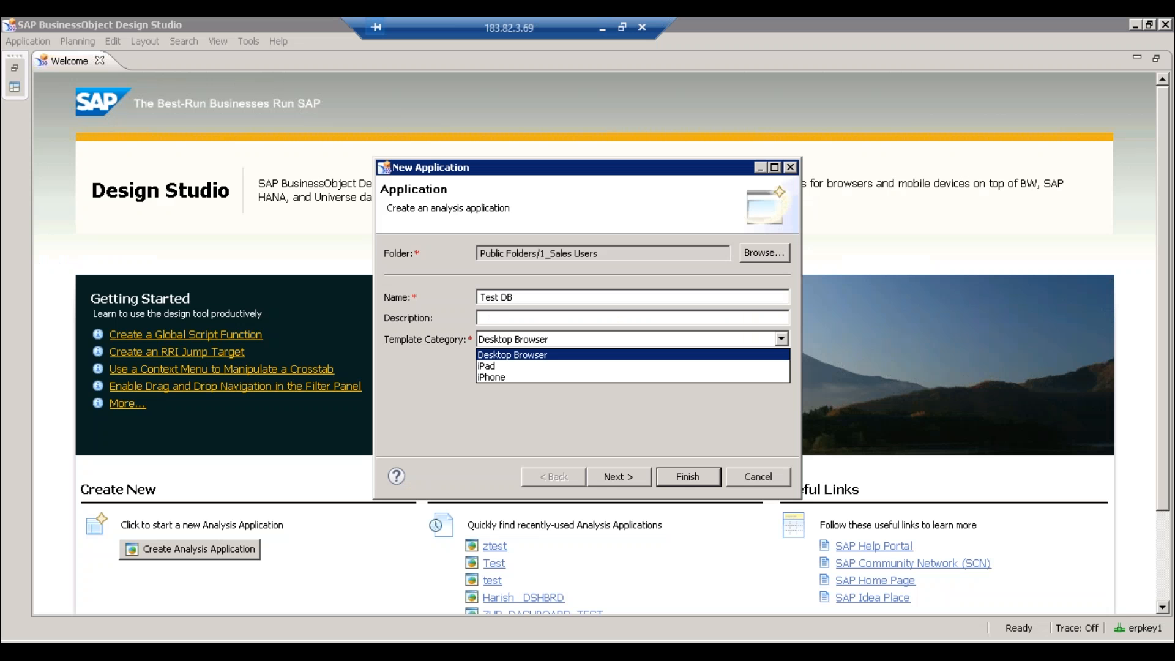
pyautogui.click(560, 394)
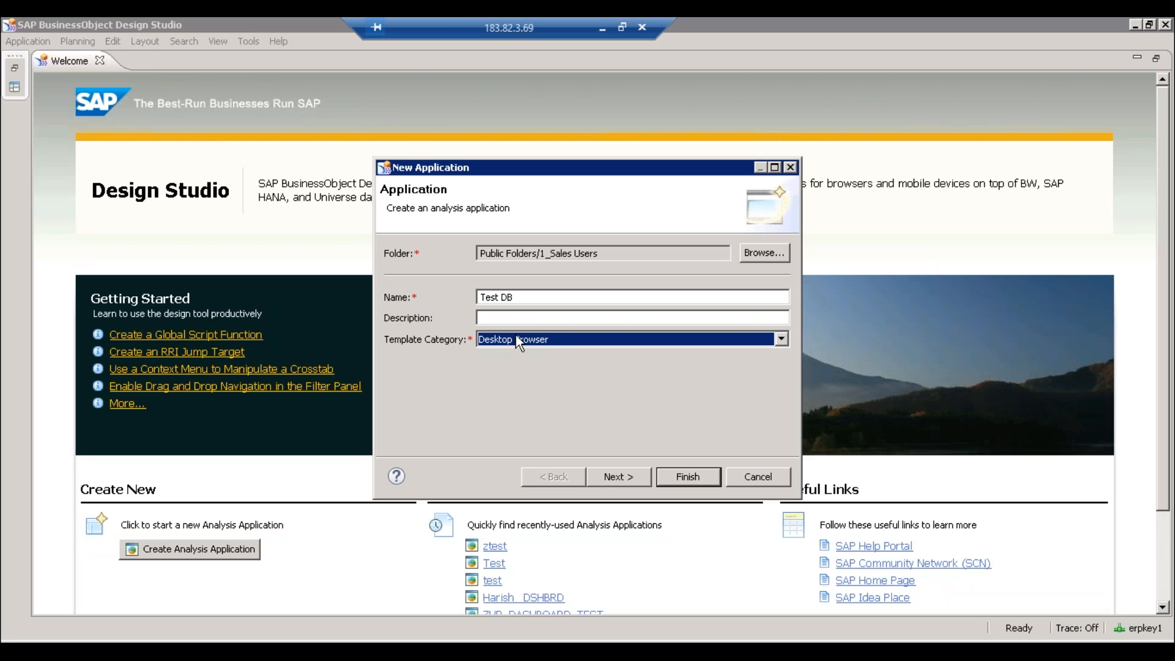
pyautogui.click(518, 342)
pyautogui.click(518, 341)
pyautogui.click(639, 476)
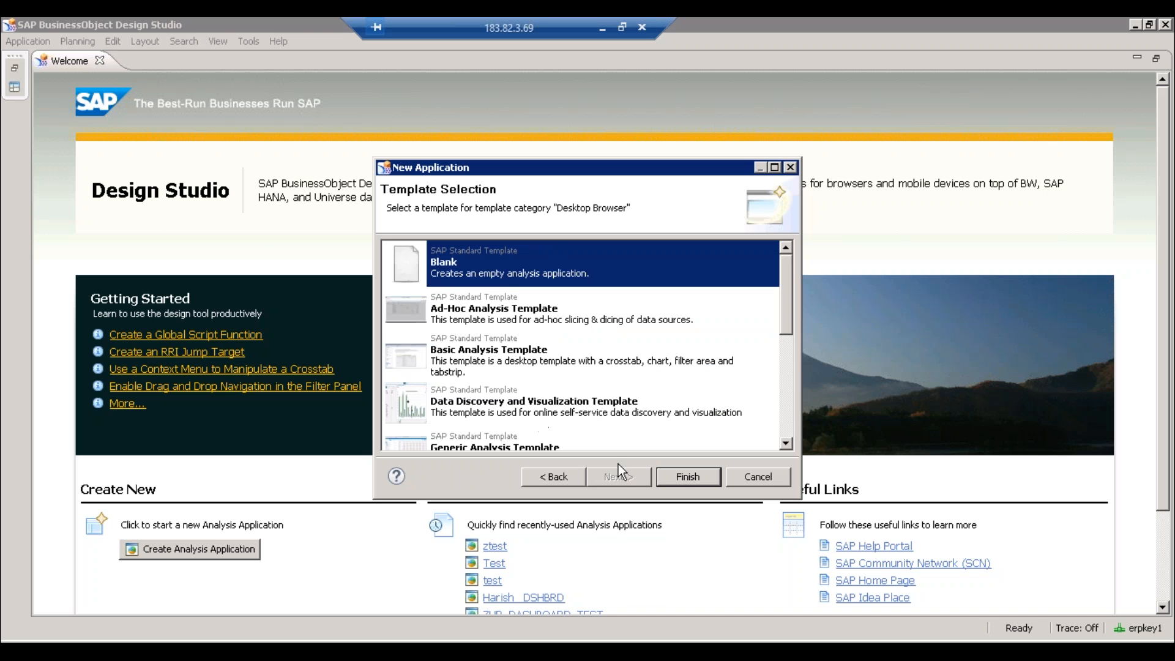
pyautogui.click(690, 476)
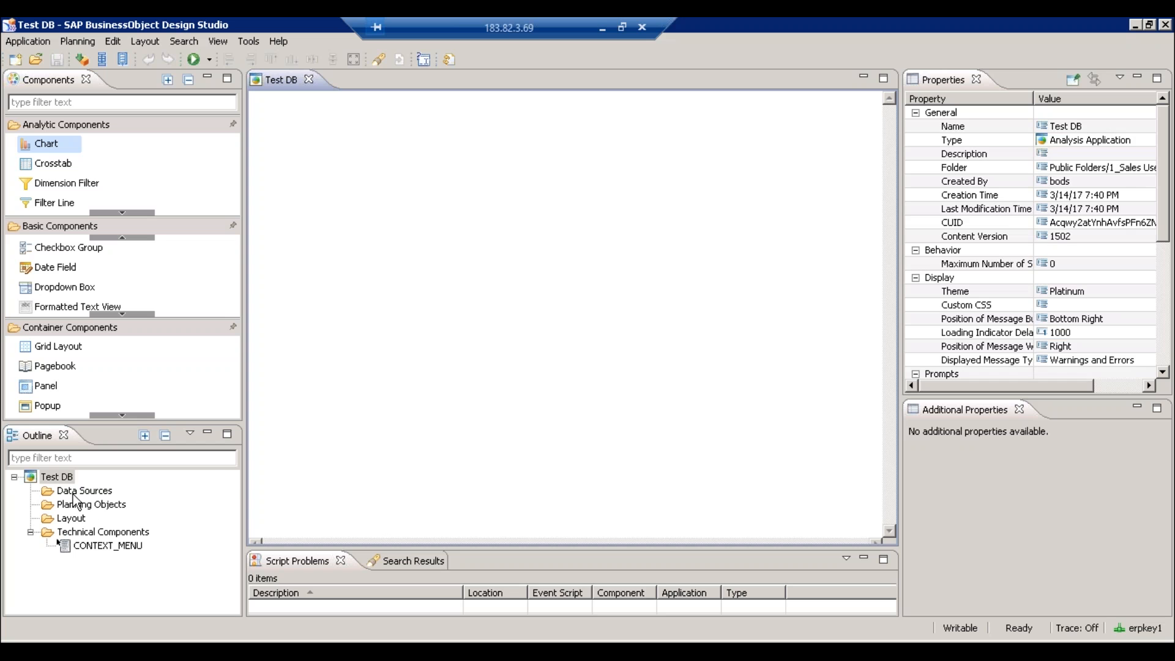
# - Add a new data source from the Outline's Data Sources folder, alias DS_1
pyautogui.rightClick(72, 494)
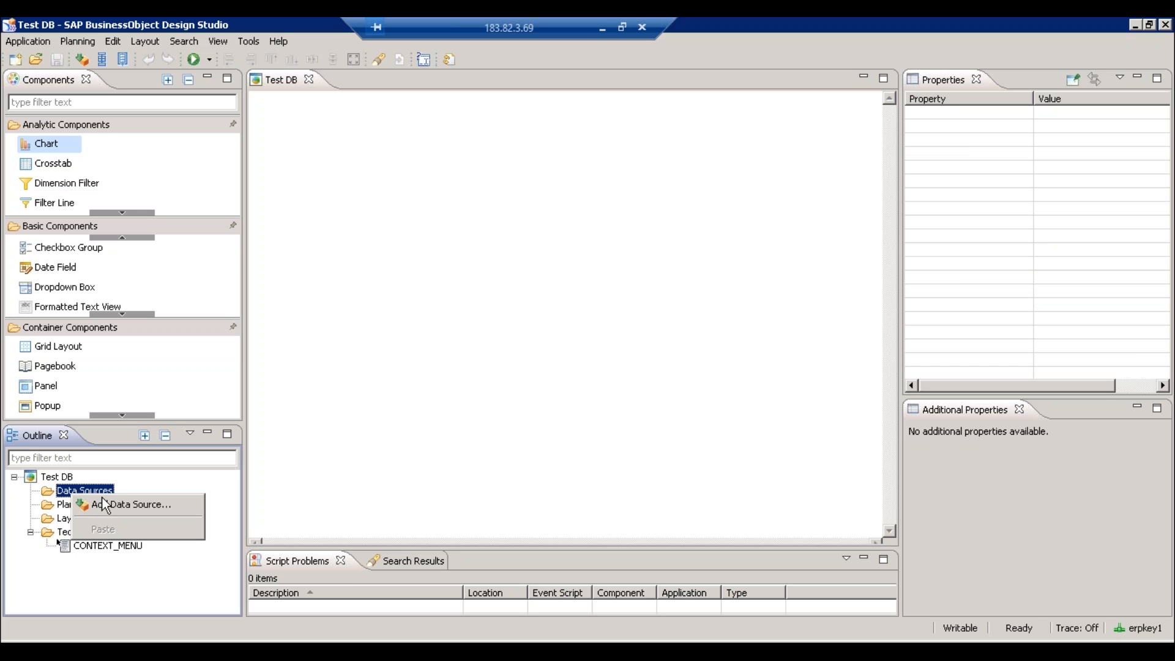
pyautogui.click(110, 504)
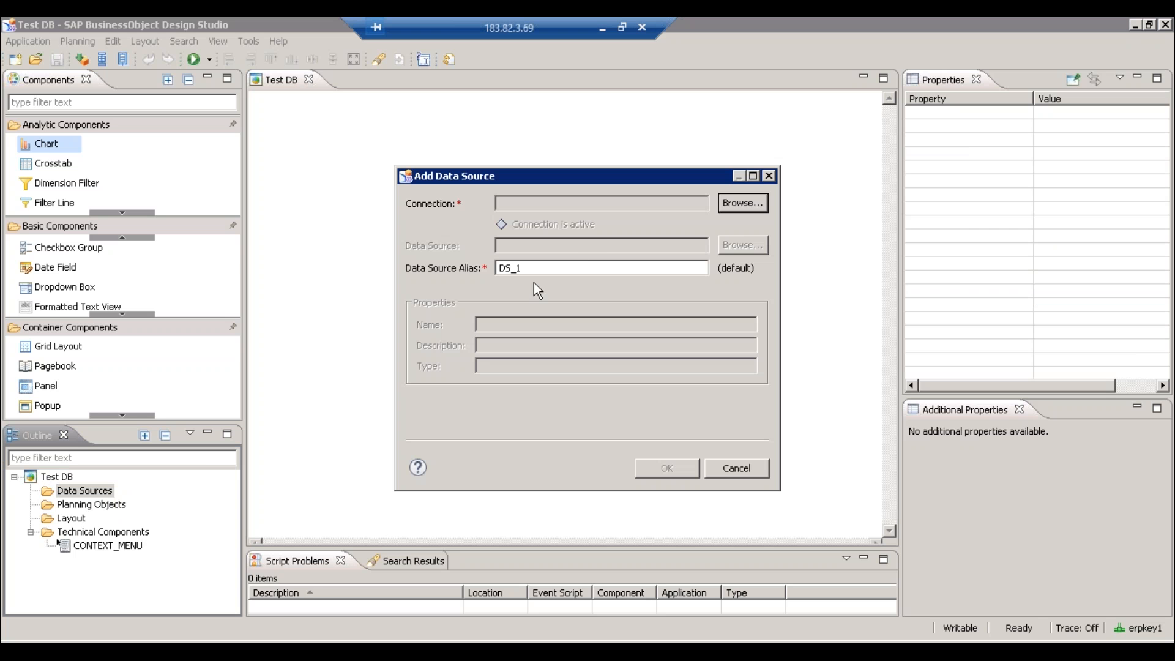
# - Browse the connections and set SAP BW COnnection for the new data source
pyautogui.click(749, 210)
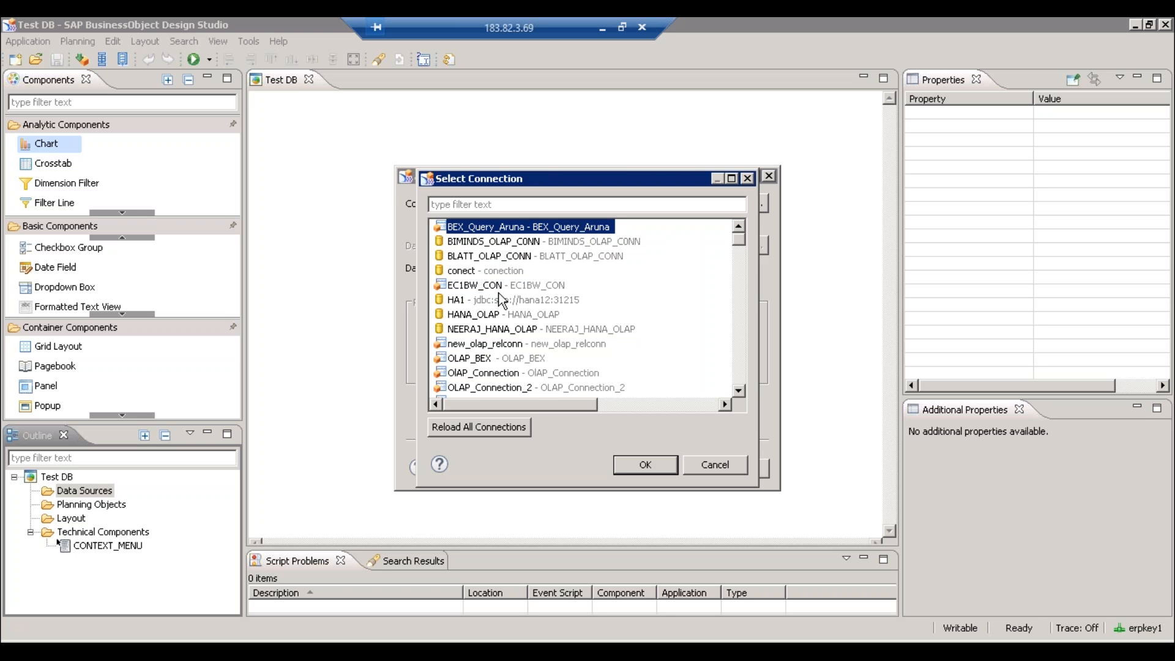
pyautogui.click(742, 341)
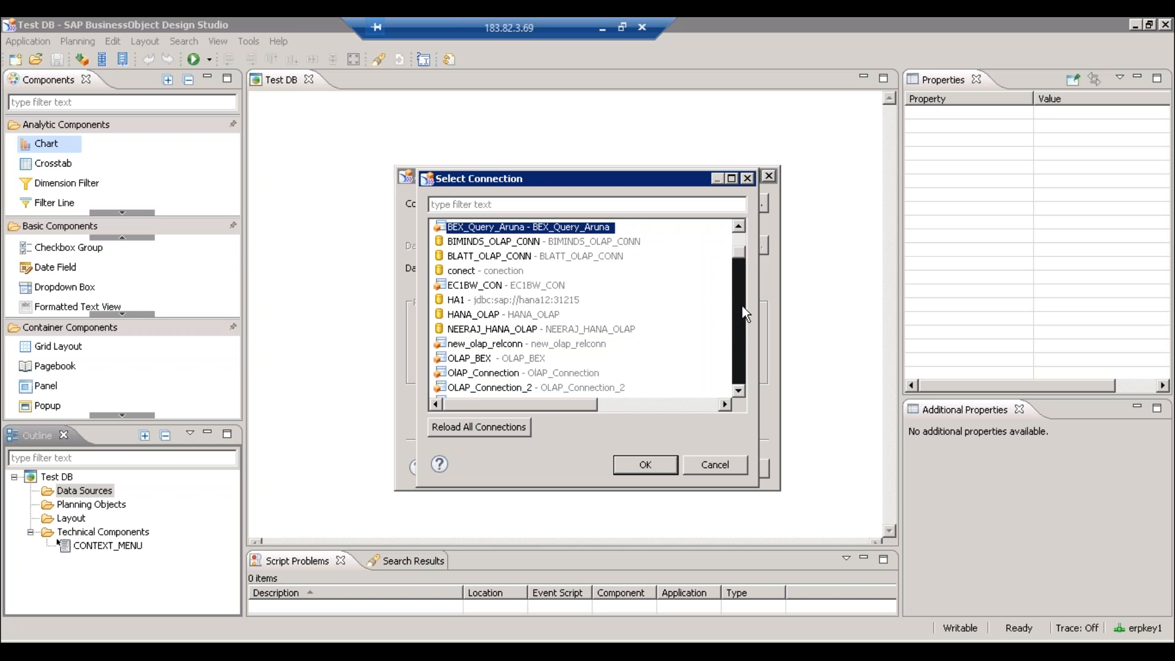
pyautogui.click(501, 301)
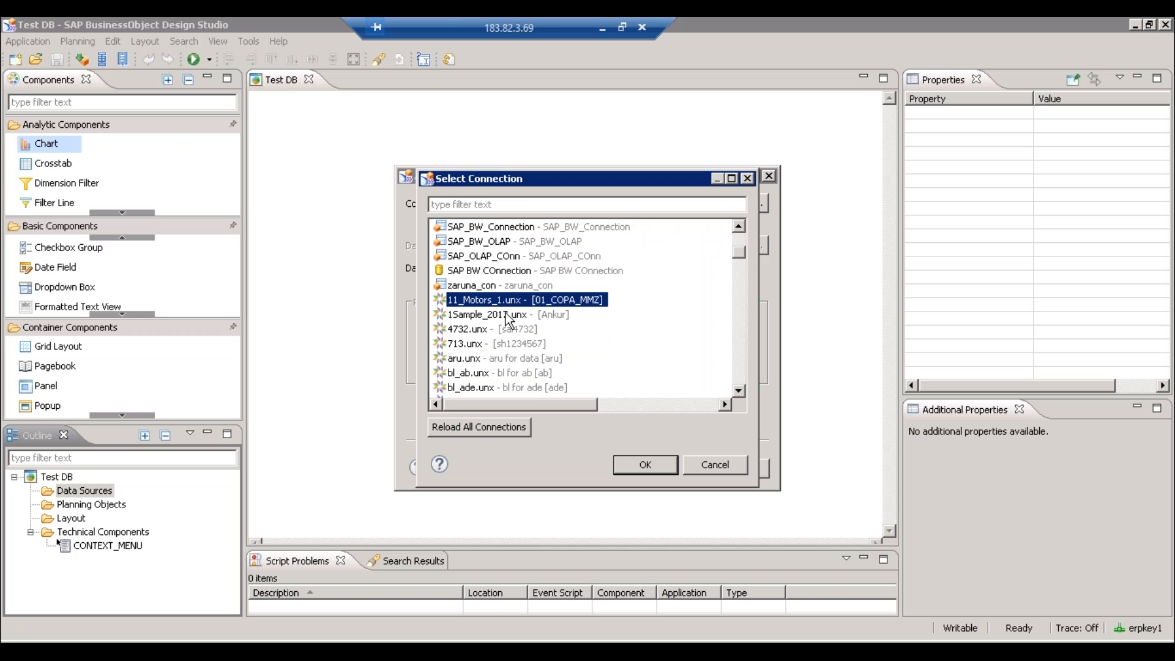
pyautogui.click(525, 344)
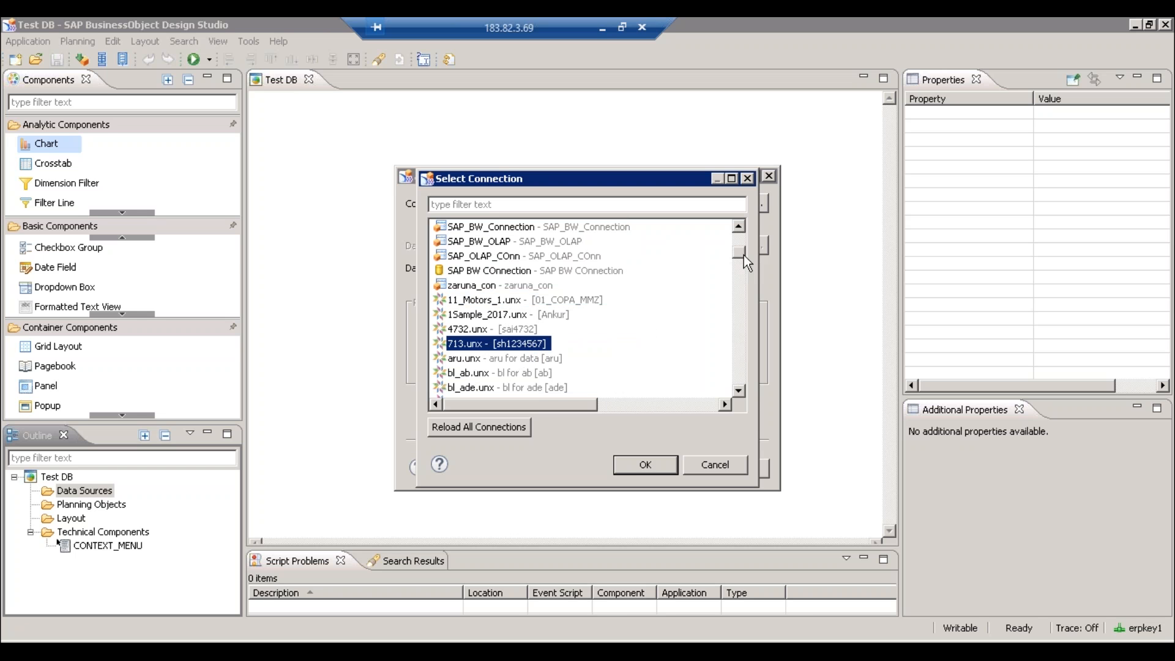
pyautogui.click(511, 273)
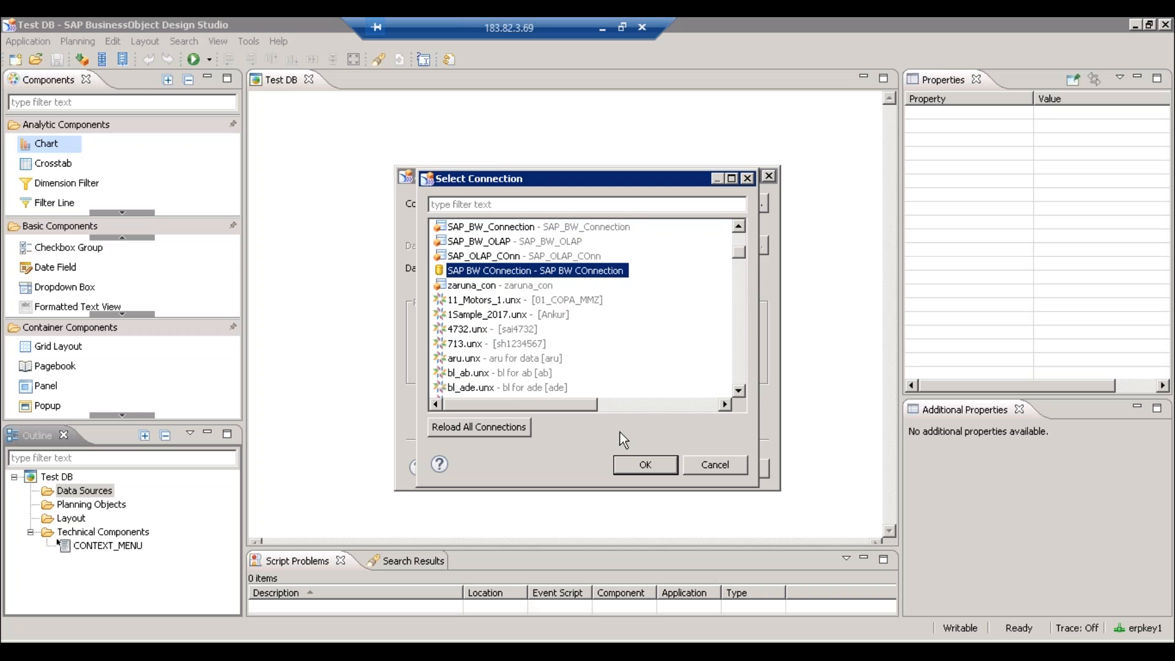
pyautogui.click(656, 464)
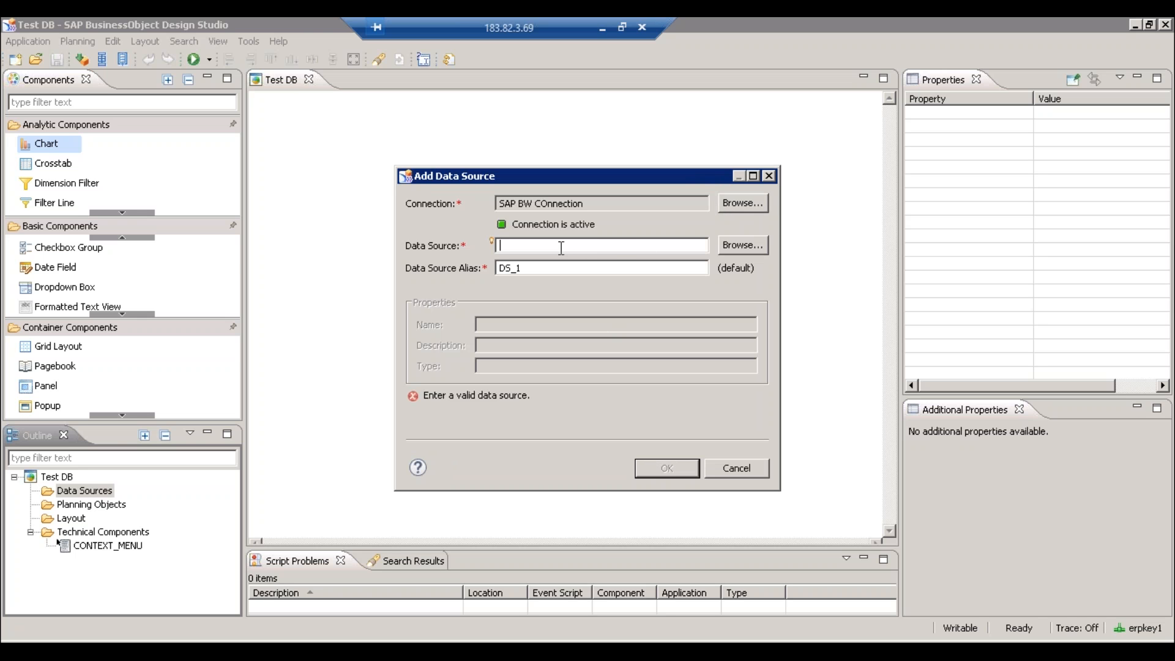
# - Paste ZHR_ZHRDSO1_Q001 as the data source and add it as DS_1
pyautogui.write('ZHR_ZHRDSO1_Q001')
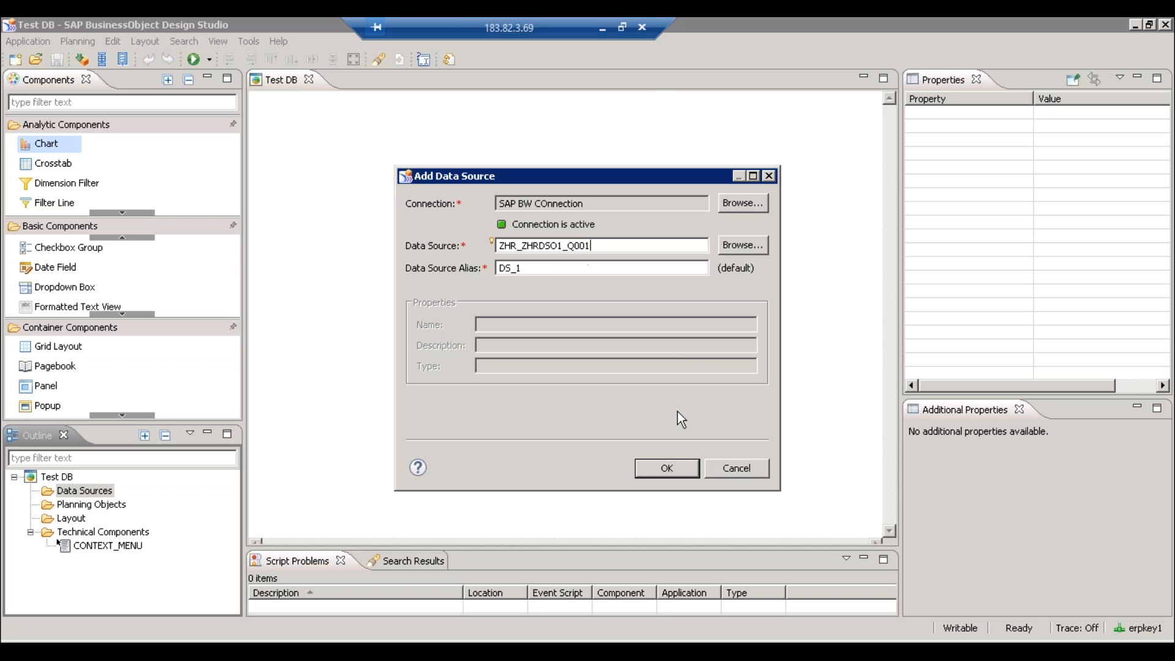
pyautogui.click(666, 472)
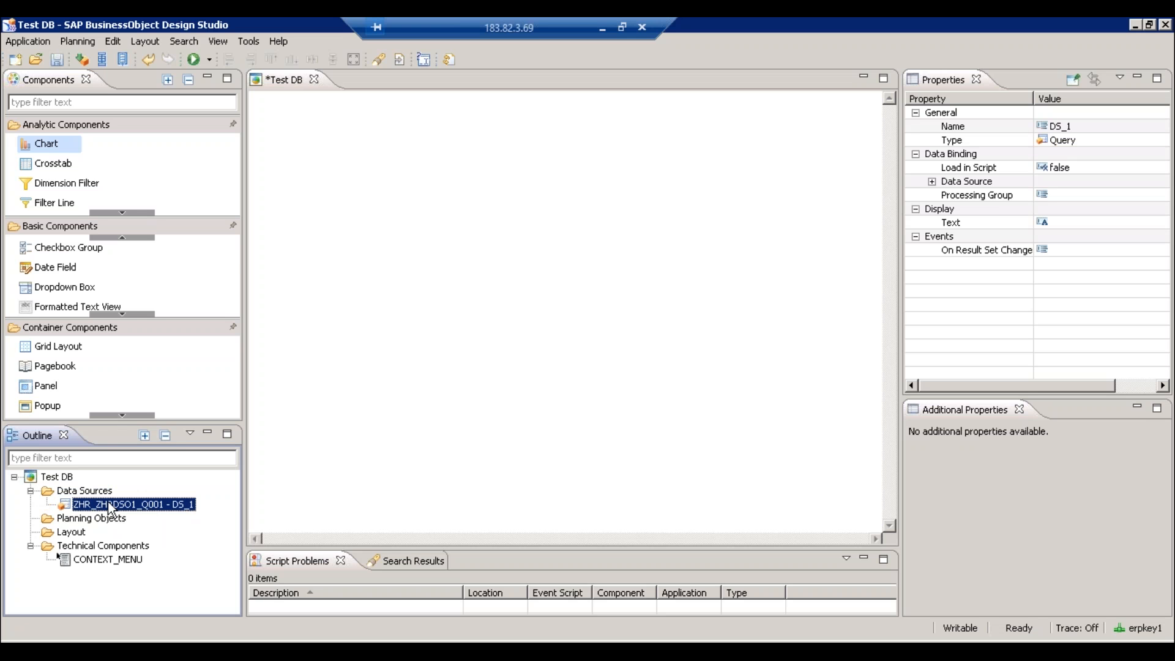
pyautogui.rightClick(111, 509)
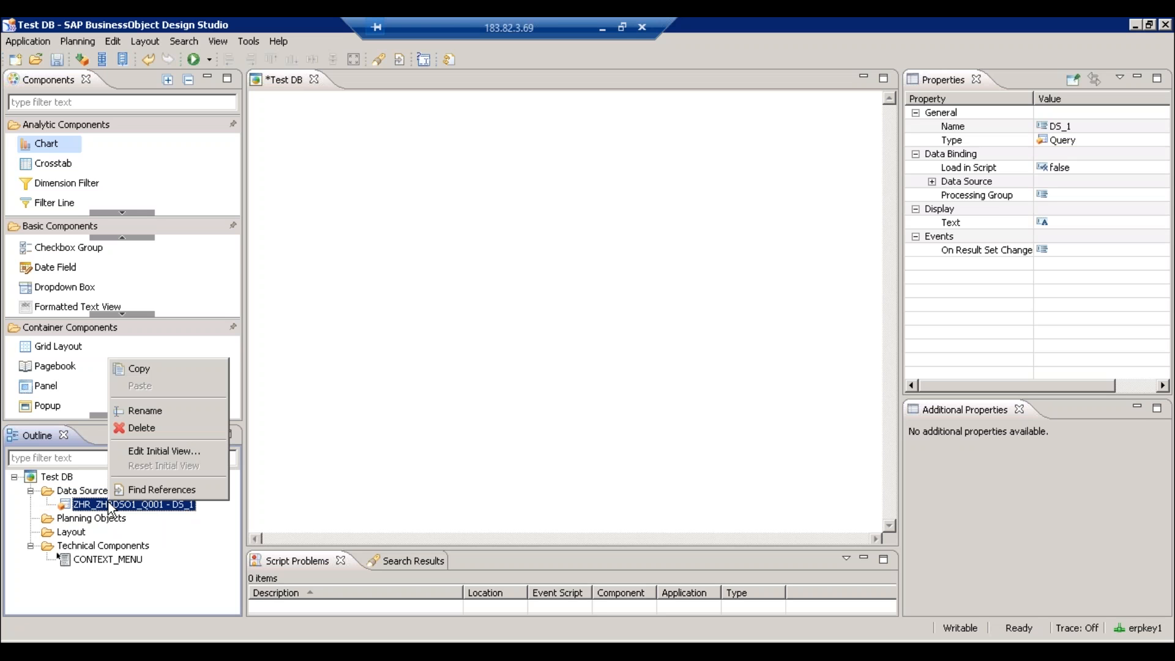
# - Strip Calendar Year/Month, Gender, Nation, Risk, Role and Service Length from the initial view rows, leaving Department
pyautogui.click(153, 453)
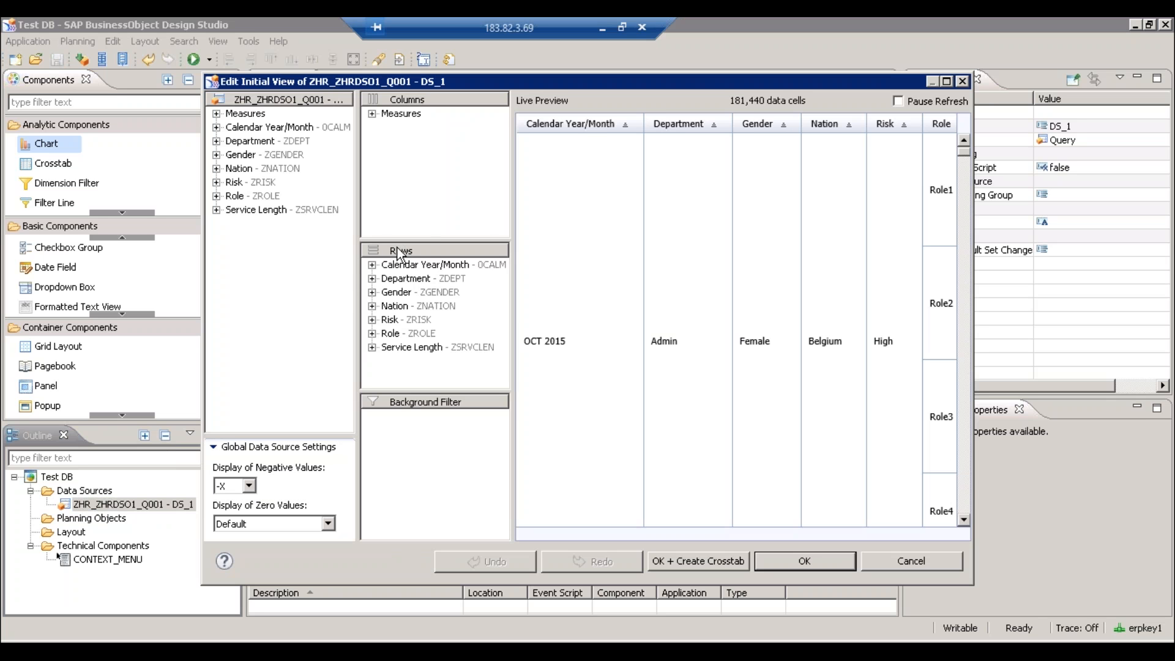
pyautogui.click(422, 266)
pyautogui.moveTo(358, 285); pyautogui.dragTo(291, 283)
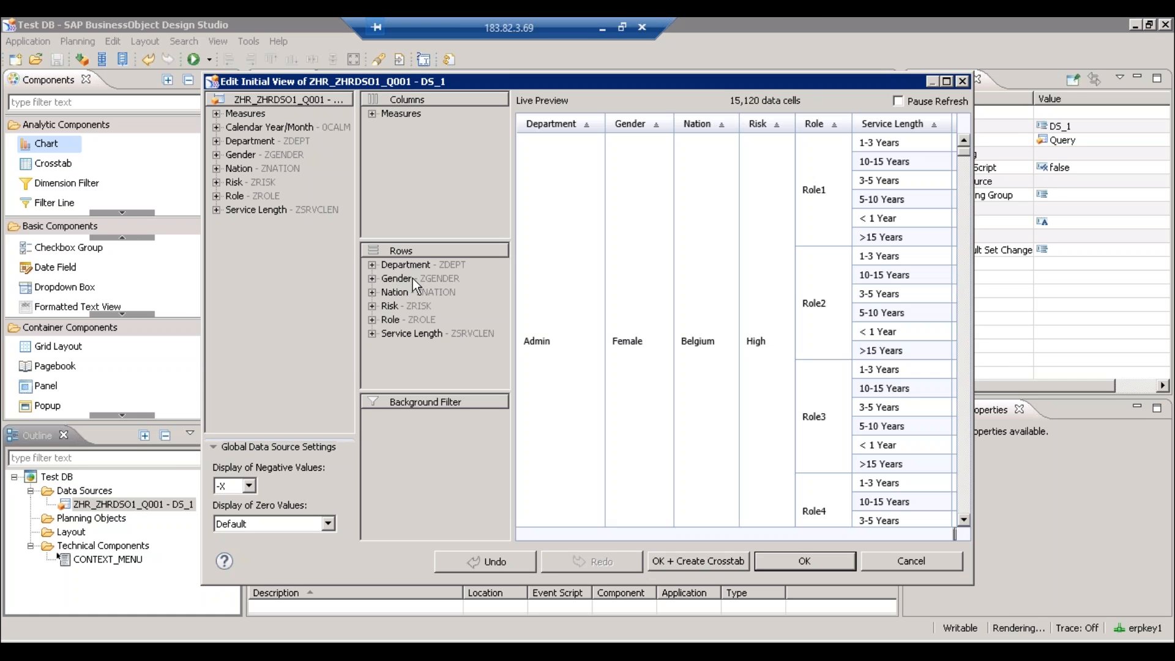
pyautogui.click(414, 279)
pyautogui.moveTo(392, 278); pyautogui.dragTo(272, 275)
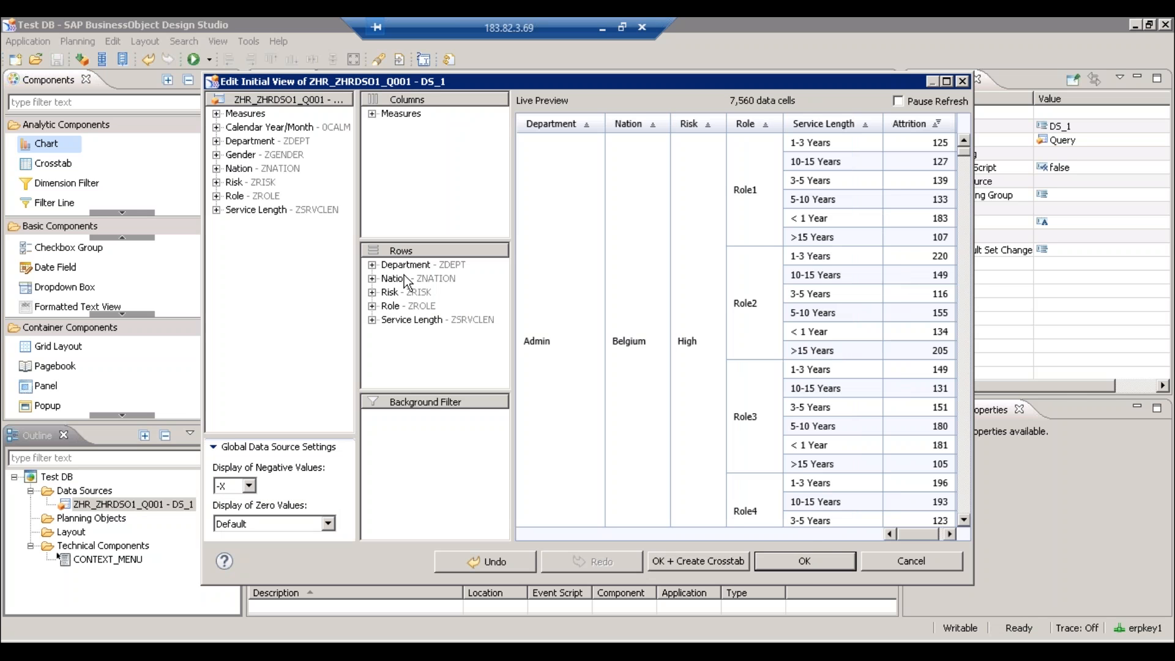
pyautogui.moveTo(404, 278); pyautogui.dragTo(287, 264)
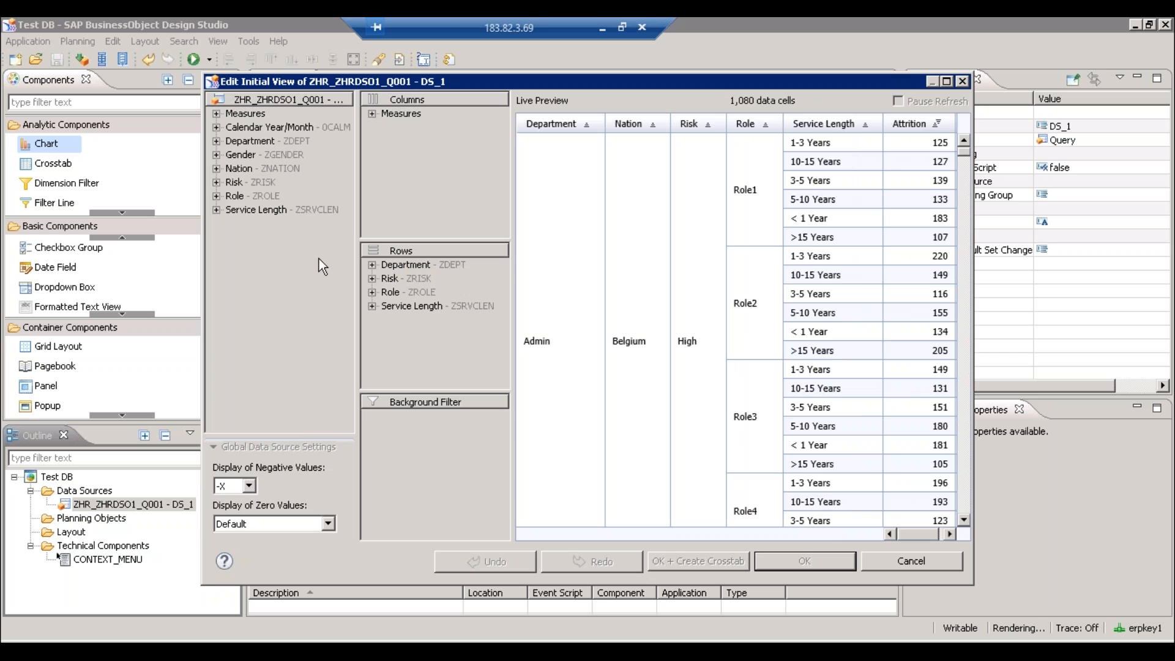
pyautogui.moveTo(384, 281); pyautogui.dragTo(288, 269)
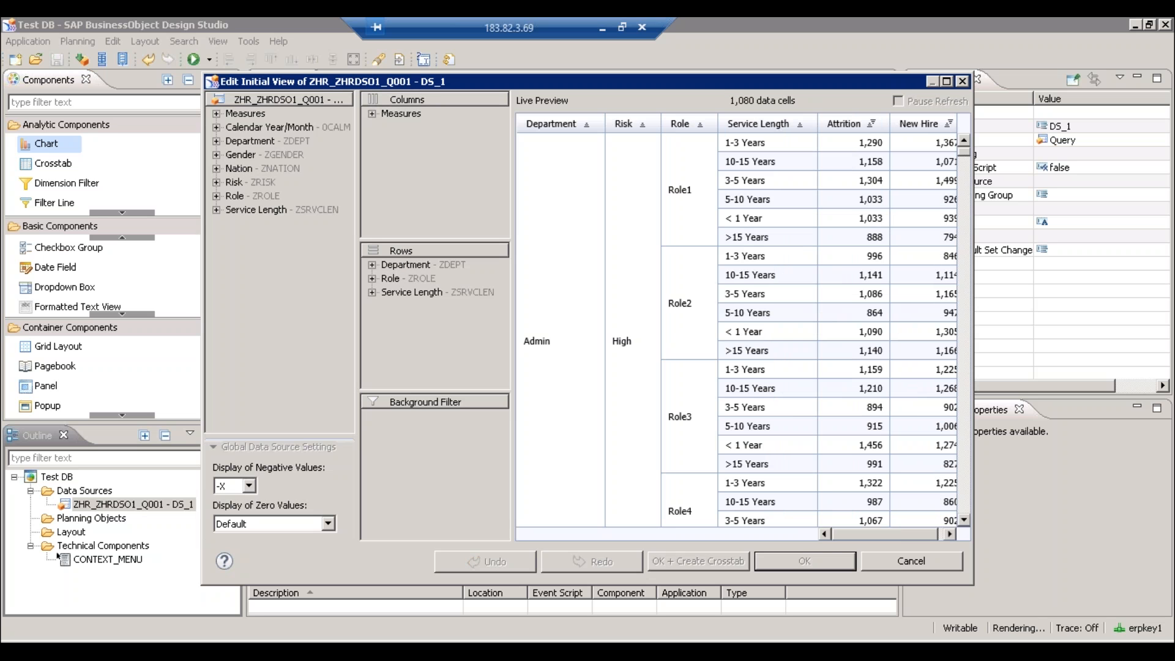
pyautogui.click(395, 277)
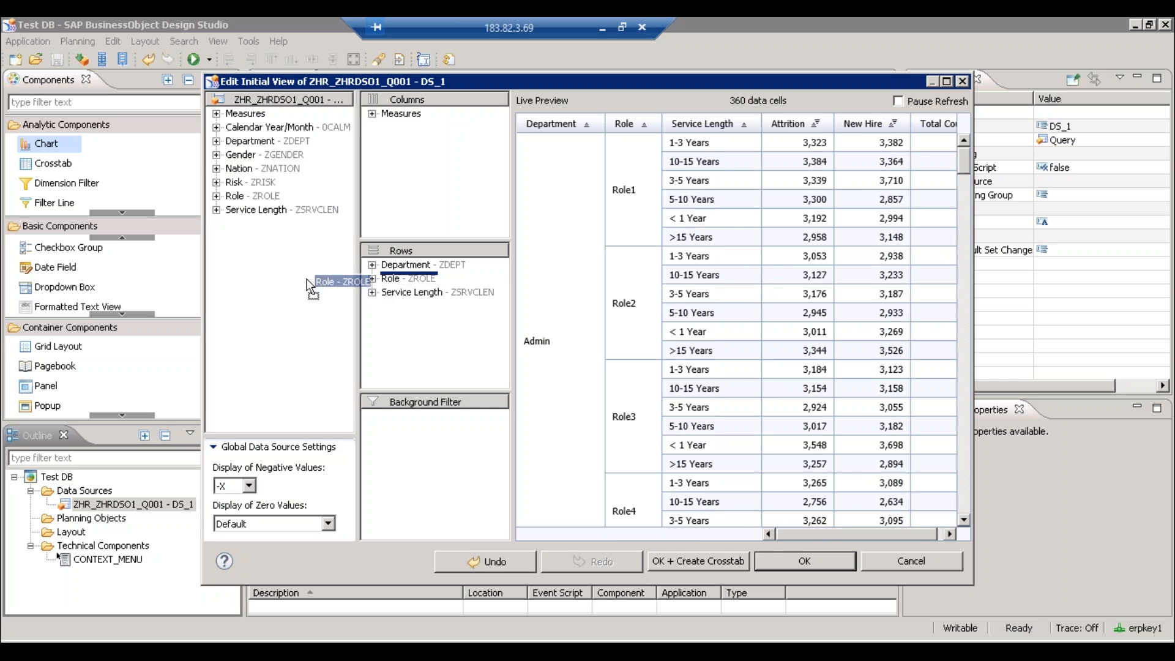
pyautogui.press('Delete')
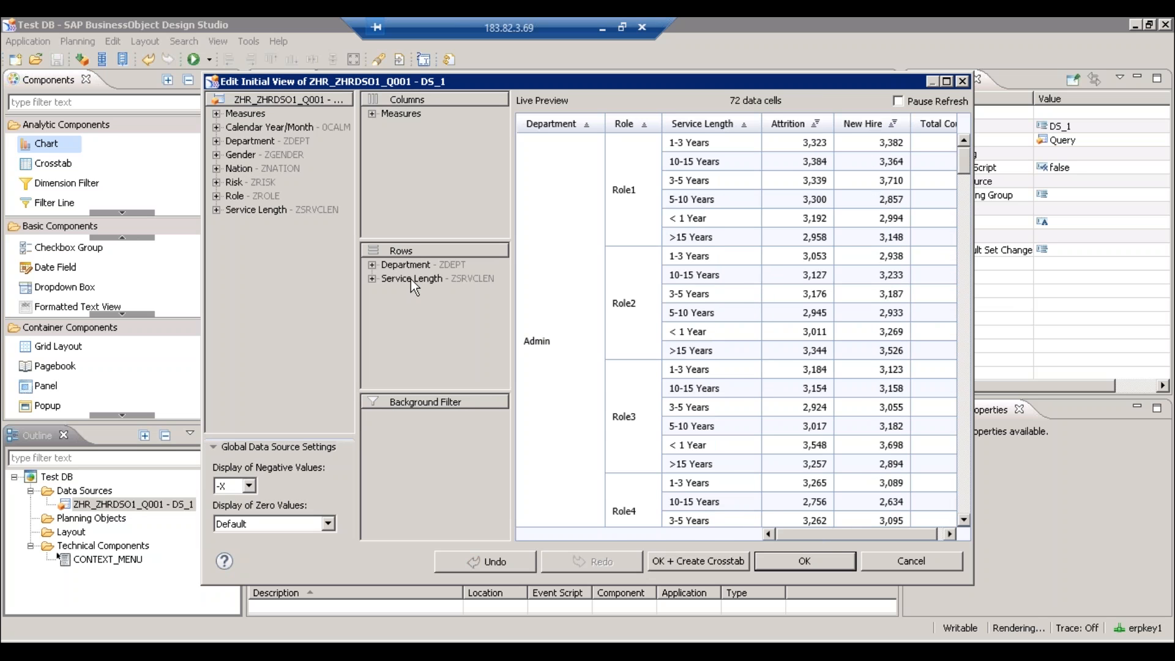
pyautogui.moveTo(410, 280); pyautogui.dragTo(267, 292)
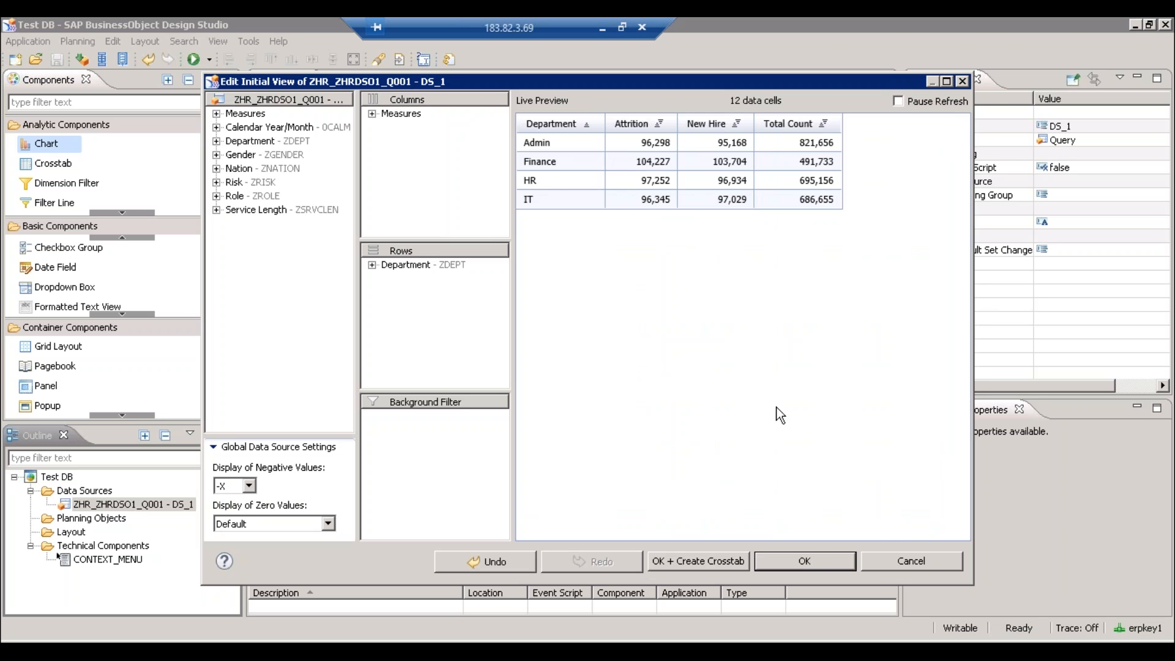
pyautogui.click(800, 558)
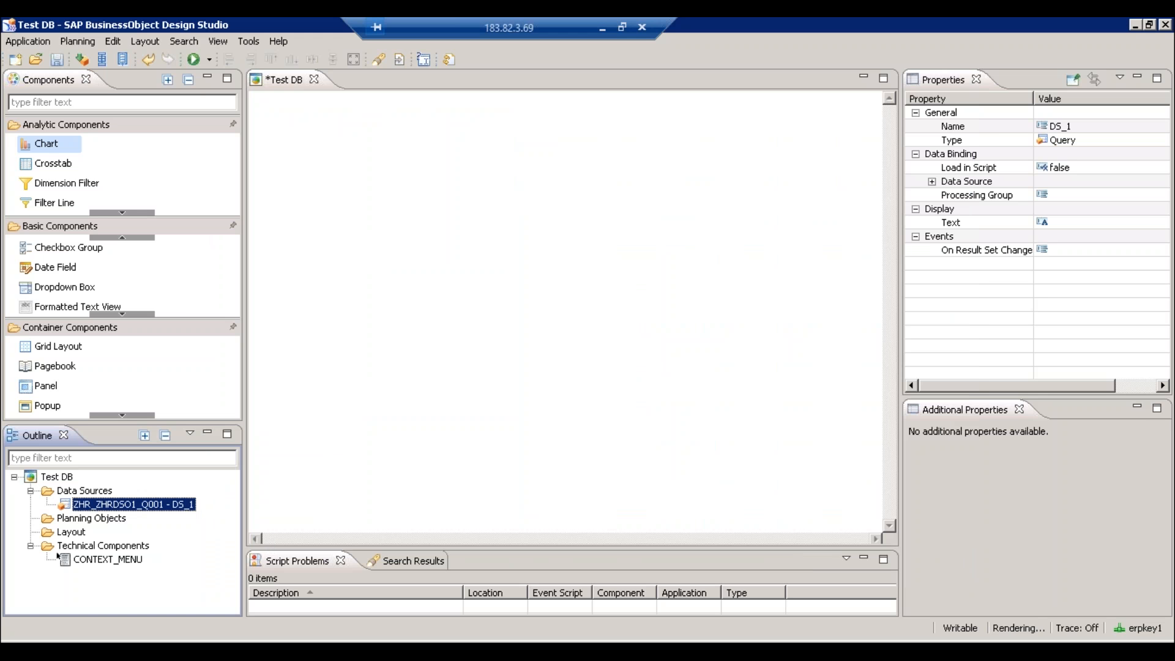
# - Rename the data source DS_1 to DS_DEPT from the Outline
pyautogui.rightClick(129, 504)
pyautogui.click(166, 416)
pyautogui.write('DS_DEPT')
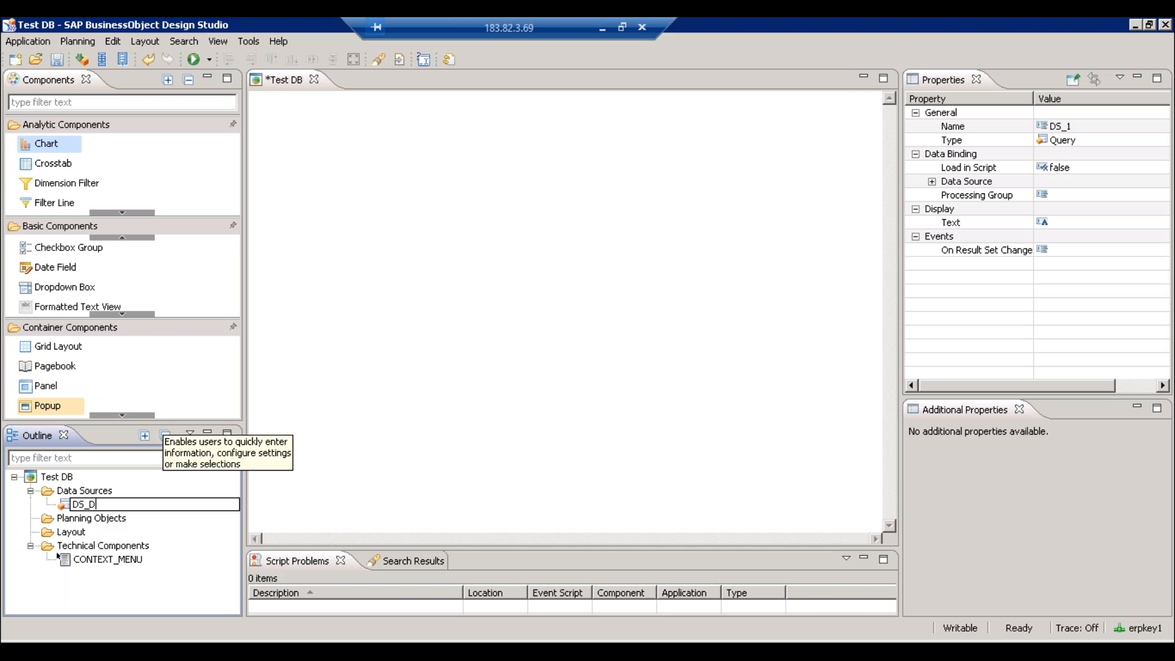
pyautogui.press('Return')
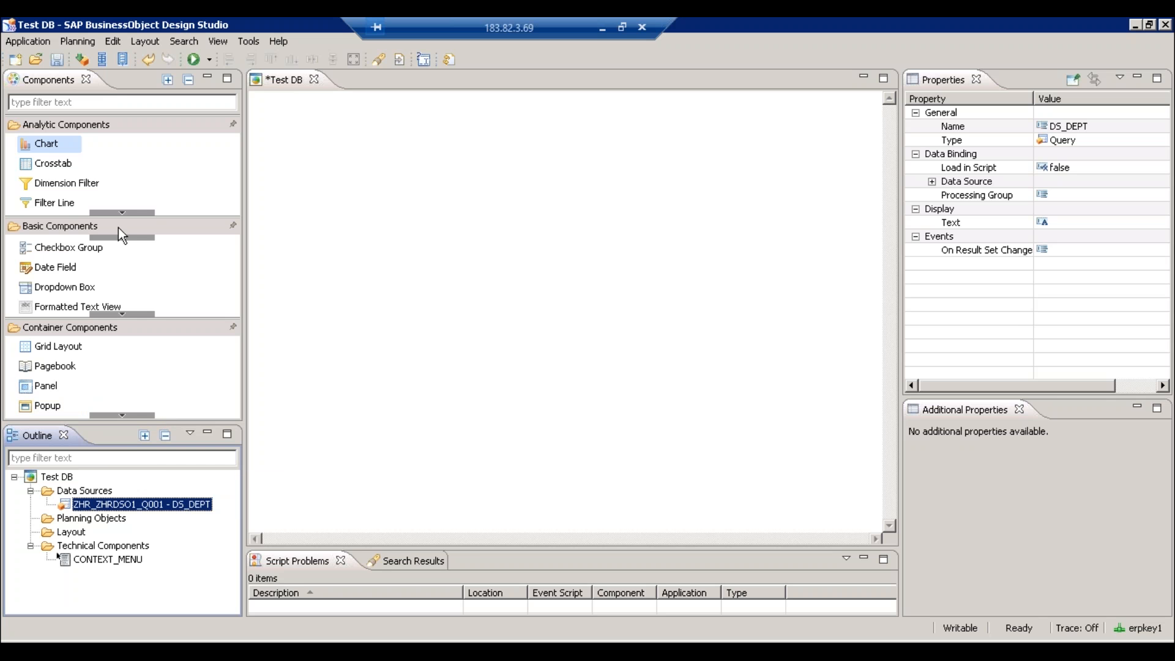
# - Place column chart CHART_1 on the Test DB canvas, showing DS_DEPT department figures
pyautogui.moveTo(97, 150); pyautogui.dragTo(417, 215)
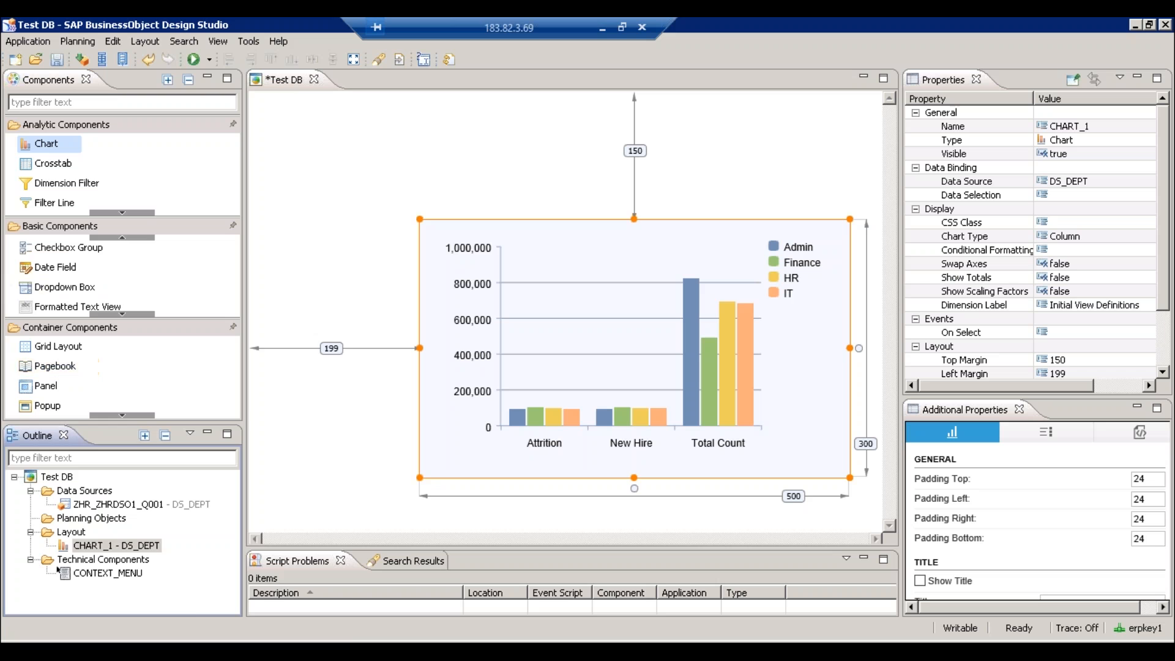
pyautogui.click(37, 637)
# - Launch Query Designer from a Start search for 'query' and log on to BW7 with the password
pyautogui.write('query')
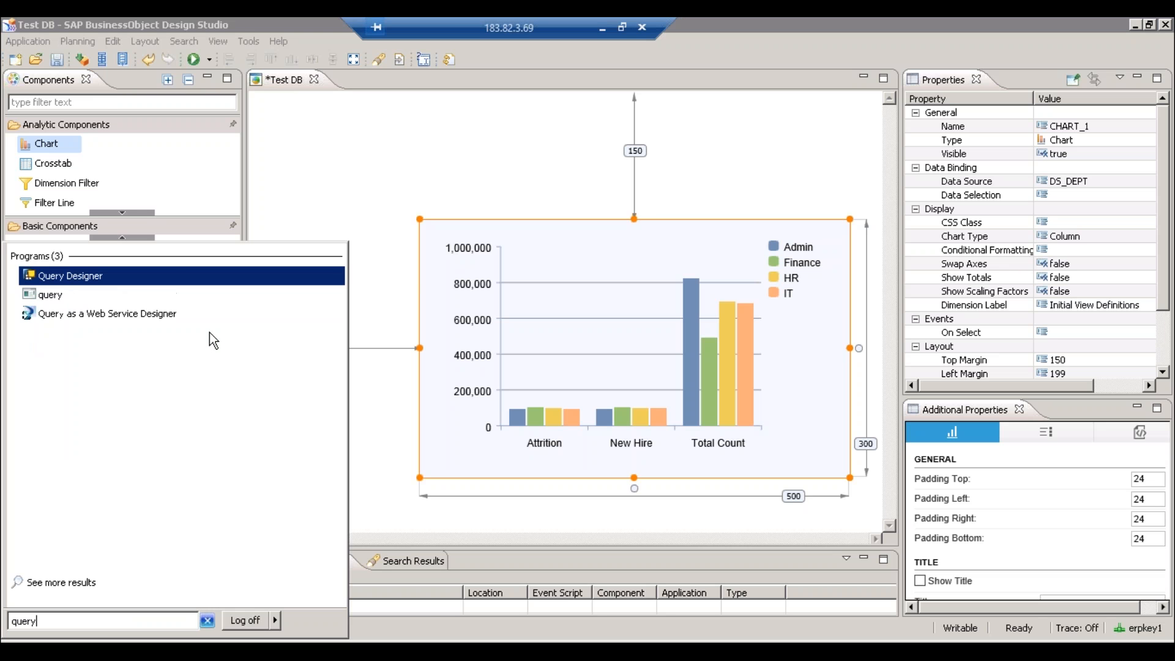
pyautogui.click(69, 280)
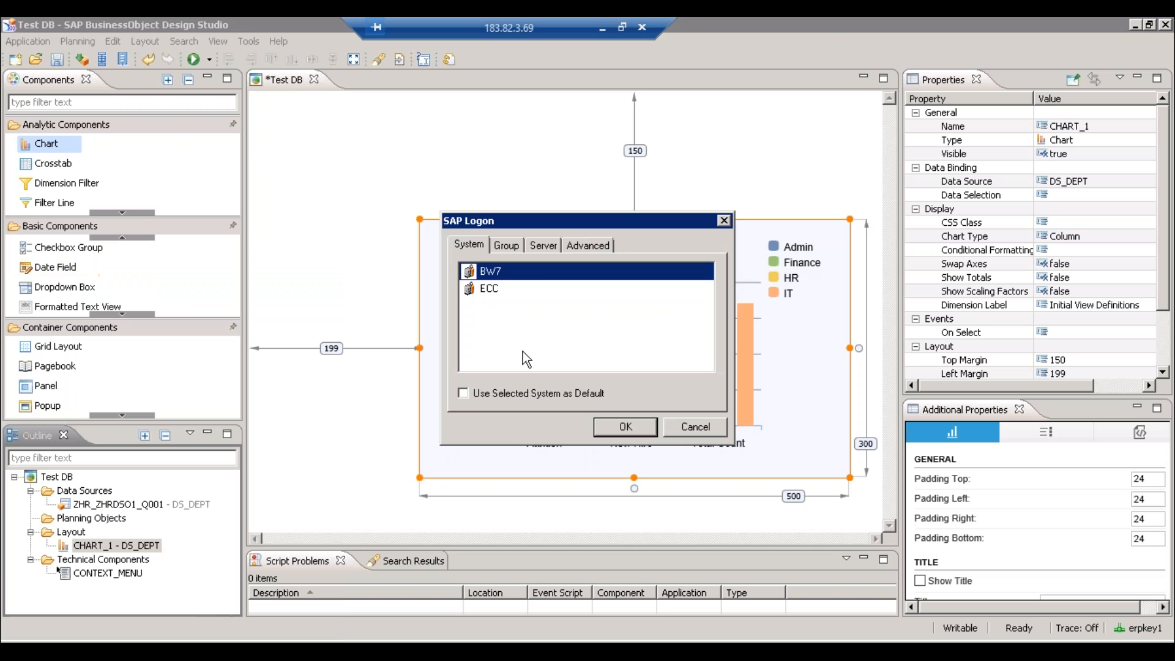
pyautogui.click(625, 427)
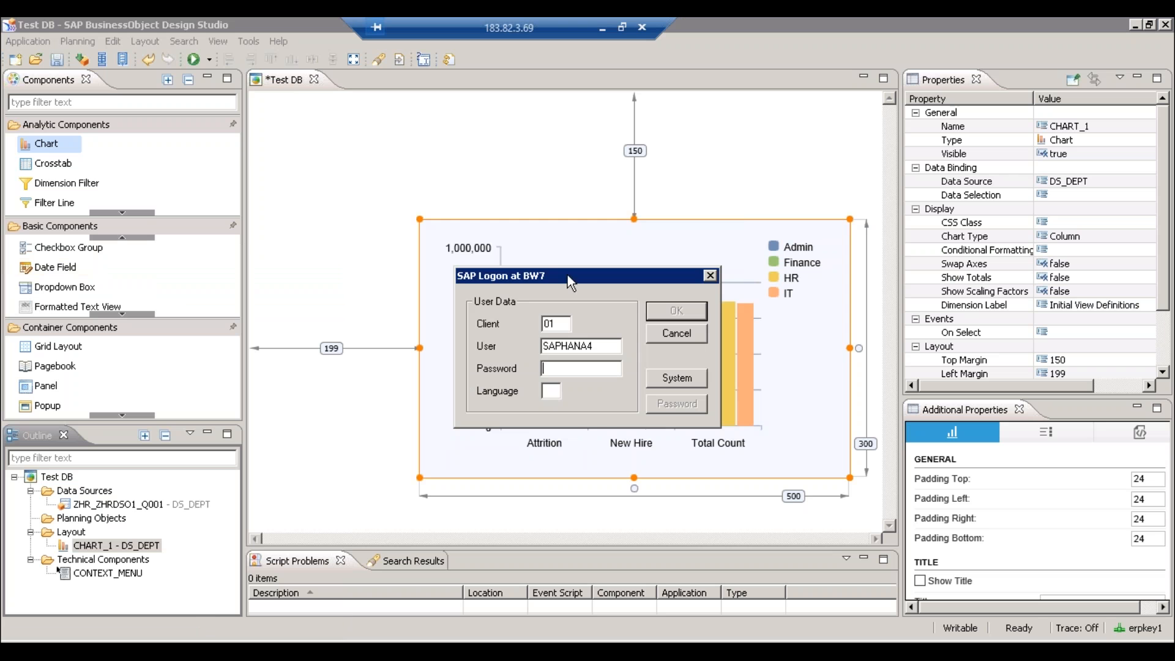
pyautogui.write('*****')
pyautogui.press('Return')
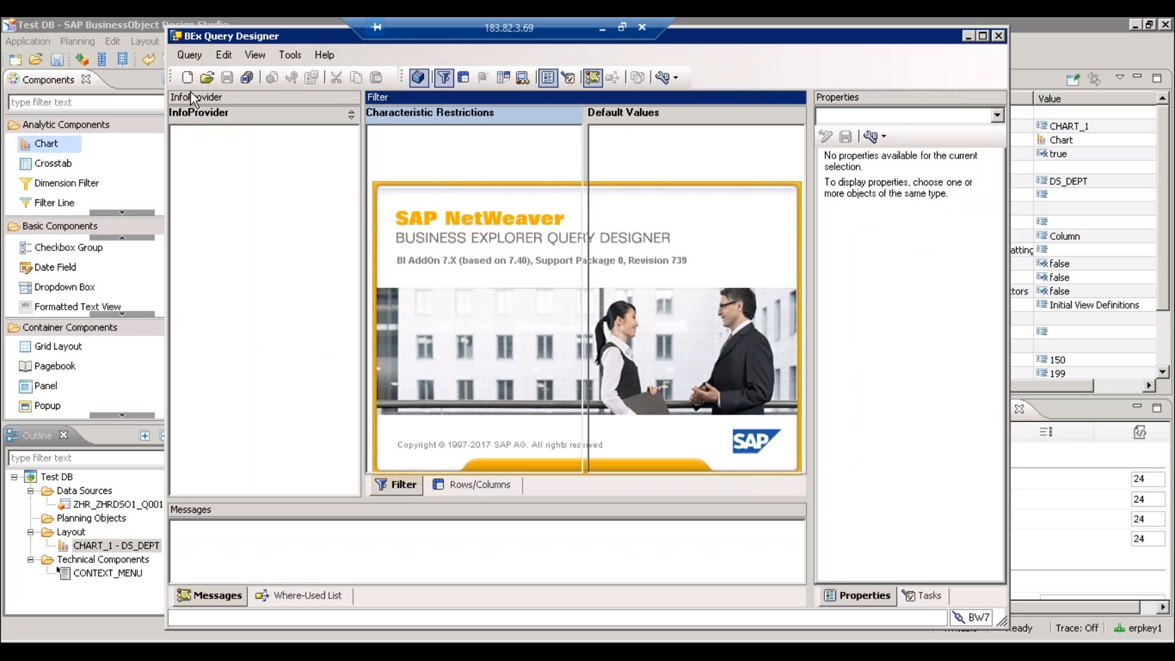
# - Open the [ZHR_ZHRDSO1_Q001] HR Report query and review its Extended external access settings
pyautogui.click(209, 78)
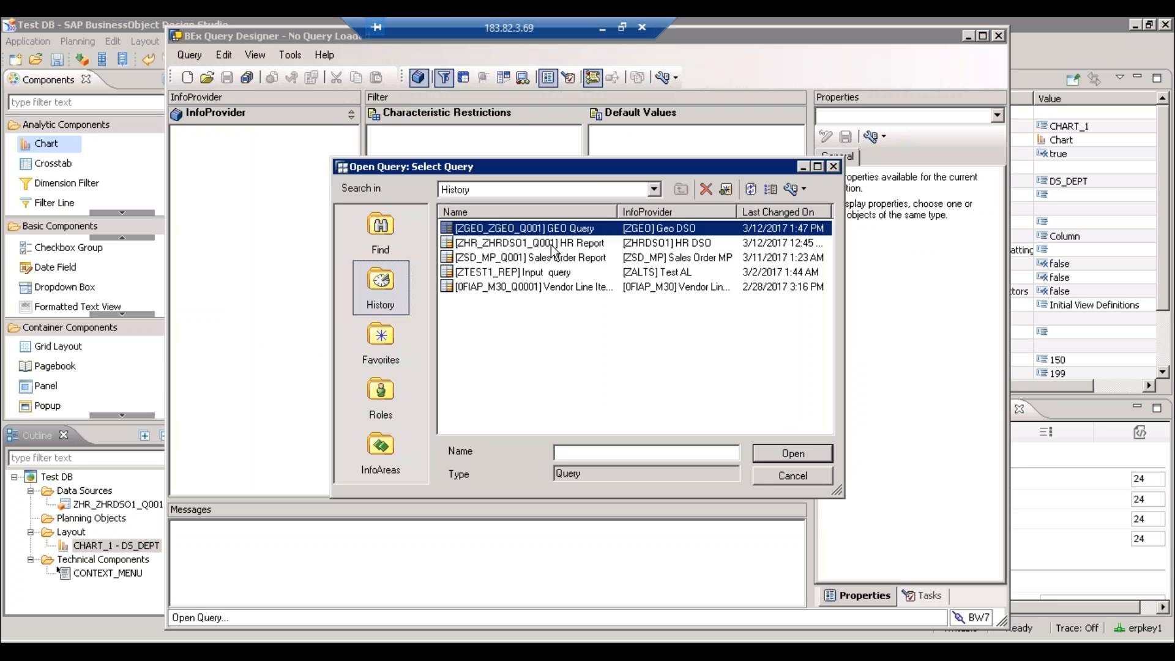
pyautogui.click(574, 245)
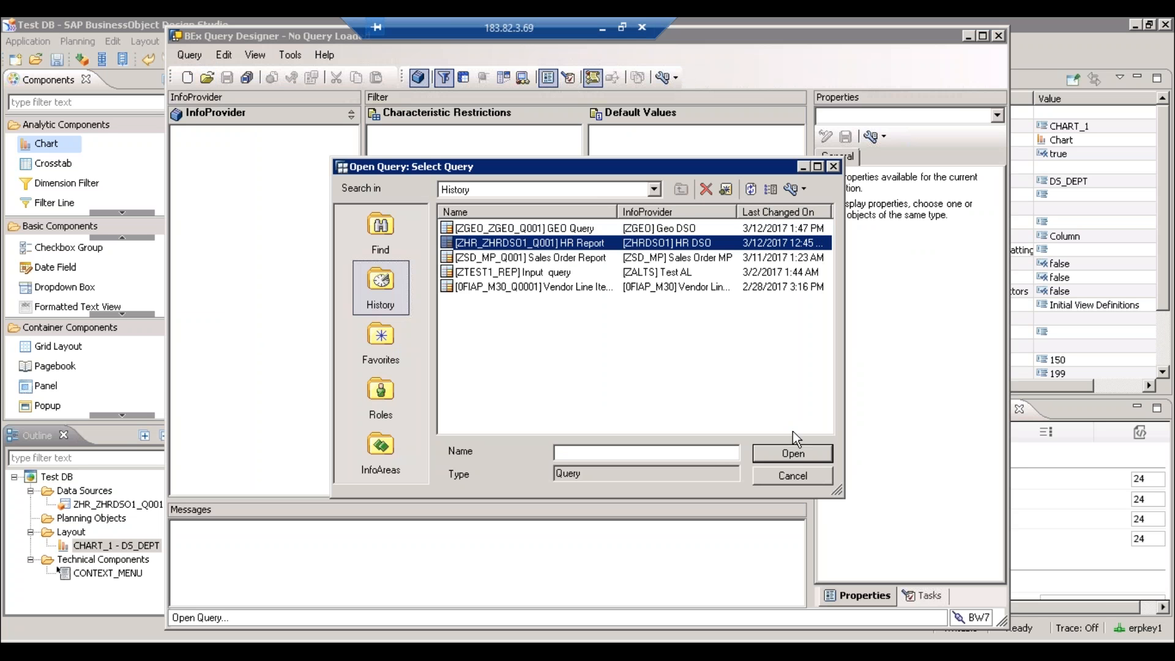
pyautogui.click(793, 453)
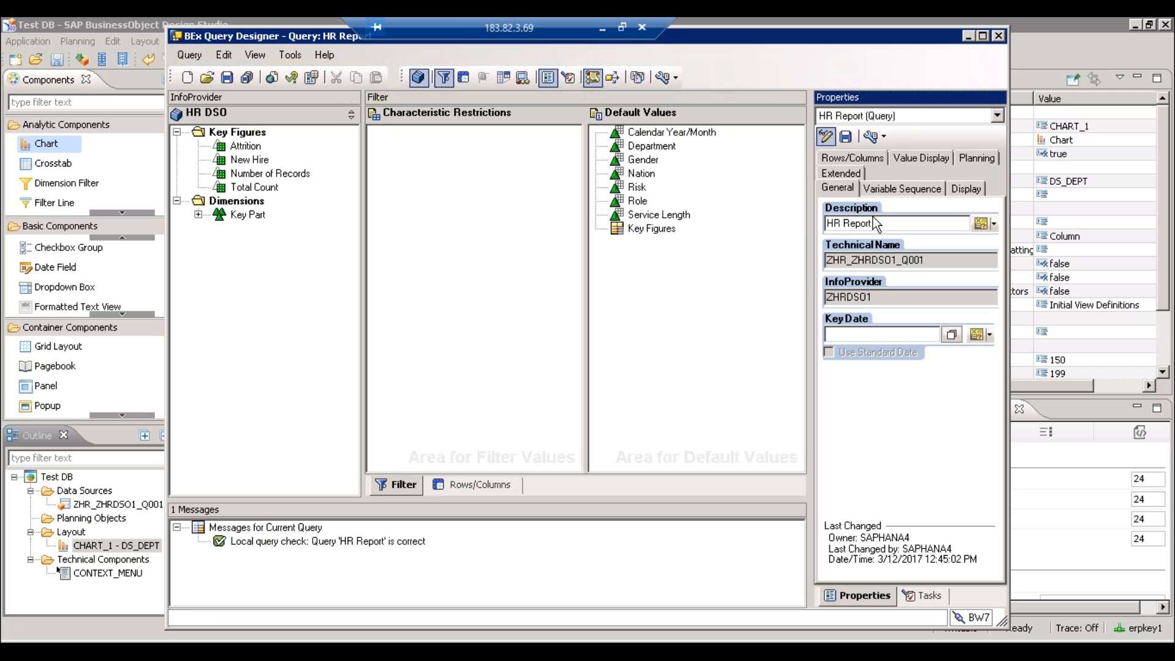
pyautogui.click(847, 175)
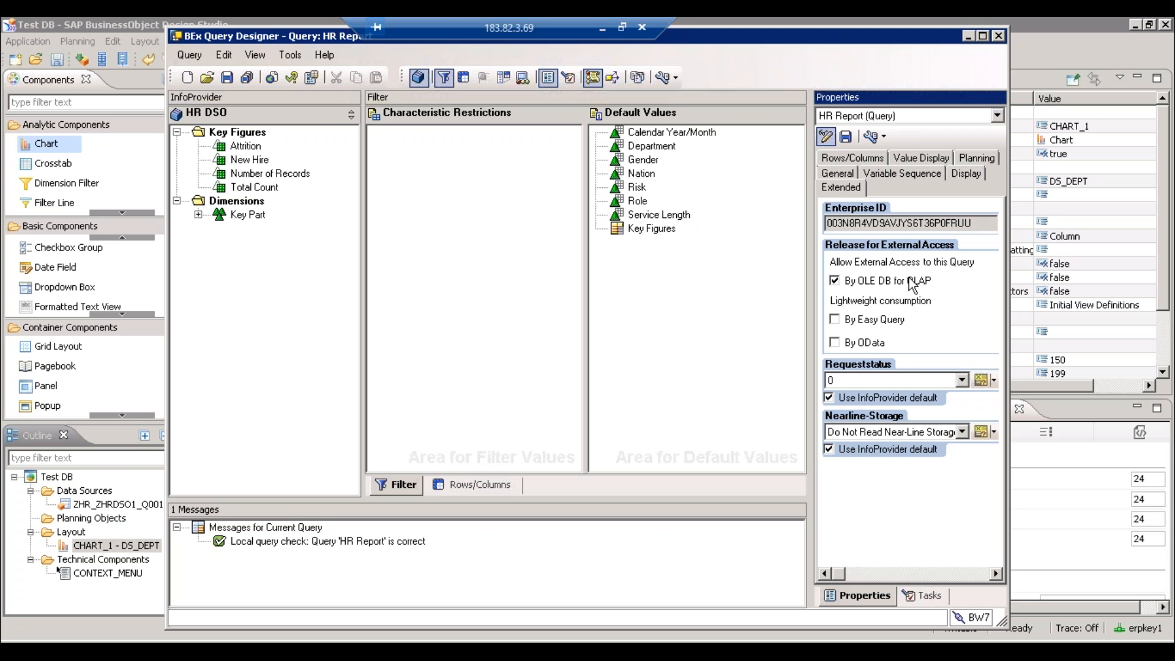
pyautogui.click(80, 497)
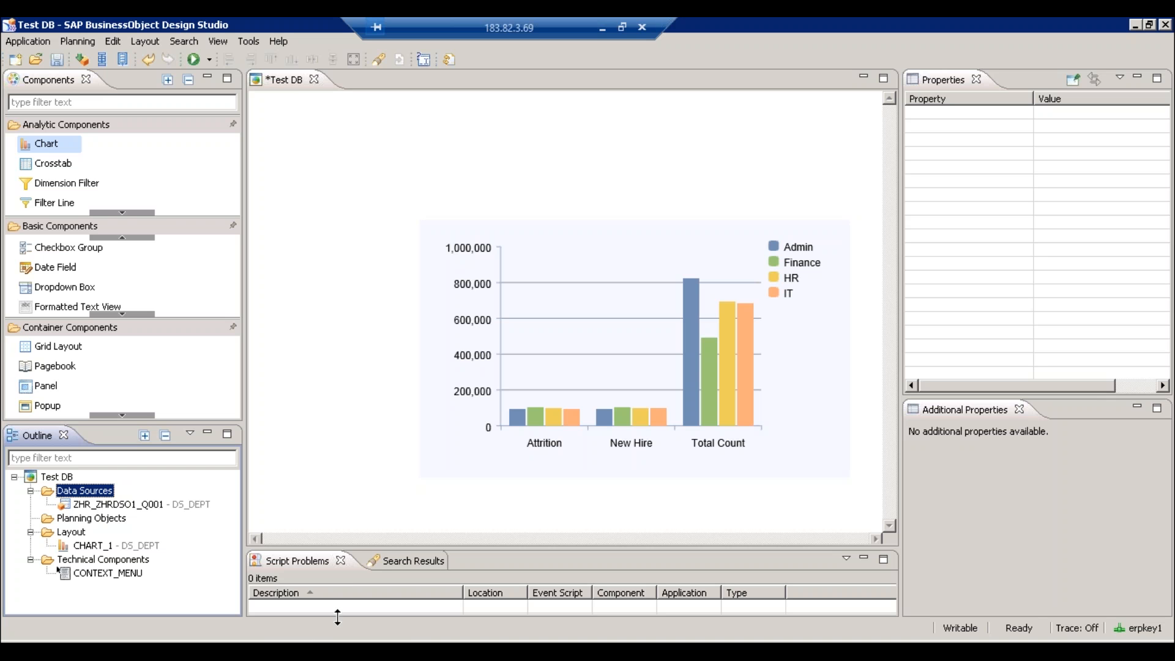
# - Drag CHART_1 up and left to top margin 103 and left margin 69
pyautogui.moveTo(316, 640)
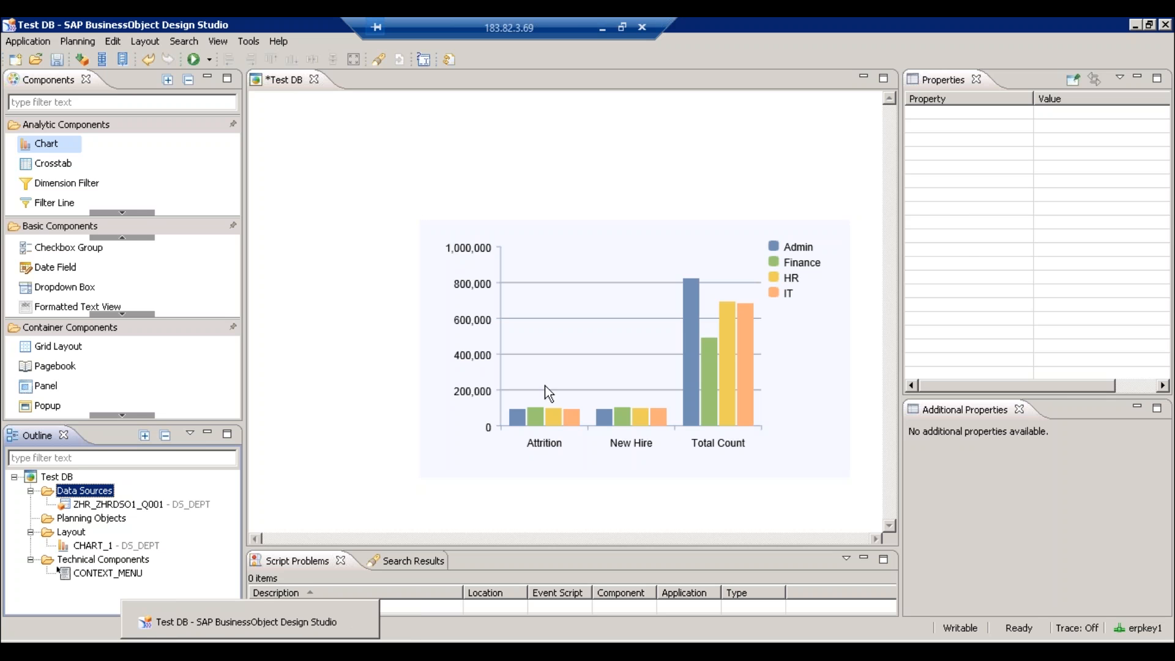
pyautogui.click(463, 384)
pyautogui.moveTo(461, 374); pyautogui.dragTo(443, 336)
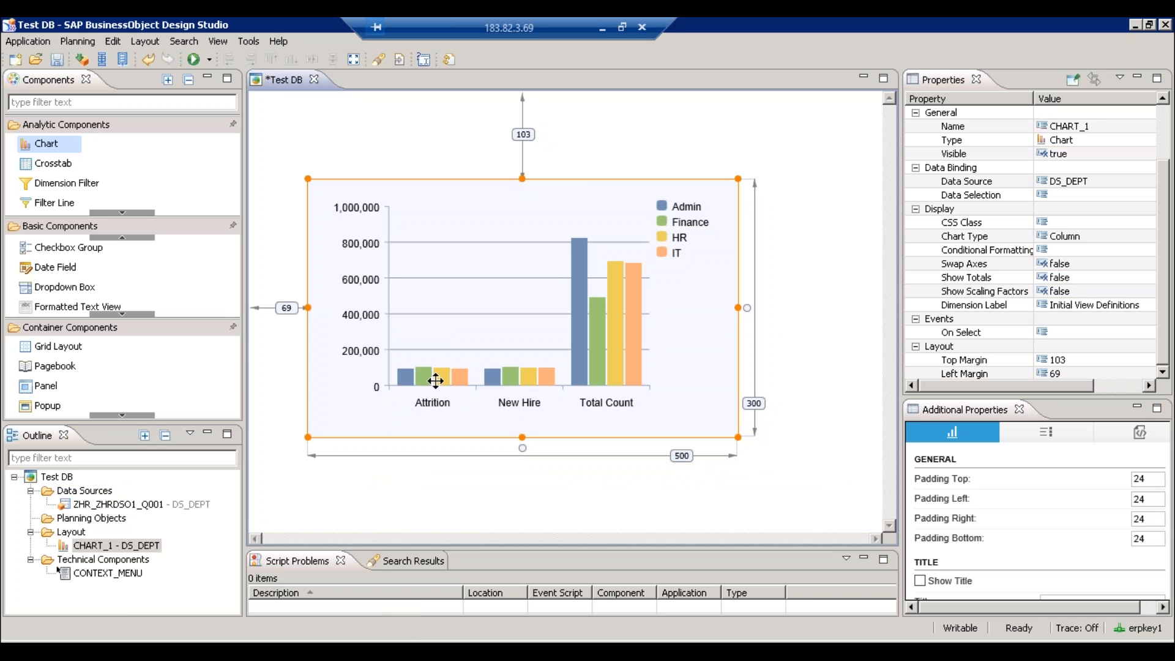
pyautogui.click(410, 488)
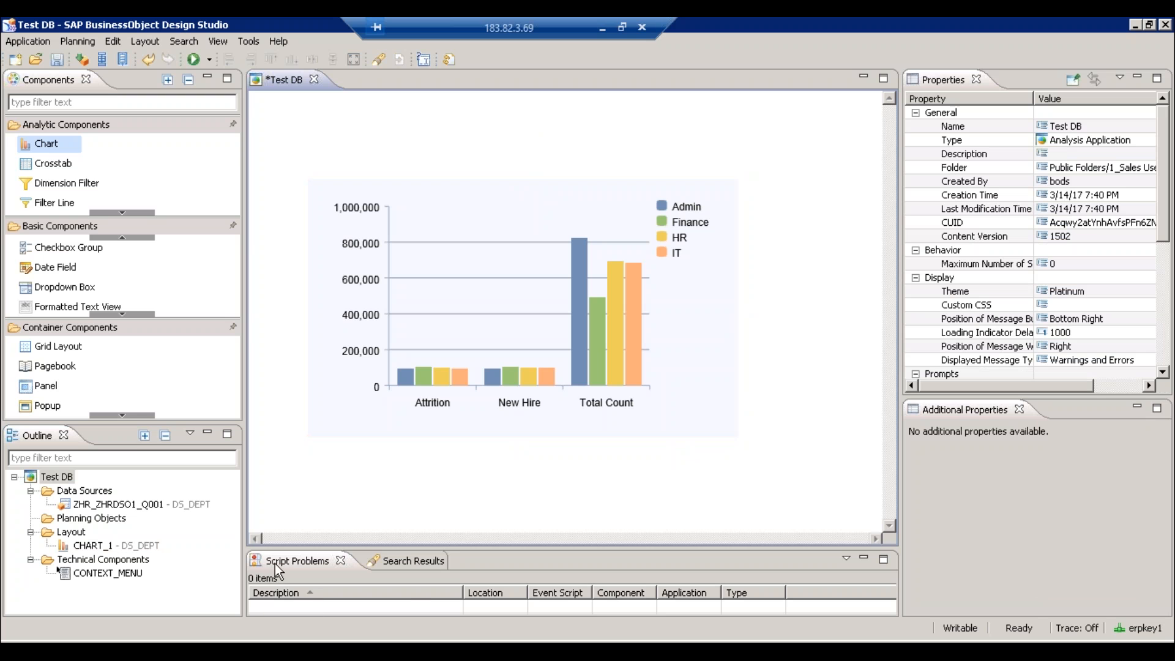
# - Bring the HR Report query in BEx Query Designer back to the front
pyautogui.moveTo(294, 650)
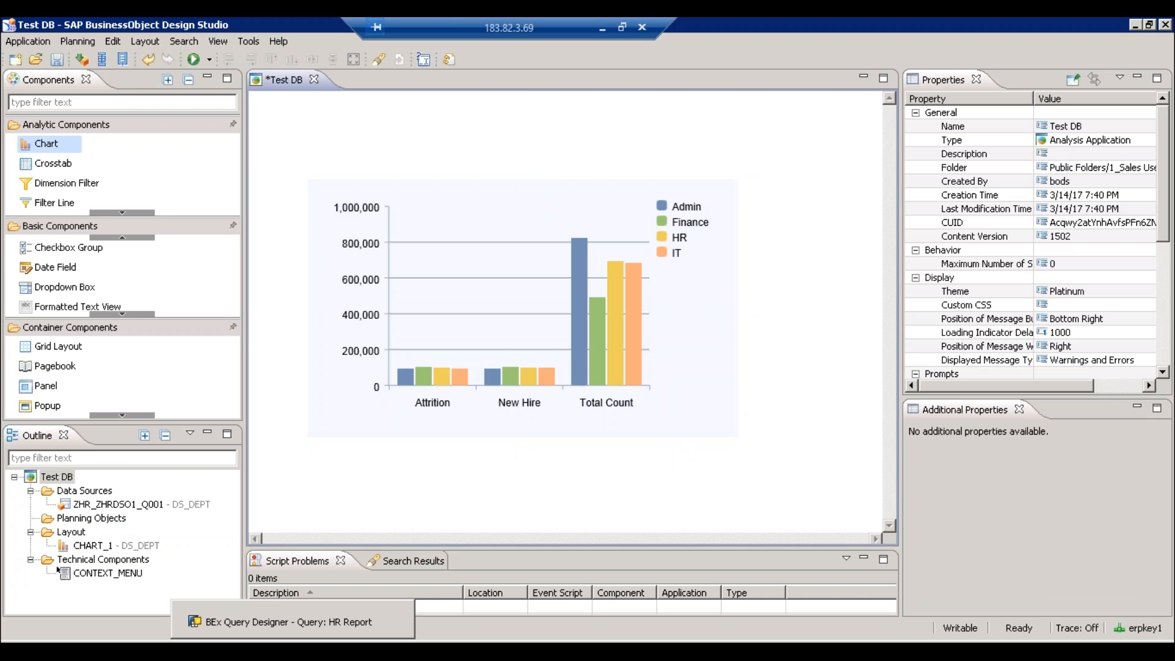
pyautogui.click(293, 650)
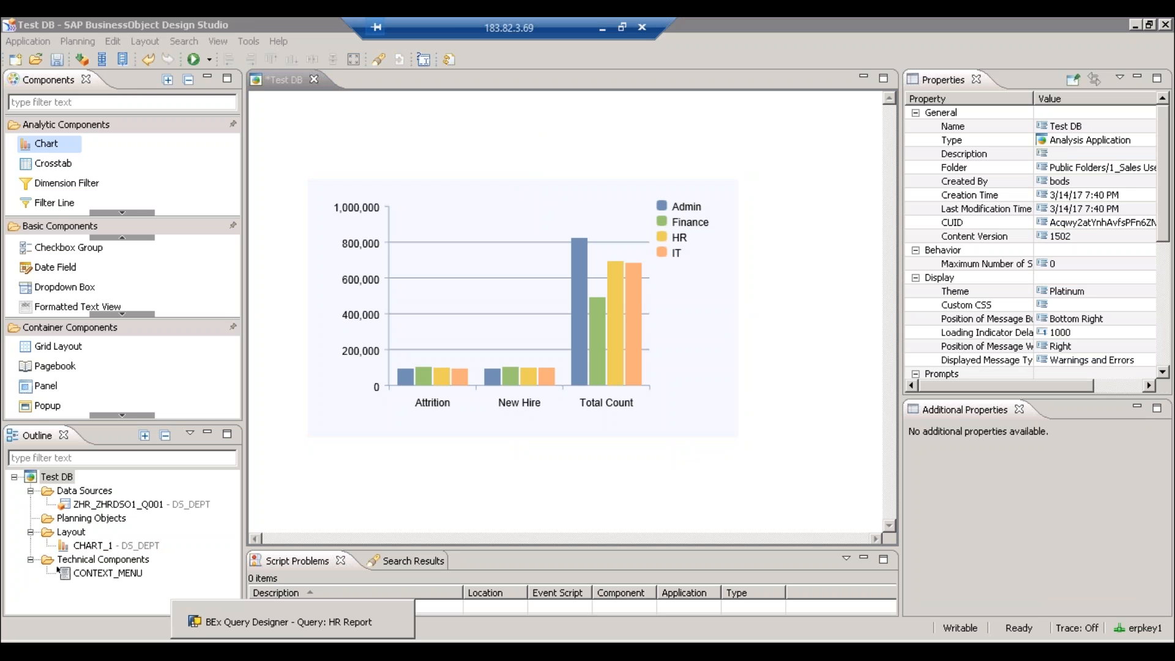
pyautogui.click(306, 620)
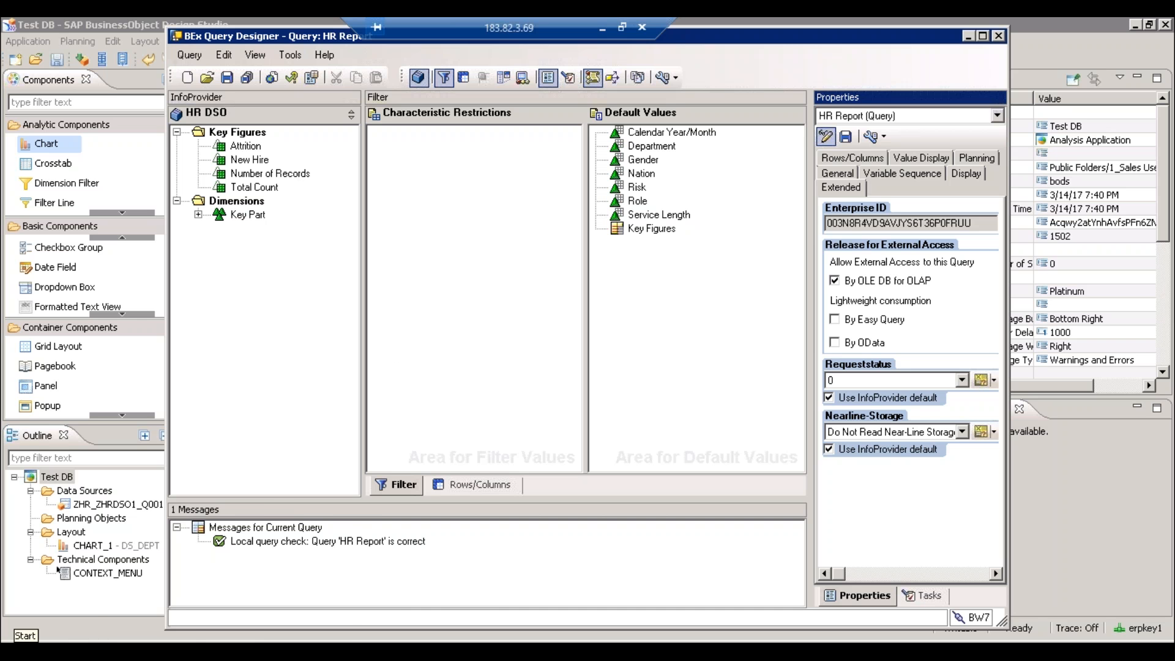
# - Launch the BI Platform Central Management Console from a Start menu search for 'console'
pyautogui.click(17, 648)
pyautogui.write('console')
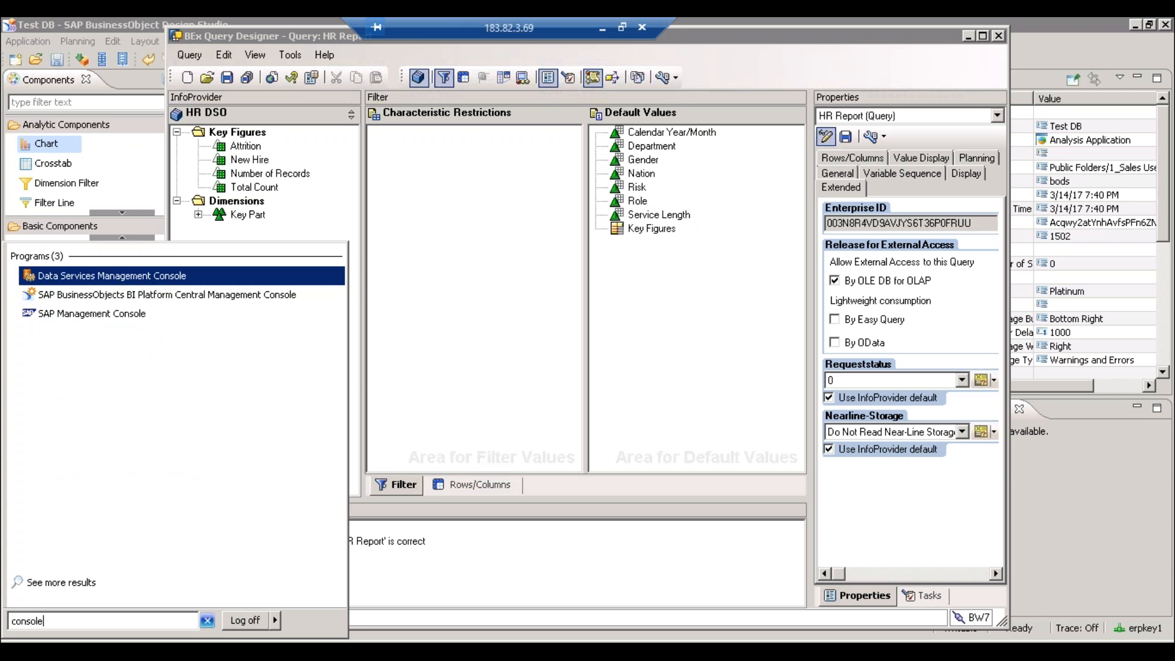
pyautogui.press('Down')
pyautogui.press('Return')
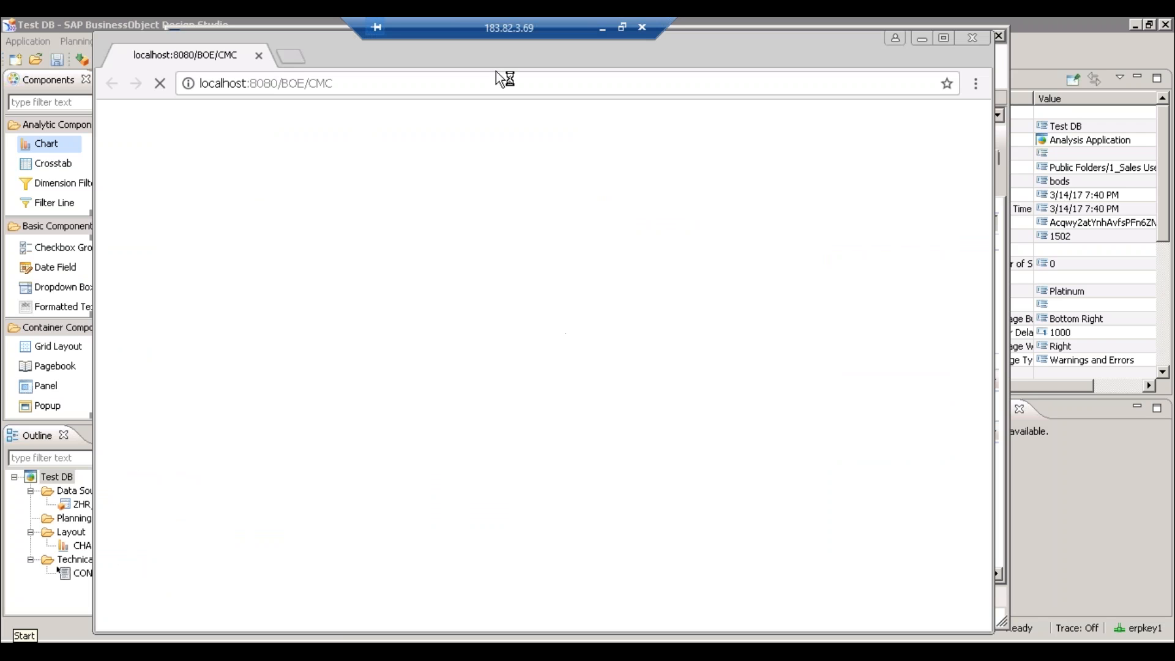
# - Maximize the browser and log on to the CMC with the Enterprise account password
pyautogui.doubleClick(420, 54)
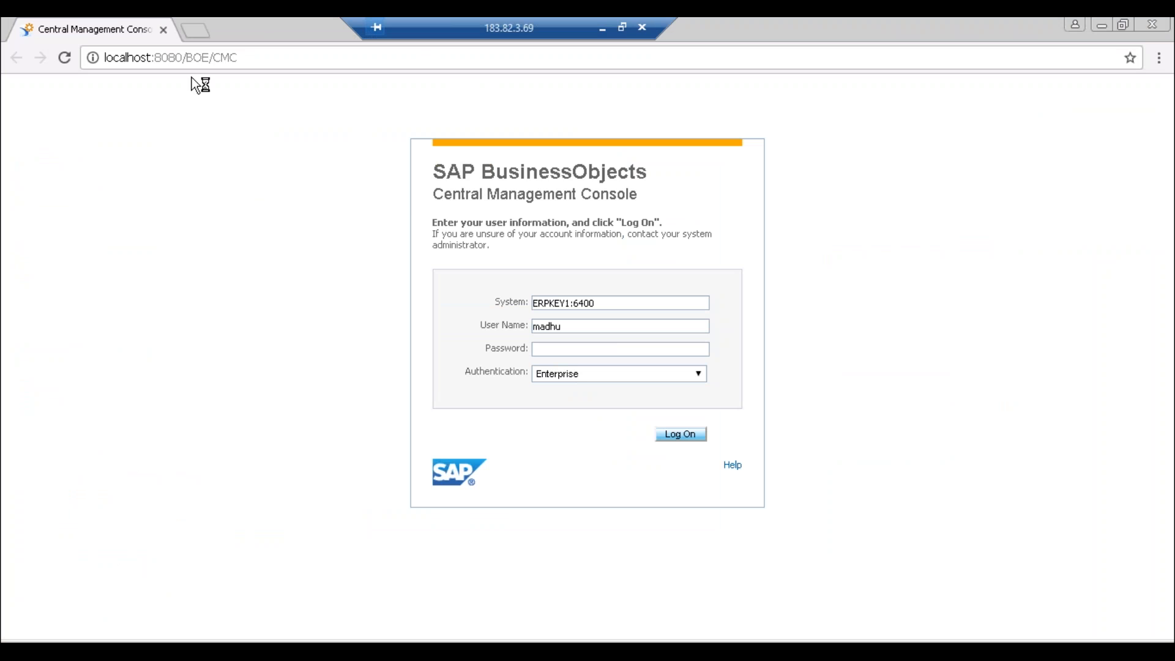
pyautogui.click(237, 58)
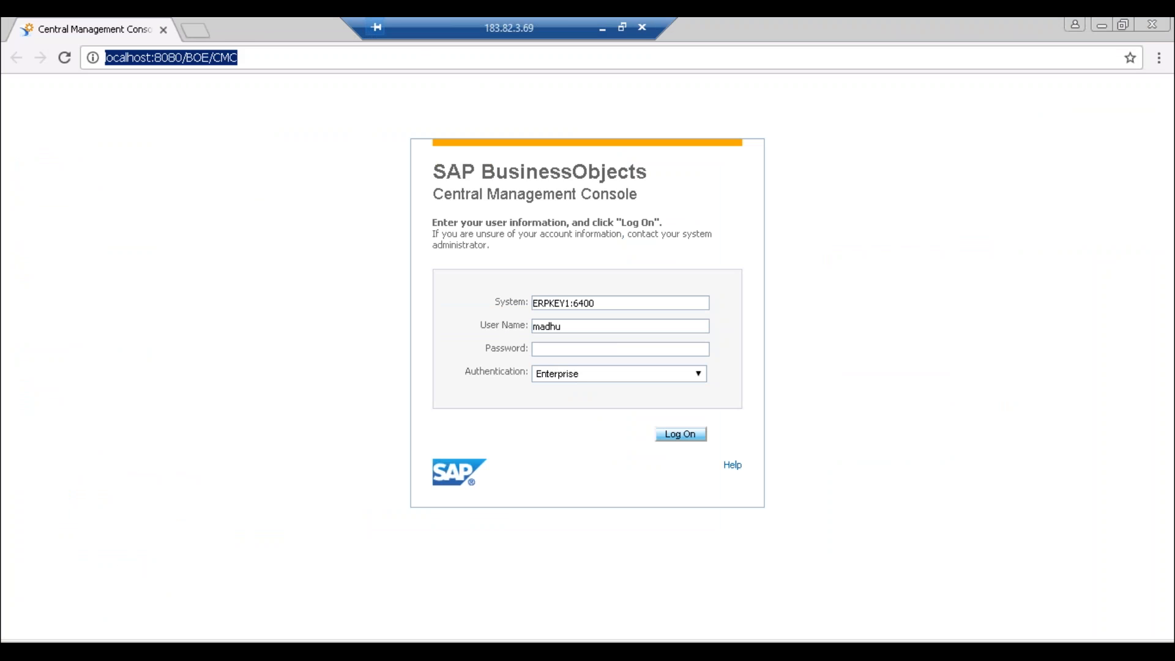
pyautogui.click(557, 351)
pyautogui.write('•••••••••')
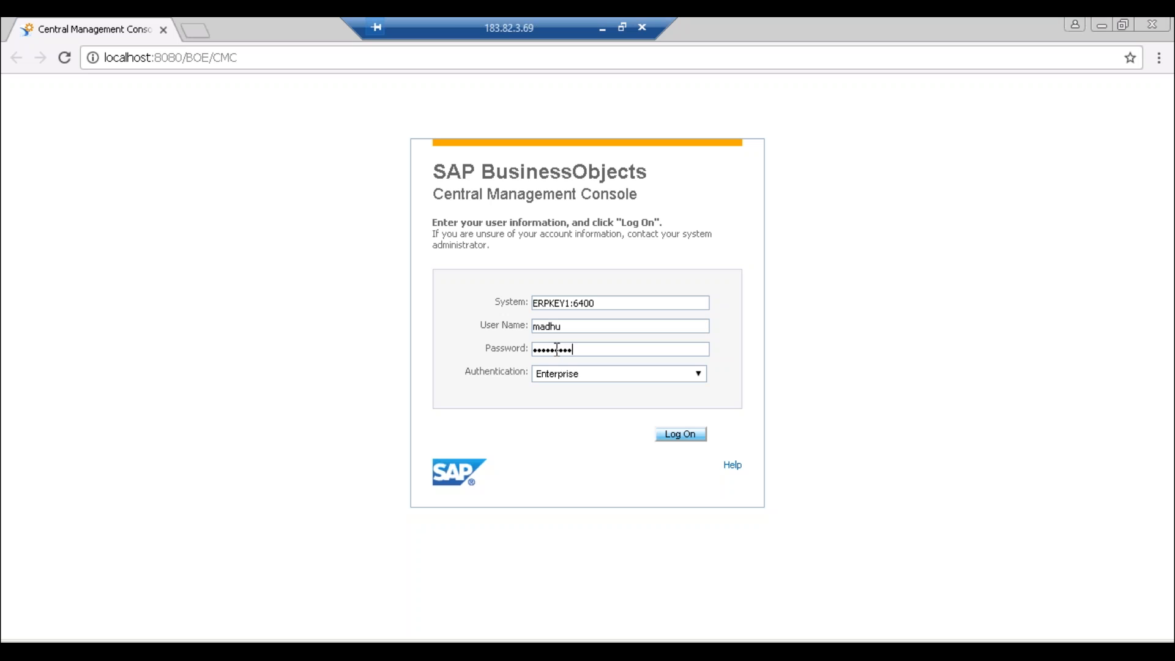
pyautogui.write('•')
pyautogui.press('Return')
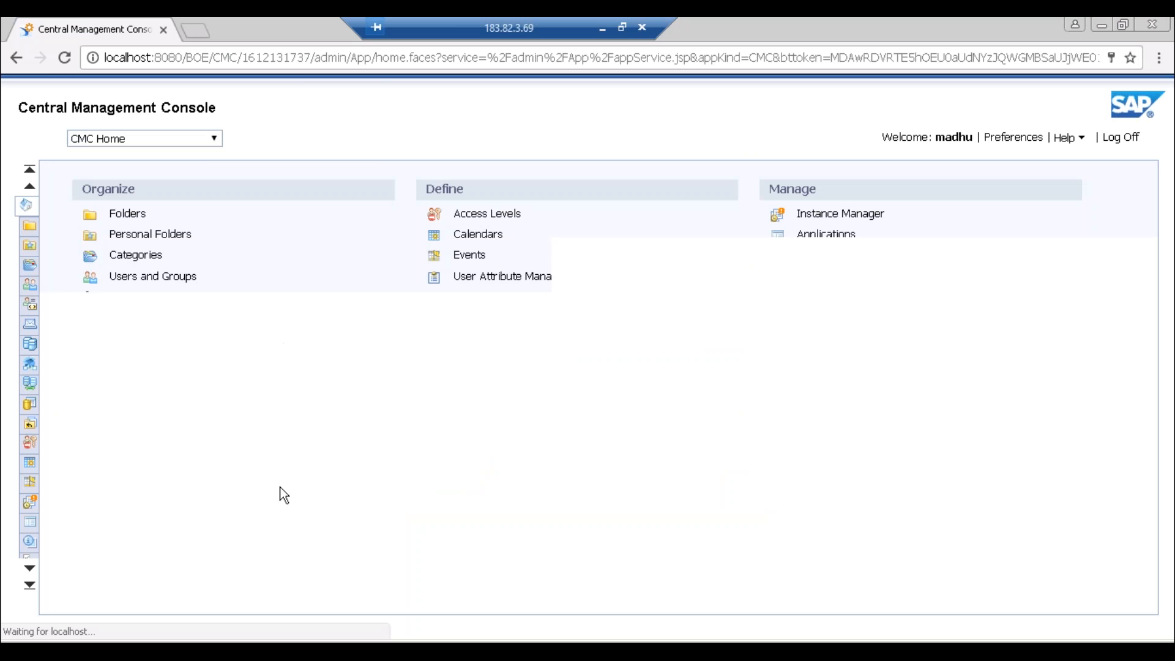
# - Start a blank SAP NetWeaver Business Warehouse OLAP connection in the 001RR folder
pyautogui.click(162, 509)
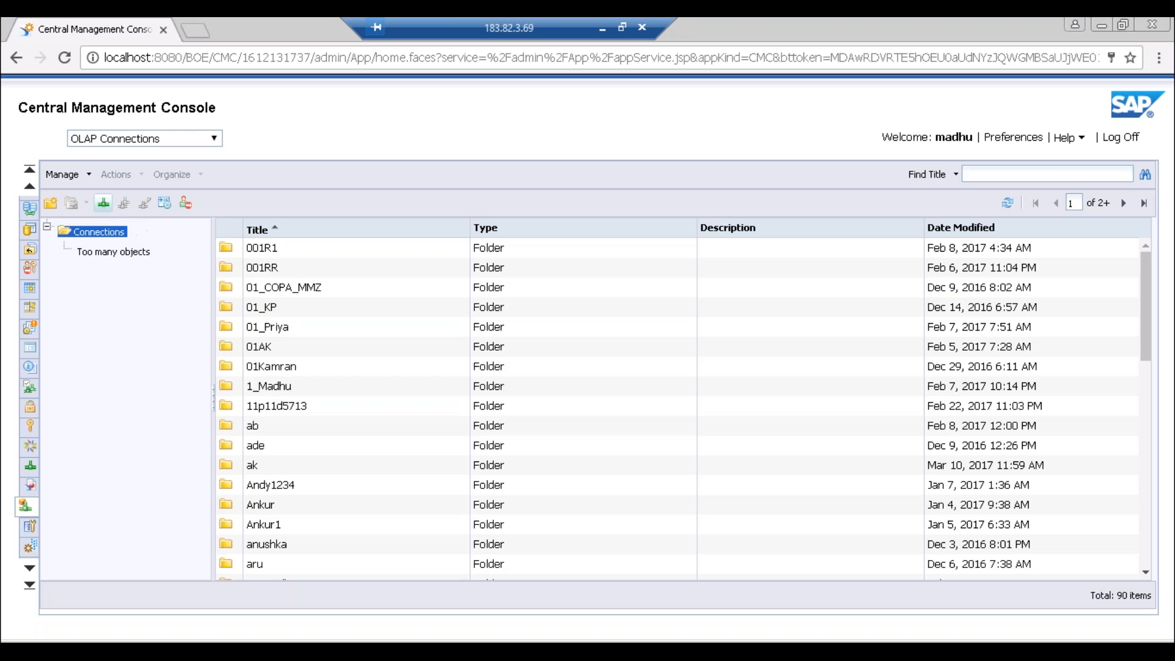
pyautogui.click(104, 208)
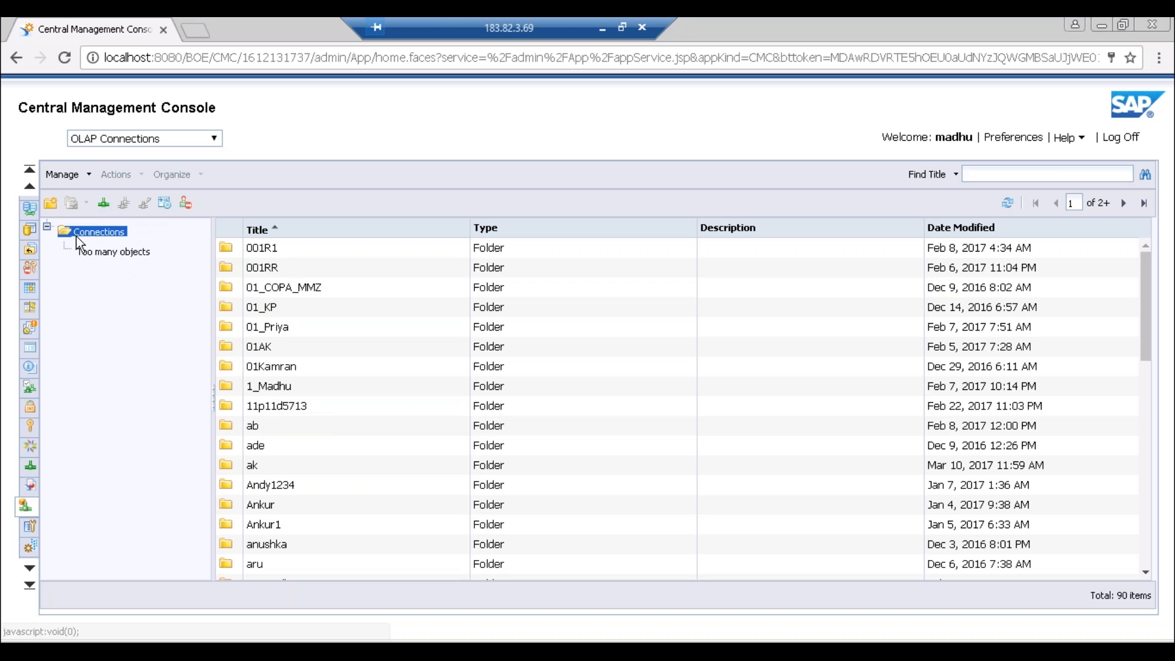
pyautogui.click(277, 270)
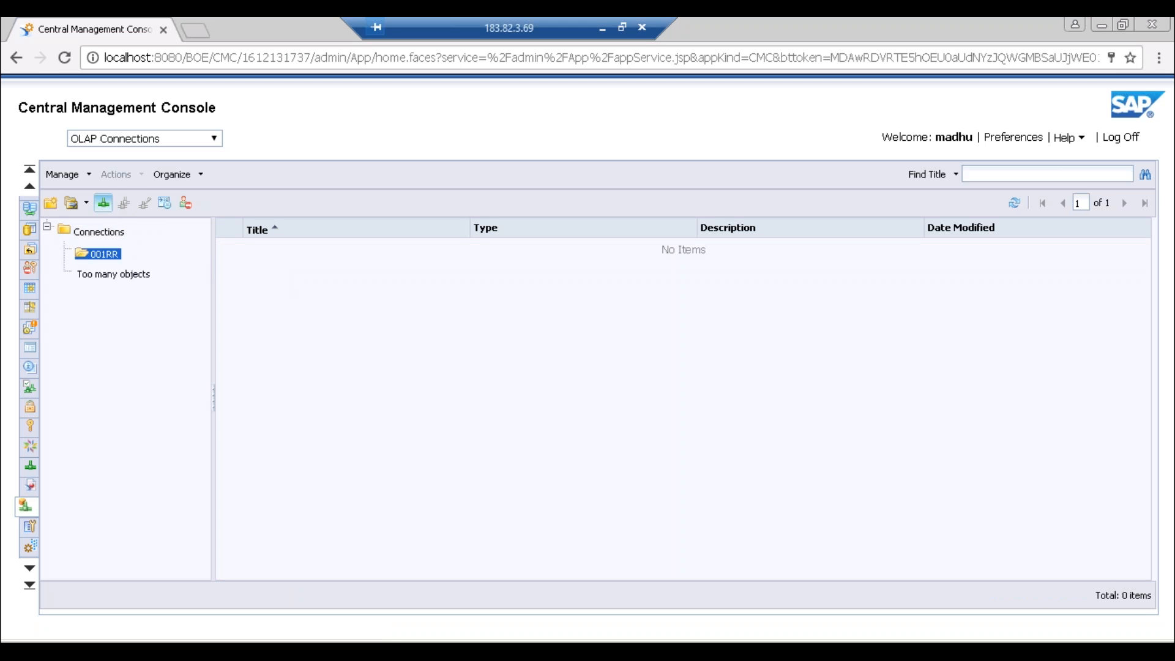
pyautogui.click(104, 202)
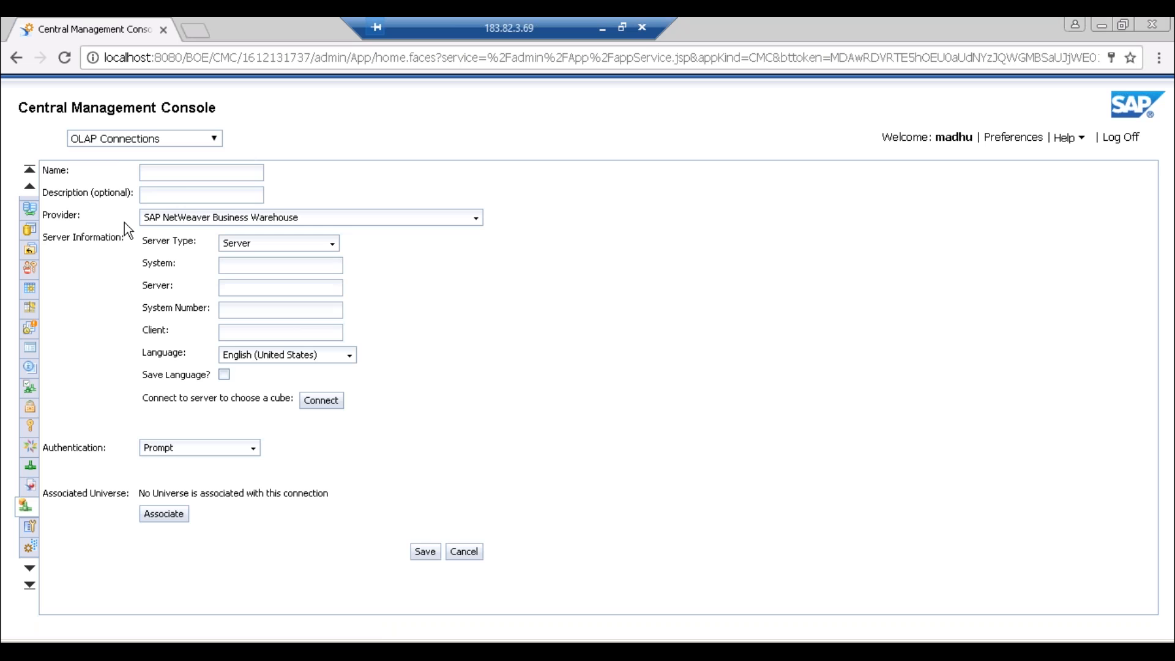
# - Enter SAPBWConn as the connection name, then move to the System field
pyautogui.click(148, 171)
pyautogui.write('SAPBWConn')
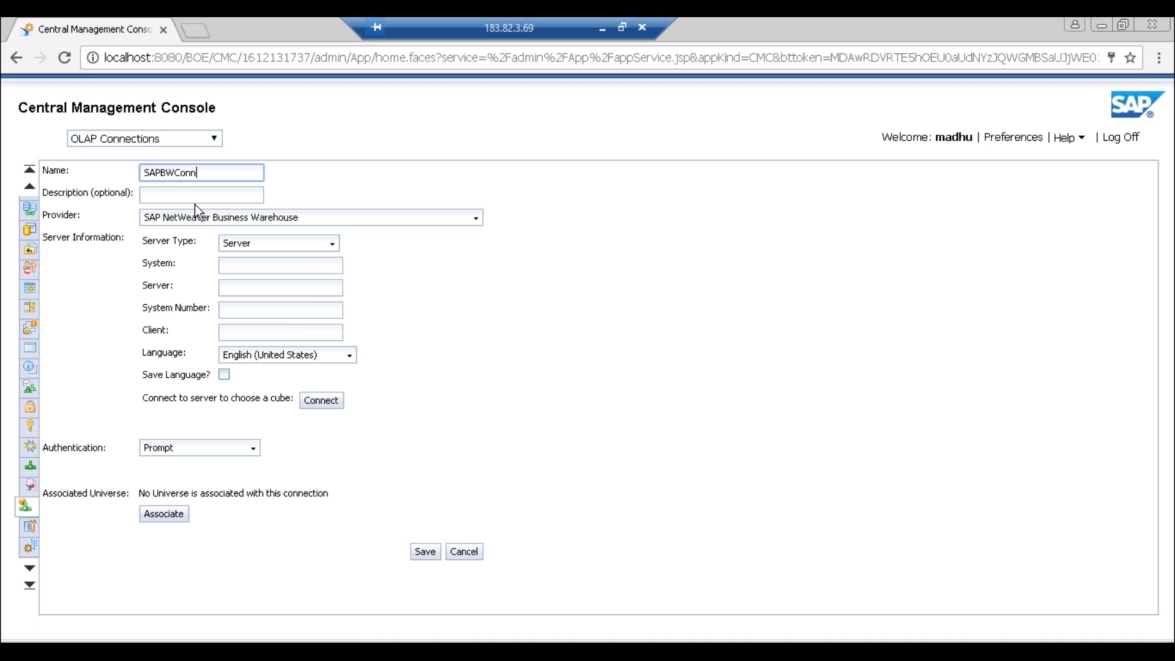
pyautogui.click(61, 219)
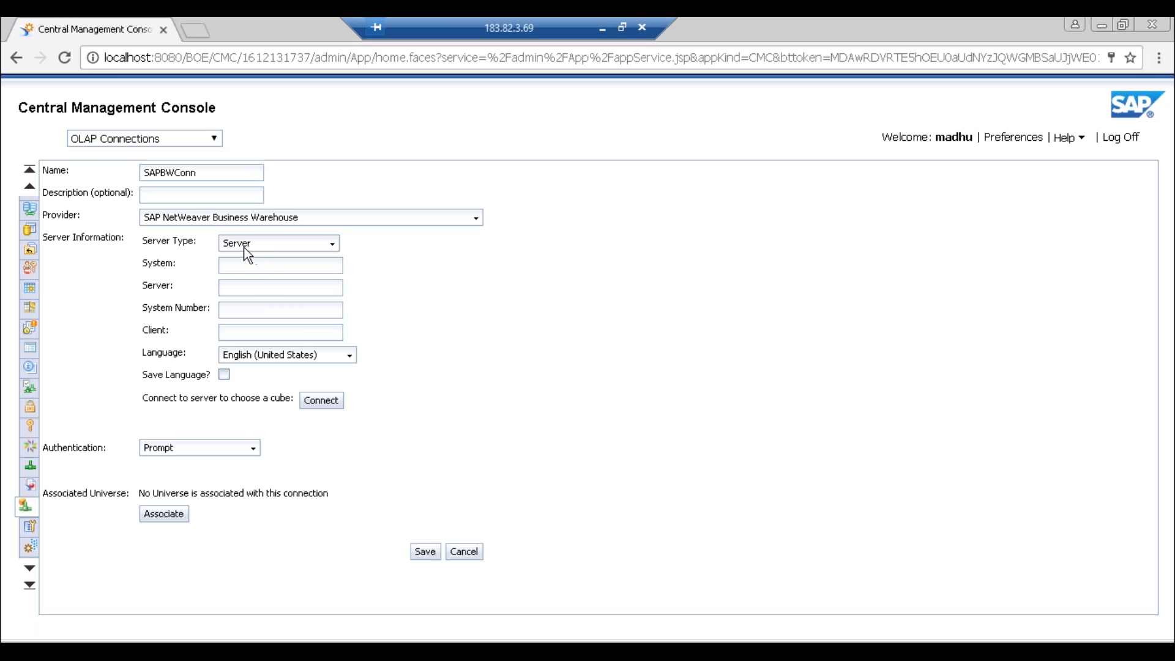
pyautogui.click(254, 264)
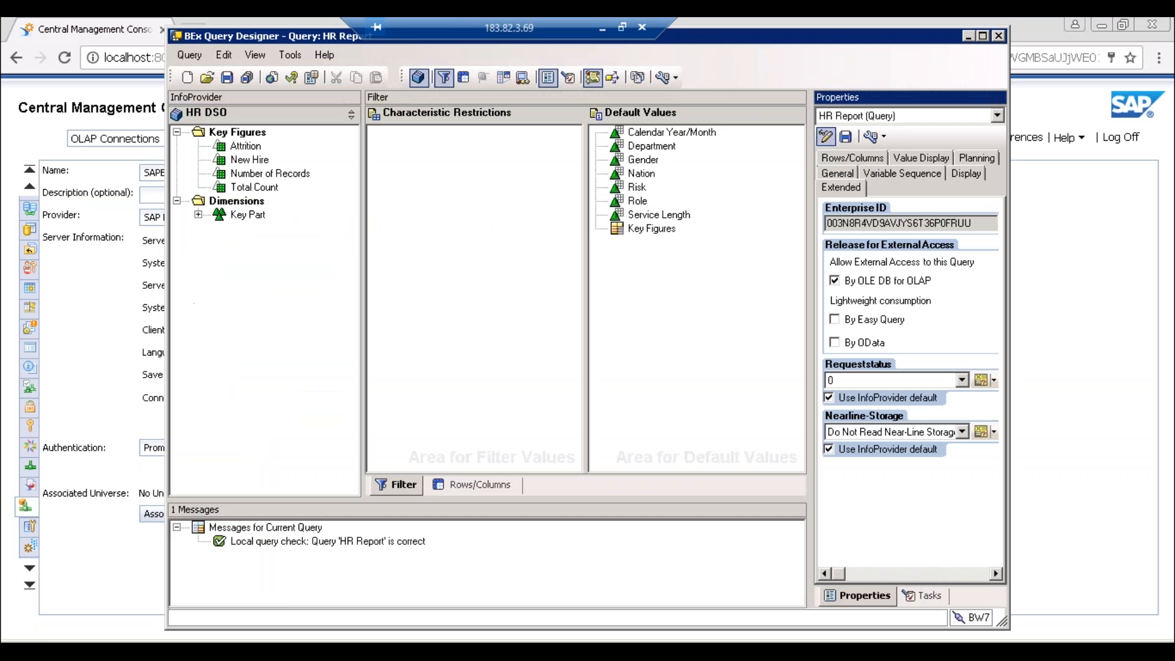
# - Launch SAP Logon to view the BW7 and ECC systems, then type 'cm' in a new browser tab
pyautogui.press('super')
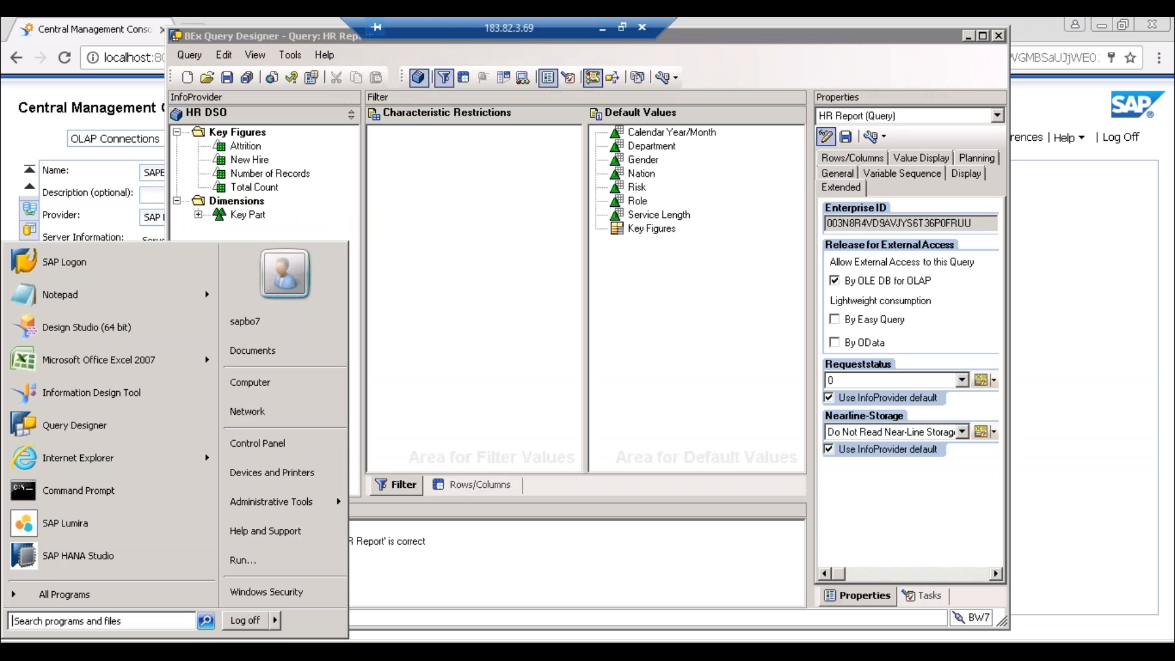
pyautogui.write('logon')
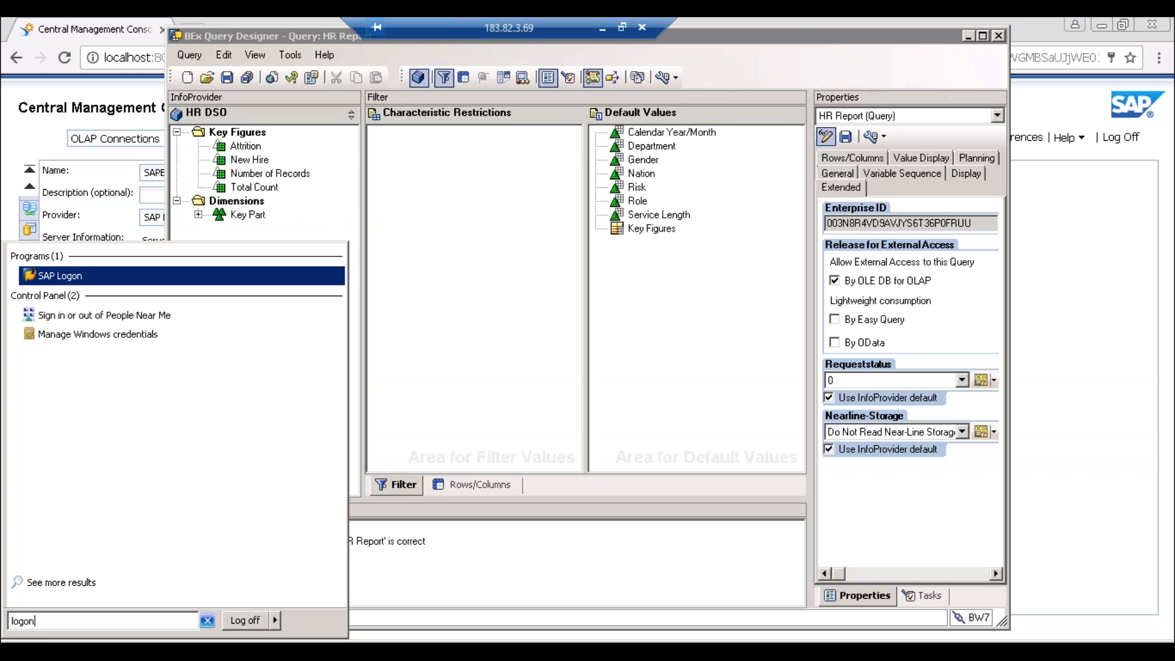
pyautogui.press('Return')
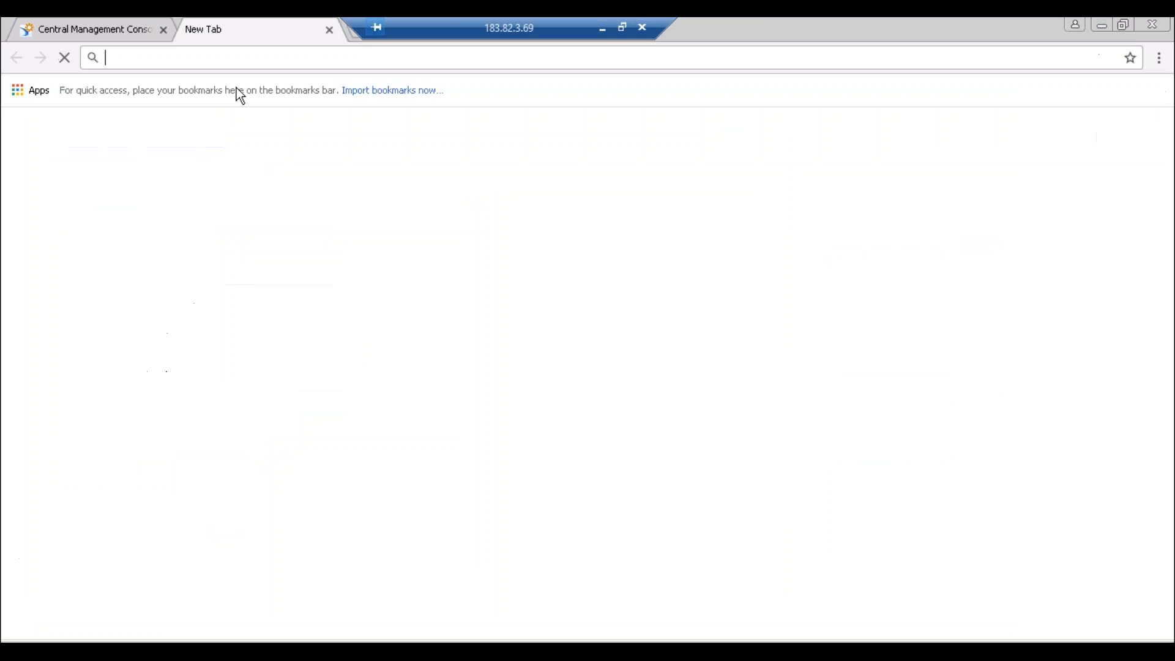
pyautogui.write('cm')
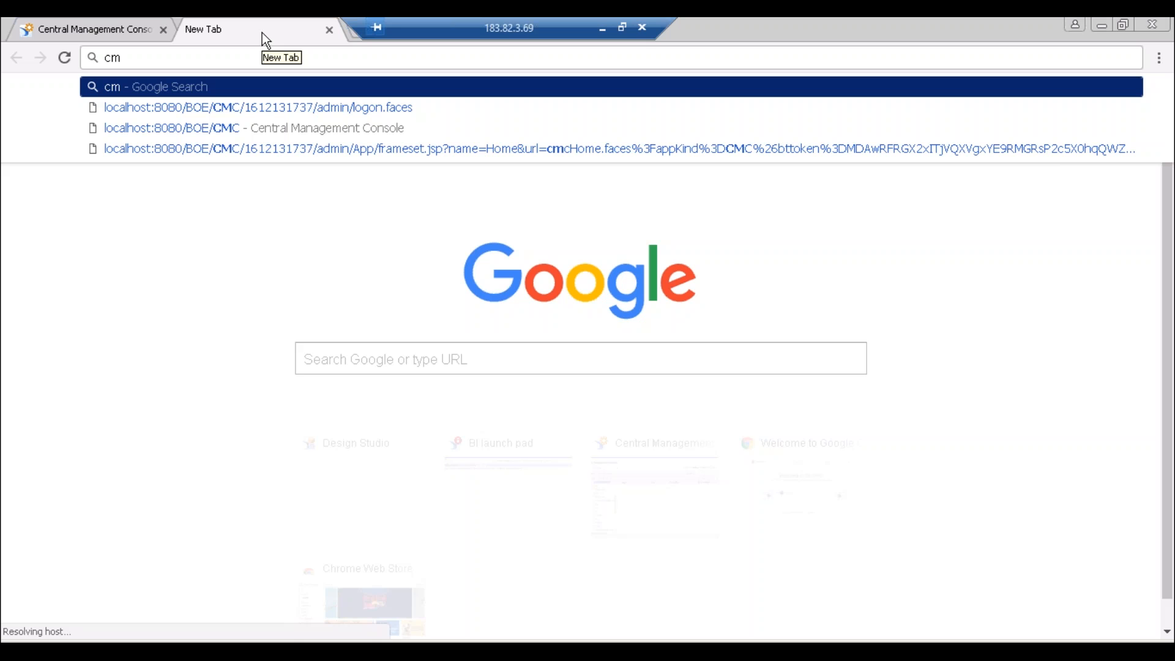
# - Open the CMC in the new tab and search OLAP Connections for titles containing 'BW'
pyautogui.click(226, 129)
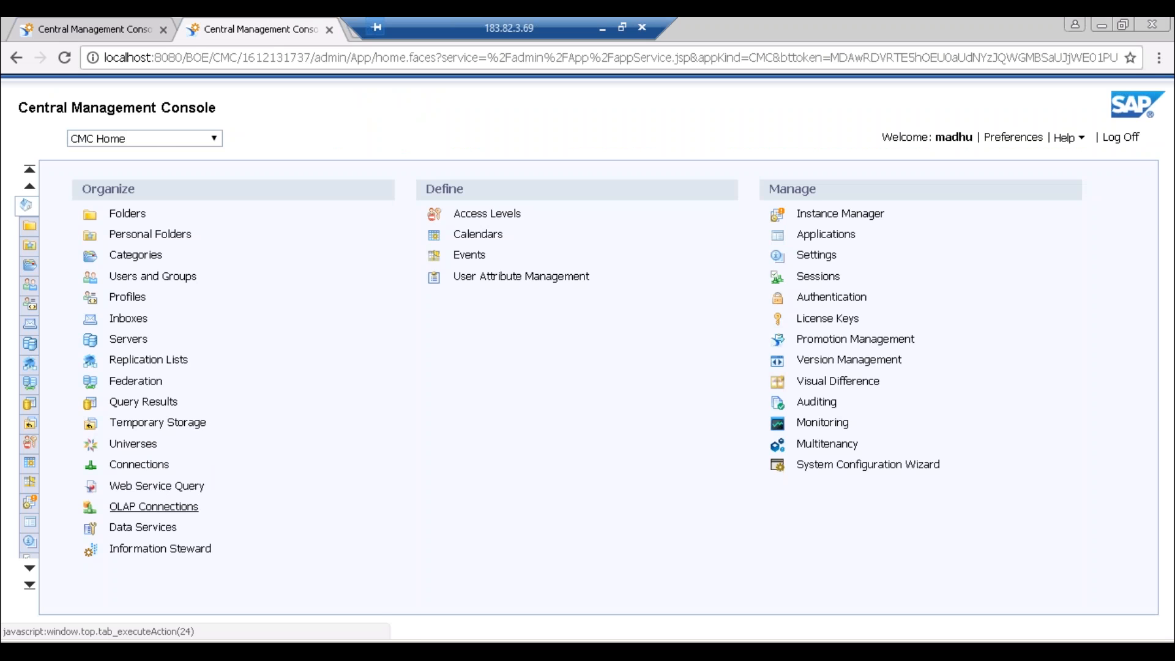
pyautogui.click(153, 506)
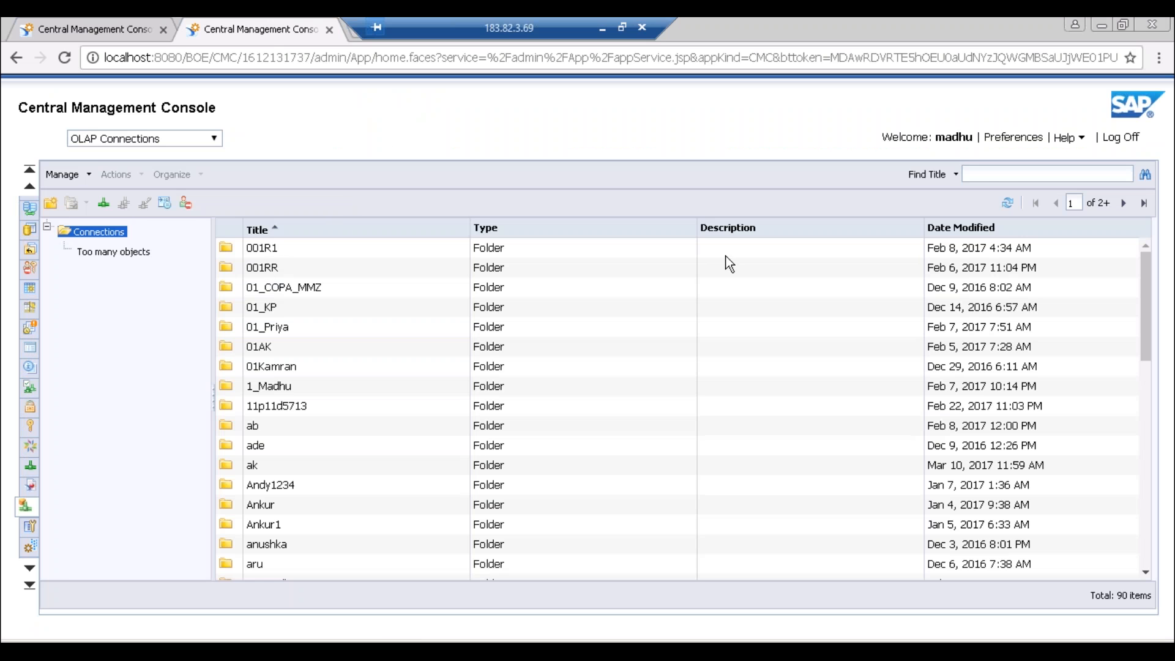
pyautogui.click(991, 174)
pyautogui.write('BW')
pyautogui.press('Return')
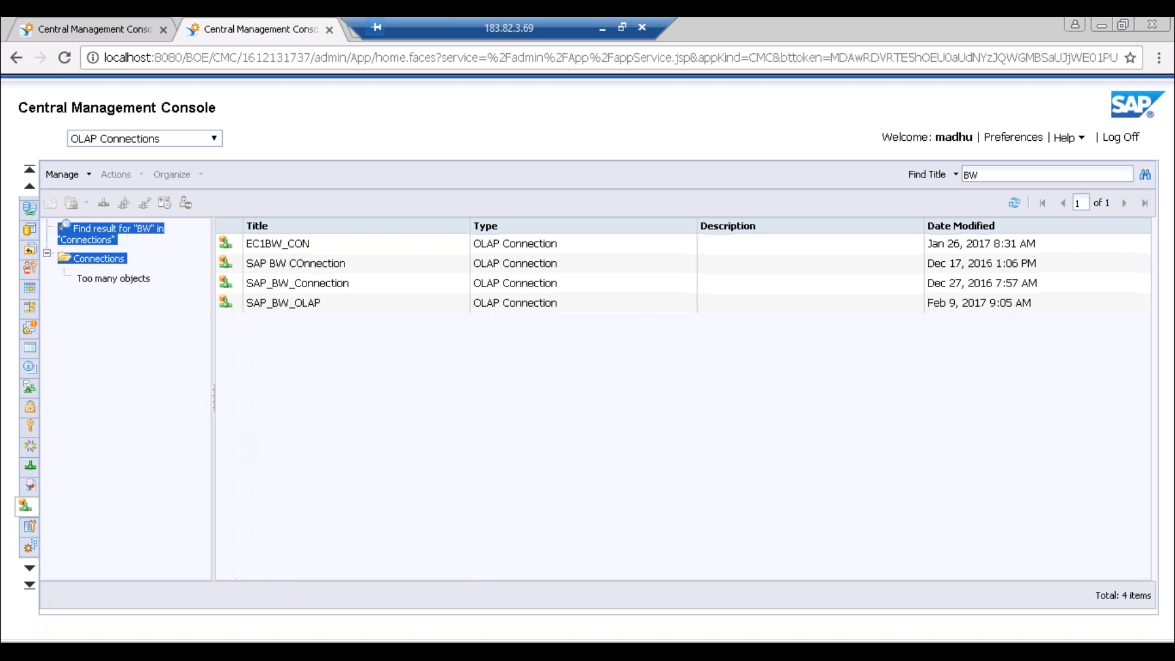
# - Edit the existing SAP BW COnnection and select its server name erpkey1
pyautogui.click(299, 267)
pyautogui.rightClick(298, 266)
pyautogui.moveTo(347, 361)
pyautogui.click(433, 376)
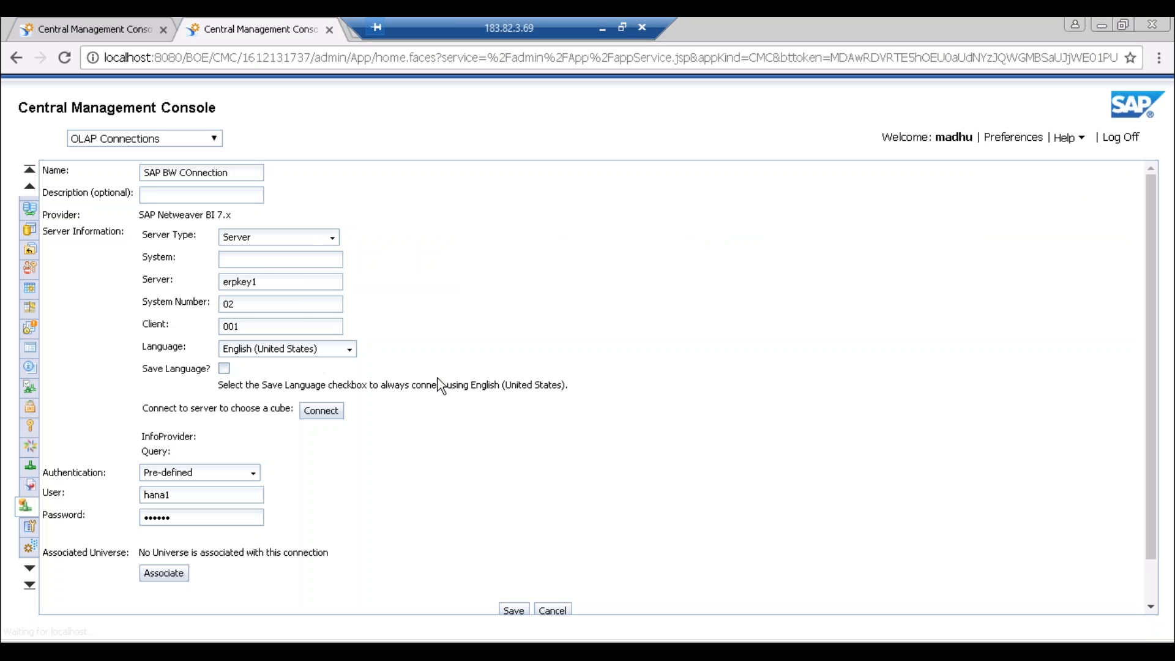
pyautogui.moveTo(268, 282); pyautogui.dragTo(204, 281)
pyautogui.hotkey('ctrl', 'c')
# - Paste server erpkey1 and enter system number 02 in the SAPBWConn form
pyautogui.click(96, 36)
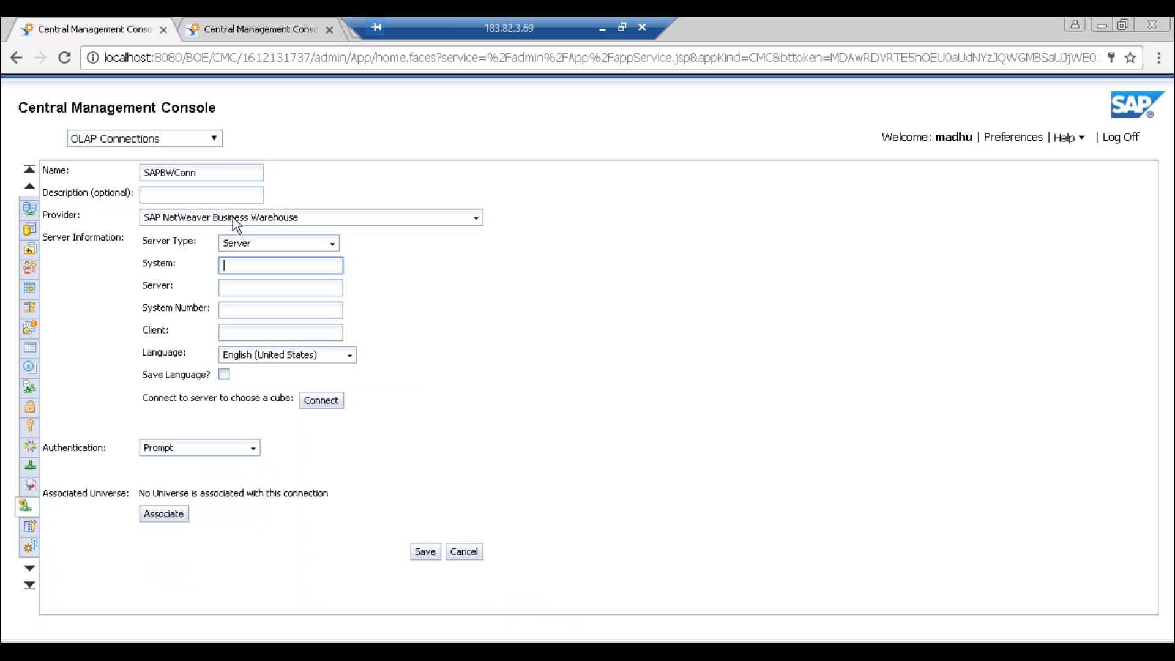
pyautogui.click(248, 288)
pyautogui.hotkey('ctrl', 'v')
pyautogui.click(272, 310)
pyautogui.write('02')
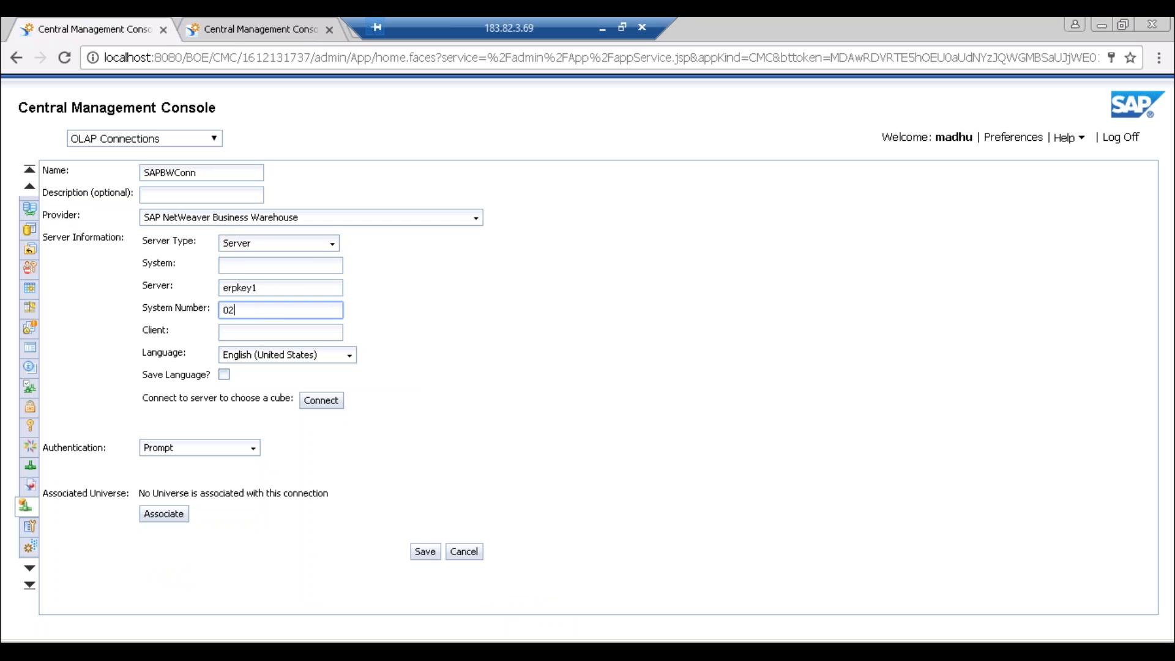
# - Enter client 001 after checking the existing connection, then try to connect
pyautogui.click(232, 27)
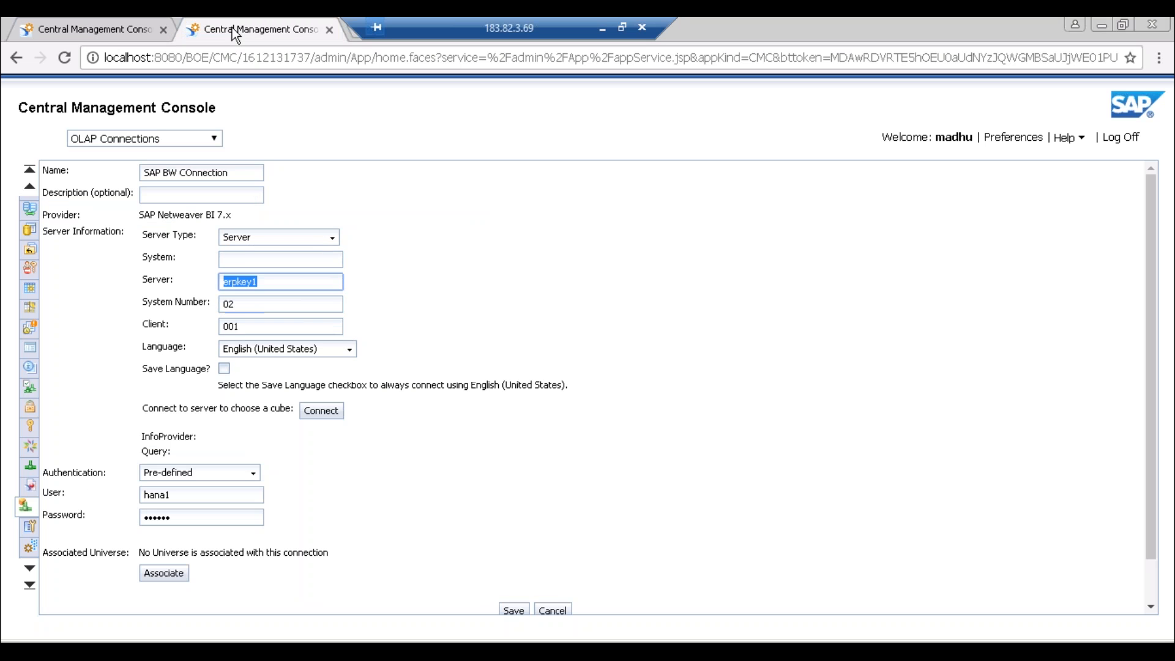
pyautogui.click(108, 32)
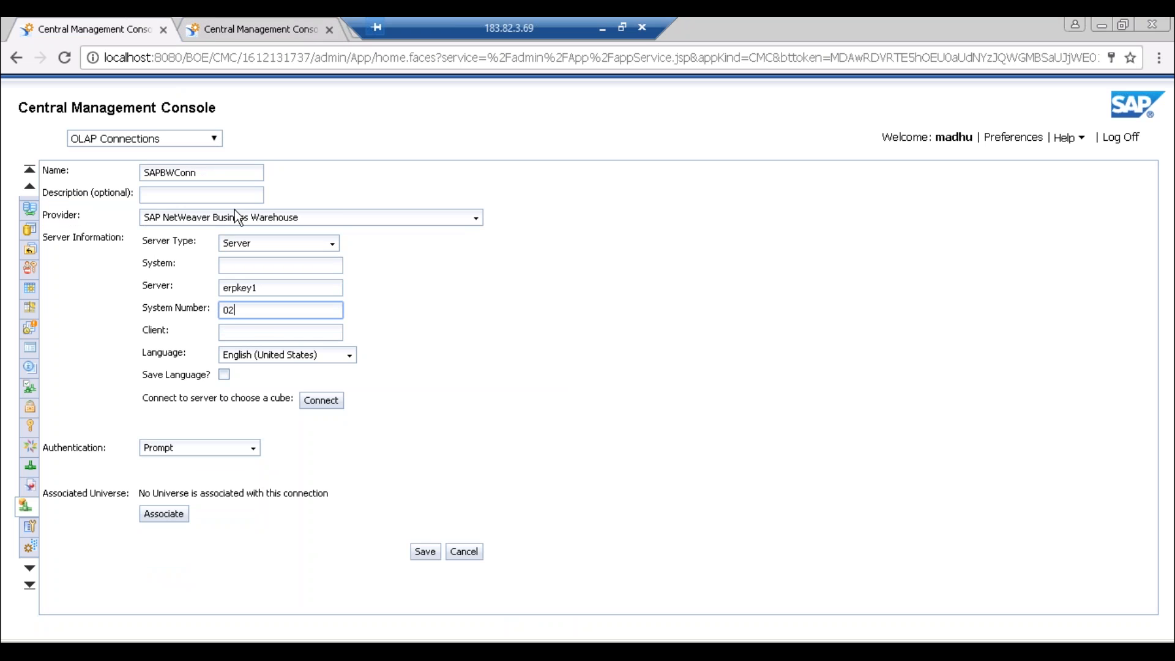
pyautogui.click(245, 328)
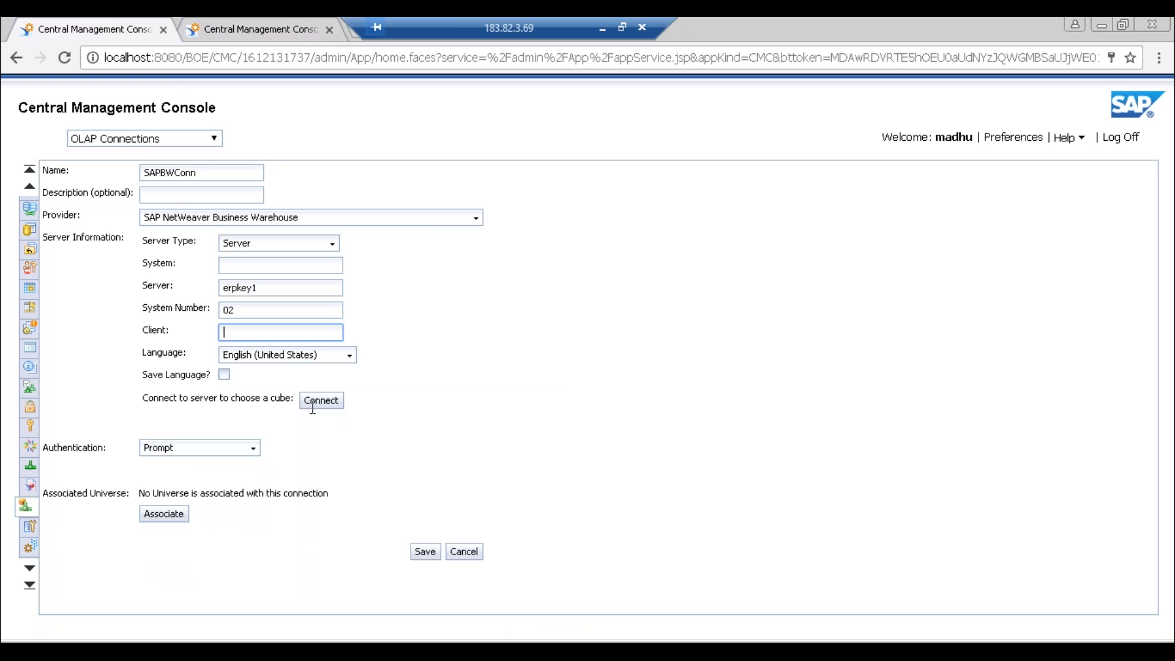
pyautogui.write('001')
pyautogui.click(315, 402)
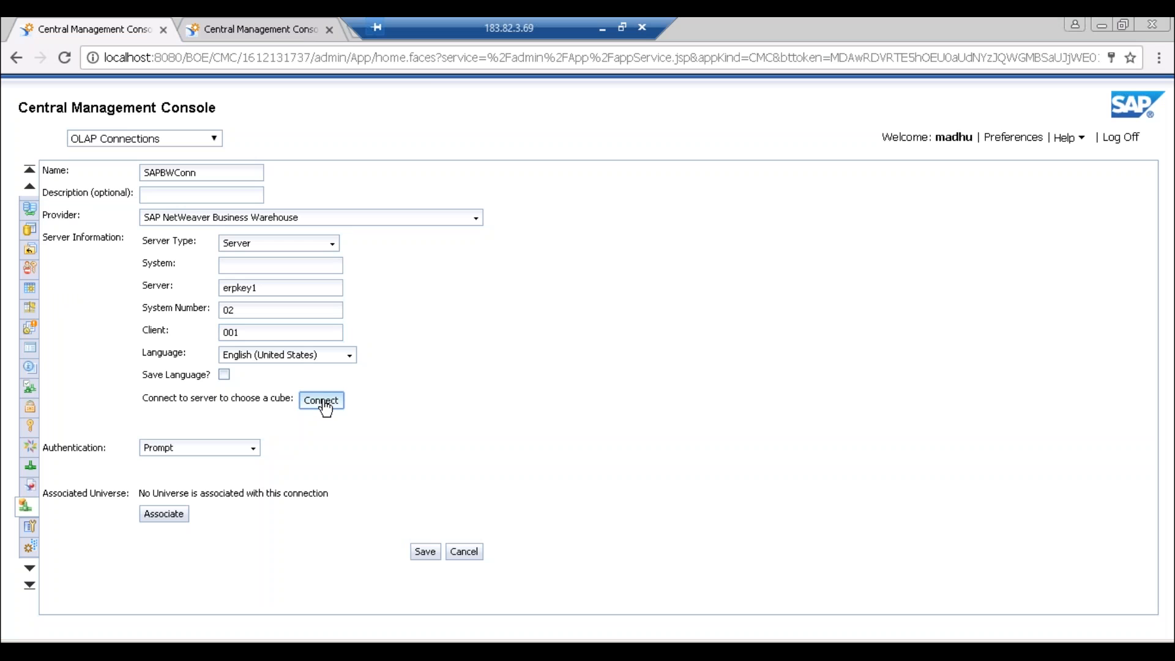
pyautogui.click(324, 404)
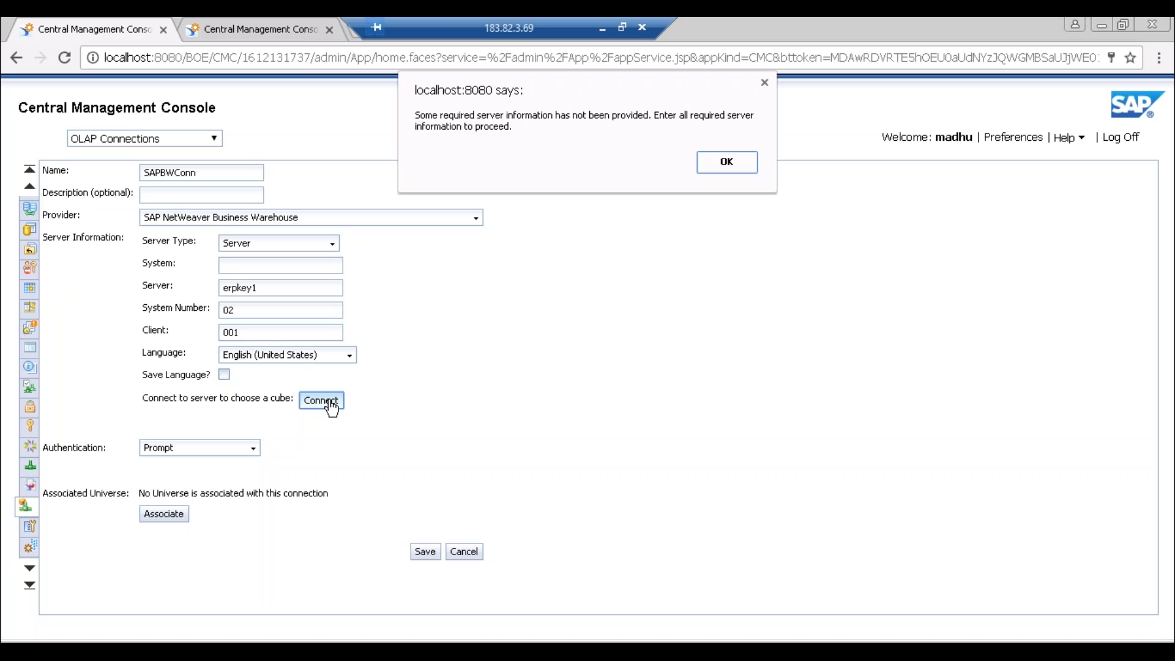
# - Dismiss the missing-information warning and look up the system id in the existing connection and SAP Logon
pyautogui.click(724, 166)
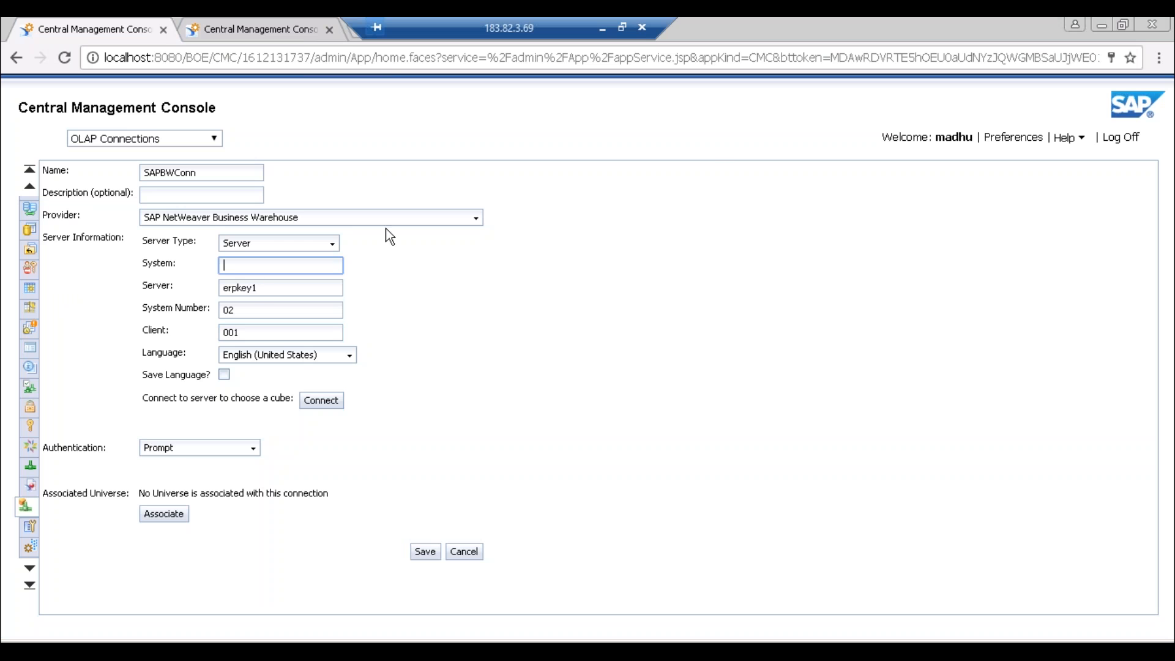
pyautogui.click(260, 28)
pyautogui.click(250, 261)
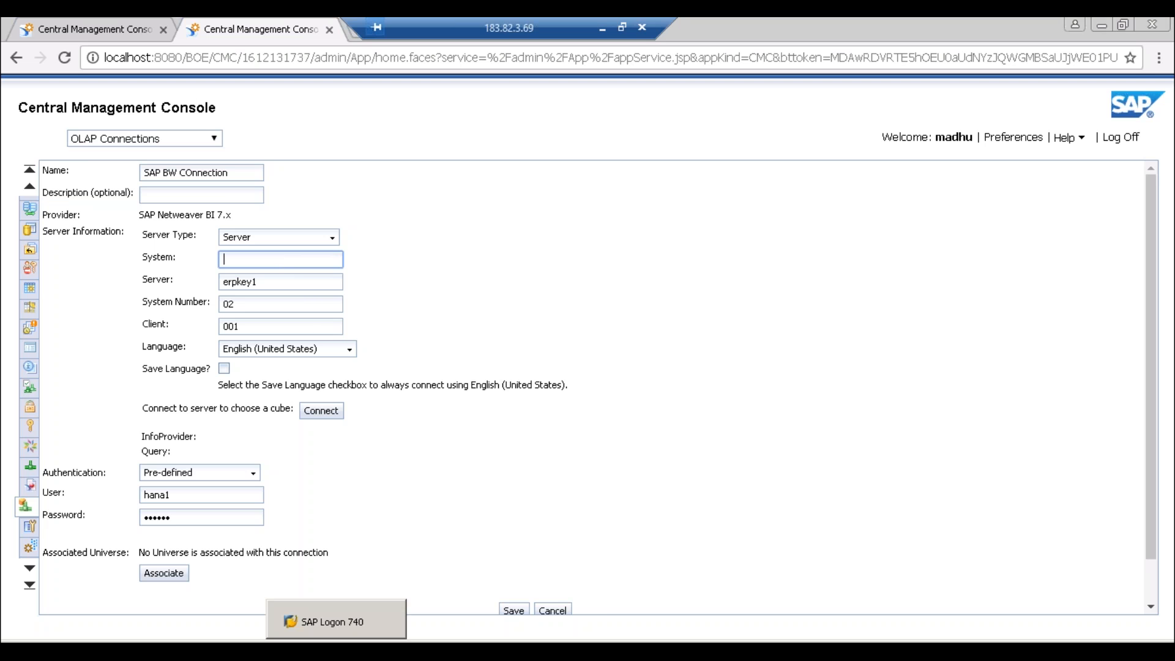
pyautogui.click(338, 642)
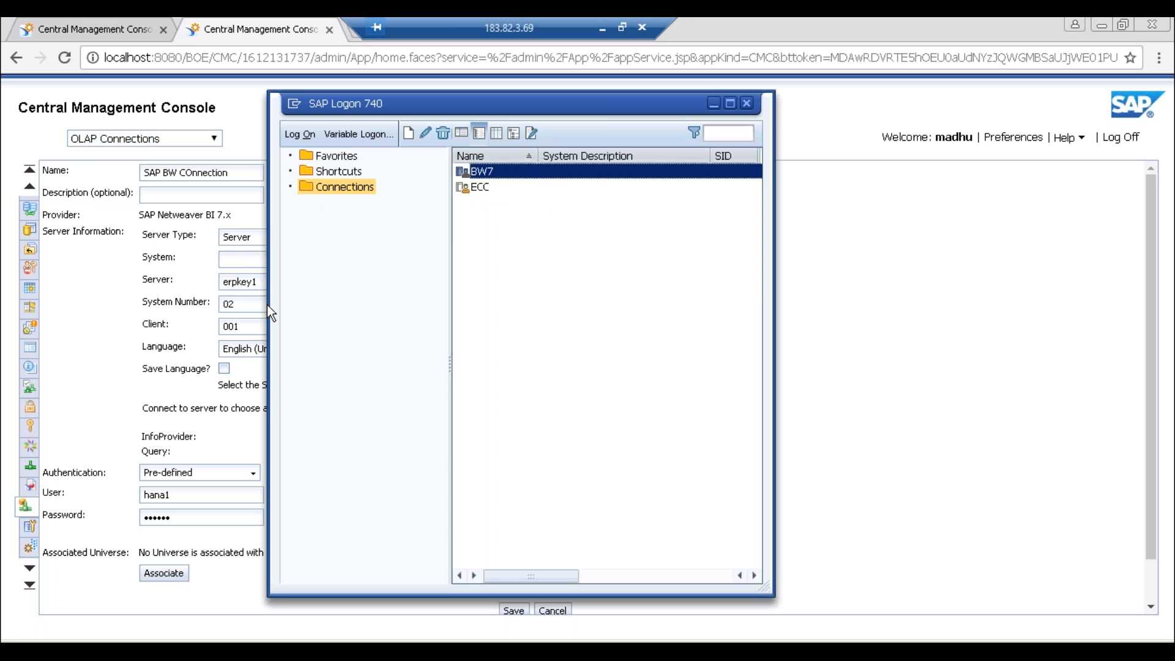
pyautogui.click(224, 259)
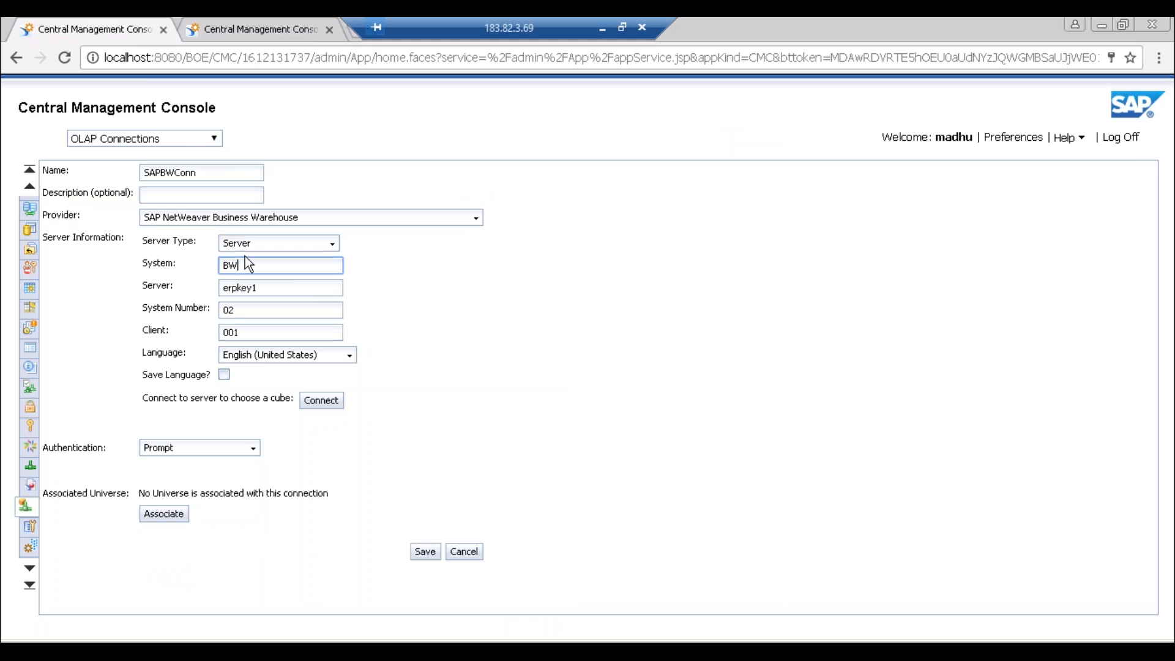
# - Complete System as BW7, connect, and log on to the data source with the BW user name and password
pyautogui.write('7')
pyautogui.click(323, 405)
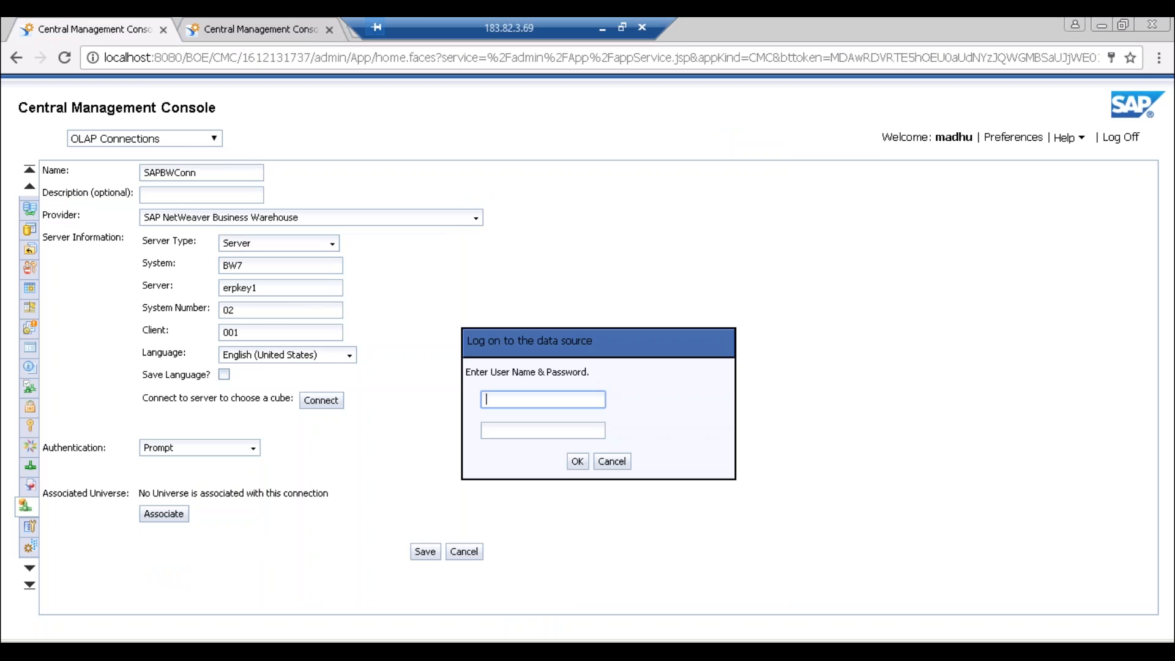
pyautogui.write('saphan4')
pyautogui.press('Tab')
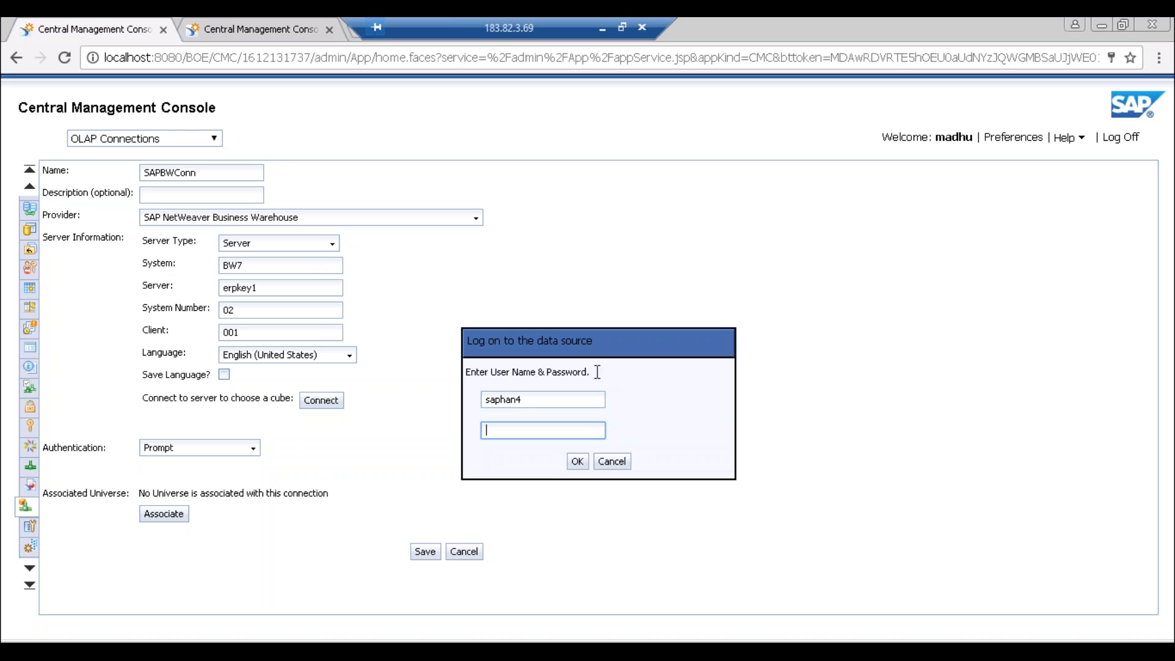
pyautogui.click(516, 399)
pyautogui.write('a')
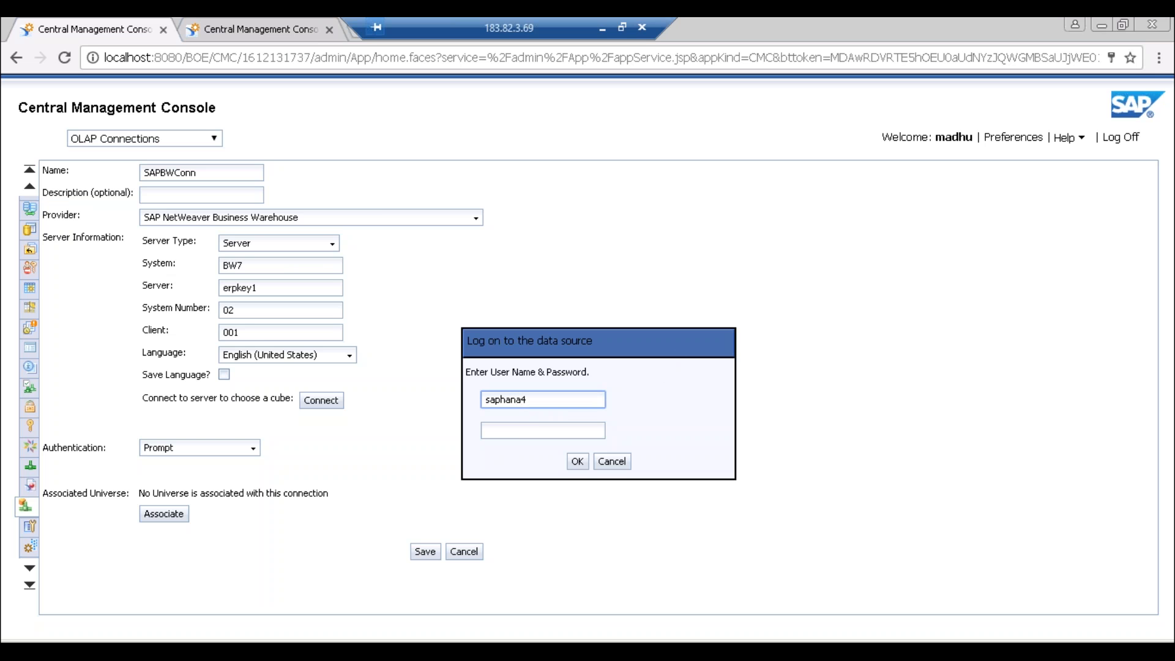
pyautogui.press('Tab')
pyautogui.write('******')
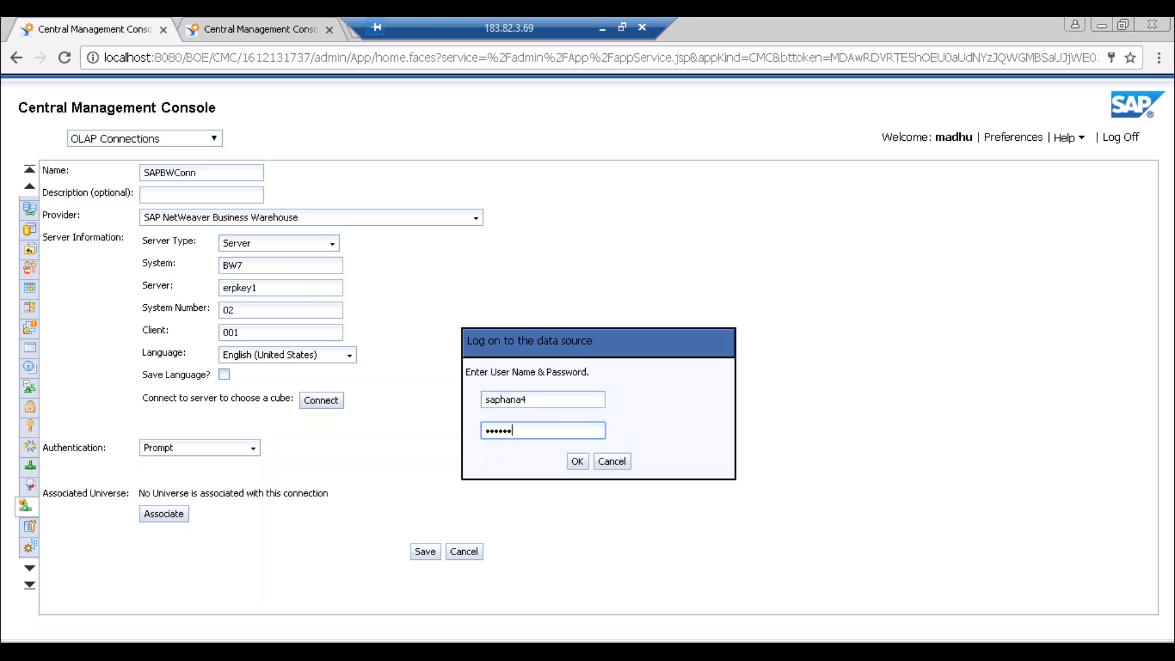
pyautogui.click(577, 461)
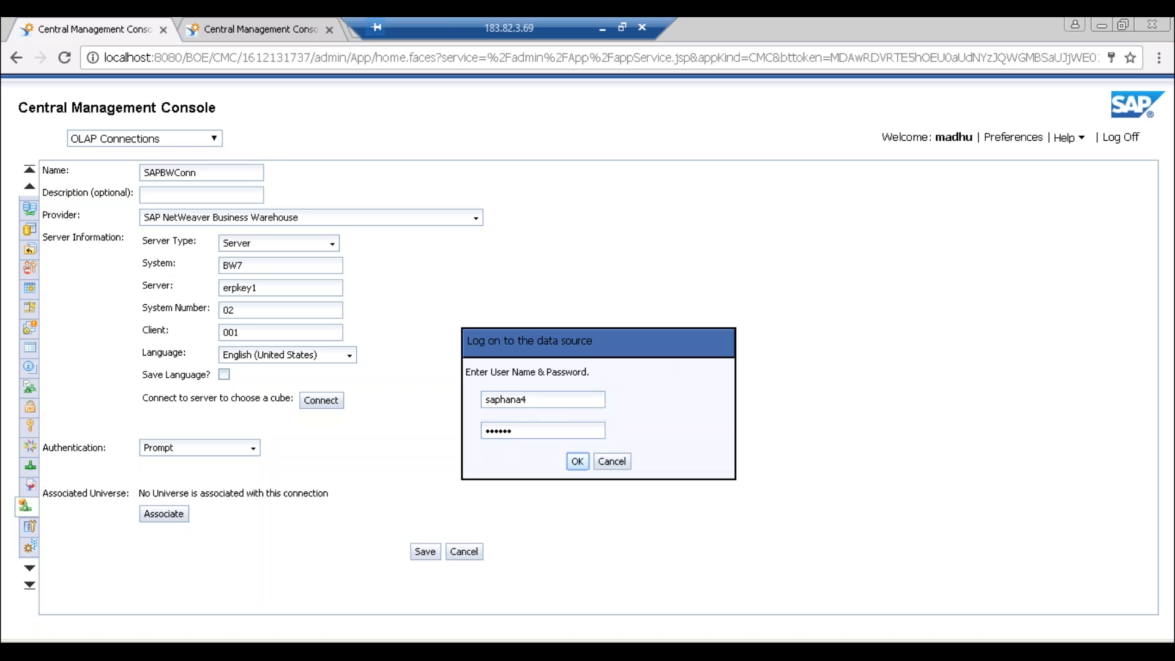
# - Close the Cube Browser, set Pre-defined authentication with the BW user name and password, and save SAPBWConn
pyautogui.click(579, 463)
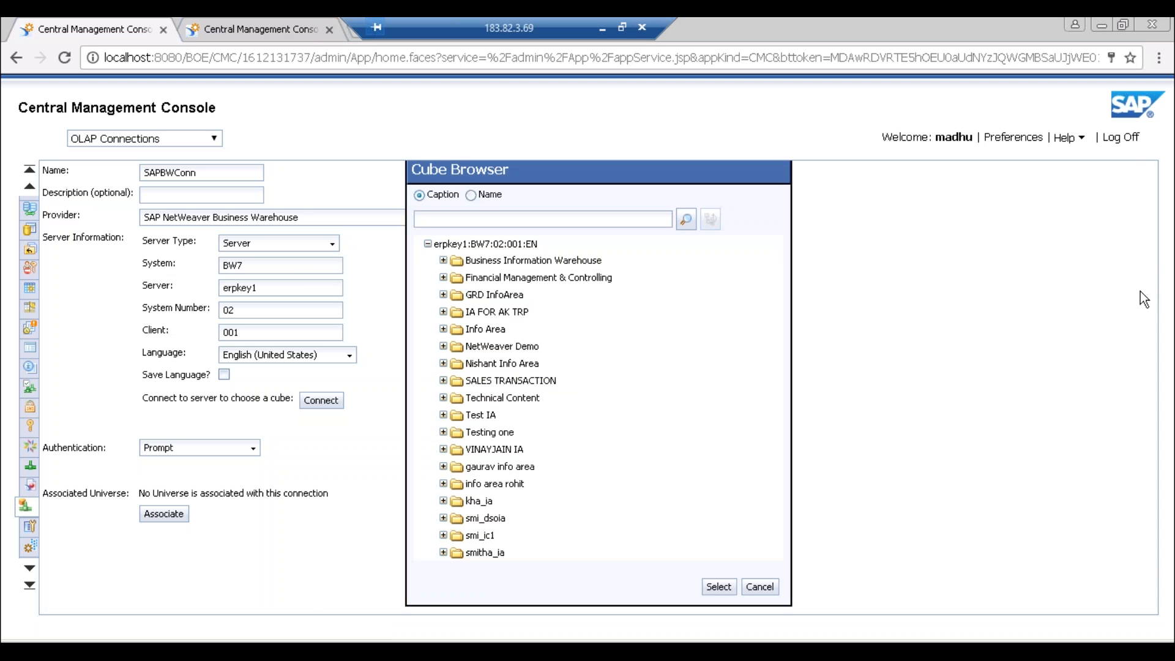
pyautogui.click(759, 586)
pyautogui.click(163, 450)
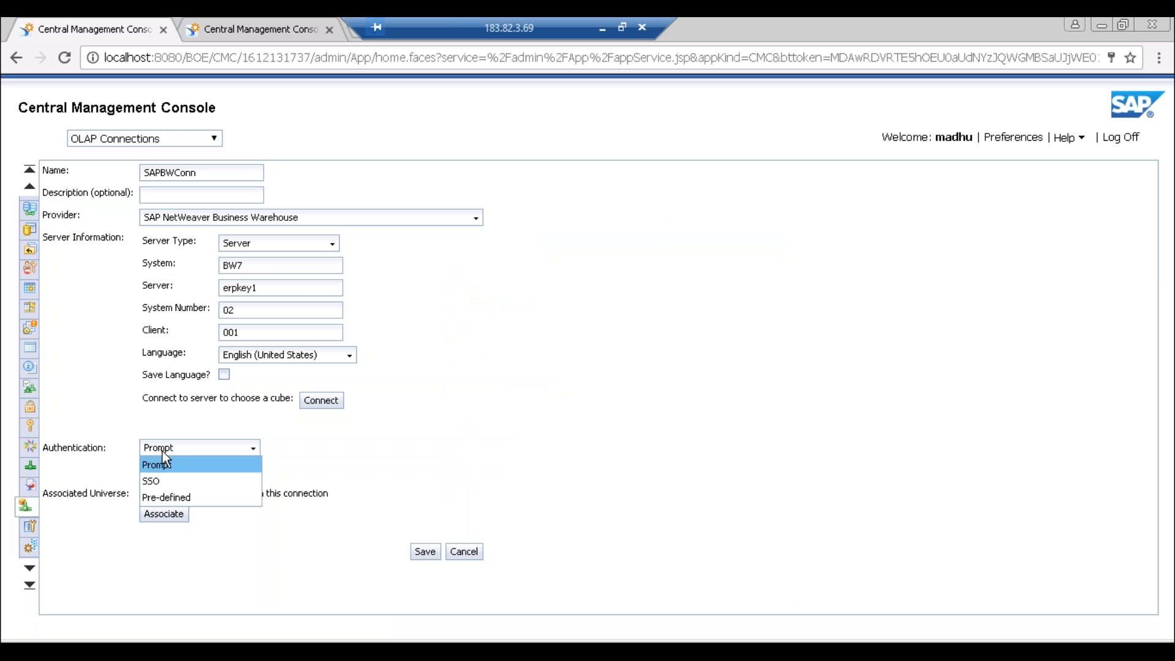
pyautogui.click(164, 498)
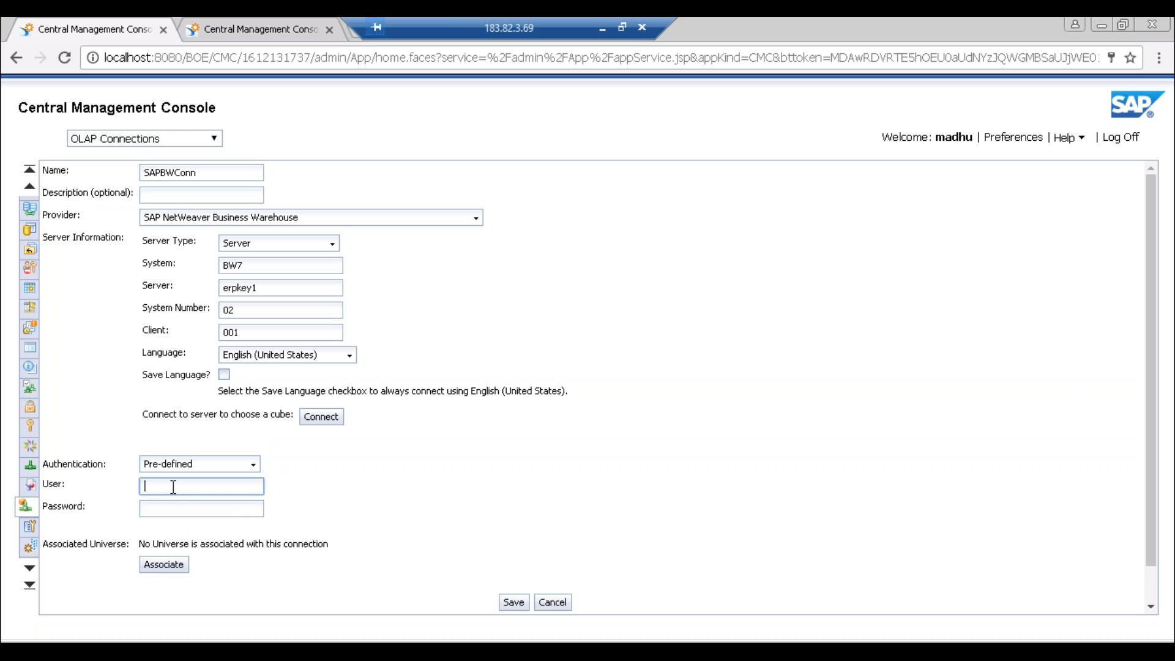
pyautogui.write('saphana4')
pyautogui.press('Tab')
pyautogui.write('••••••')
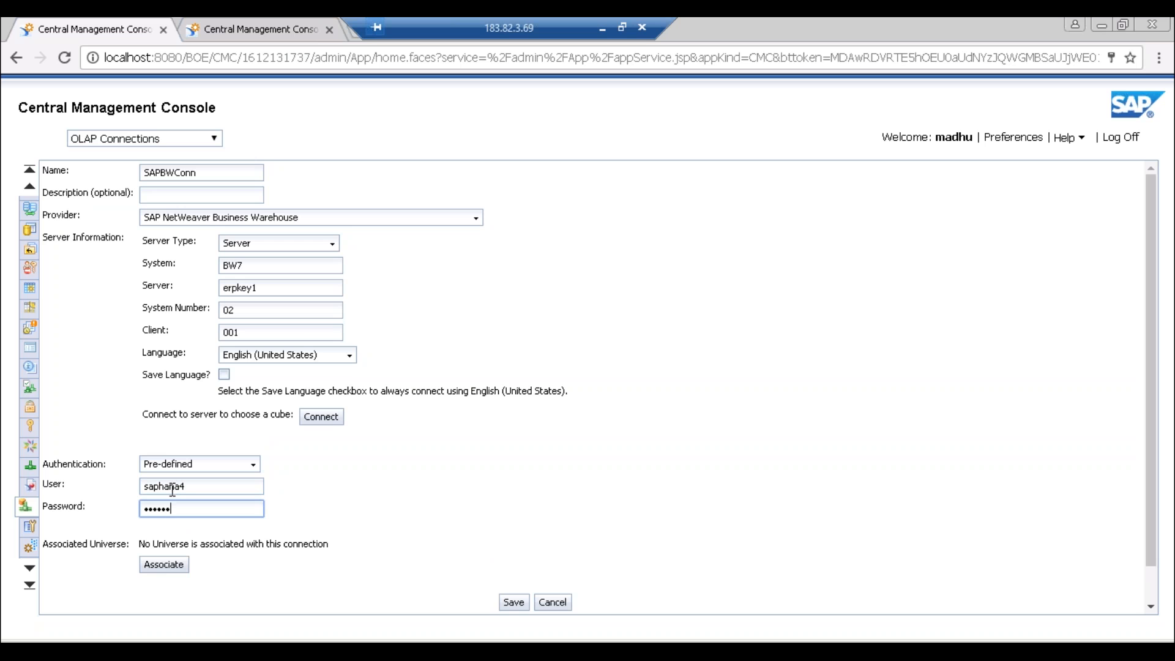
pyautogui.click(514, 602)
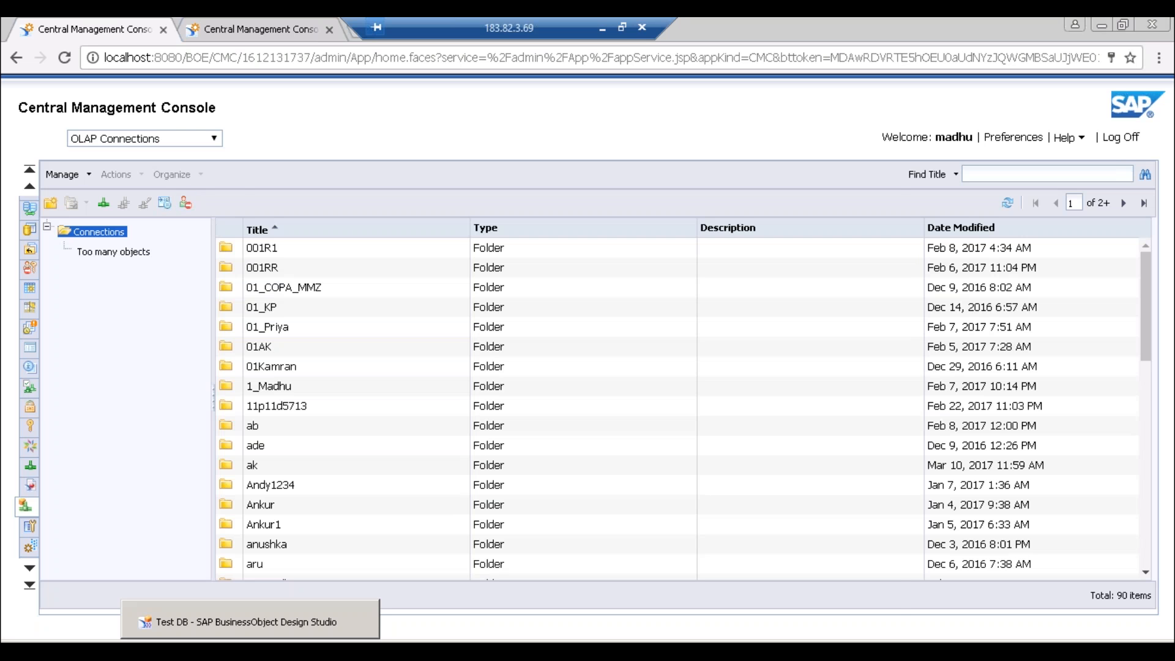
# - Open the Add Data Source dialog for Test DB from the Outline's Data Sources folder
pyautogui.click(250, 650)
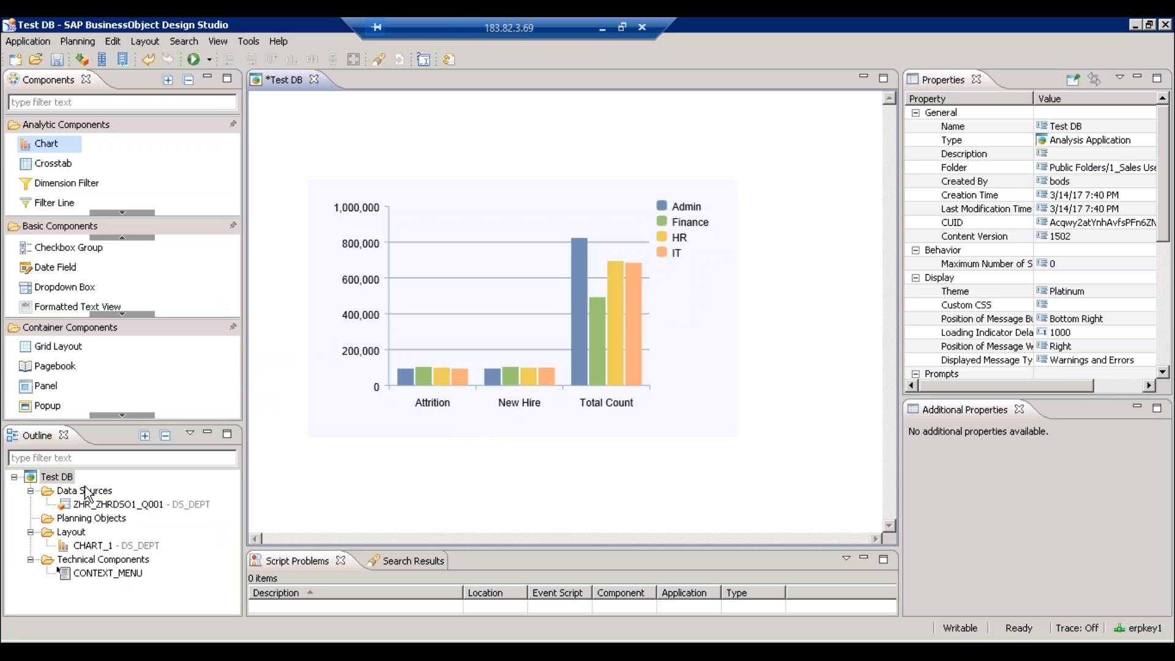
pyautogui.click(90, 496)
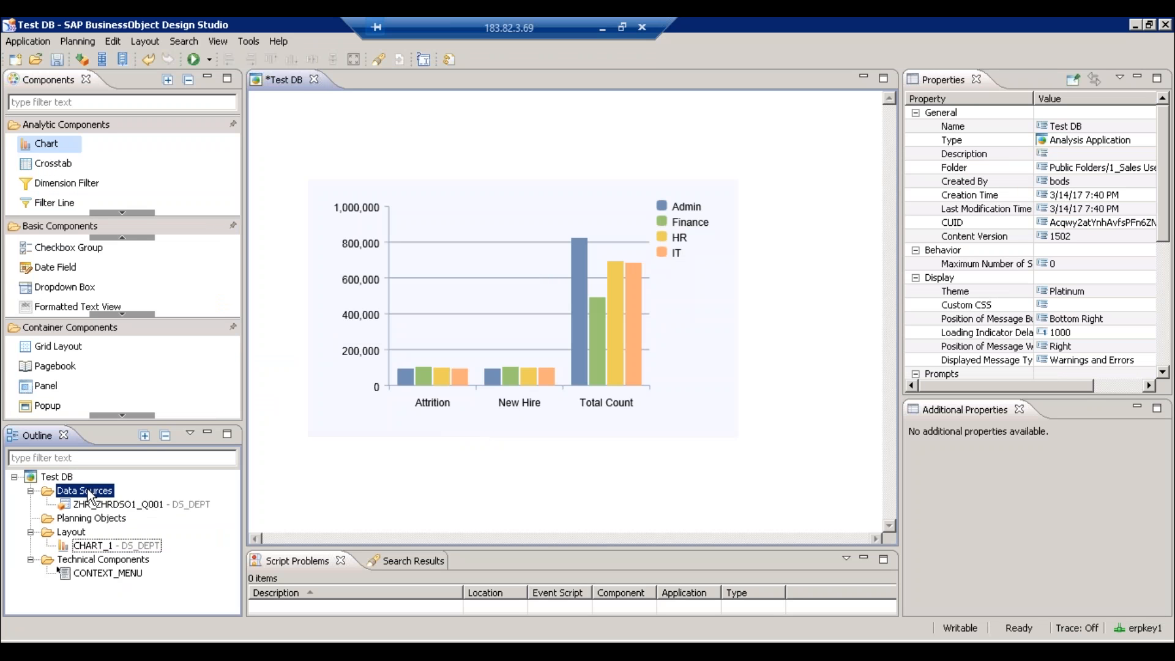
pyautogui.rightClick(91, 497)
pyautogui.click(112, 498)
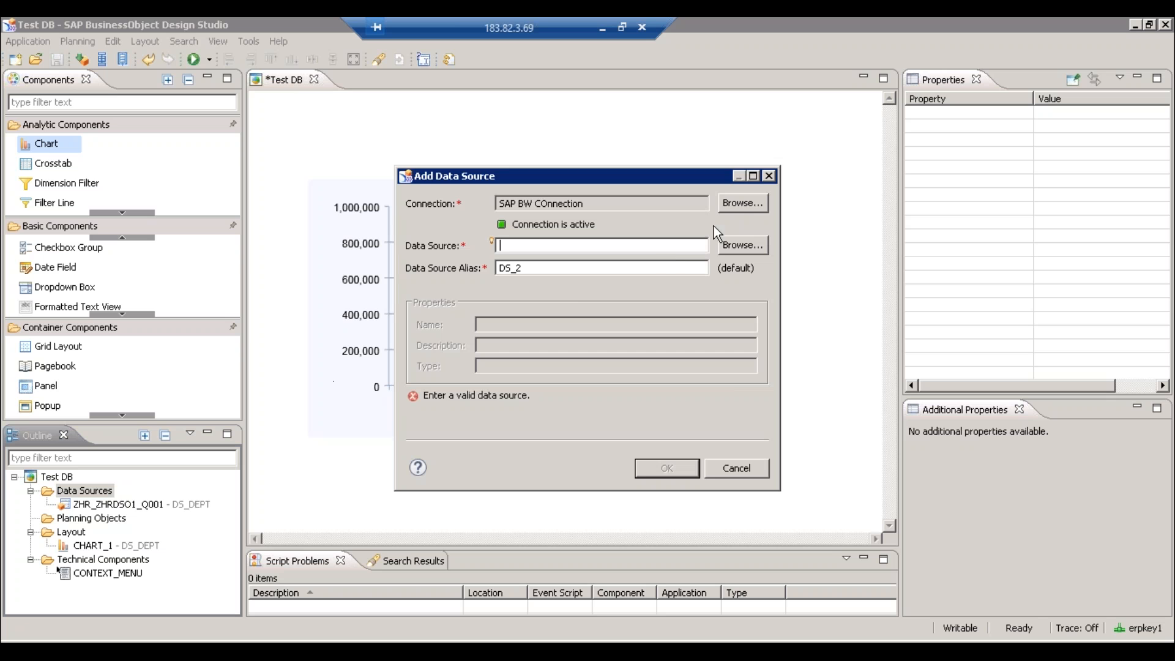
# - Filter the Select Connection list for 'sapbw', then clear the filter
pyautogui.click(738, 206)
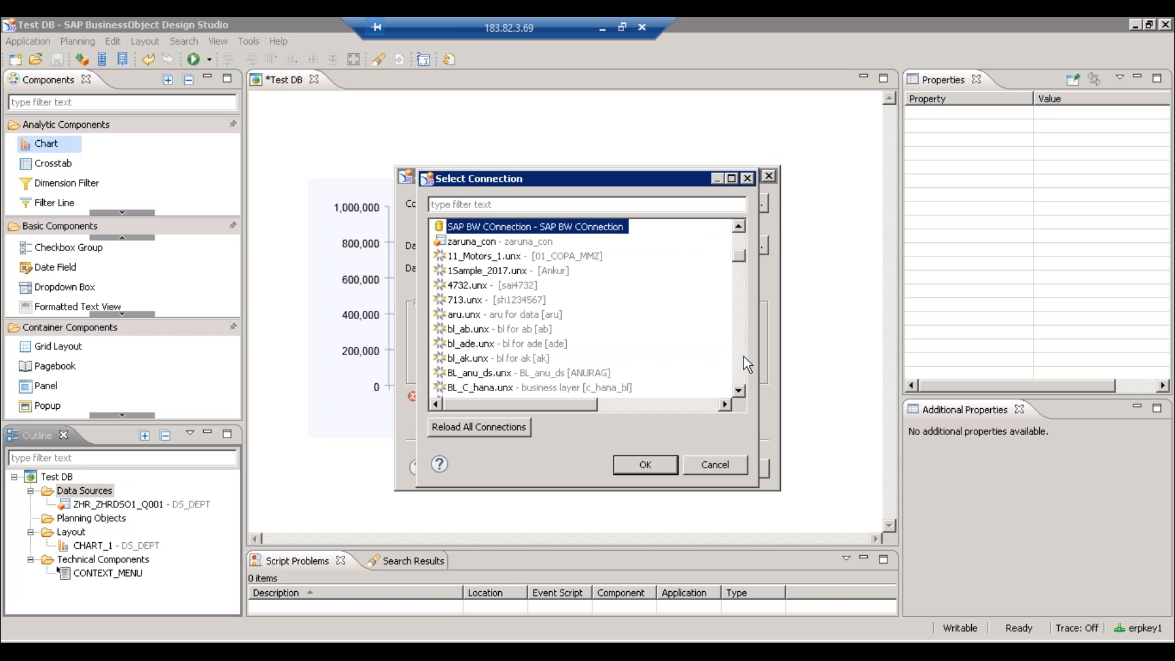
pyautogui.click(481, 204)
pyautogui.write('s')
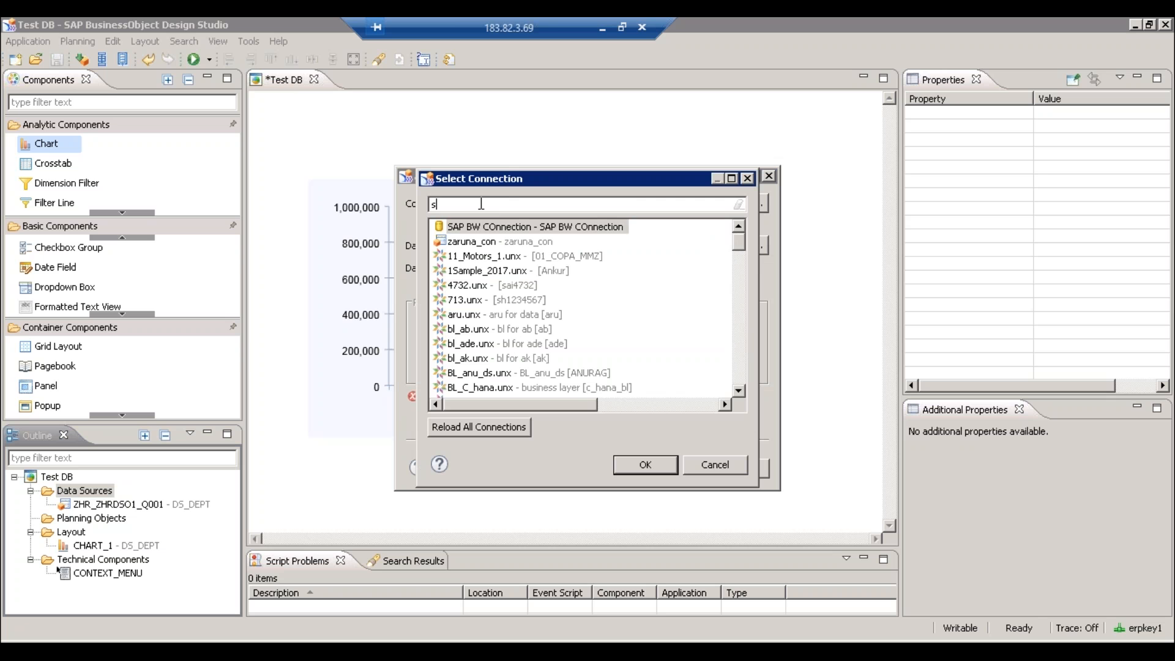
pyautogui.write('apbw')
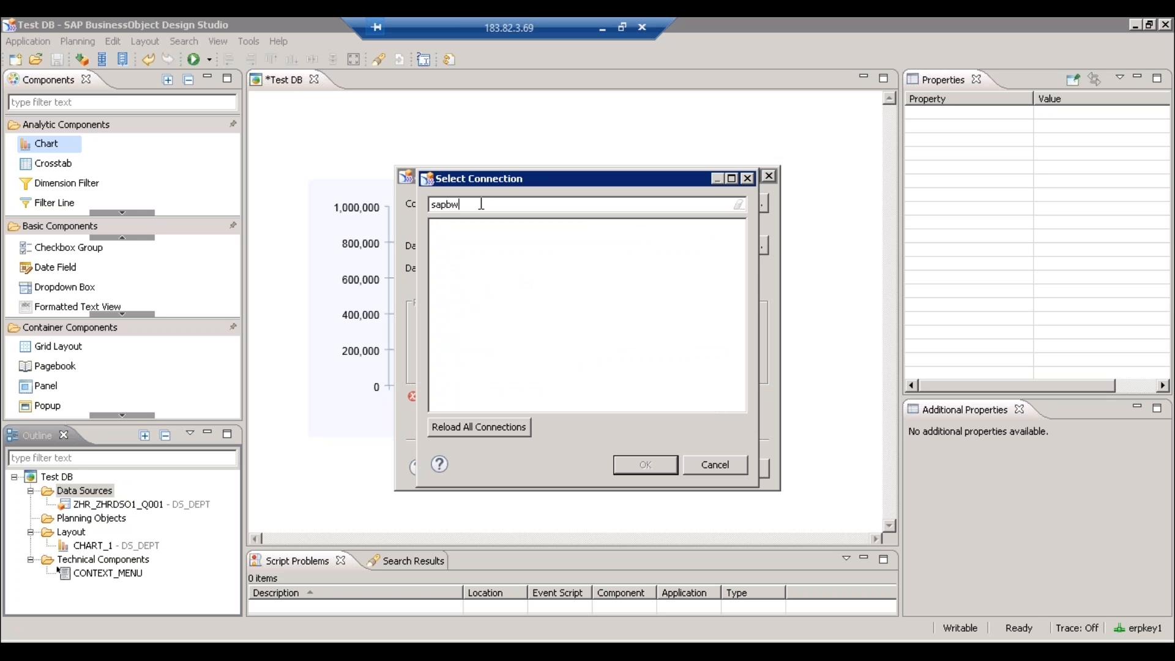
pyautogui.press('BackSpace')
pyautogui.press('BackSpace')
pyautogui.press('BackSpace')
pyautogui.press('BackSpace')
pyautogui.press('BackSpace')
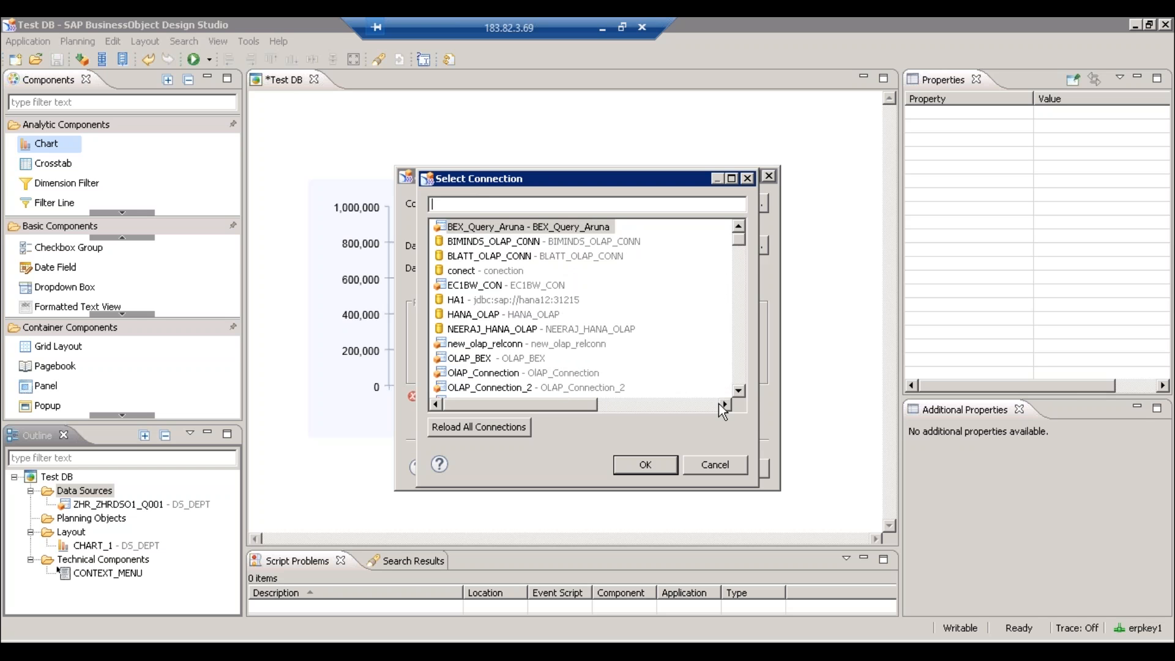
pyautogui.press('Tab')
pyautogui.press('Tab')
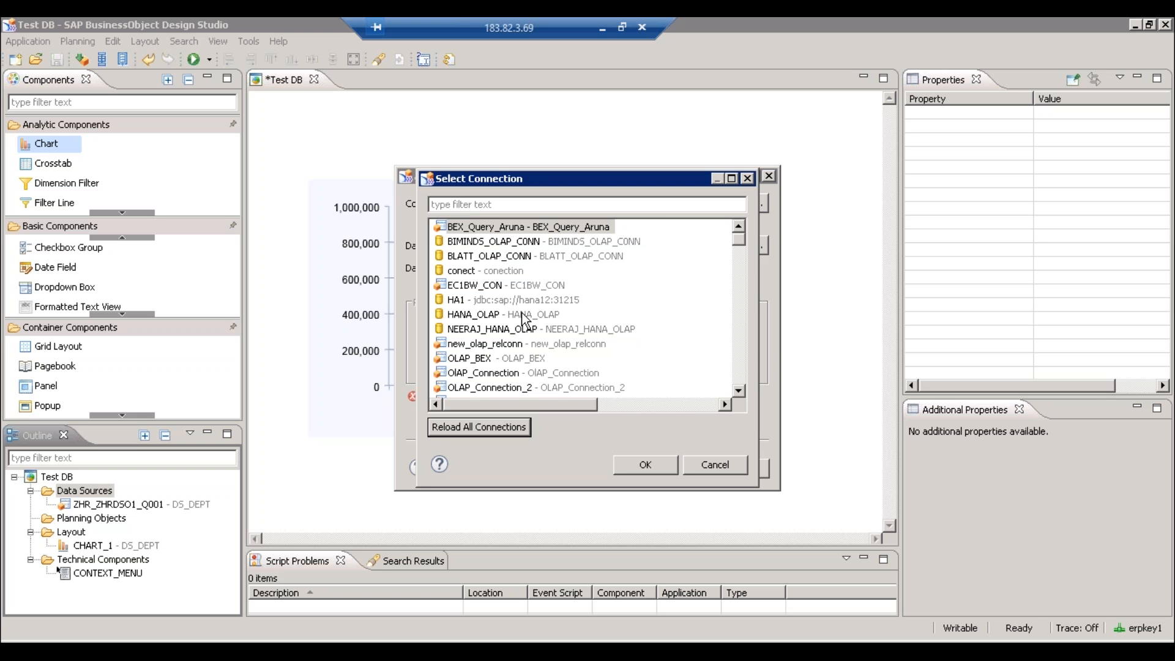
# - Filter the connections again for 'Sapbw', then switch to the Central Management Console
pyautogui.click(469, 205)
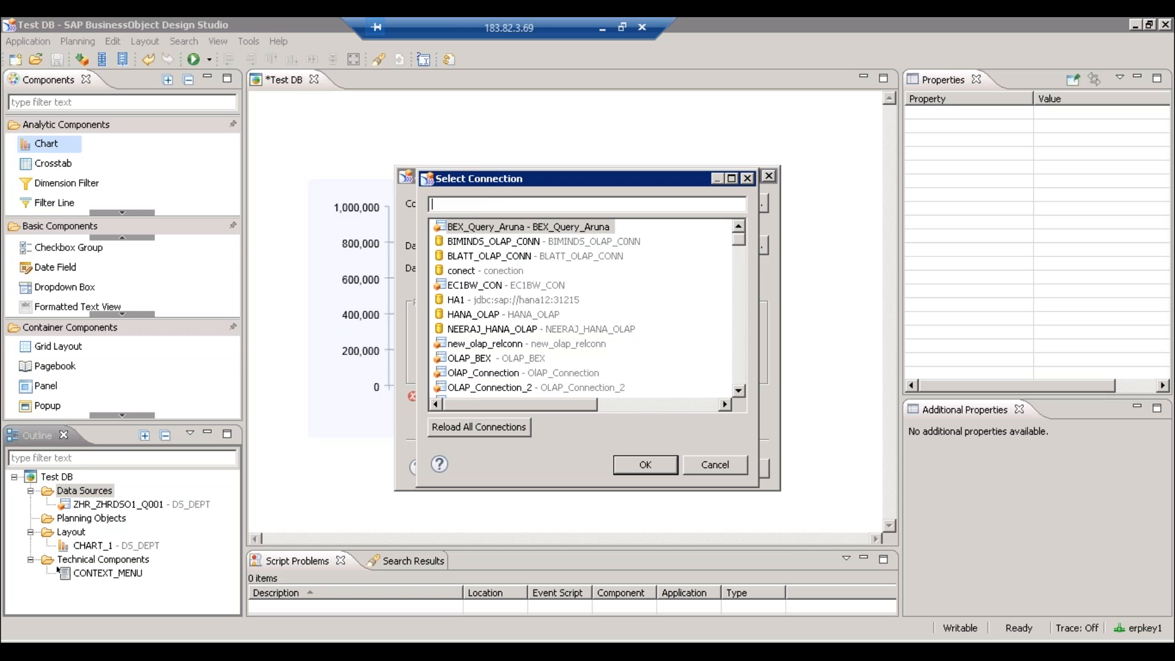
pyautogui.write('S')
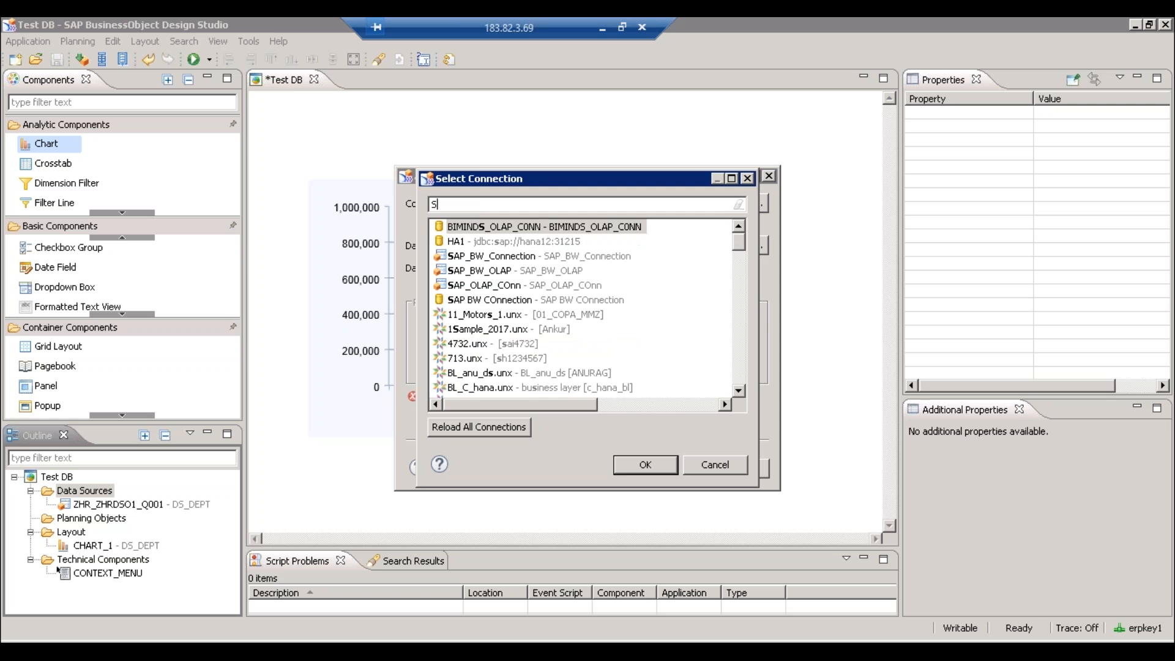
pyautogui.write('apbw')
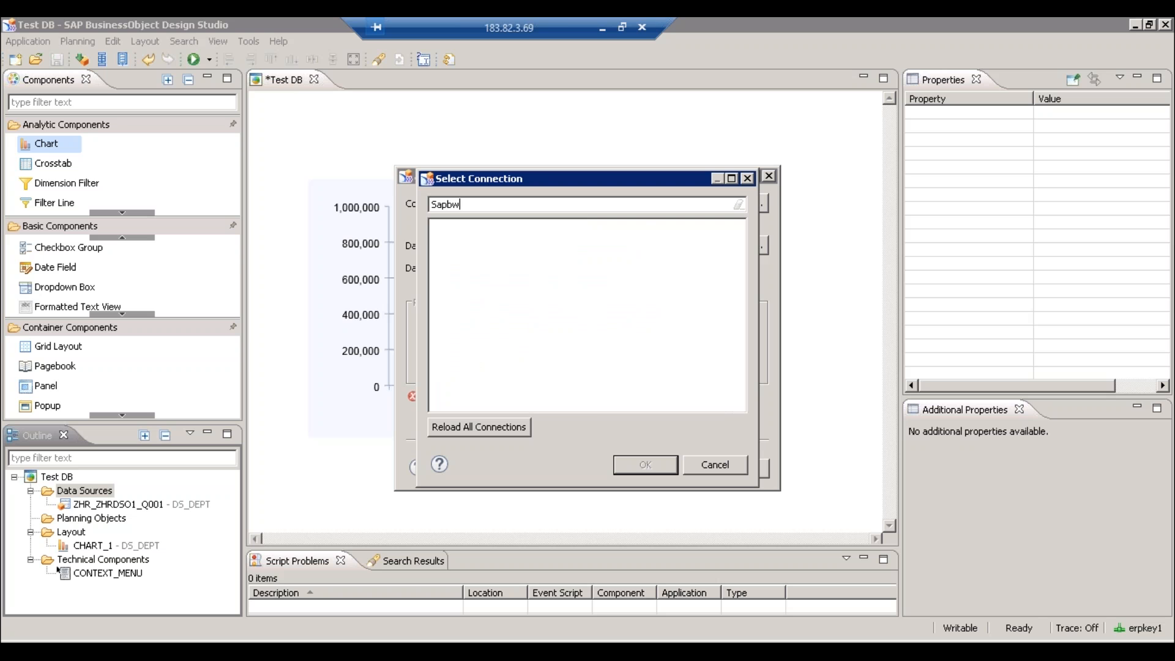
pyautogui.press('BackSpace')
pyautogui.press('BackSpace')
pyautogui.press('BackSpace')
pyautogui.press('BackSpace')
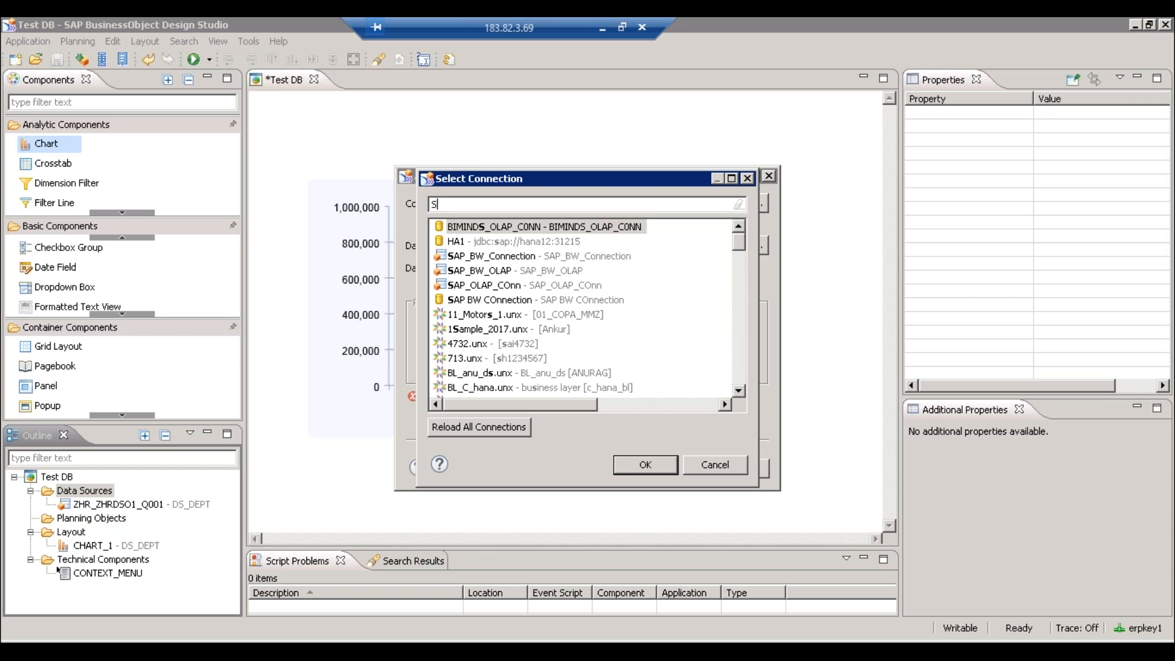
pyautogui.click(343, 650)
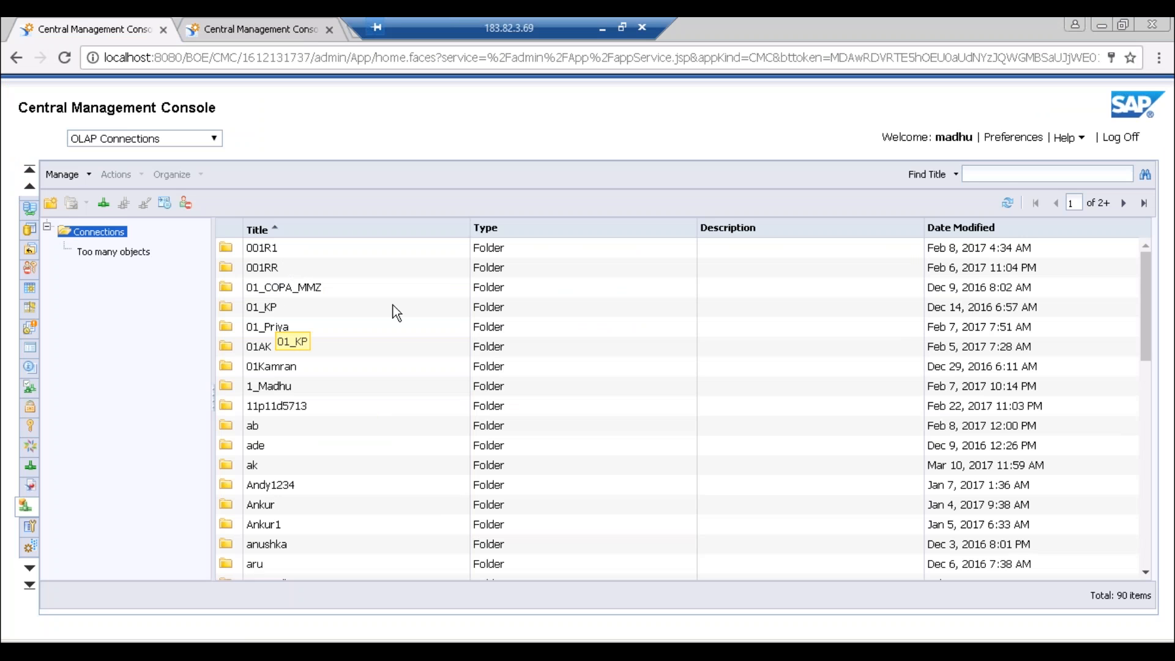
# - Search CMC titles for 'sapbw' to locate SAPBWConn, then return to Design Studio
pyautogui.click(1002, 173)
pyautogui.write('sapbw')
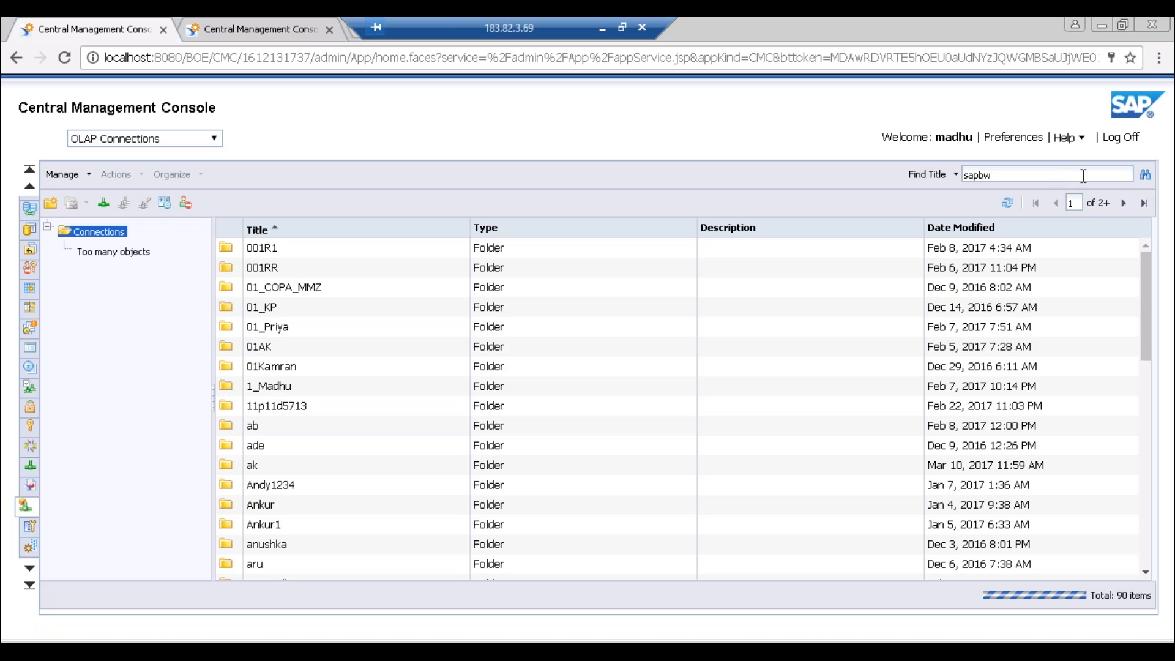
pyautogui.click(1146, 174)
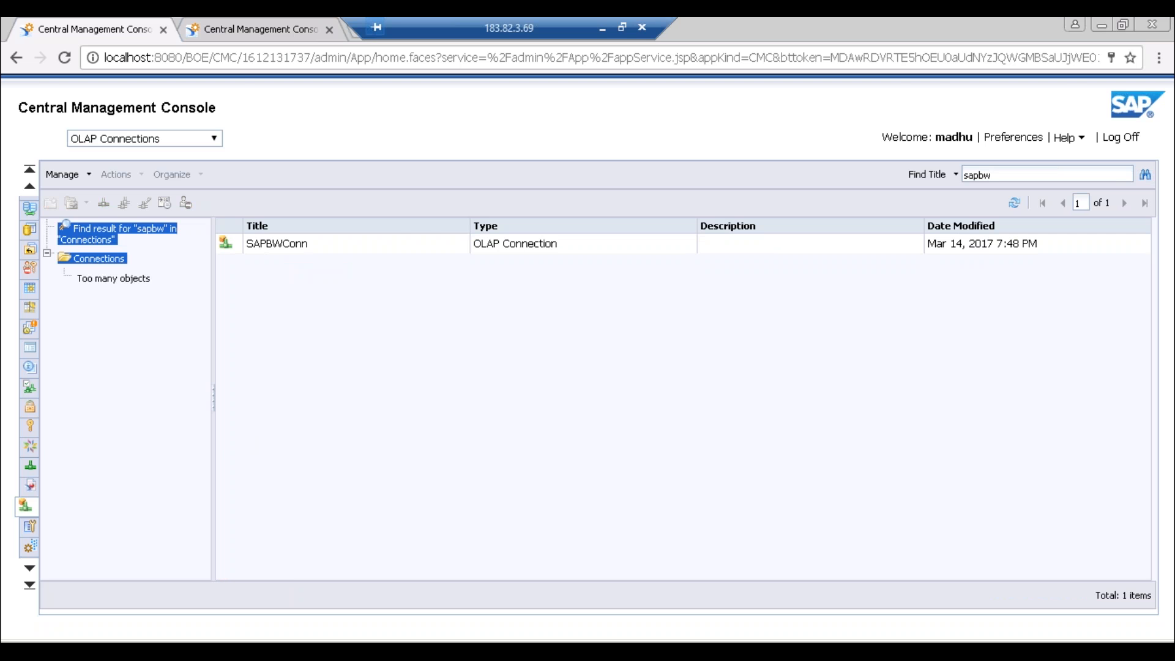
pyautogui.click(254, 649)
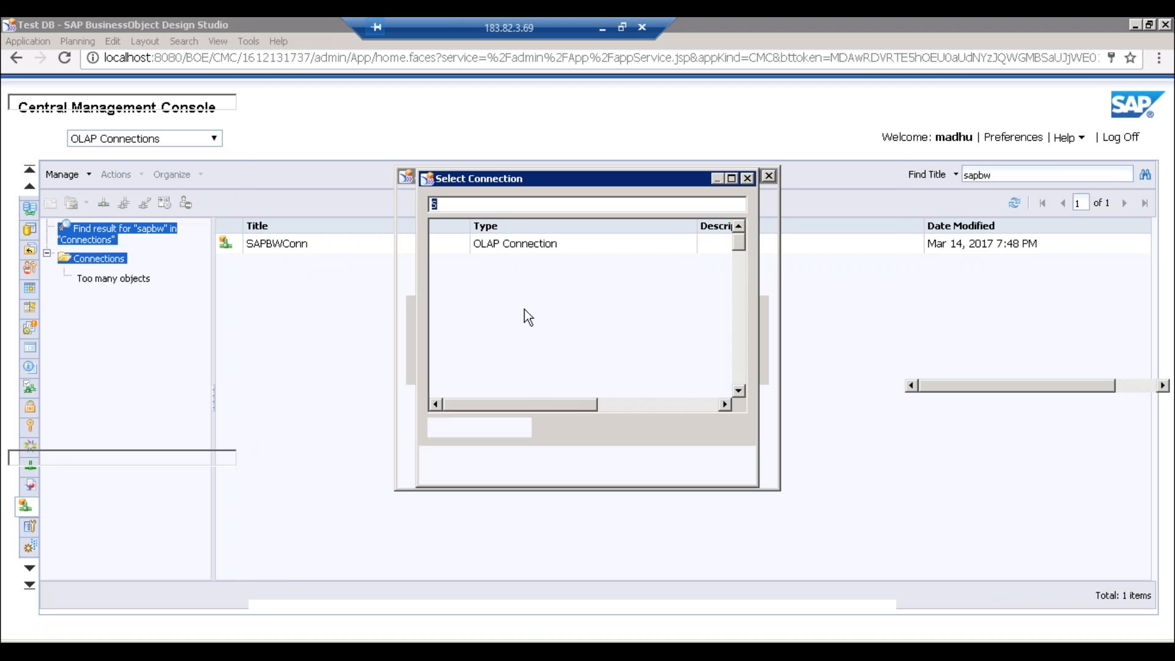
# - Filter for 'Sapbwconn', then cancel the new data source and close Test DB
pyautogui.write('Sapb')
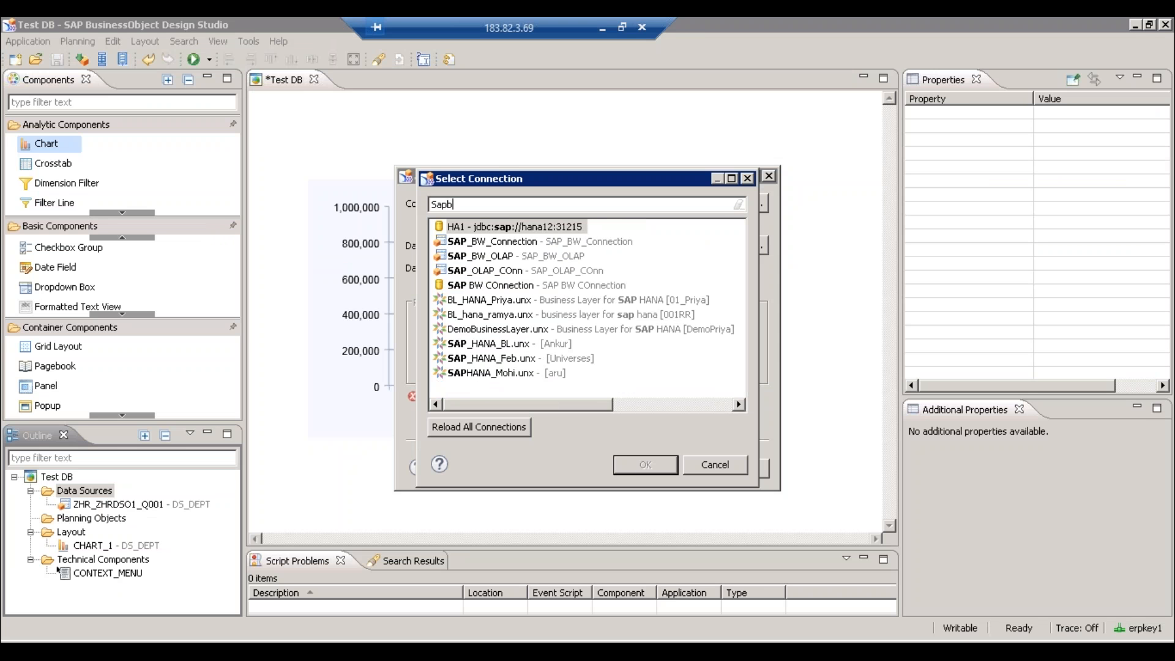
pyautogui.write('wc')
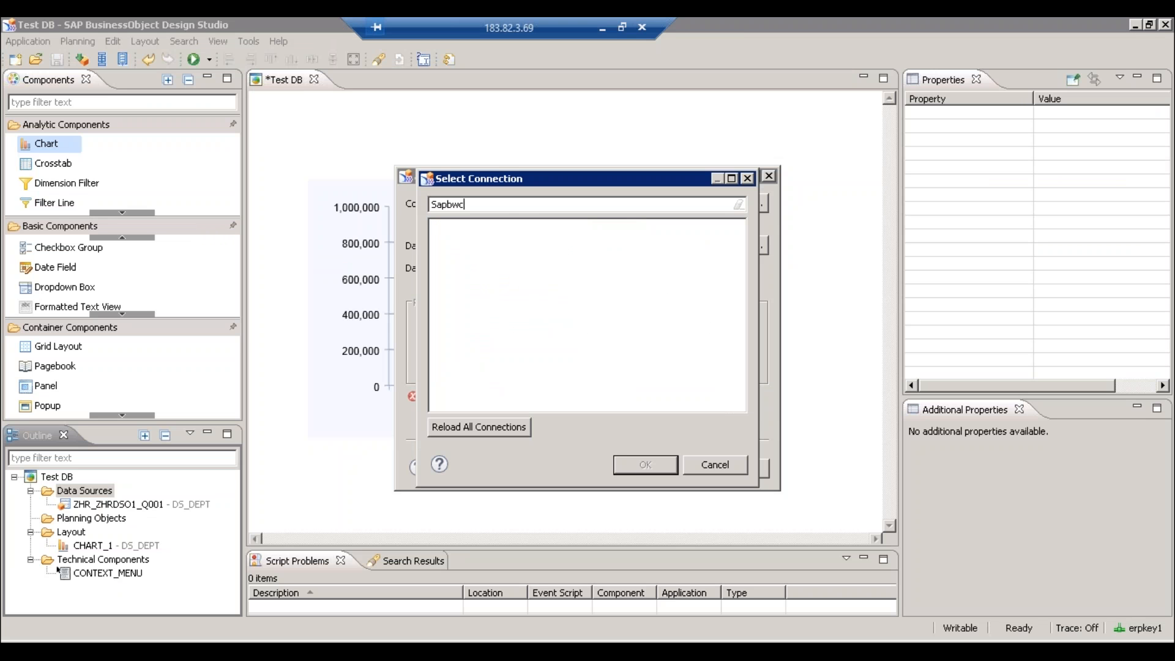
pyautogui.write('onn')
pyautogui.click(712, 472)
pyautogui.click(737, 469)
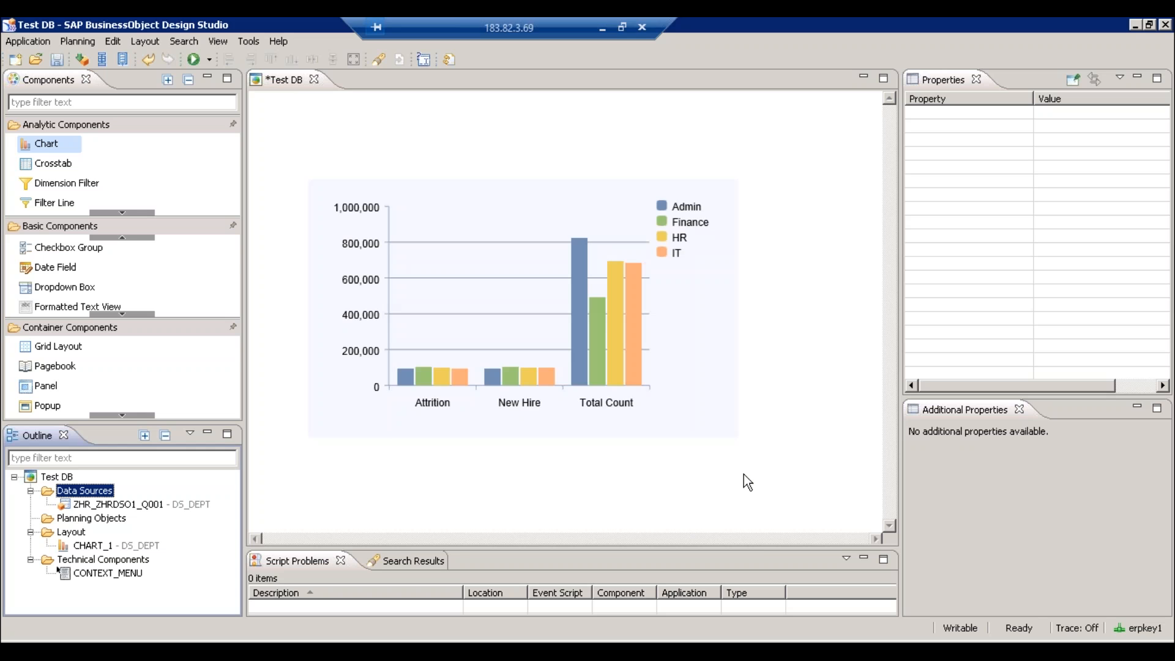
pyautogui.click(314, 79)
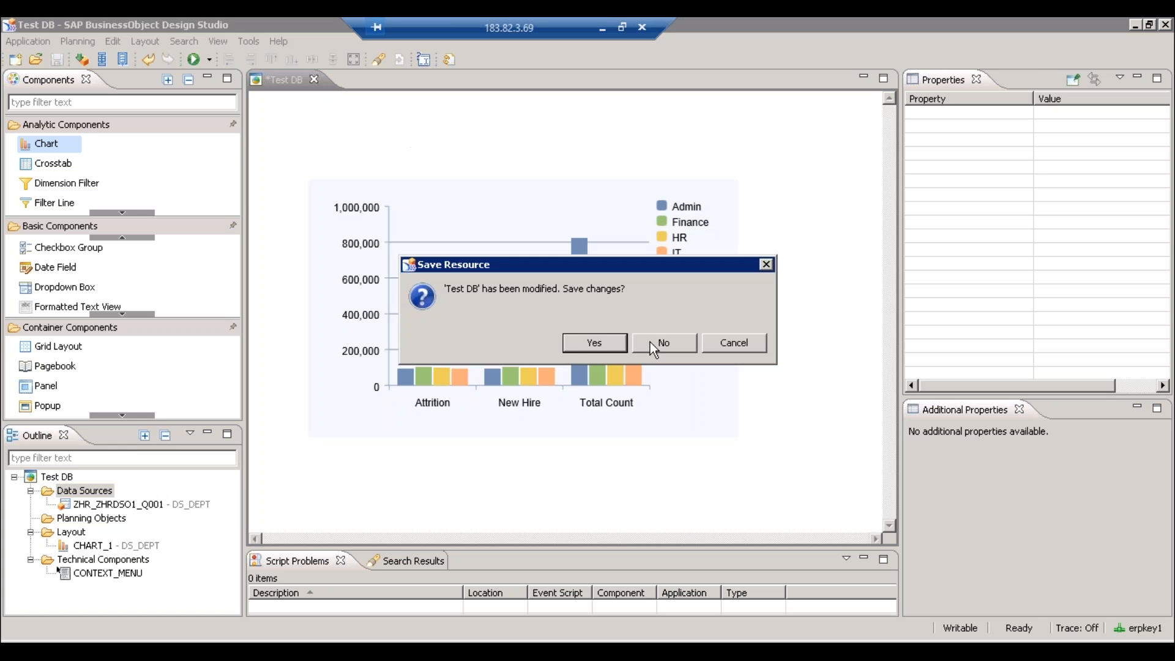
# - Save Test DB and reopen it from the Open Application dialog
pyautogui.click(570, 344)
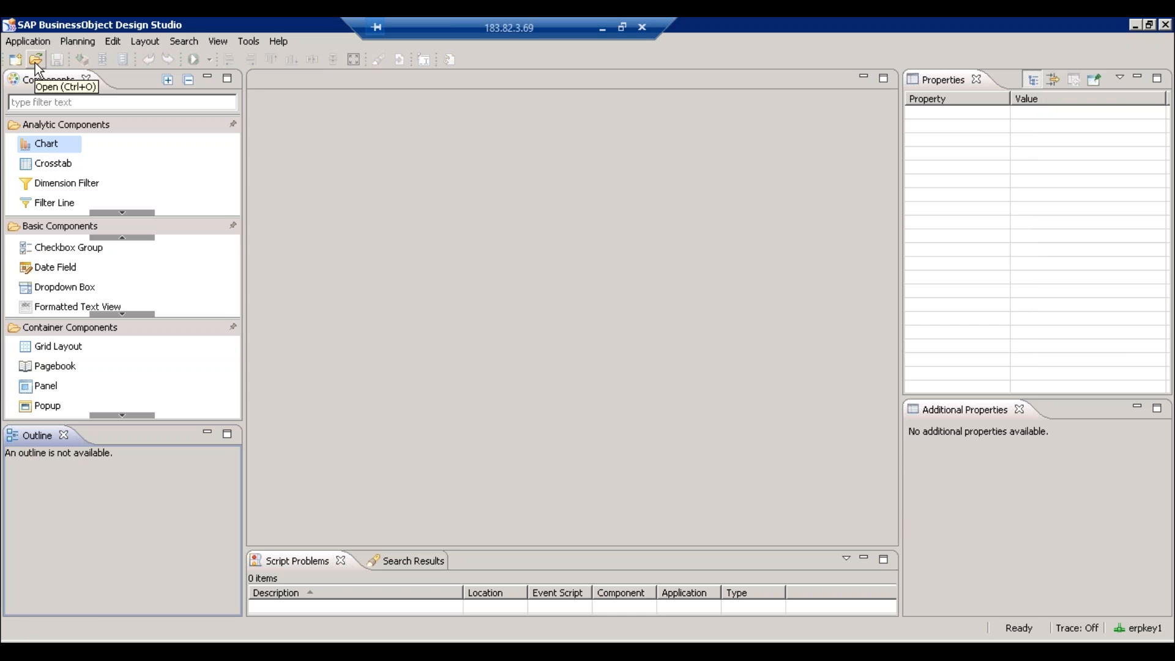
pyautogui.click(35, 62)
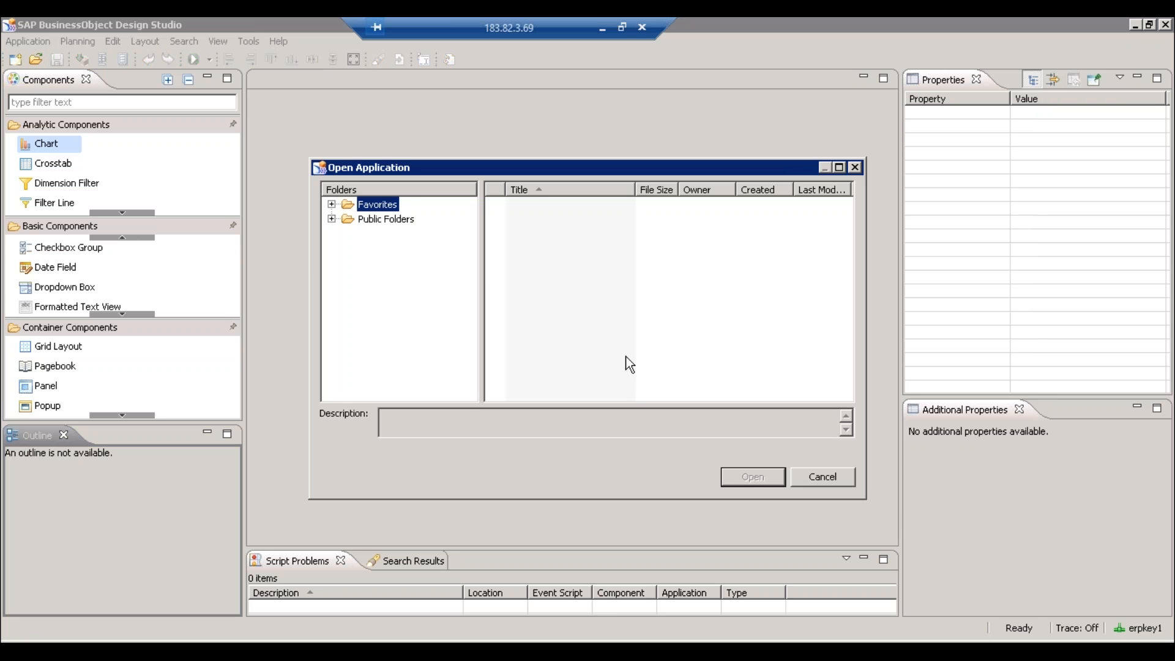
pyautogui.doubleClick(530, 205)
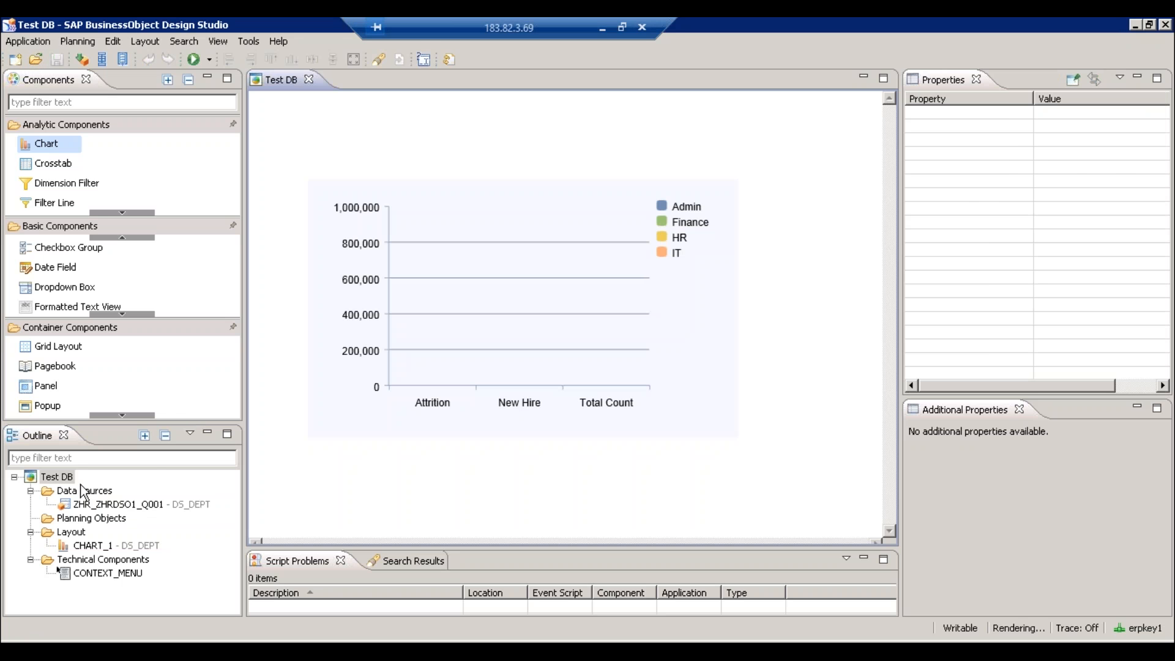
# - Start a new data source on the SAPBWConn connection, found by filtering 'SAPB'
pyautogui.rightClick(81, 487)
pyautogui.click(129, 497)
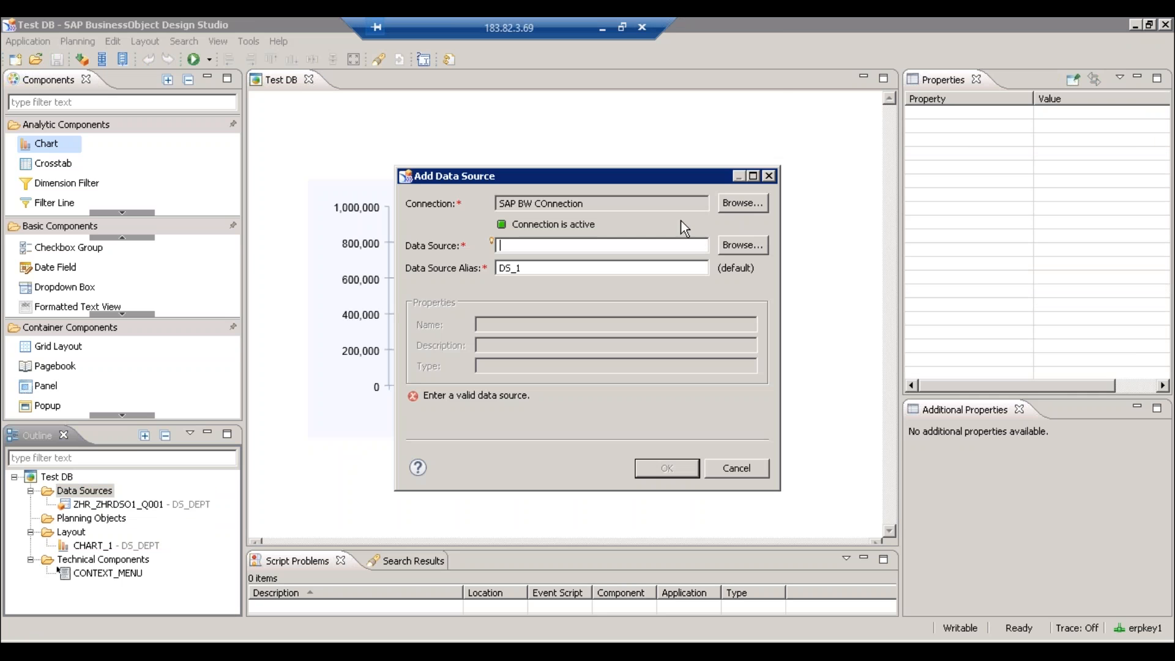
pyautogui.click(738, 202)
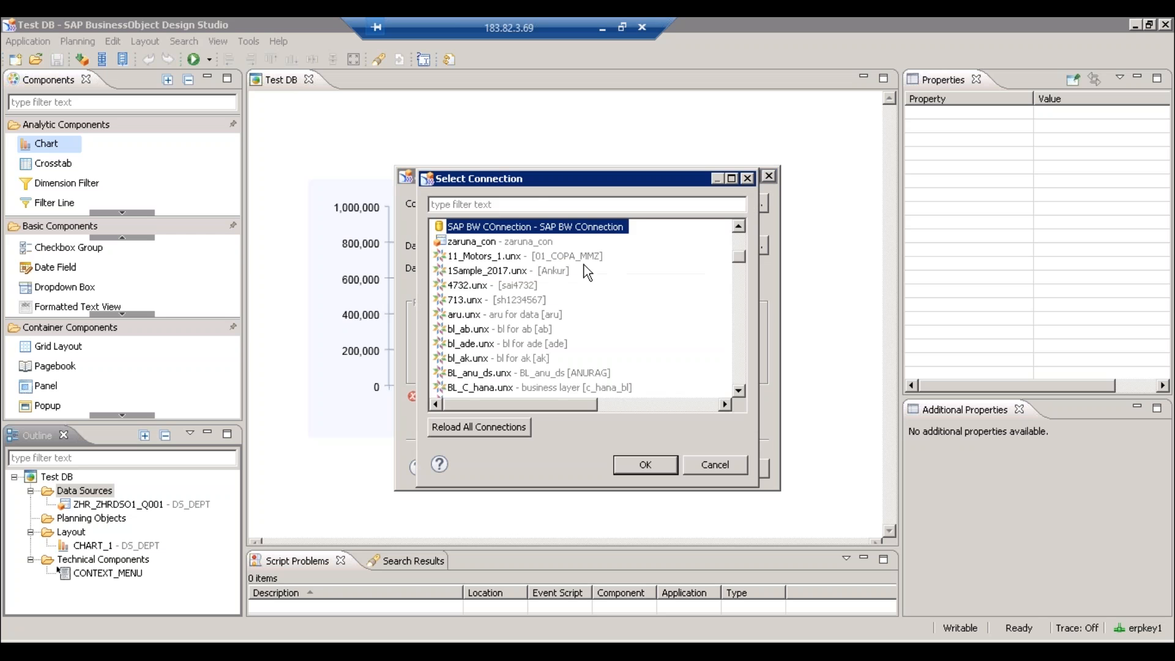
pyautogui.click(541, 204)
pyautogui.write('SAPB')
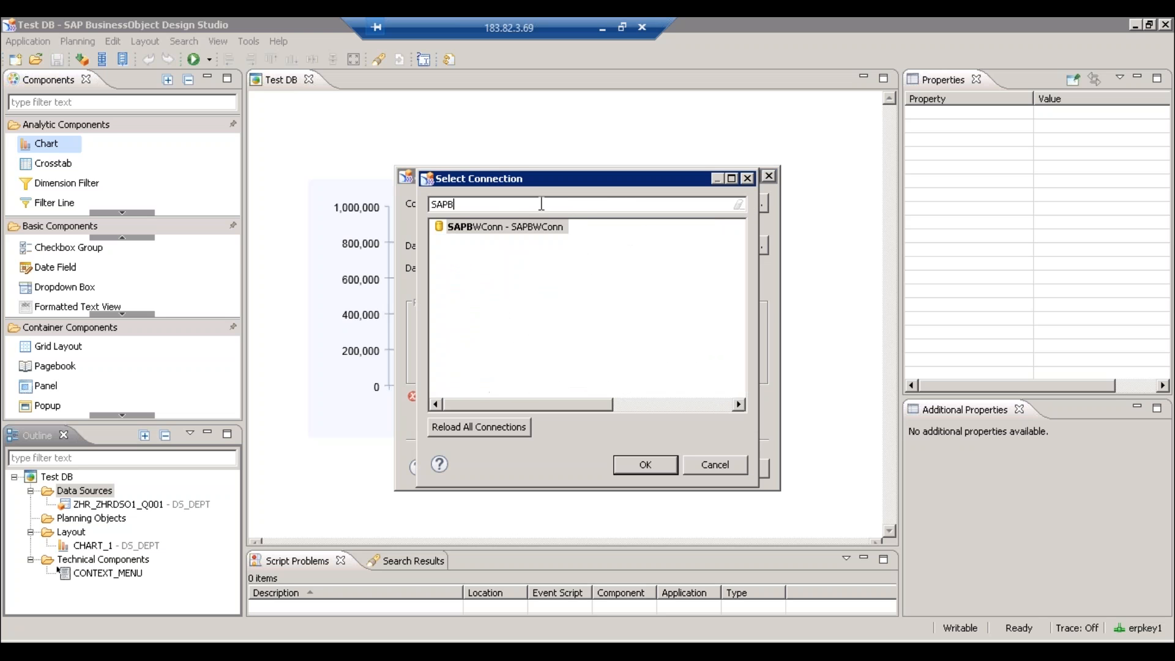
pyautogui.doubleClick(476, 229)
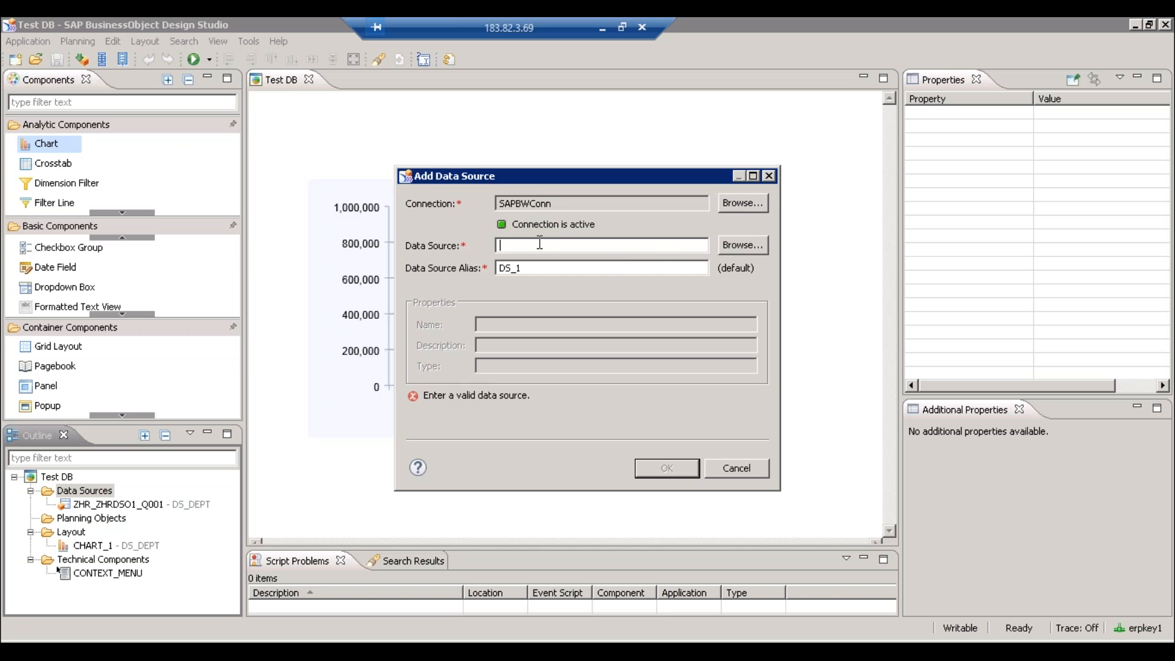
pyautogui.write('ERPKEY1')
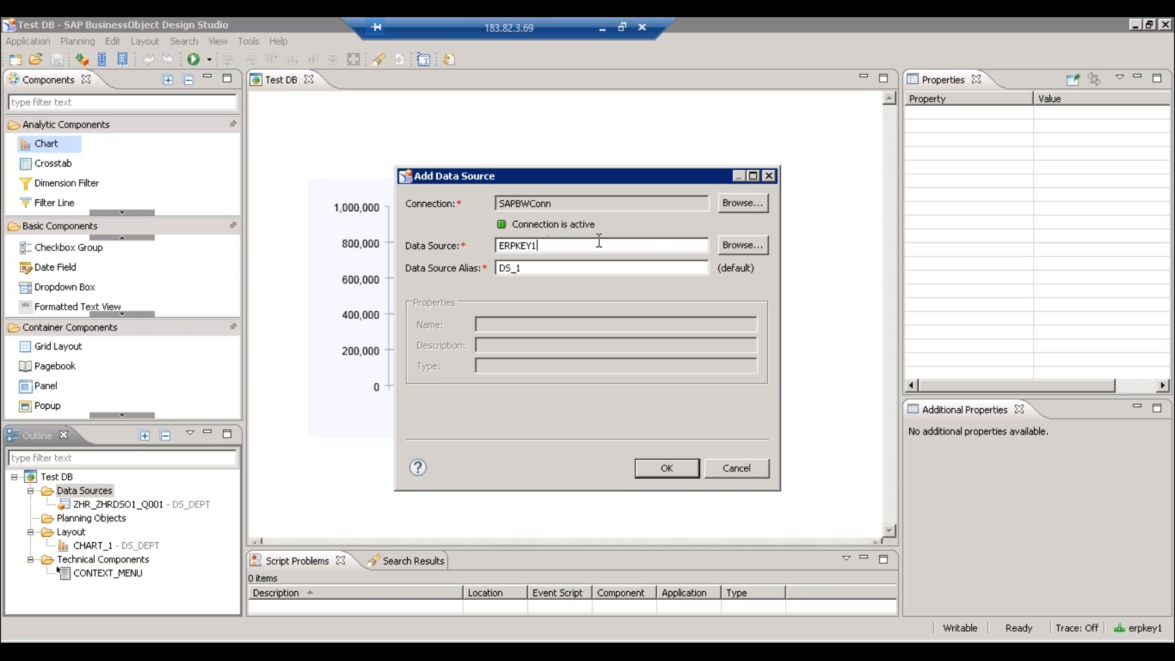
pyautogui.press('BackSpace')
pyautogui.press('BackSpace')
pyautogui.press('BackSpace')
pyautogui.press('BackSpace')
pyautogui.press('BackSpace')
pyautogui.press('BackSpace')
pyautogui.press('BackSpace')
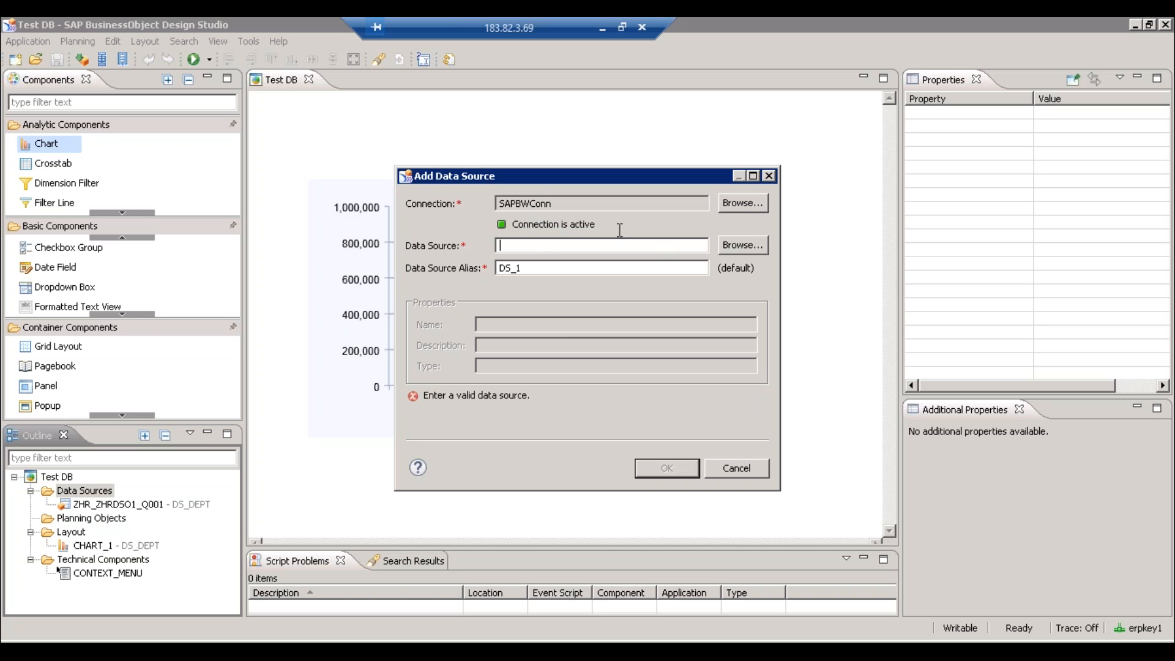
# - Search the connection for 'ZHR*' and pick the ZHR_ZHRDSO1_Q001 HR Report query
pyautogui.click(744, 246)
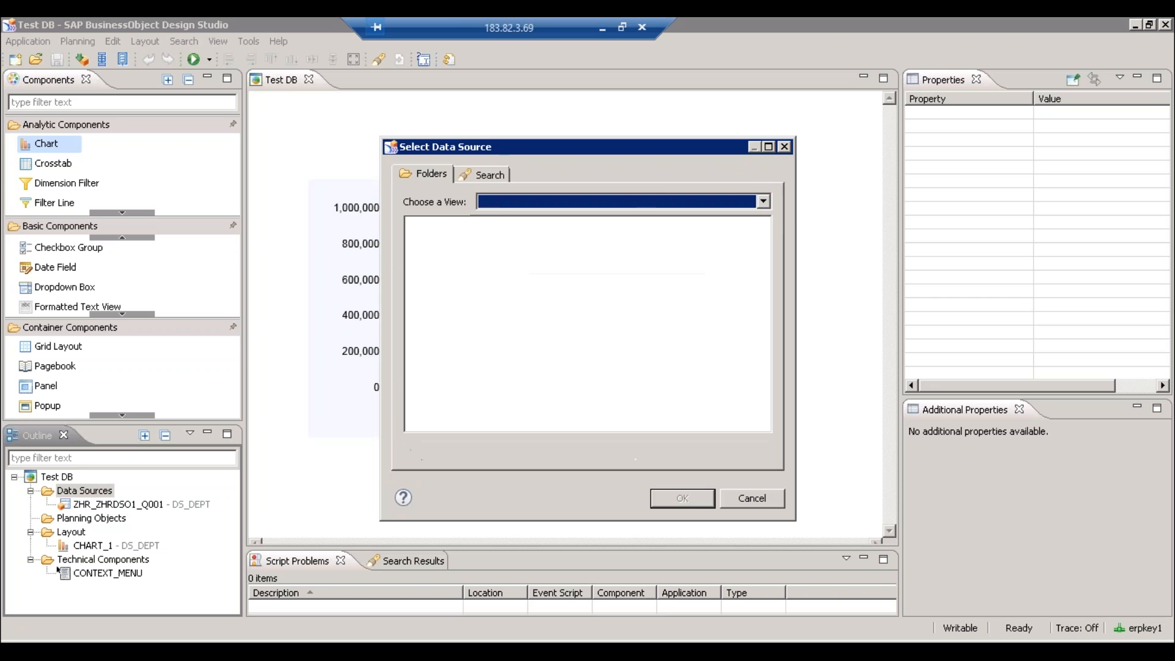
pyautogui.click(479, 174)
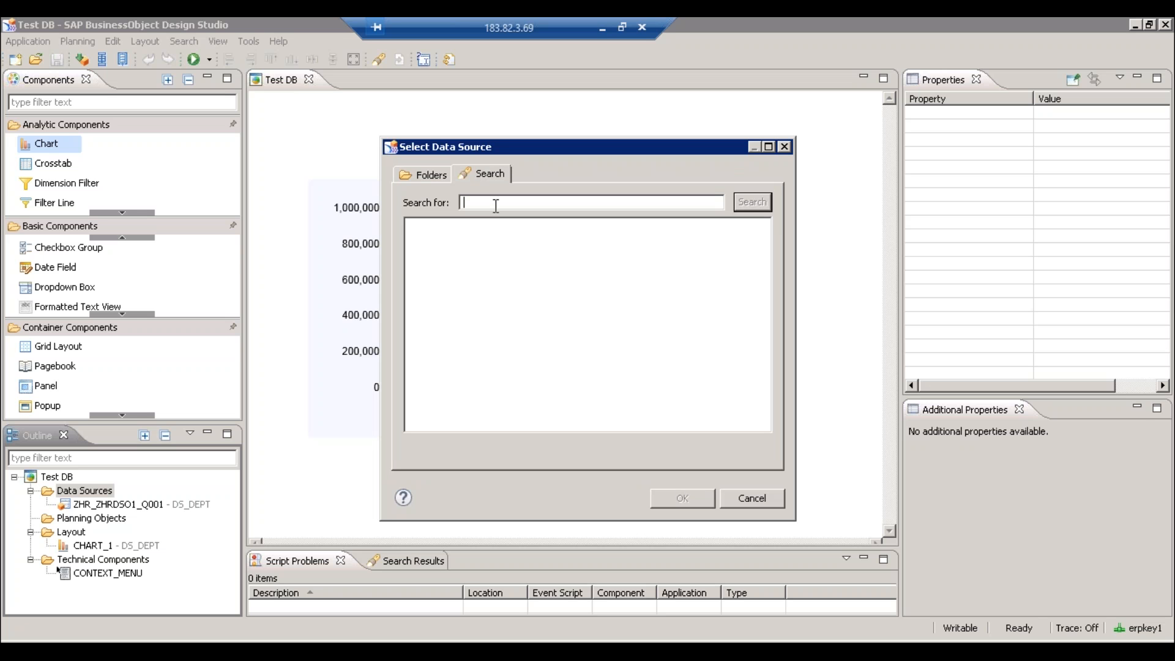
pyautogui.write('ZHR*')
pyautogui.click(753, 202)
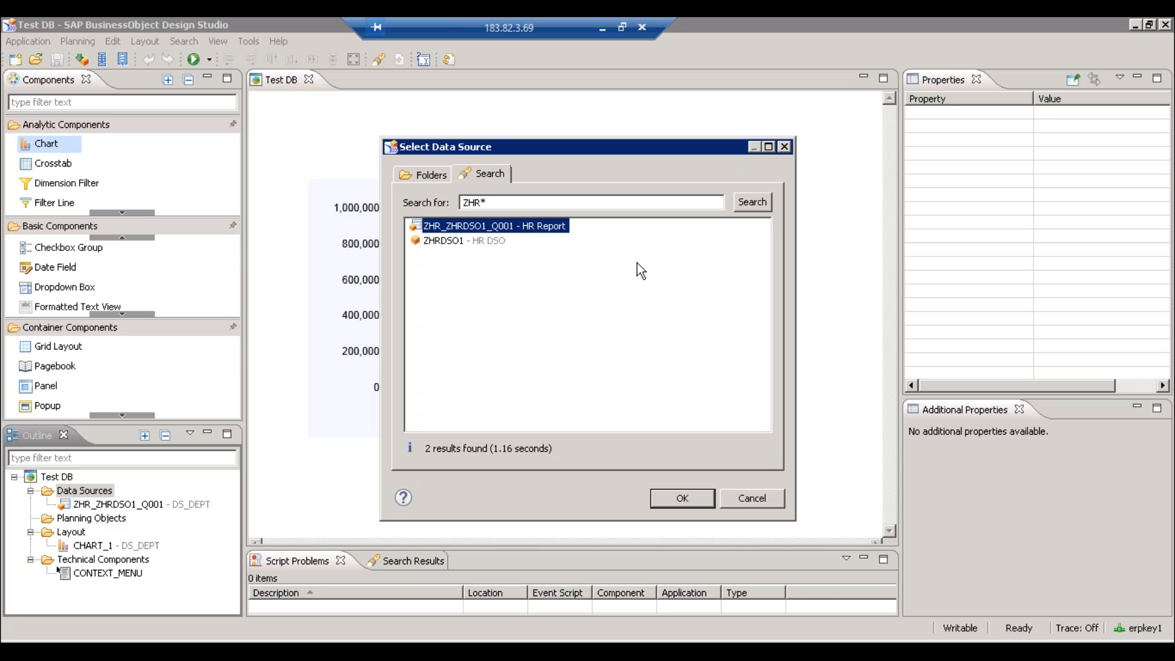
pyautogui.doubleClick(480, 225)
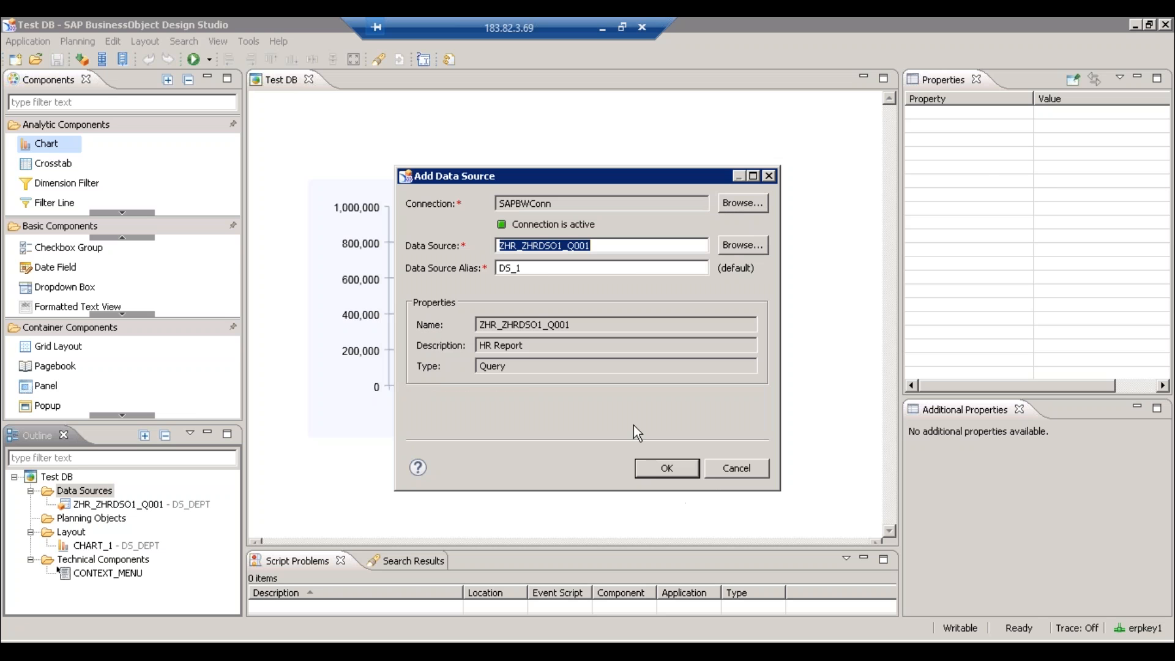
# - Confirm the HR Report query as data source DS_1, then minimize the remote session
pyautogui.click(666, 476)
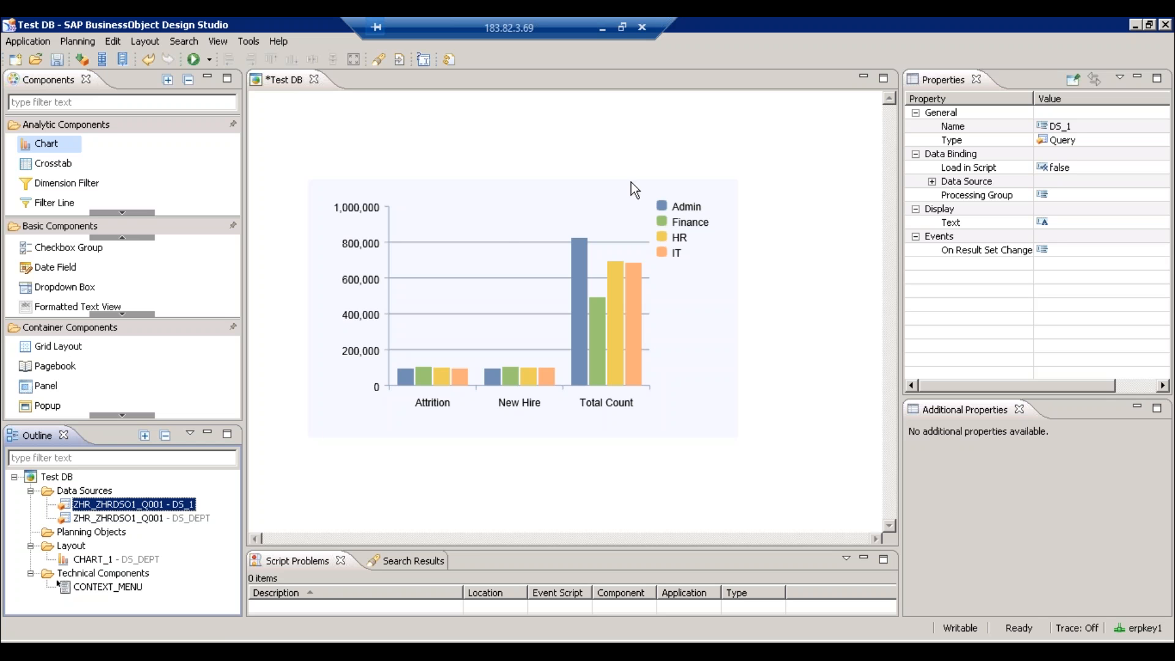
pyautogui.click(603, 25)
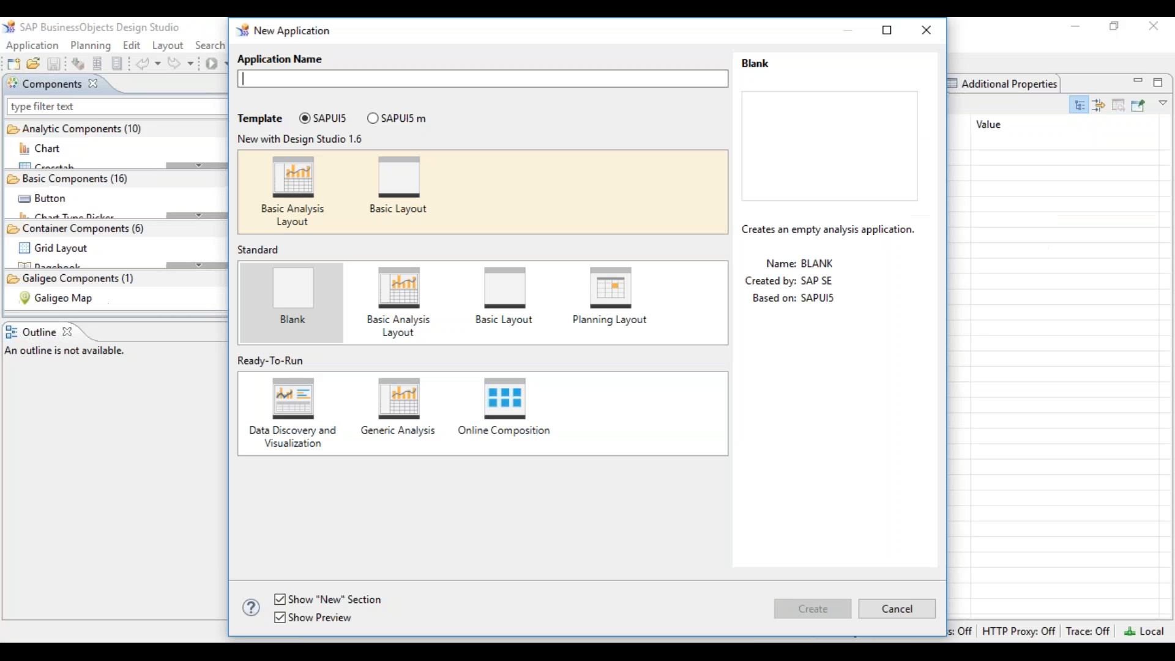
# - Cancel the new application and open the HR_DASHBOARD application instead
pyautogui.click(898, 612)
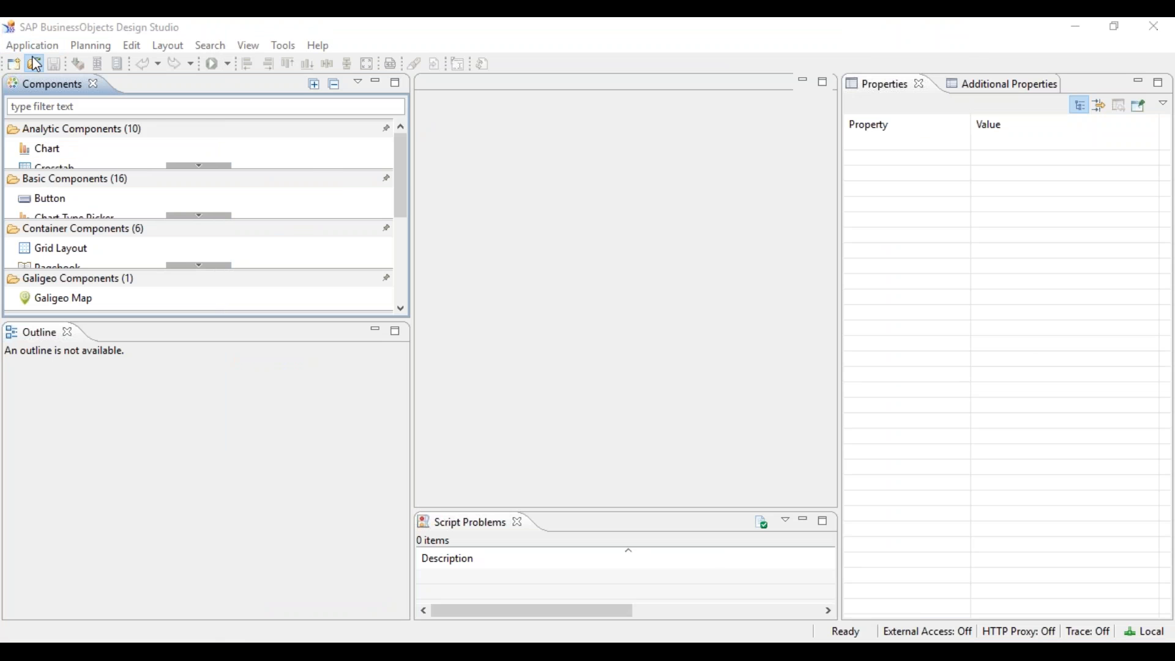
pyautogui.click(37, 64)
pyautogui.doubleClick(454, 279)
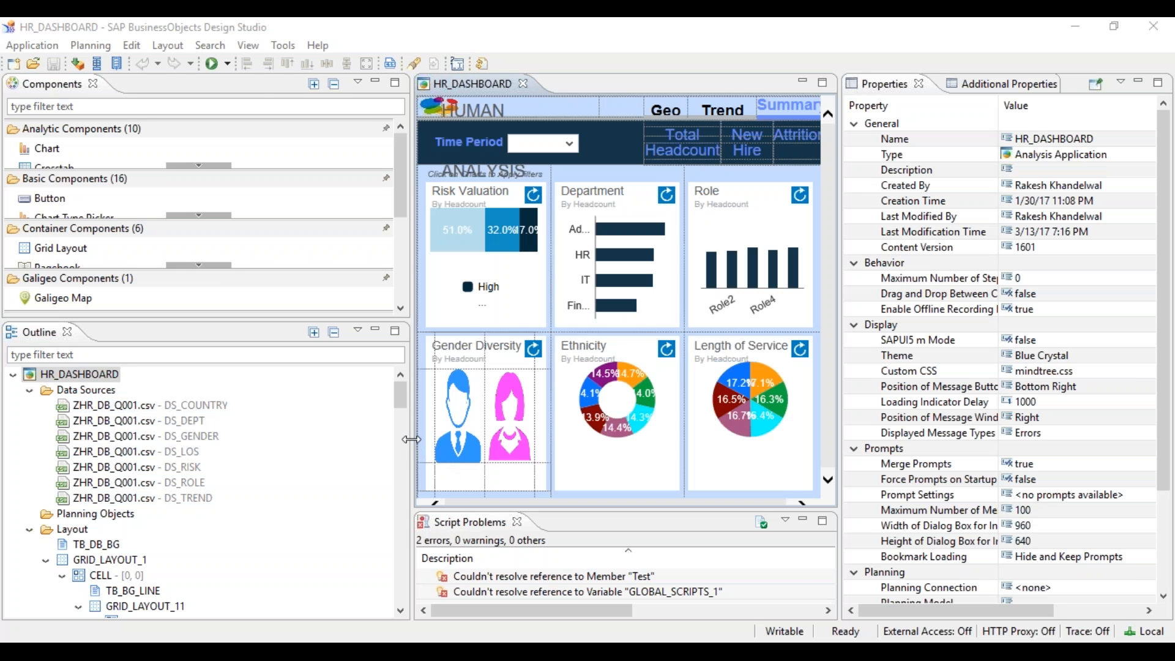
# - Drag the panel sashes to enlarge the HR_DASHBOARD layout area
pyautogui.moveTo(412, 438); pyautogui.dragTo(277, 438)
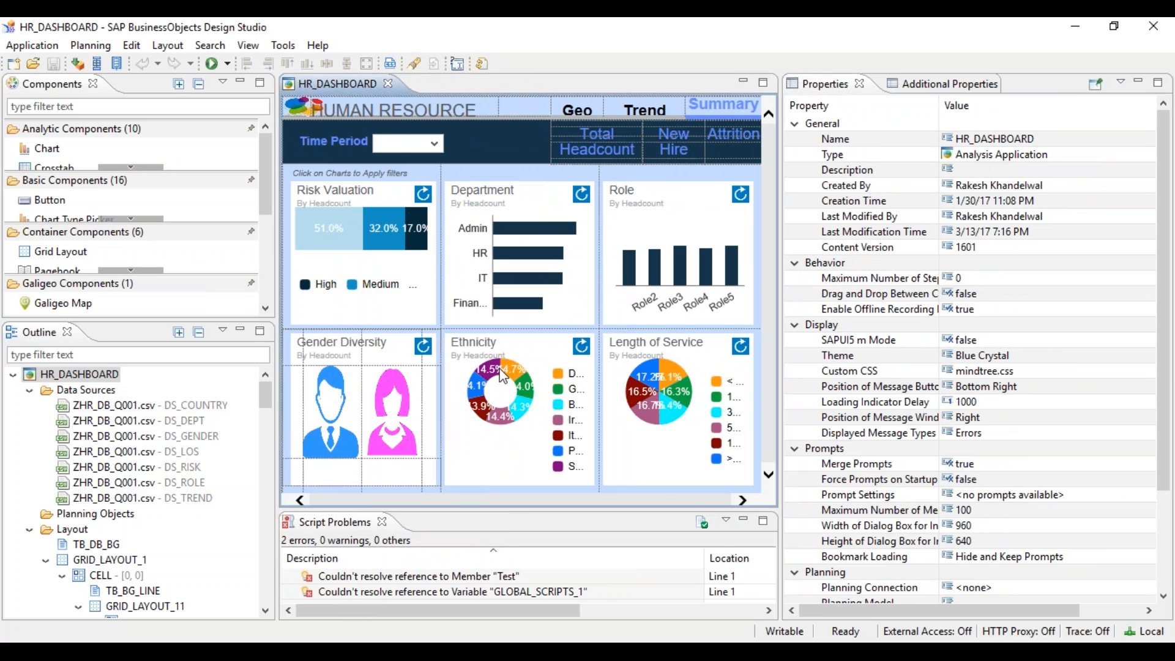
pyautogui.moveTo(781, 250); pyautogui.dragTo(827, 249)
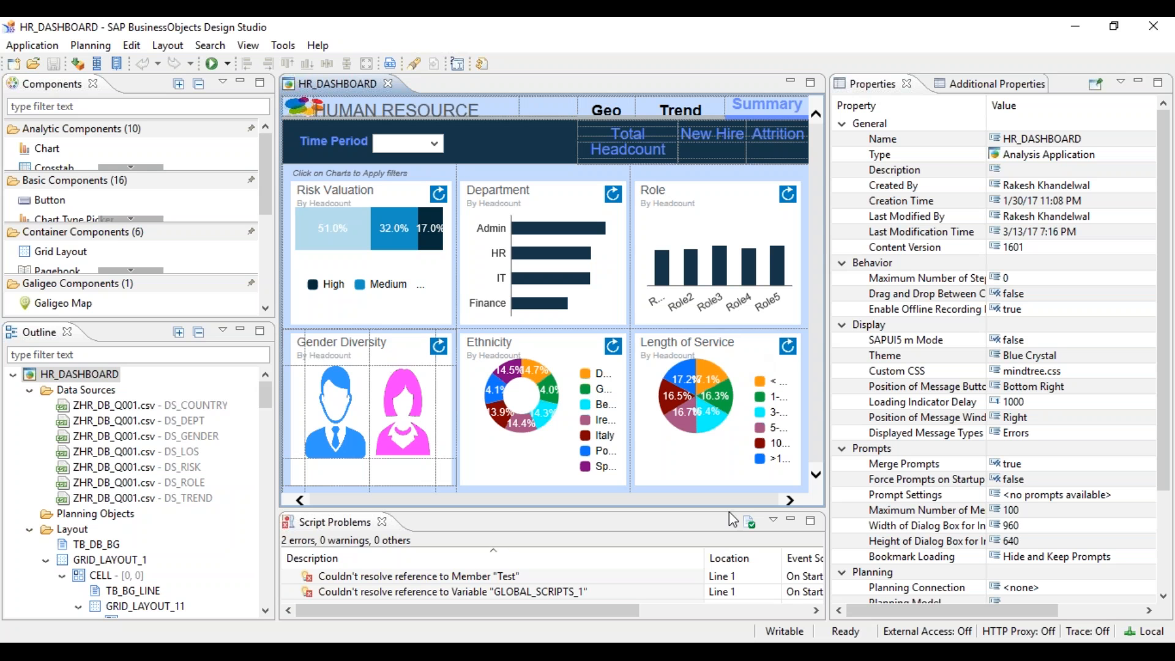
pyautogui.moveTo(696, 651)
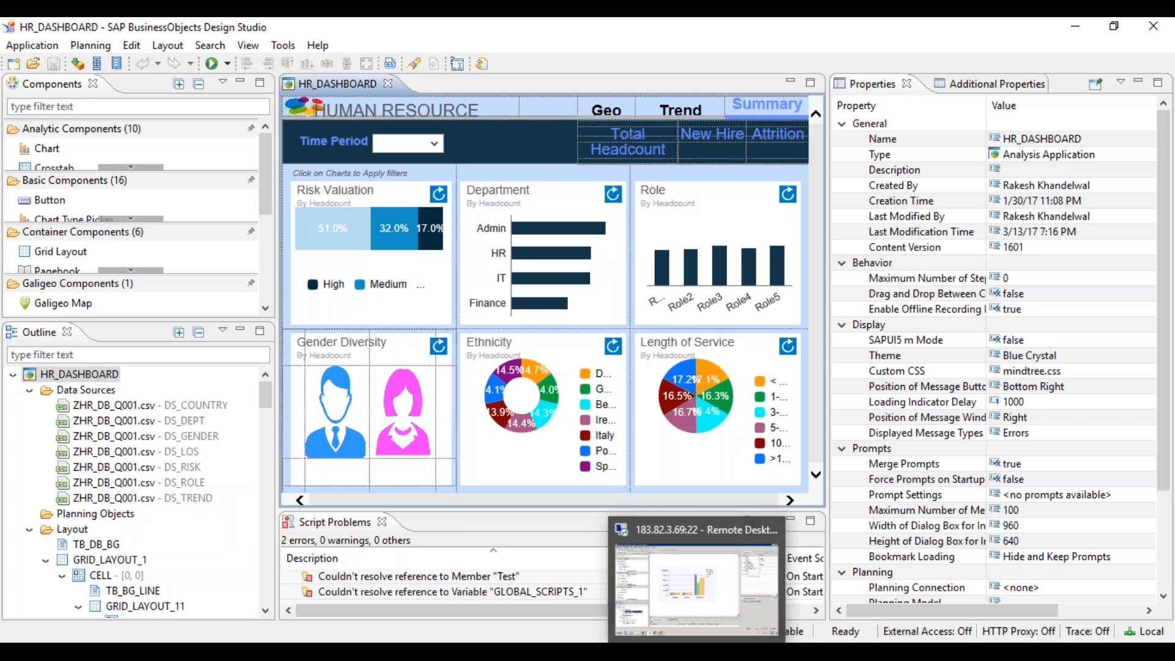
# - Return to the remote Test DB session, then bring the Central Management Console forward
pyautogui.click(697, 651)
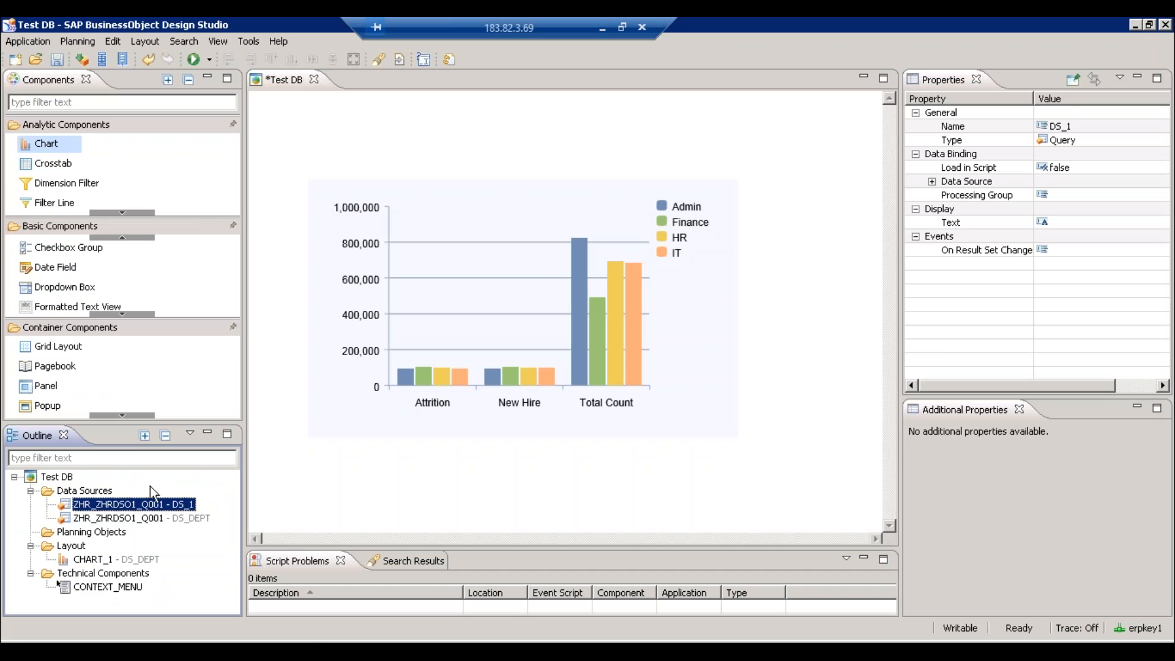
pyautogui.moveTo(295, 651)
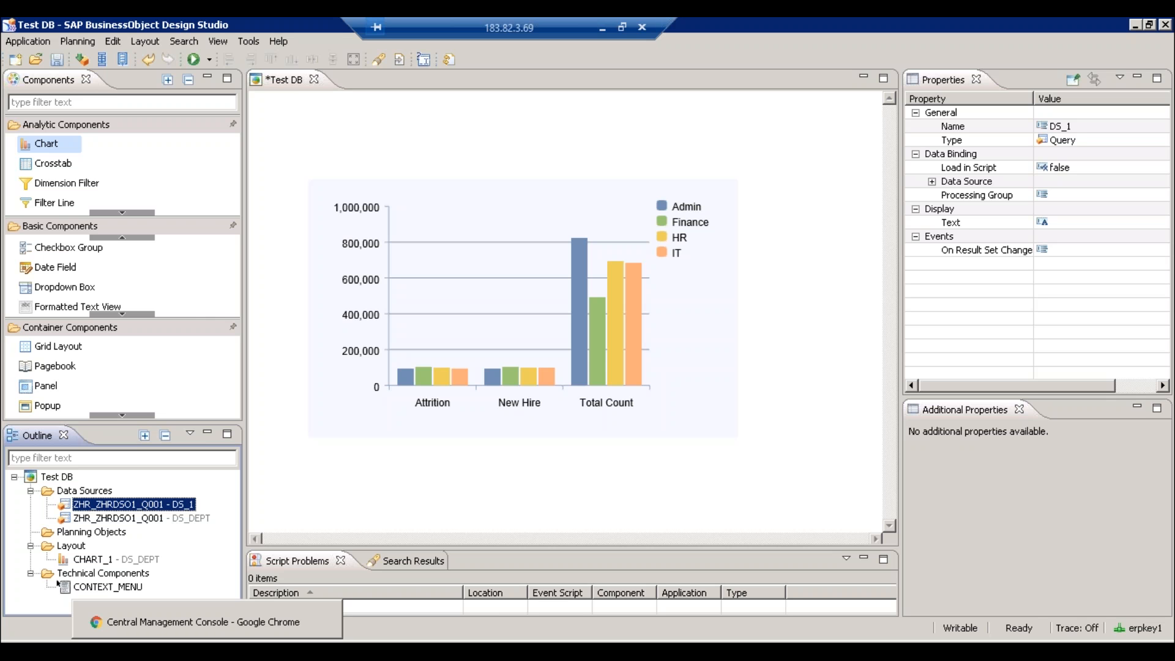
pyautogui.click(203, 622)
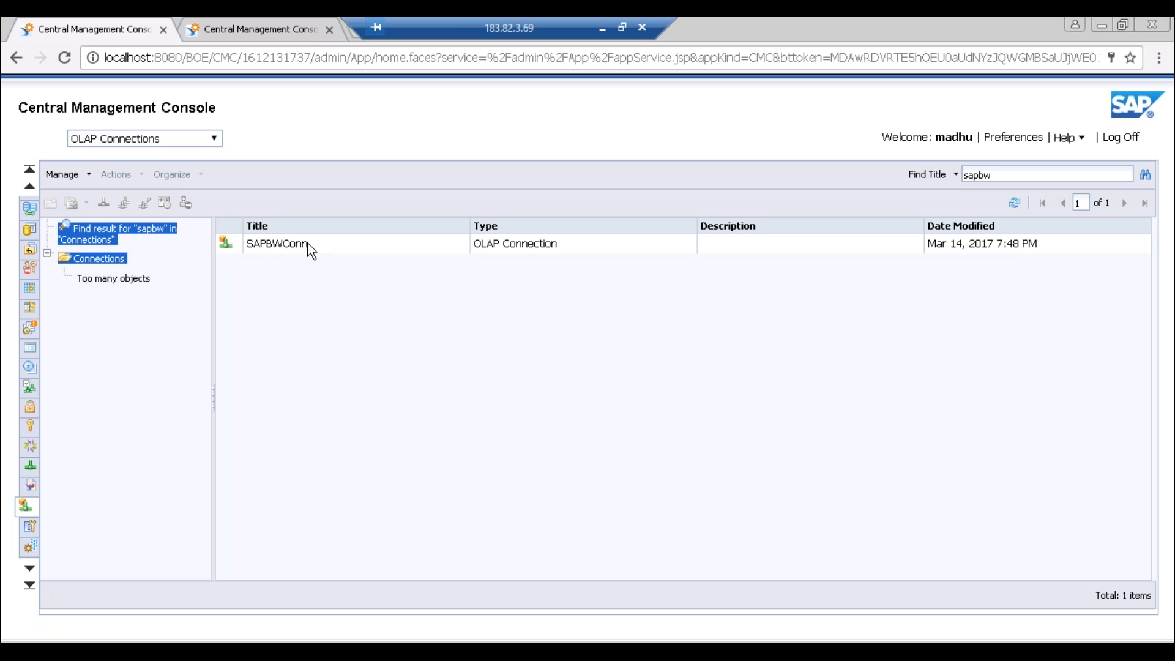
# - Open the SAPBWConn connection's settings via Organize > Edit
pyautogui.click(270, 238)
pyautogui.rightClick(271, 238)
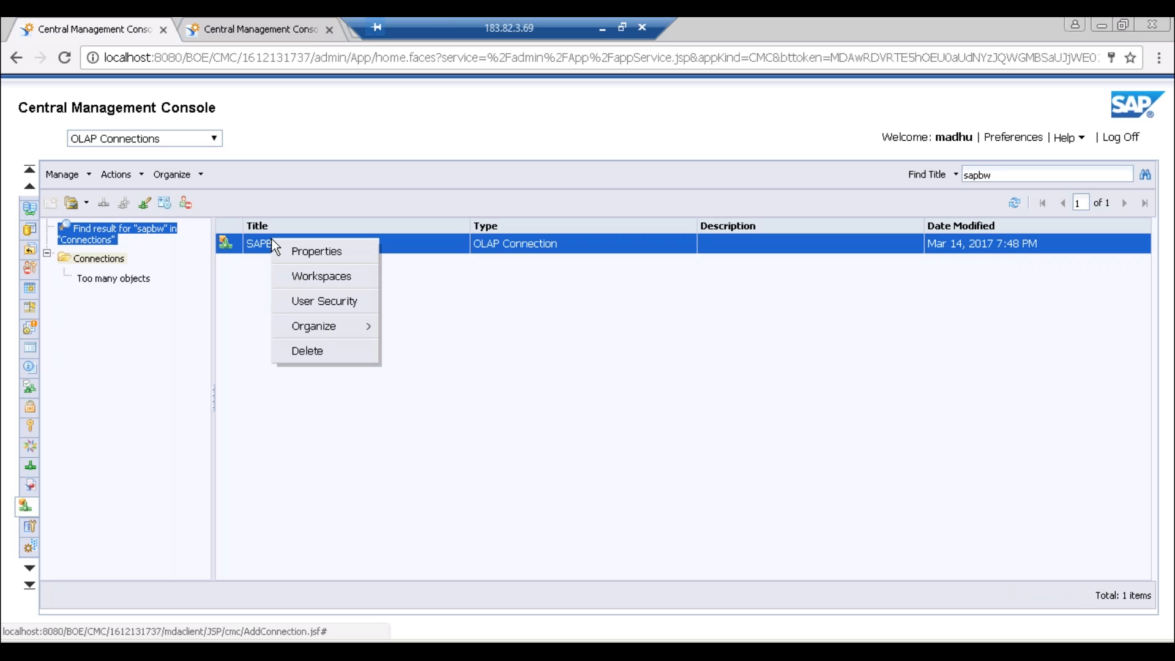
pyautogui.click(342, 327)
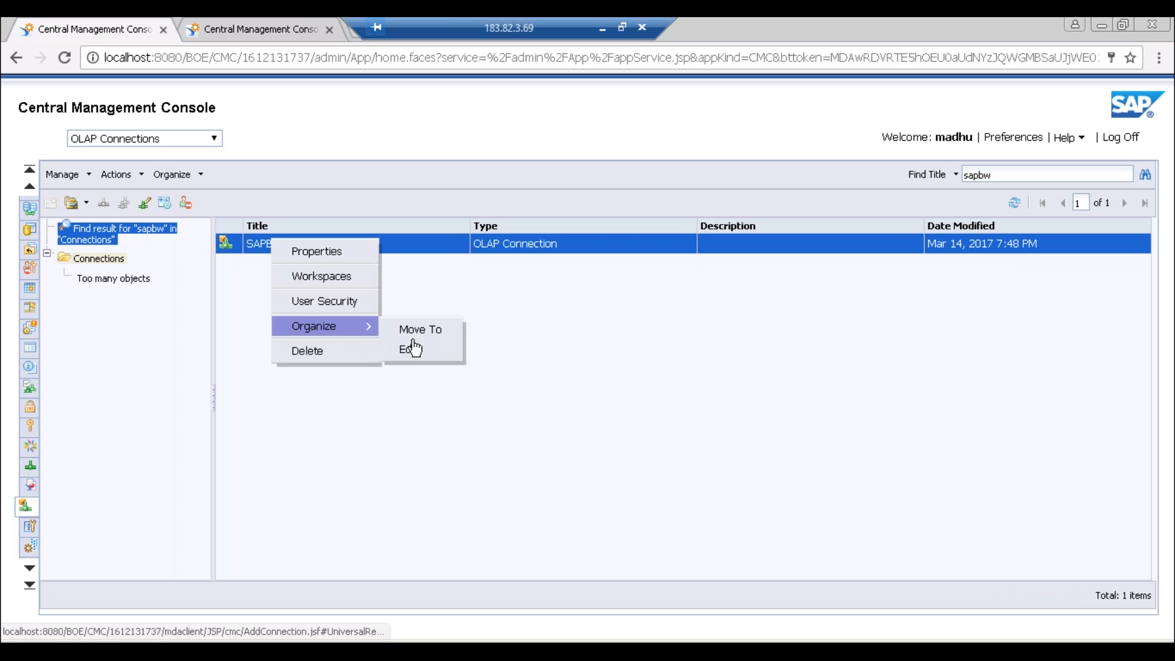
pyautogui.click(420, 353)
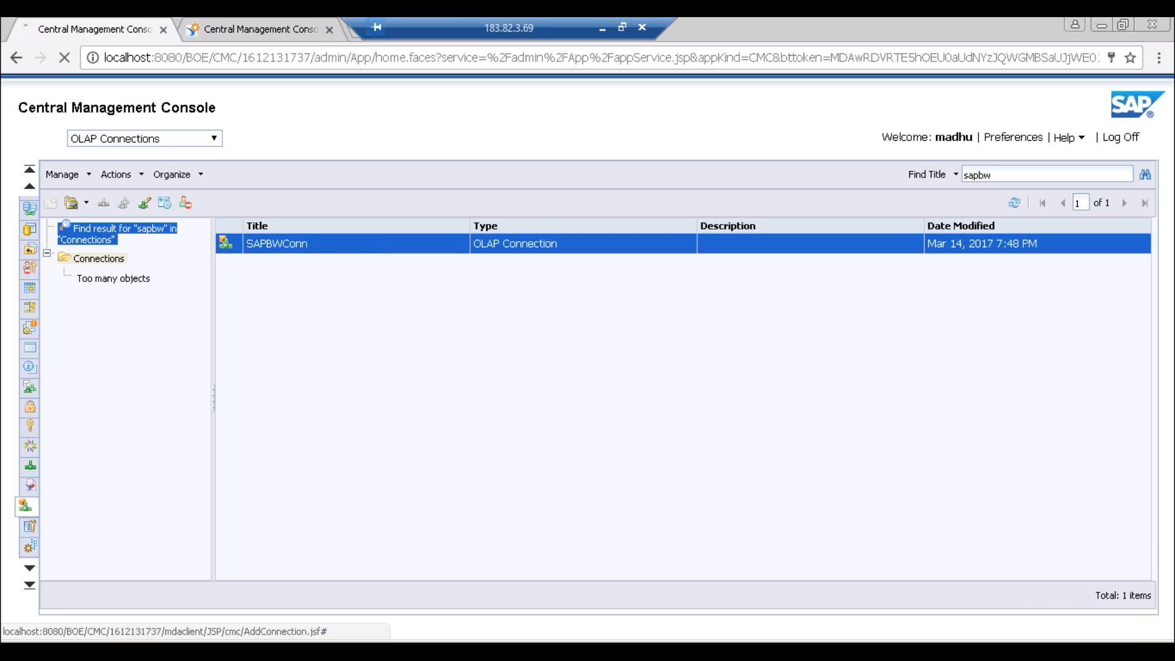
# - Test the BW server logon by entering the user name and password
pyautogui.click(320, 413)
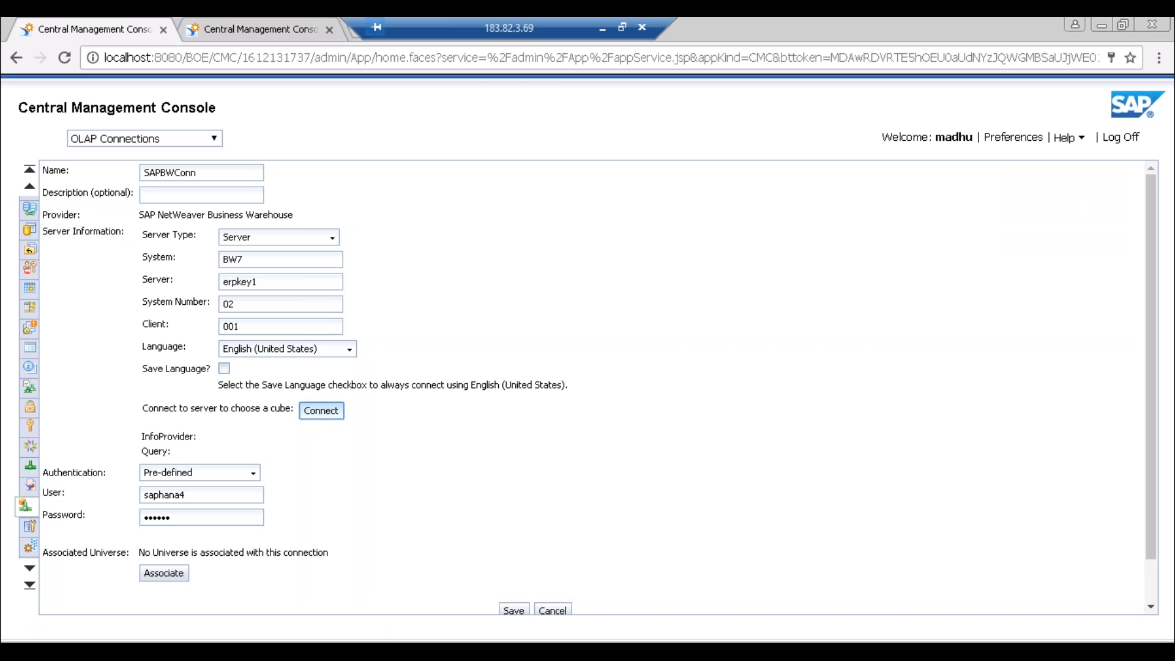
pyautogui.write('saphan4')
pyautogui.press('Tab')
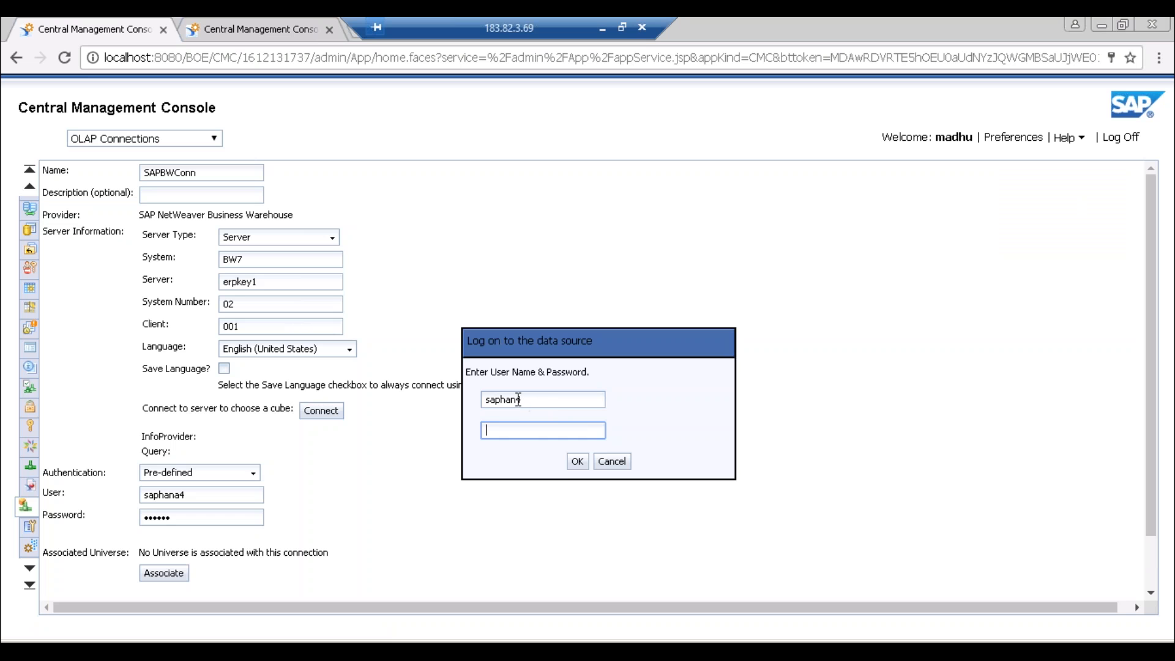
pyautogui.hotkey('shift', 'Tab')
pyautogui.press('Left')
pyautogui.write('a')
pyautogui.click(514, 429)
pyautogui.write('••••••')
pyautogui.click(613, 463)
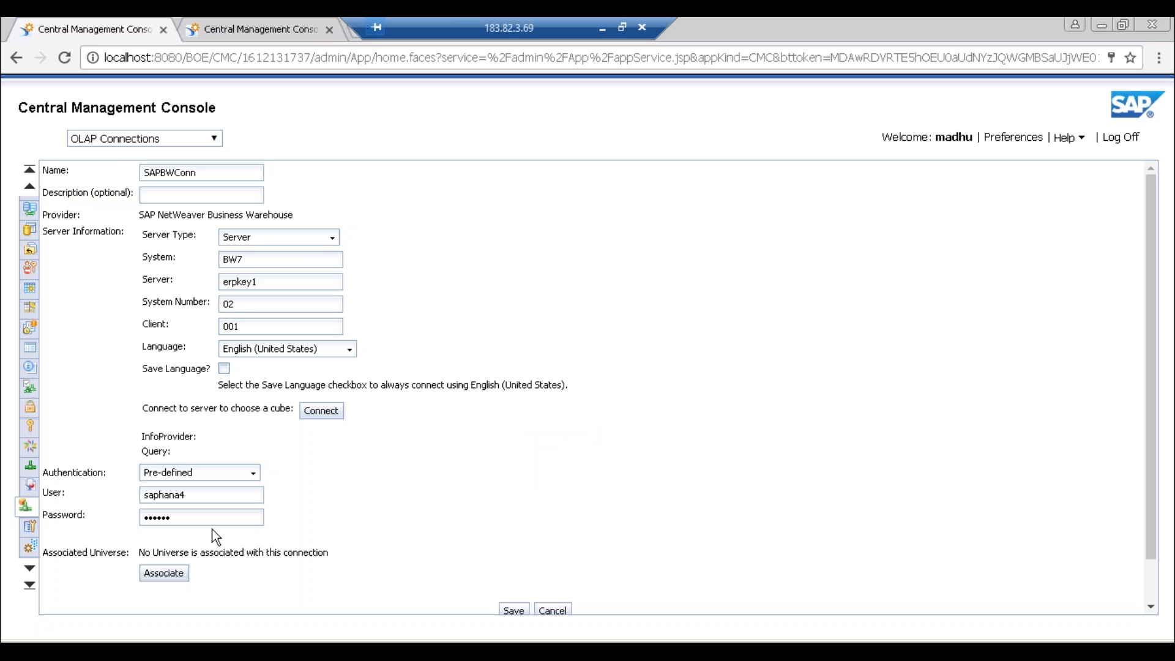
# - Keep the OLAP connection's authentication as Pre-defined, then return to the Test DB app in Design Studio
pyautogui.click(253, 475)
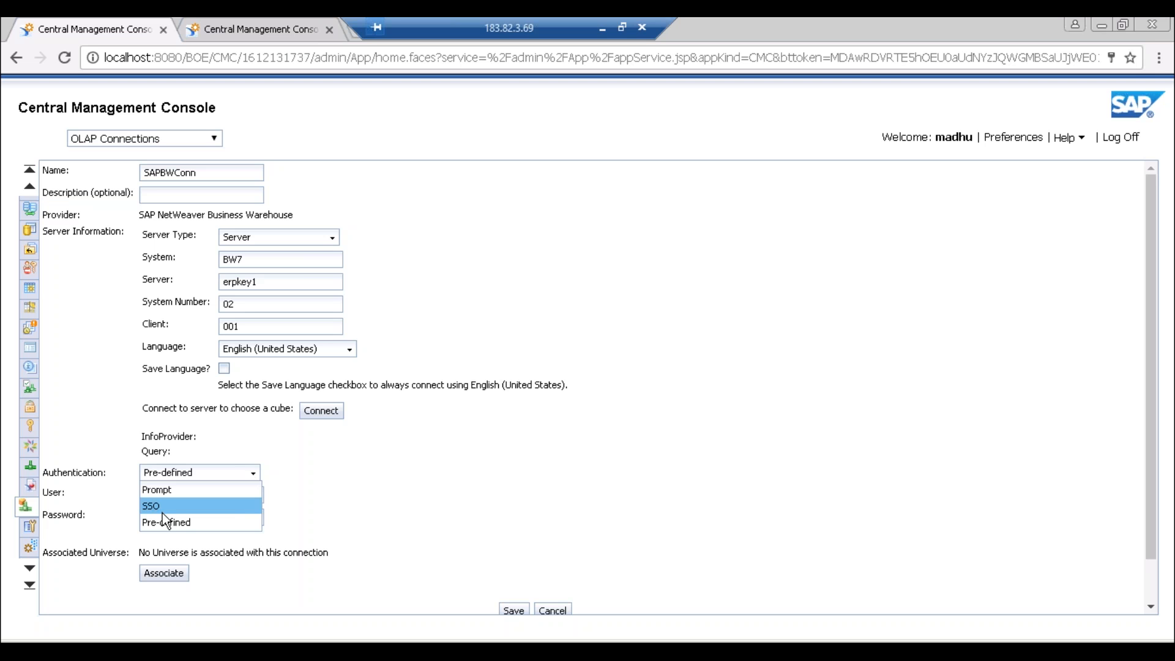
pyautogui.click(435, 481)
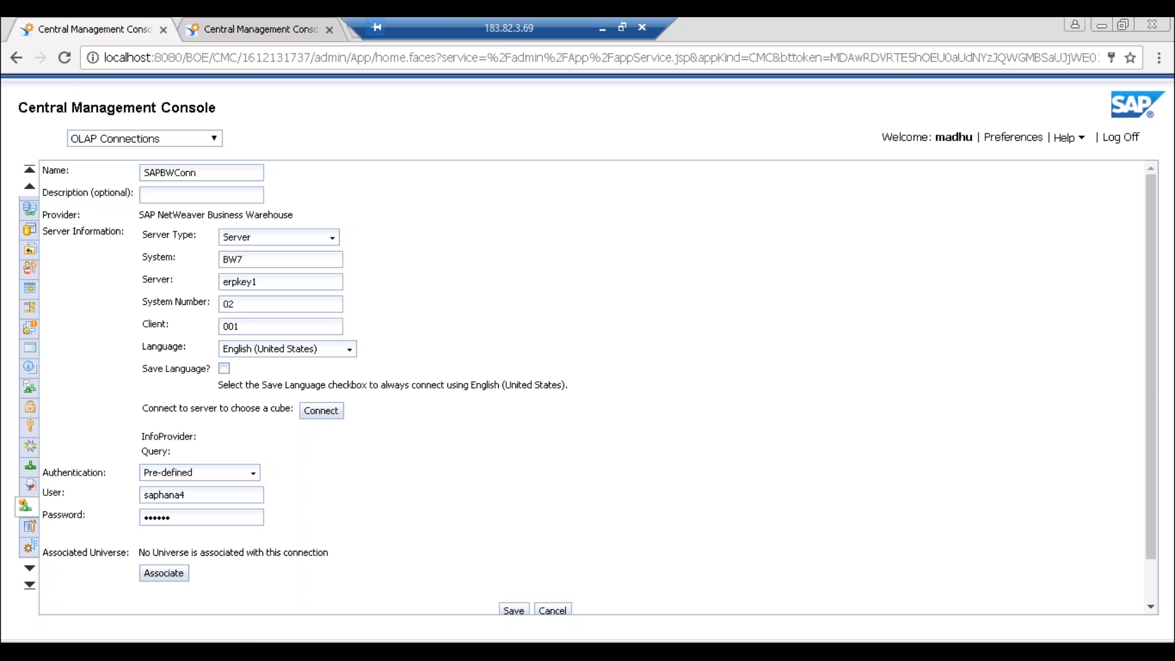
pyautogui.click(231, 641)
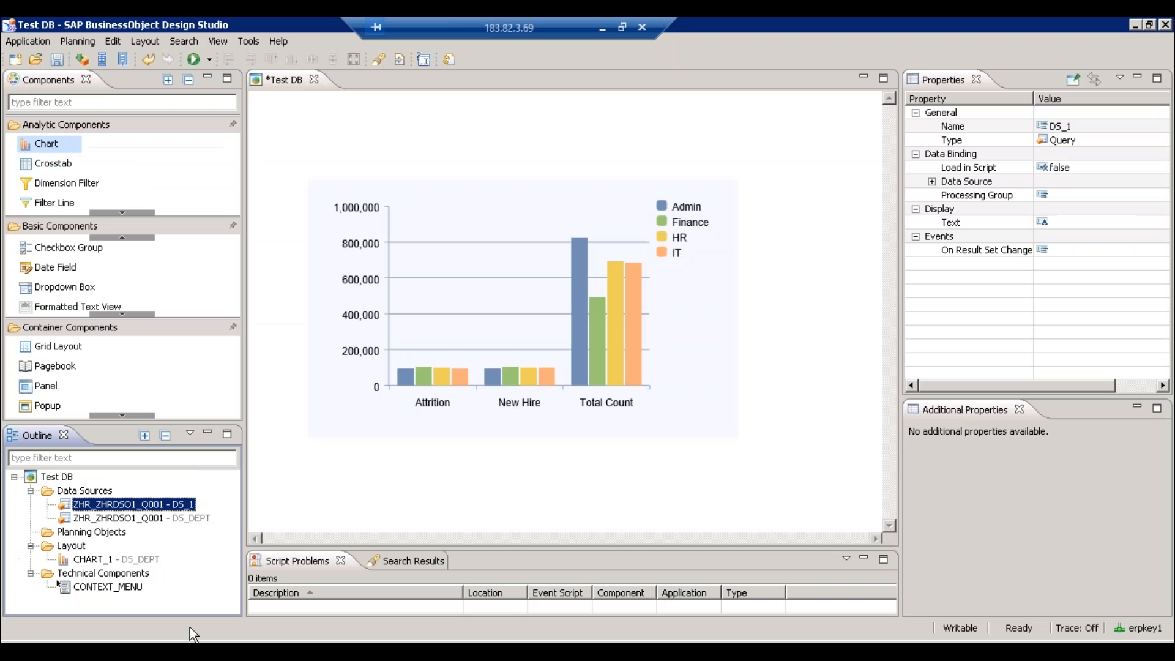
# - Begin adding a new data source under Test DB's Data Sources folder, then switch to the Central Management Console
pyautogui.click(81, 492)
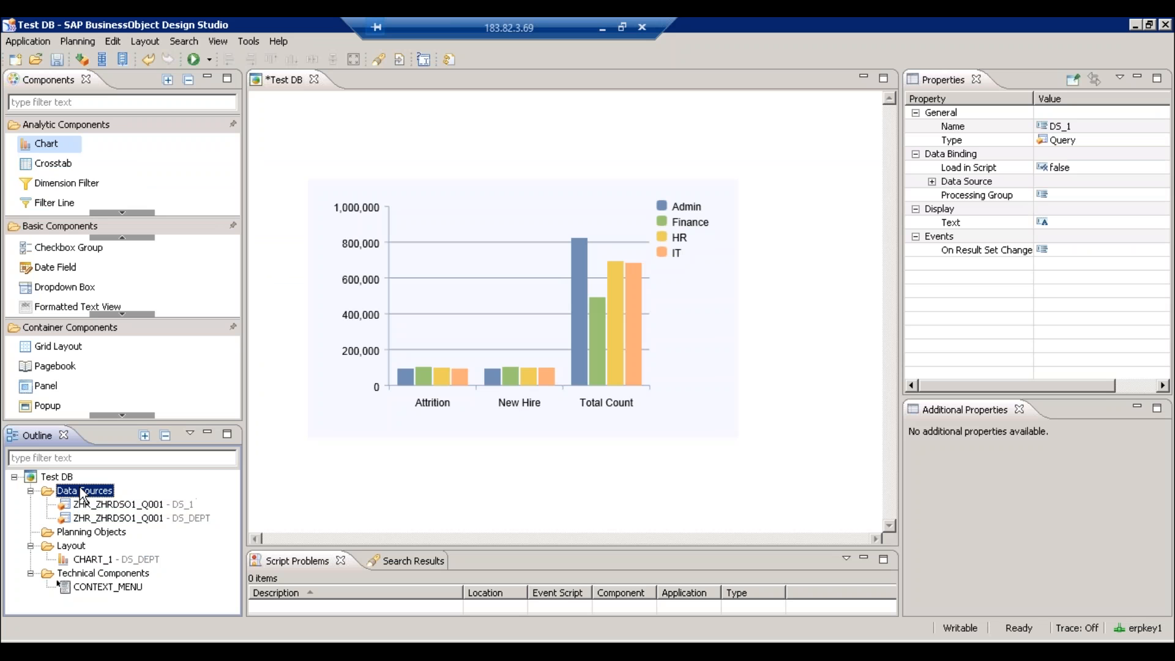
pyautogui.rightClick(82, 489)
pyautogui.click(115, 498)
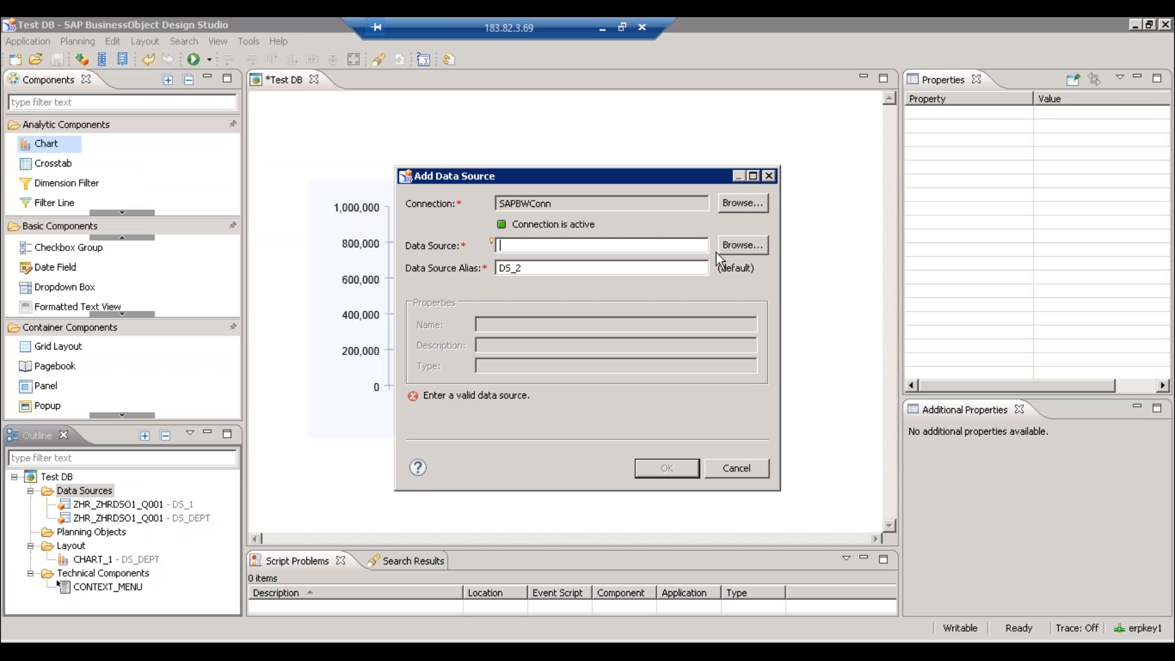
pyautogui.click(306, 638)
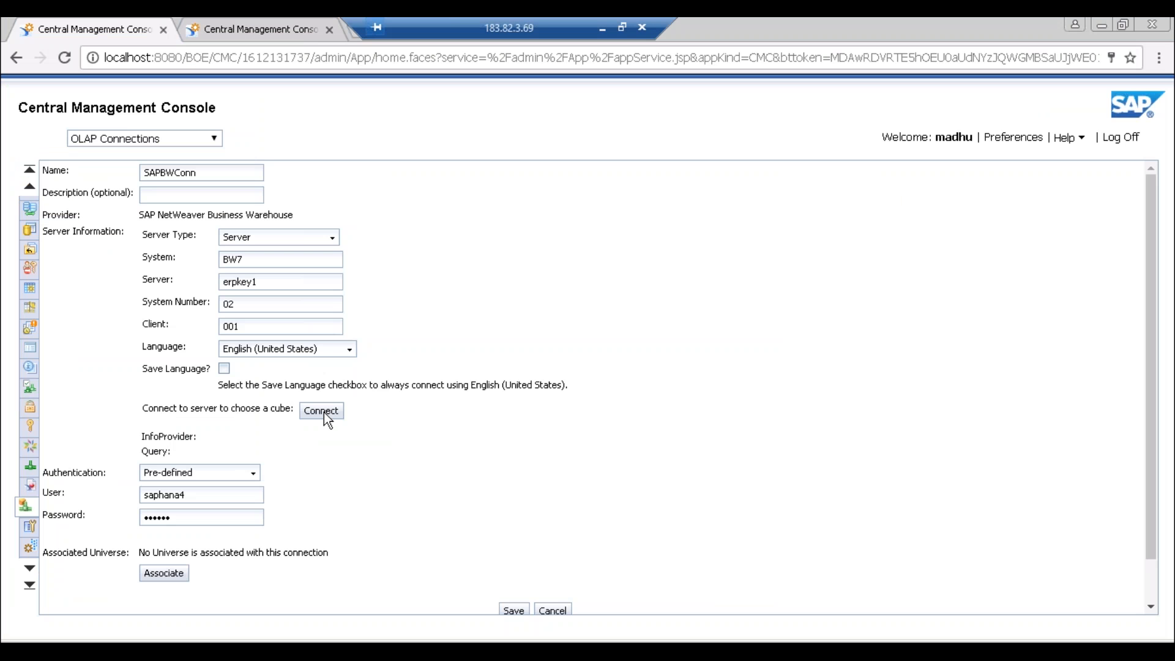
# - Log on to the BW server, correcting the mistyped user name, and enter the password
pyautogui.click(322, 411)
pyautogui.write('saph')
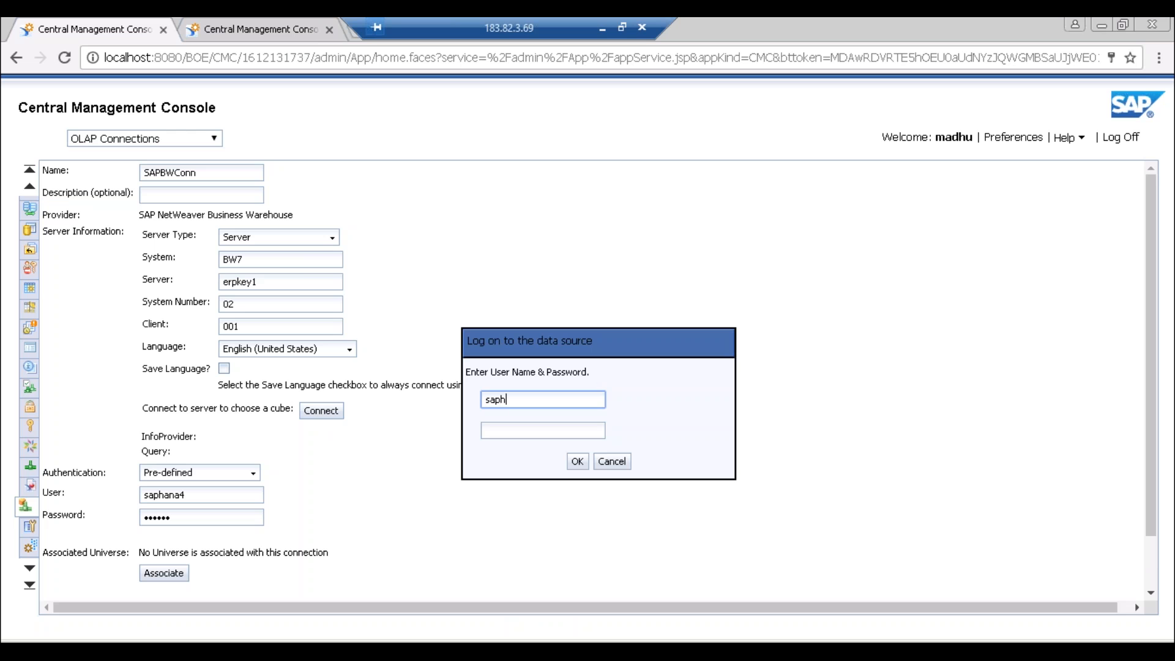
pyautogui.write('ana4')
pyautogui.click(512, 429)
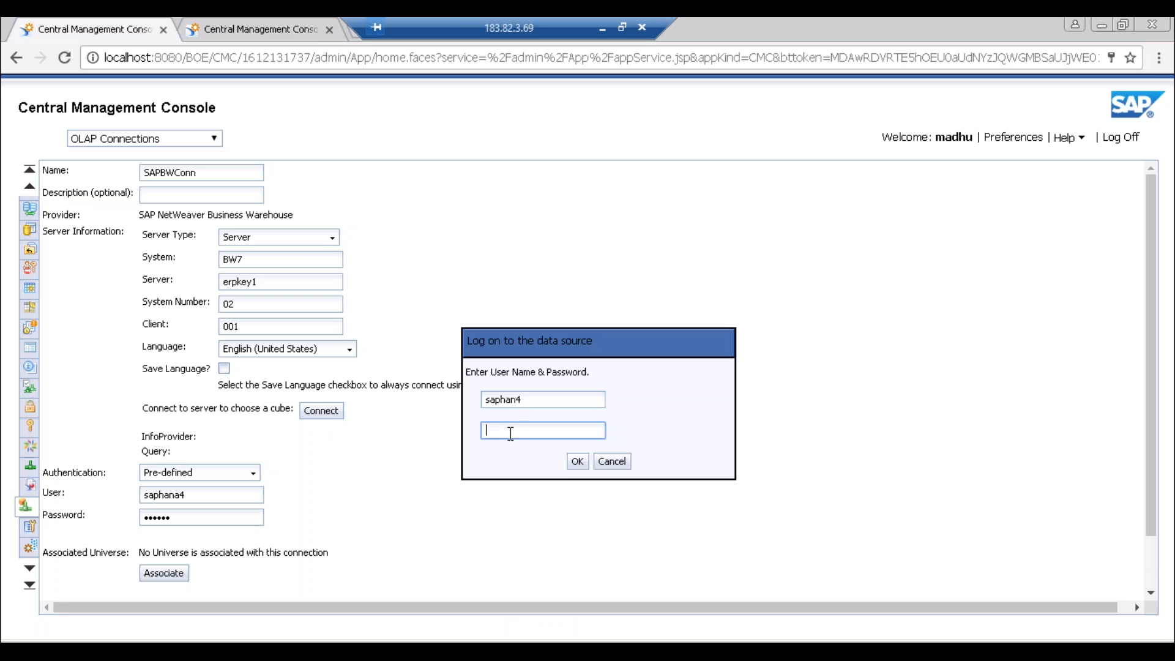
pyautogui.click(515, 399)
pyautogui.press('BackSpace')
pyautogui.write('ah')
pyautogui.press('Delete')
pyautogui.press('BackSpace')
pyautogui.press('BackSpace')
pyautogui.write('na4')
pyautogui.press('Tab')
pyautogui.write('••••••')
pyautogui.click(577, 461)
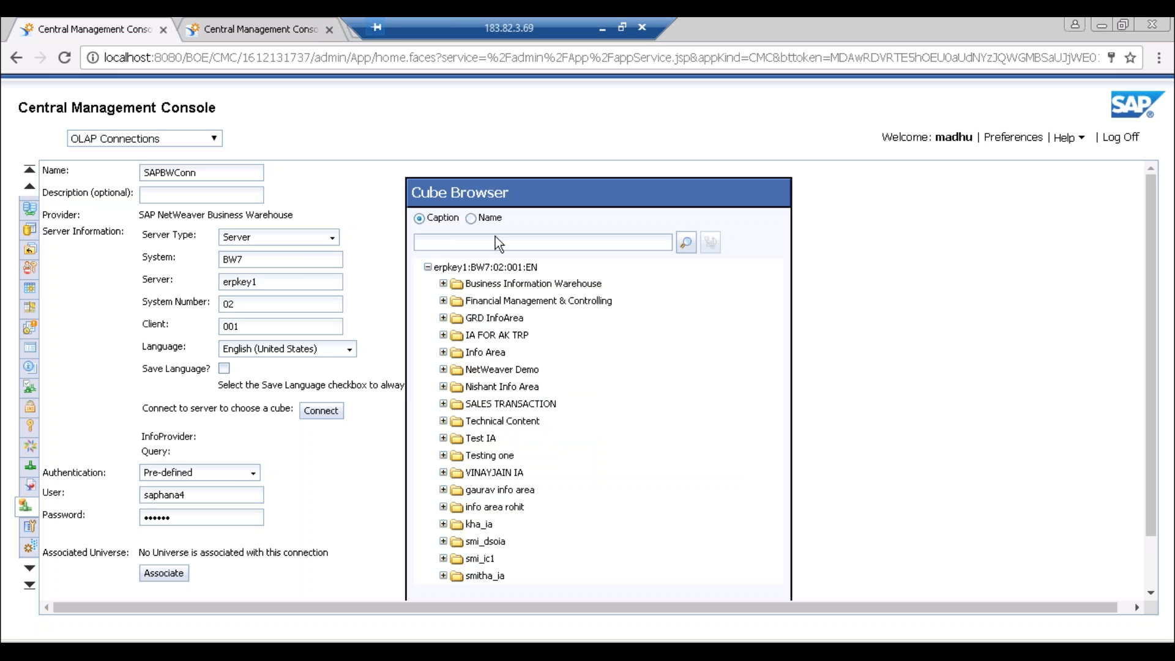
# - Search the Cube Browser by technical name for ZHR* and select query ZHR_ZHRDSO1_Q001
pyautogui.click(482, 242)
pyautogui.write('ZHR')
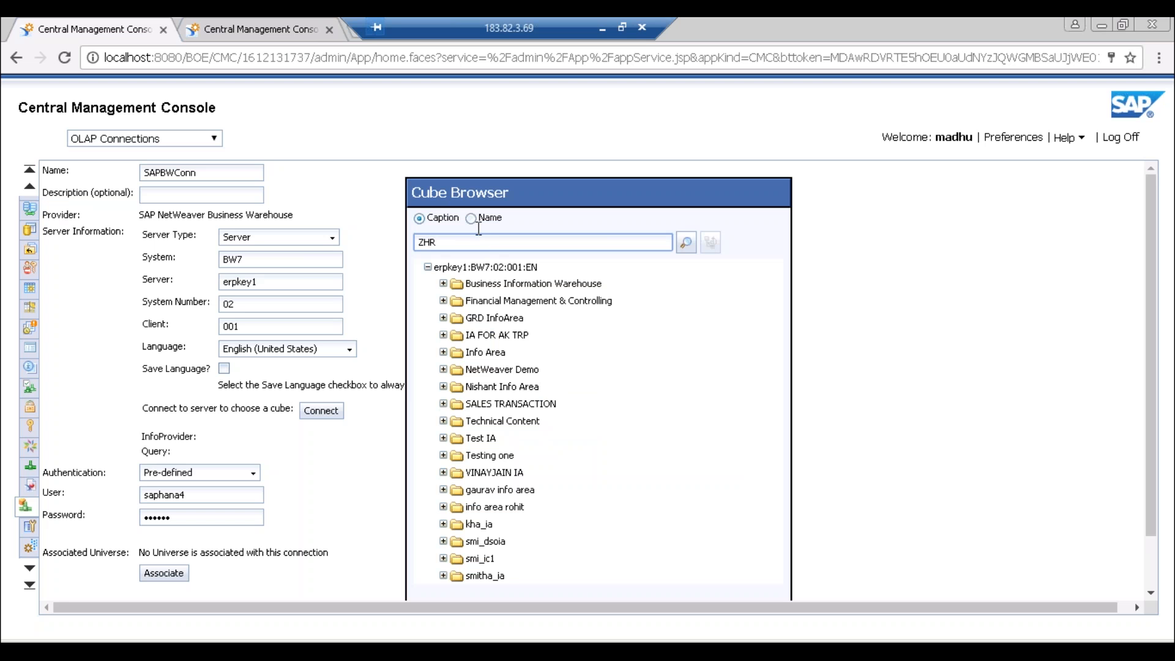
pyautogui.click(471, 218)
pyautogui.click(468, 245)
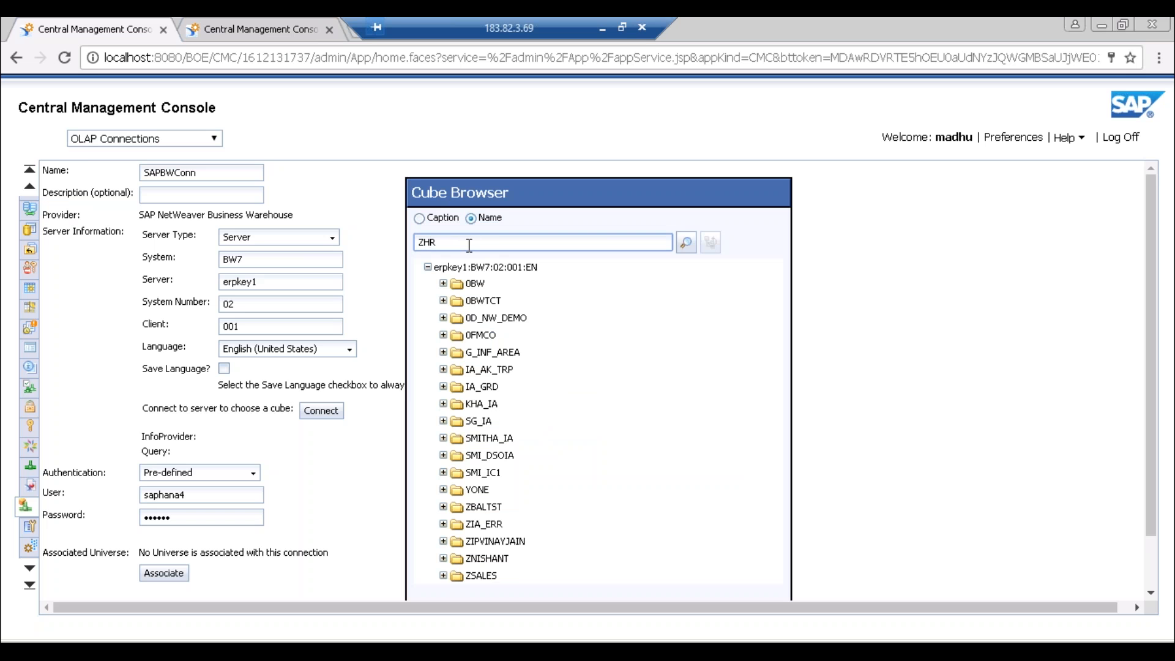
pyautogui.write('*')
pyautogui.click(686, 244)
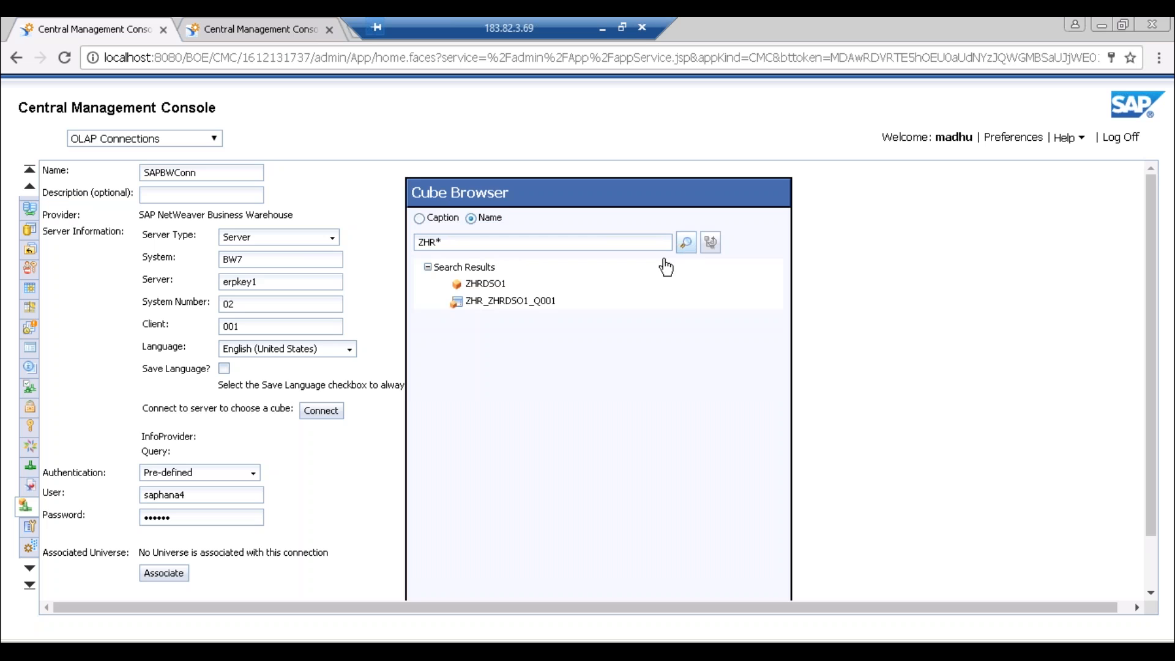
pyautogui.click(519, 301)
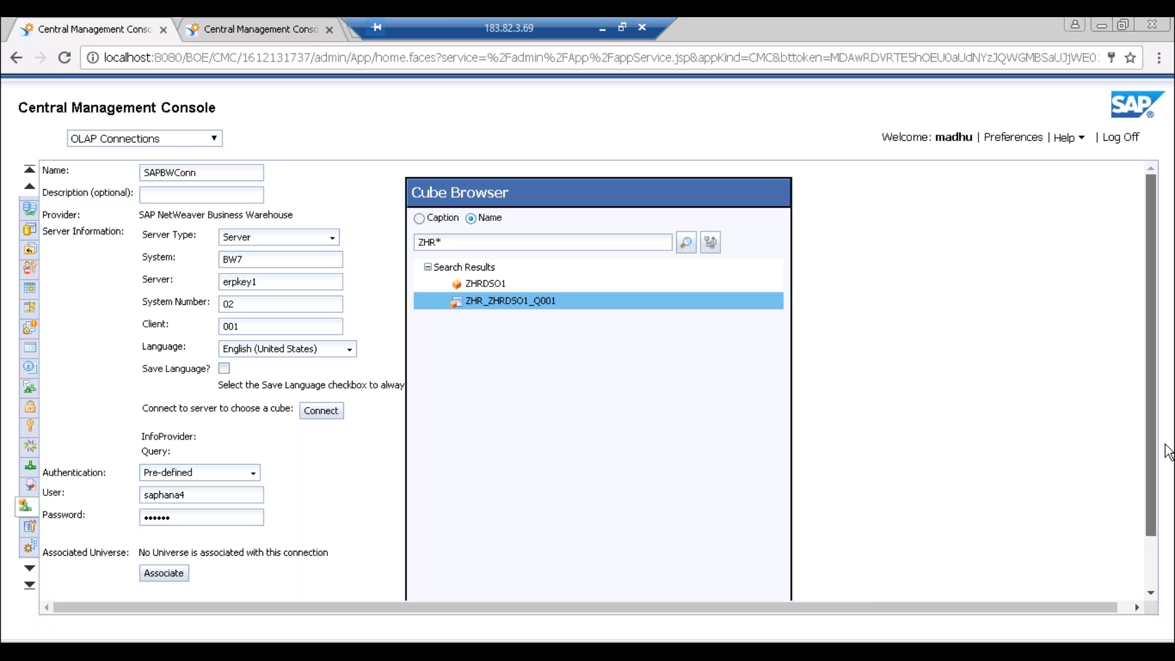
pyautogui.scroll(-2, 1153, 578)
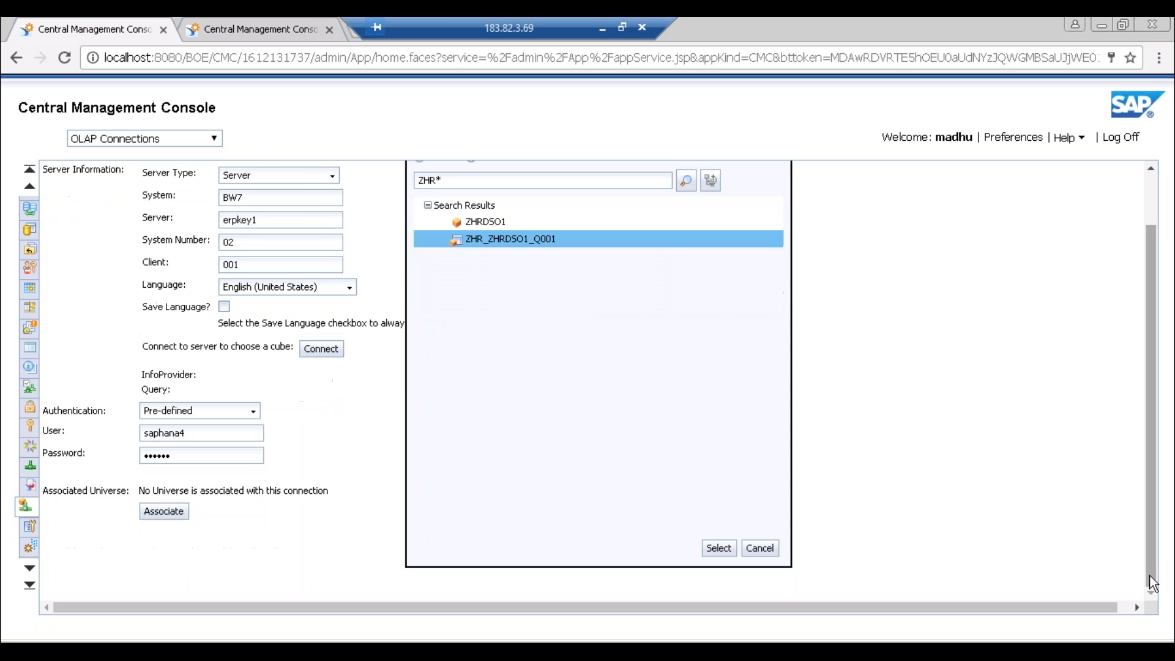
# - Apply query ZHR_ZHRDSO1_Q001 to SAPBWConn, save the connection, and dismiss the browser's password prompt
pyautogui.click(718, 547)
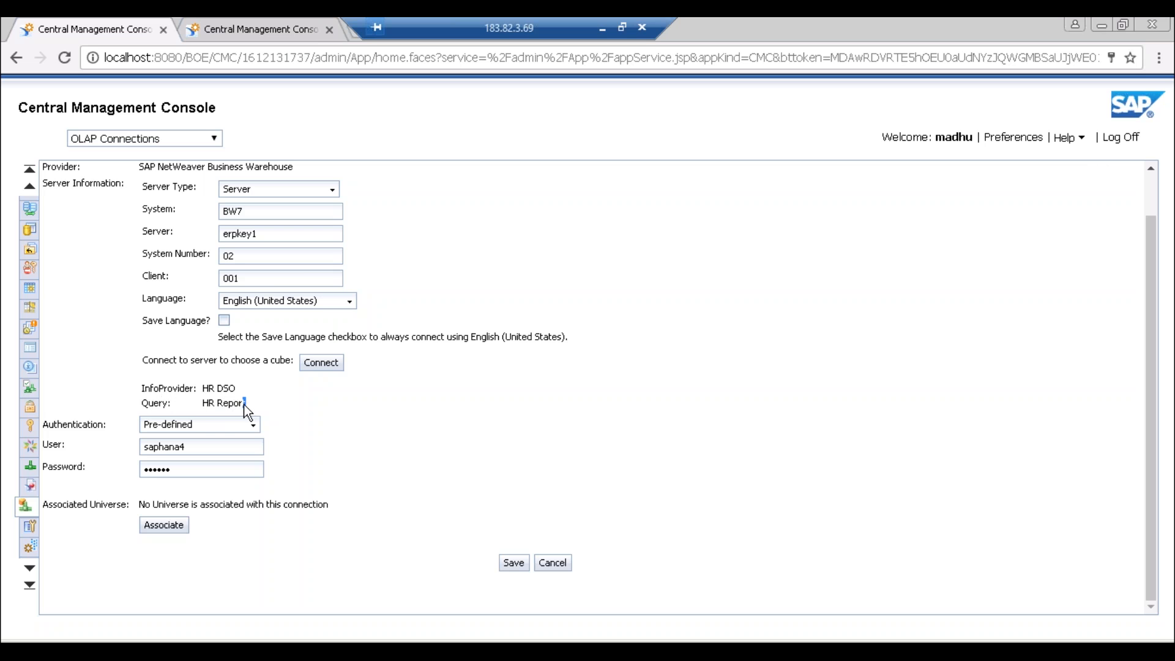
pyautogui.moveTo(242, 404); pyautogui.dragTo(206, 414)
pyautogui.click(514, 563)
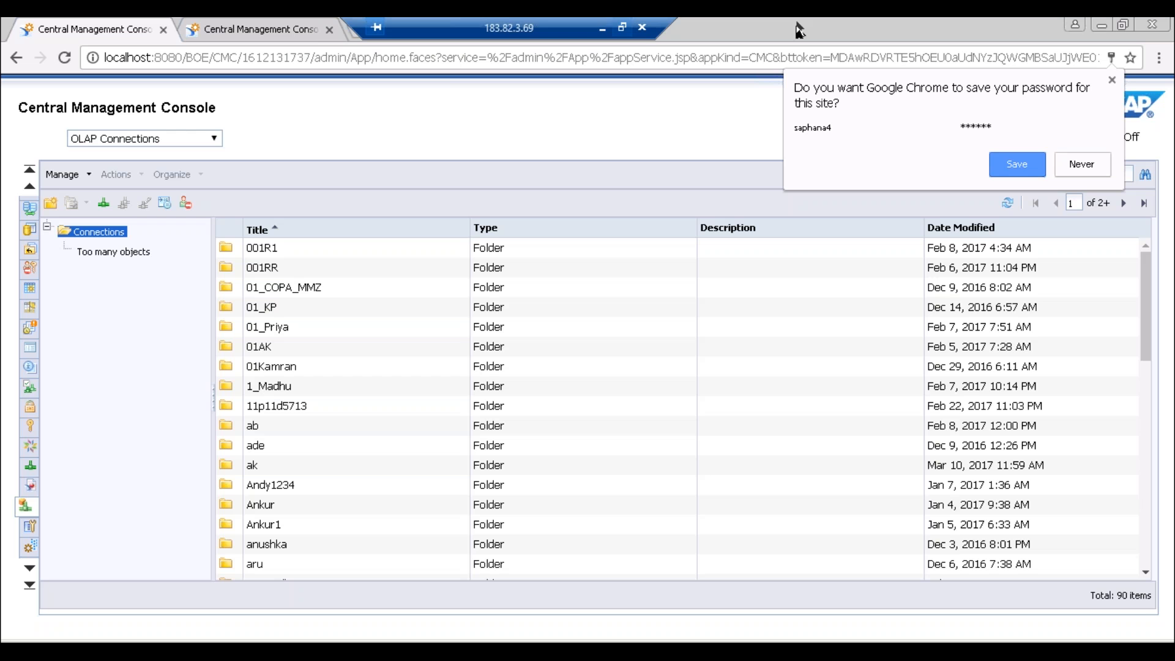
pyautogui.click(1113, 81)
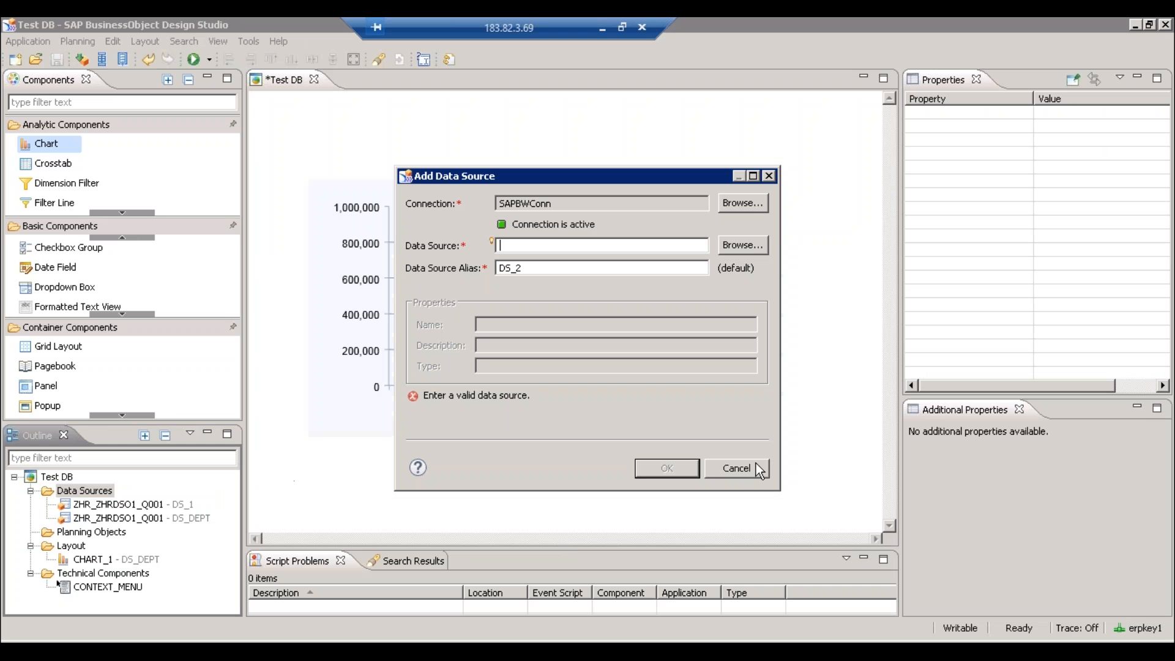
# - Cancel the pending addition and start a new data source on the Demo_BL.unx universe connection
pyautogui.click(736, 468)
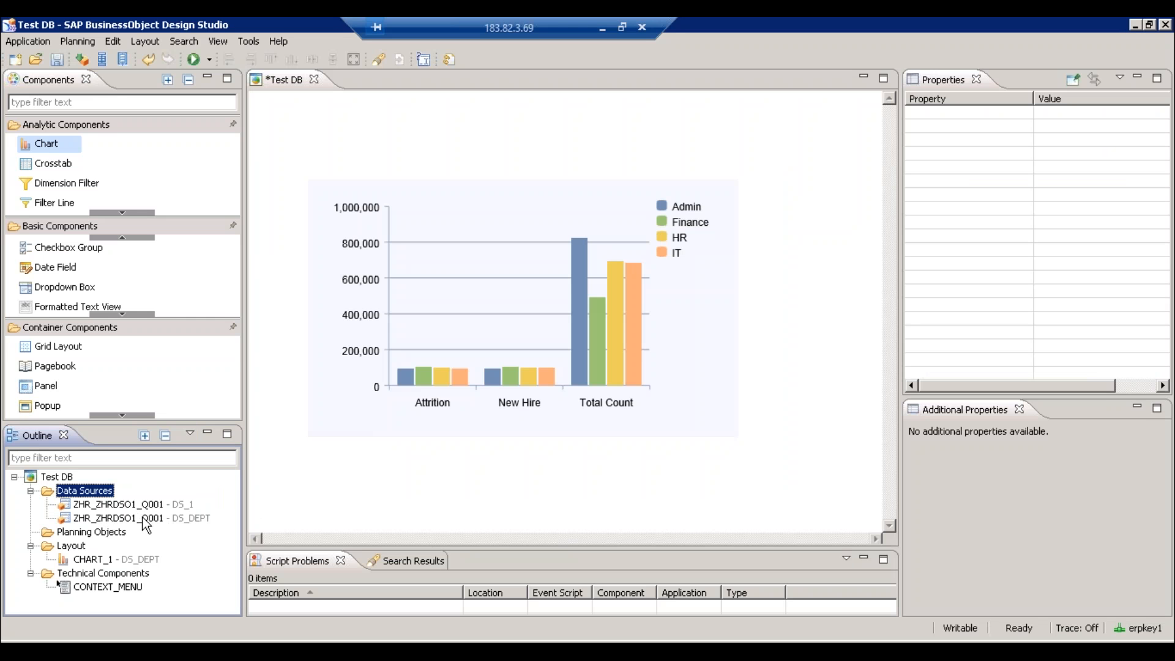
pyautogui.rightClick(96, 493)
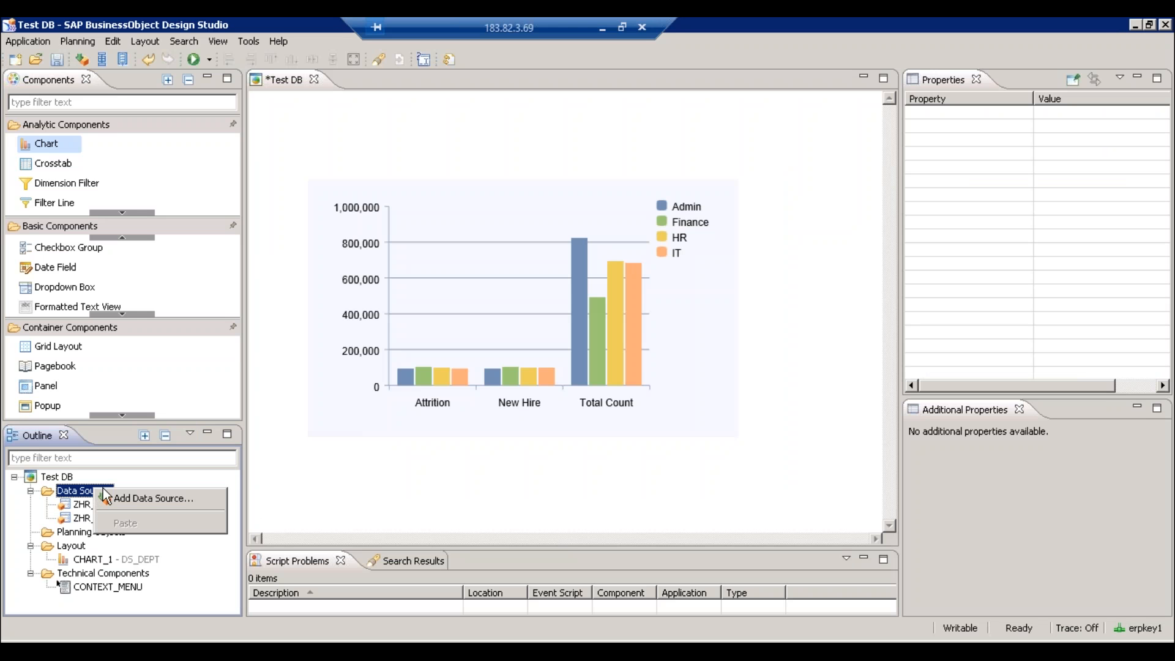
pyautogui.click(126, 502)
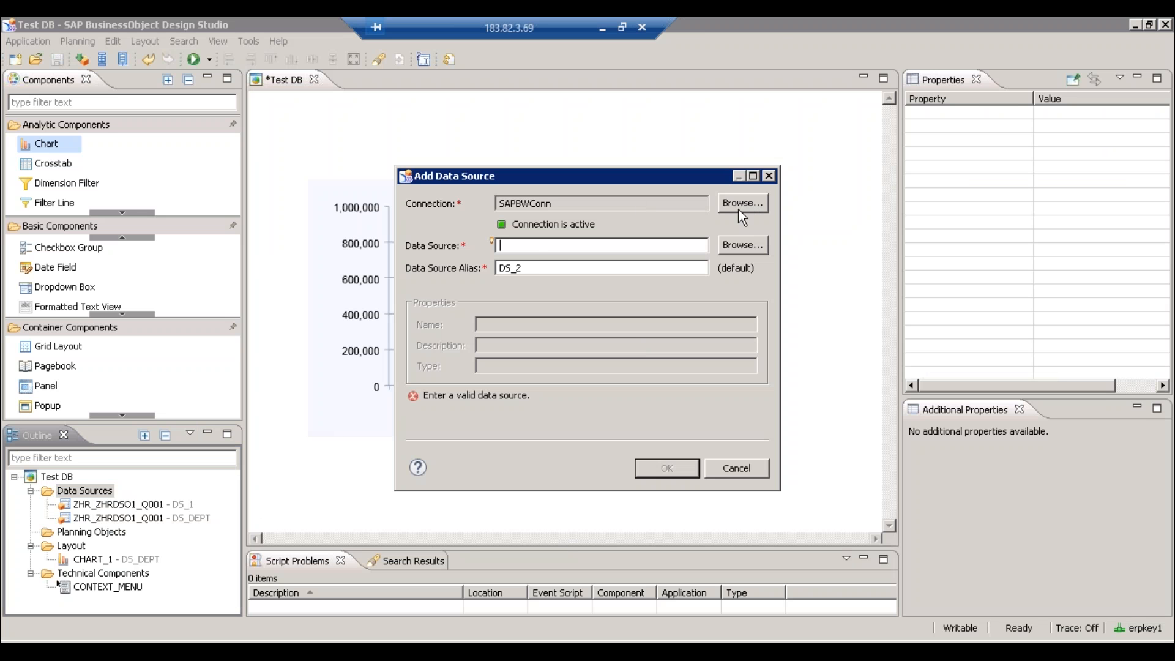
pyautogui.click(738, 204)
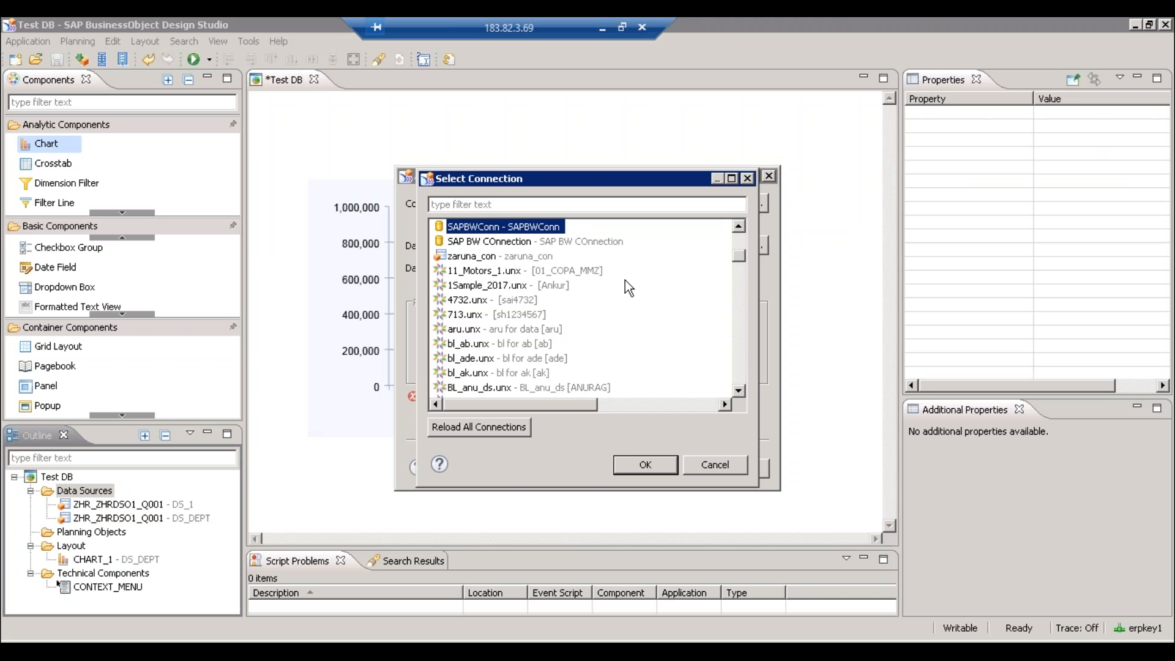
pyautogui.click(458, 205)
pyautogui.write('d')
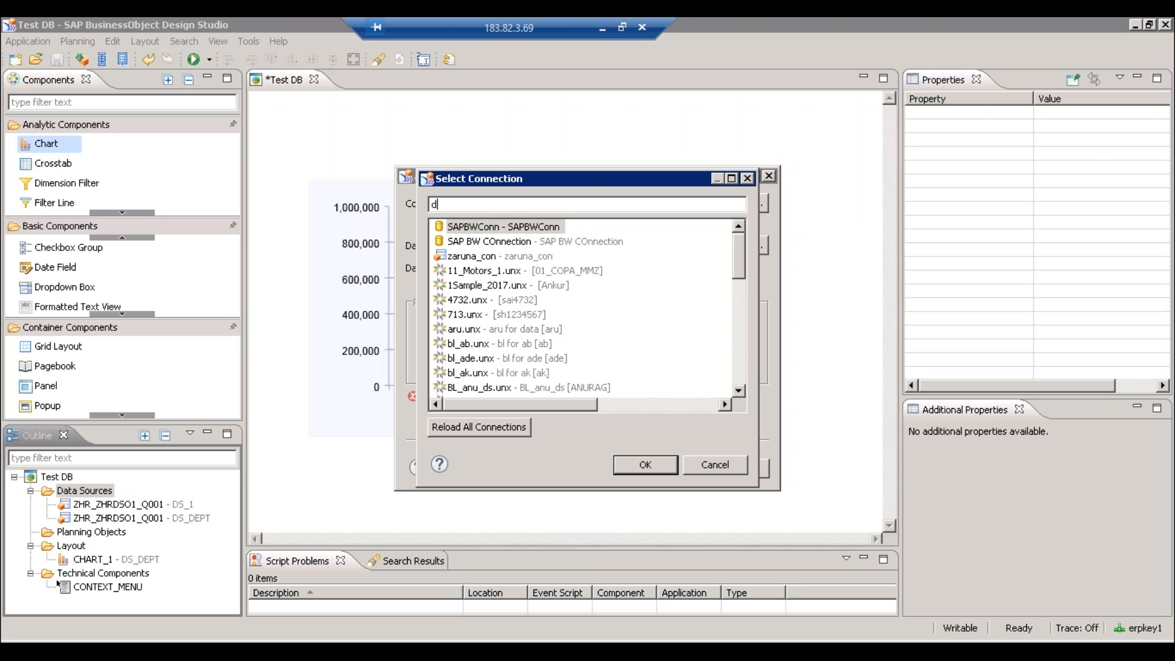
pyautogui.write('emo')
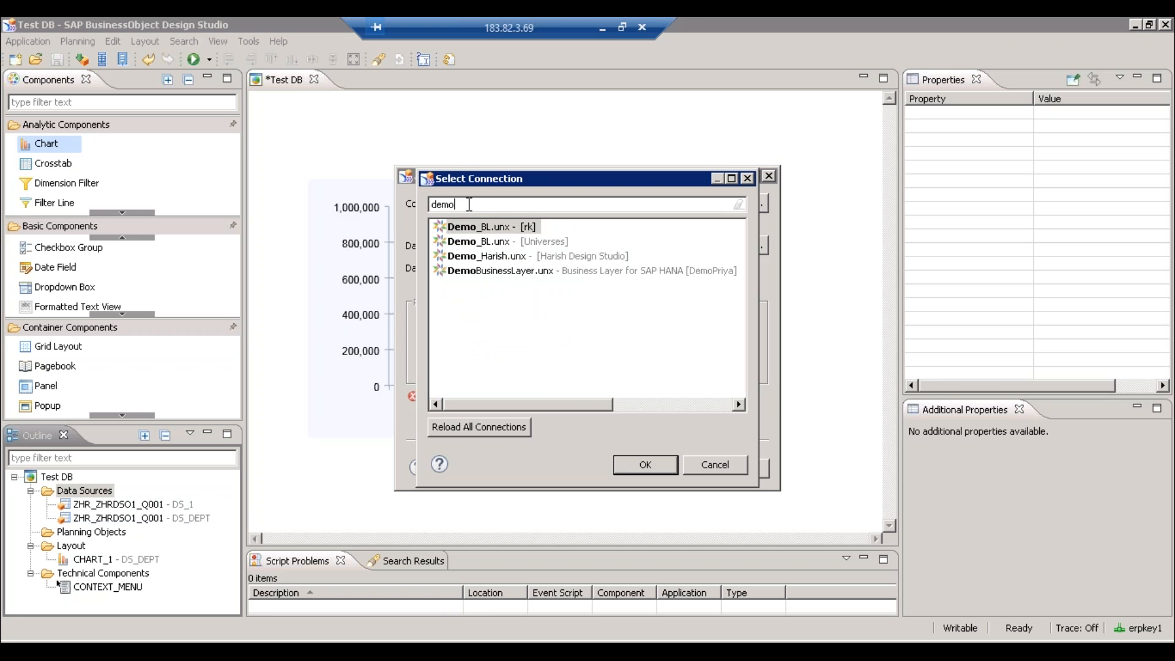
pyautogui.doubleClick(497, 226)
# - Build the query from the Top10 Category objects (Id, Period, Category, Article Name, Net Sales) and create DS_2
pyautogui.click(588, 246)
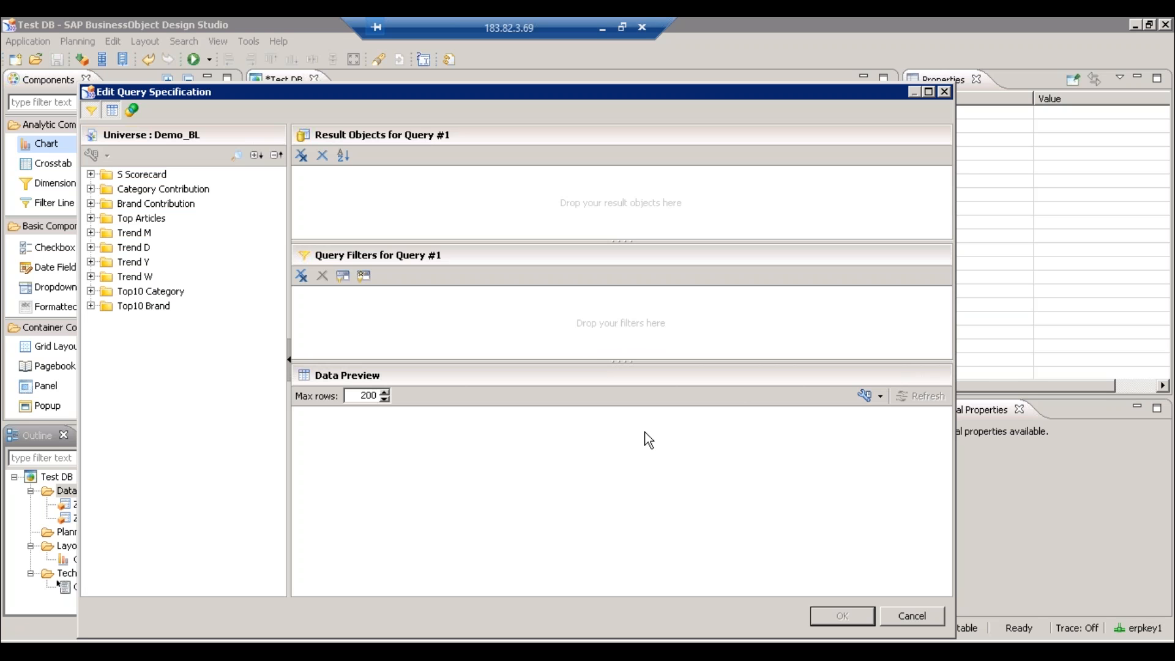
pyautogui.click(142, 291)
pyautogui.moveTo(461, 202); pyautogui.dragTo(463, 204)
pyautogui.click(839, 616)
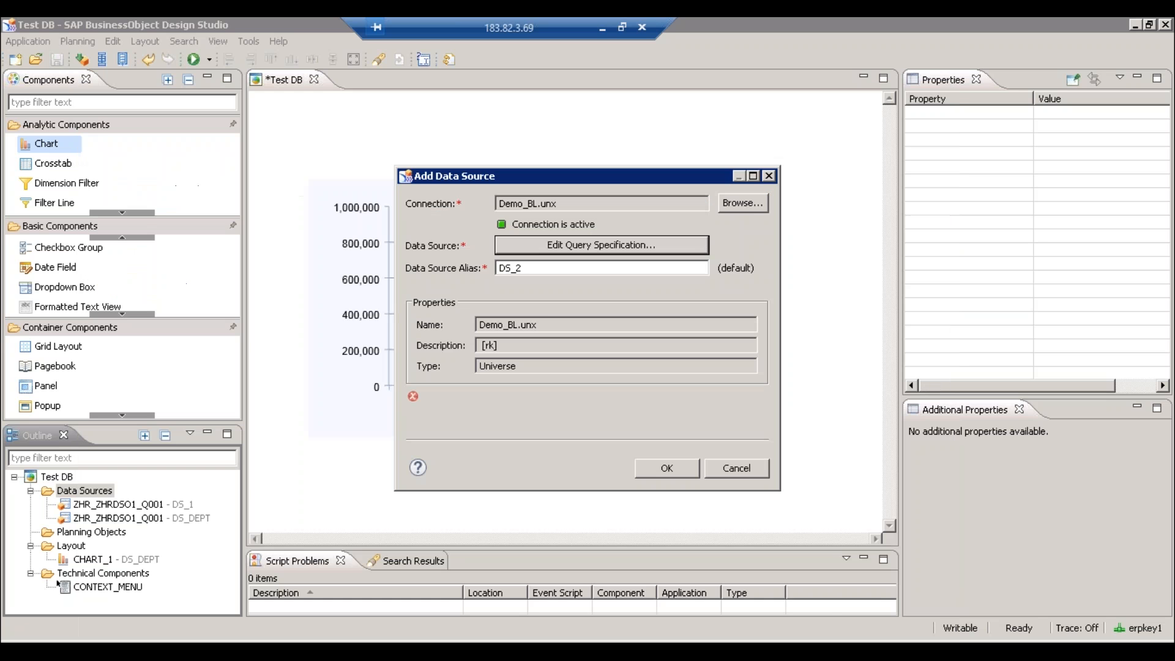
pyautogui.click(654, 471)
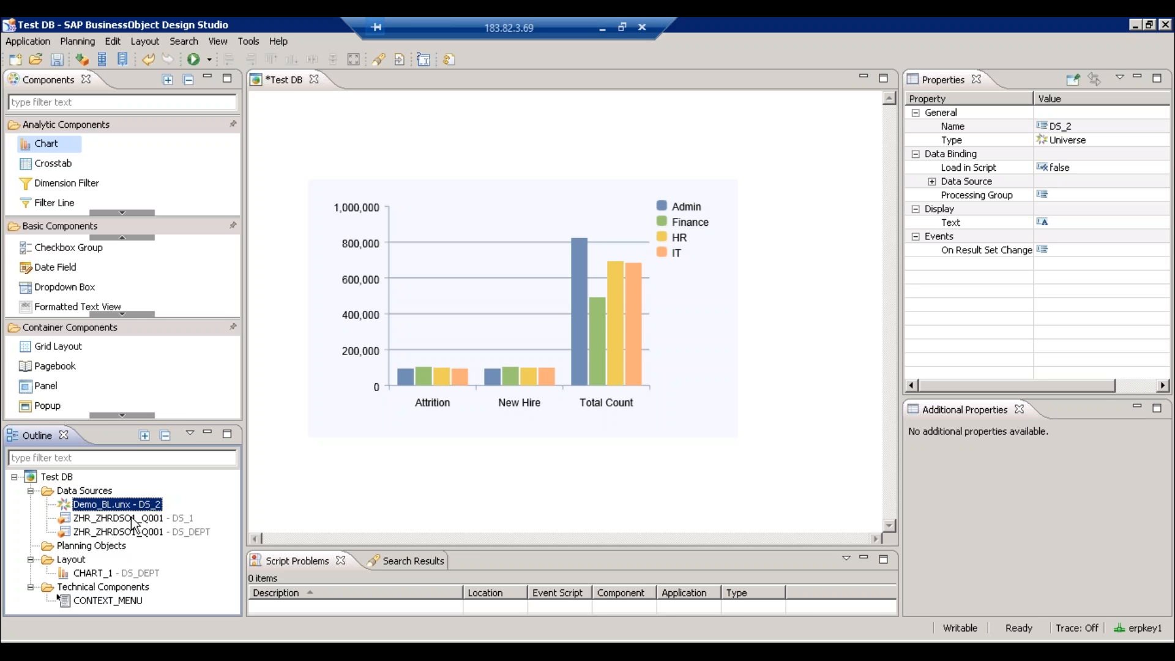
# - Select the Test DB application and pick its On Startup event in the Properties events
pyautogui.click(54, 481)
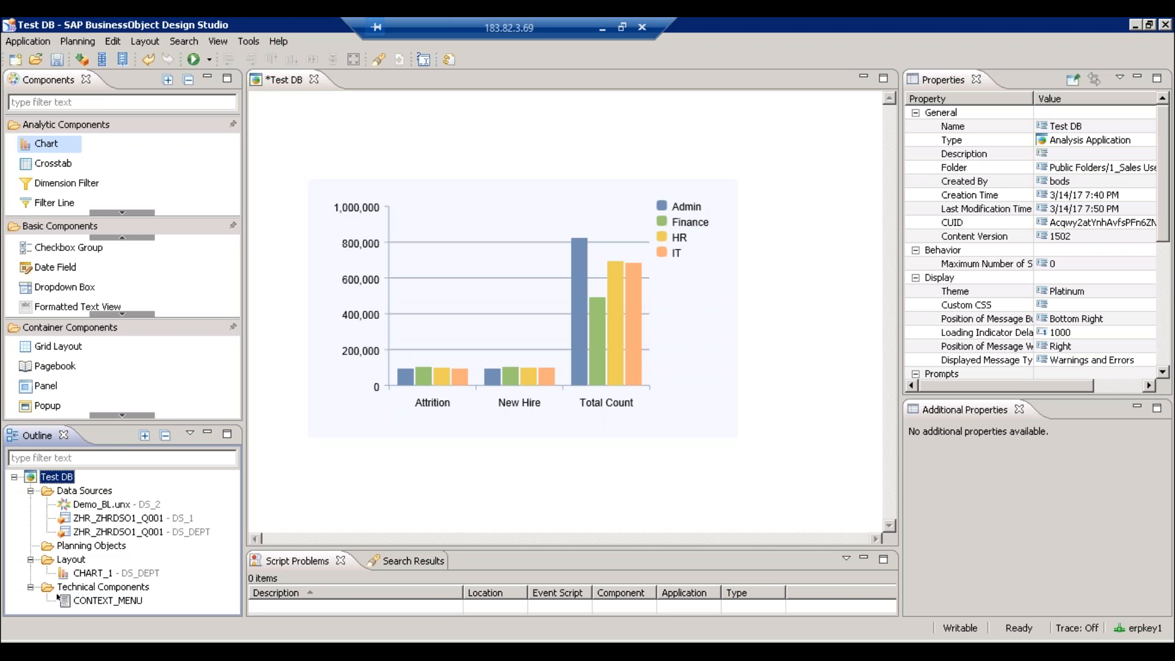
pyautogui.click(1166, 295)
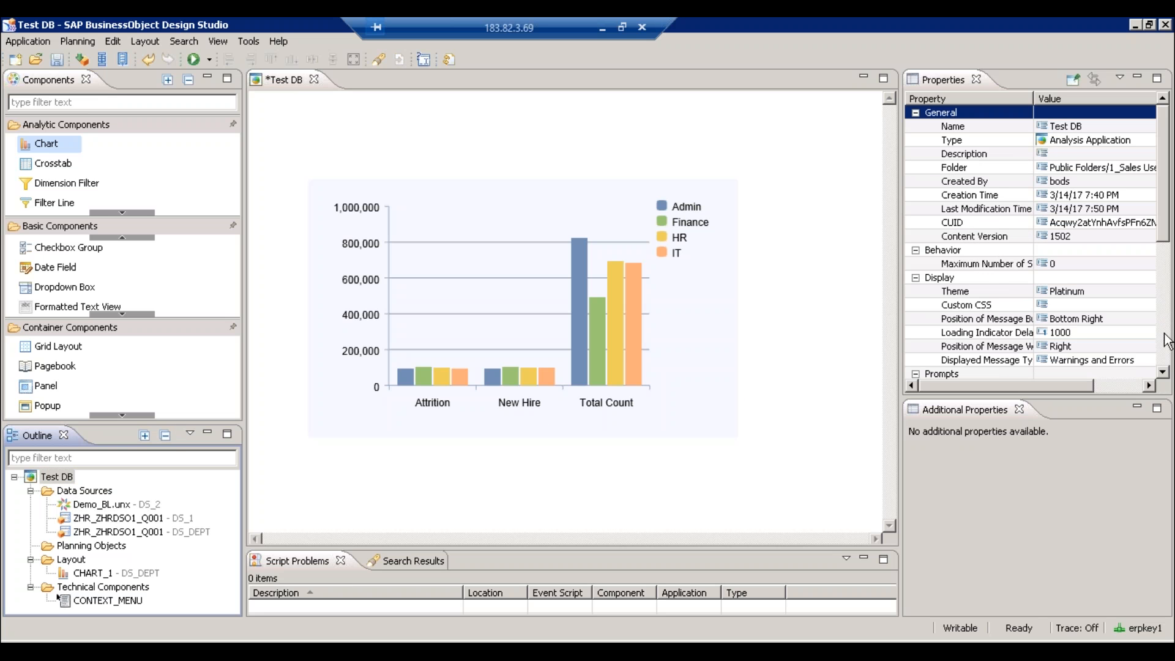
pyautogui.click(1167, 342)
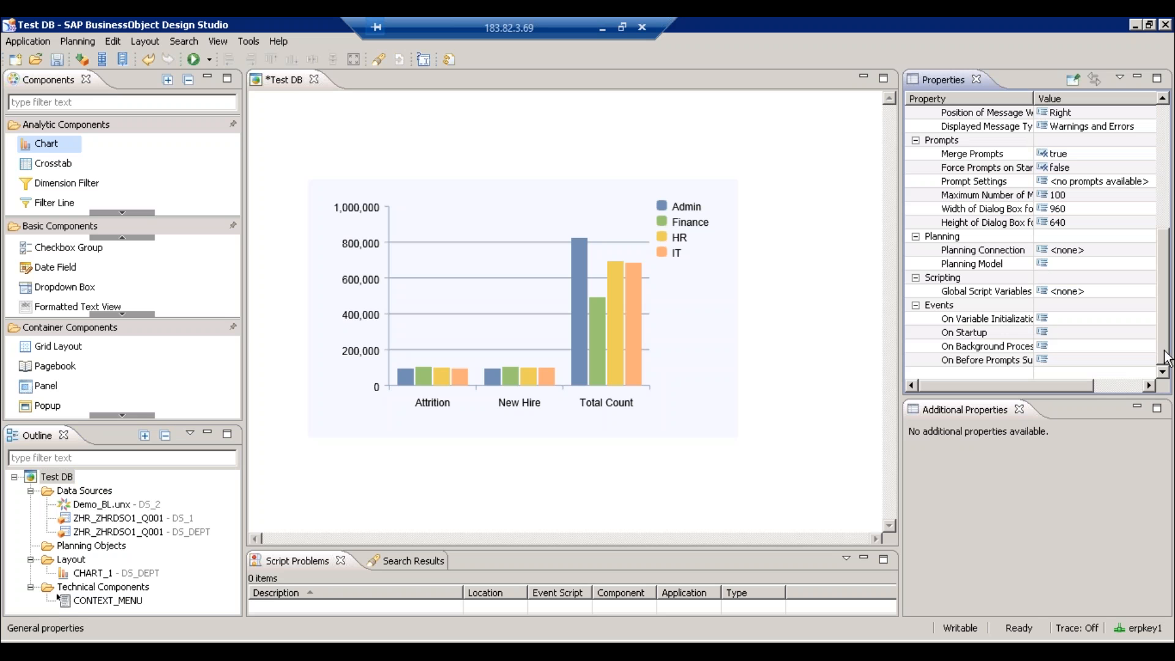
pyautogui.click(1149, 322)
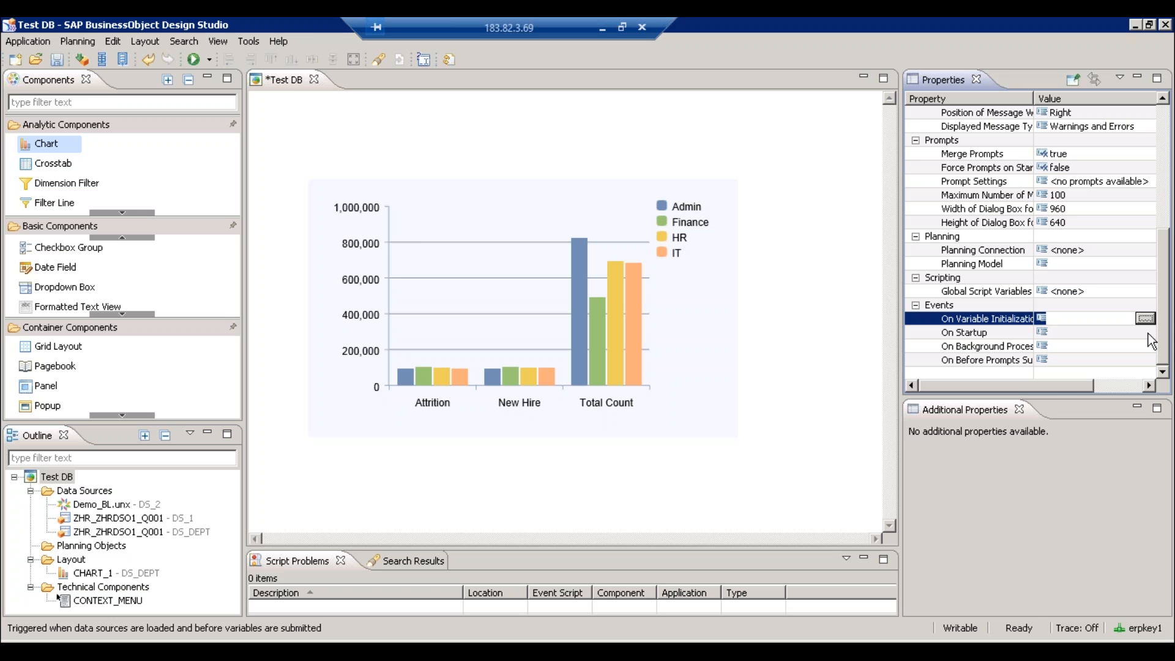
pyautogui.click(1150, 334)
# - Write APPLICATION.setVariableValue in the On Startup script with ZCALMONTH as the variable argument
pyautogui.click(1147, 333)
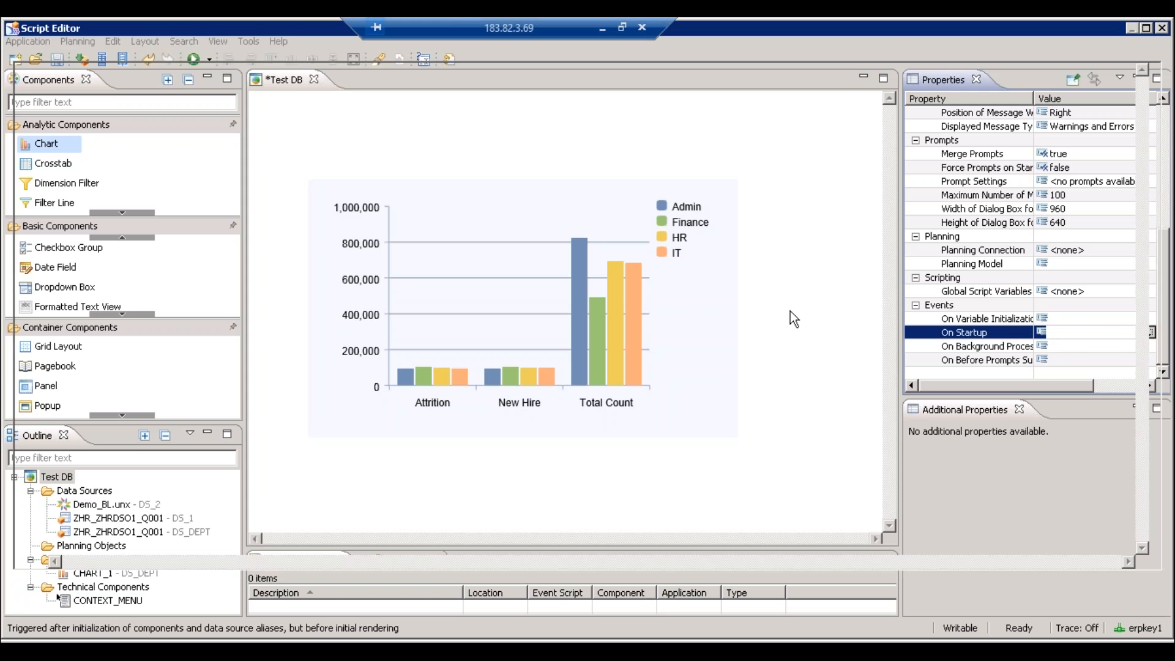
pyautogui.write('APPL')
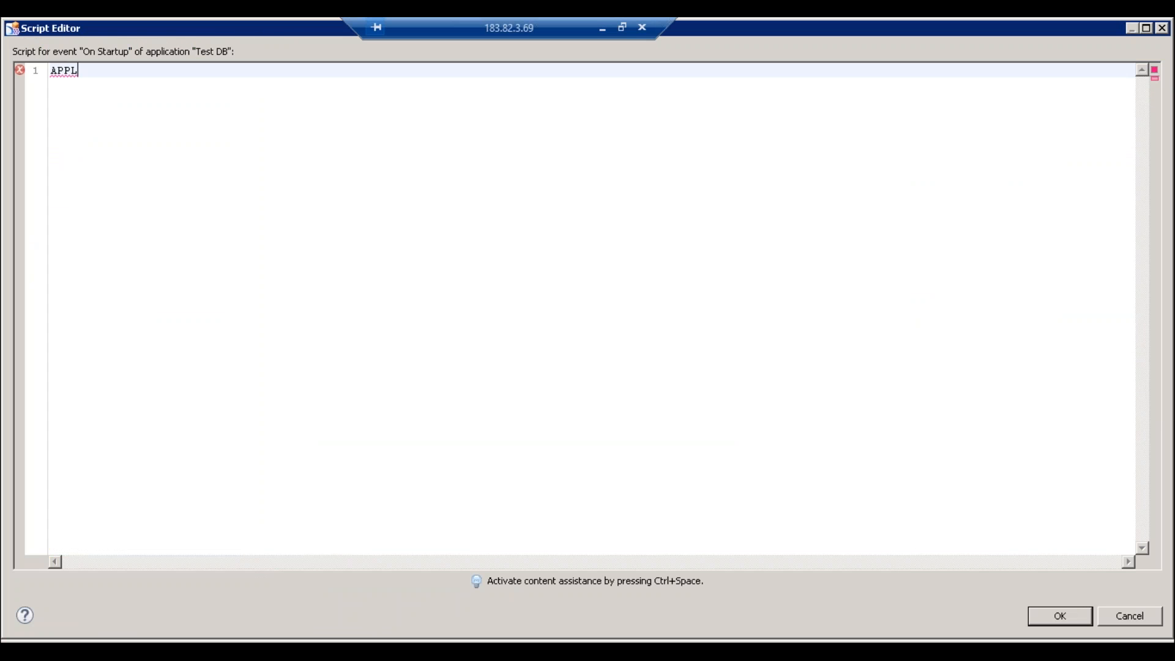
pyautogui.hotkey('ctrl', 'space')
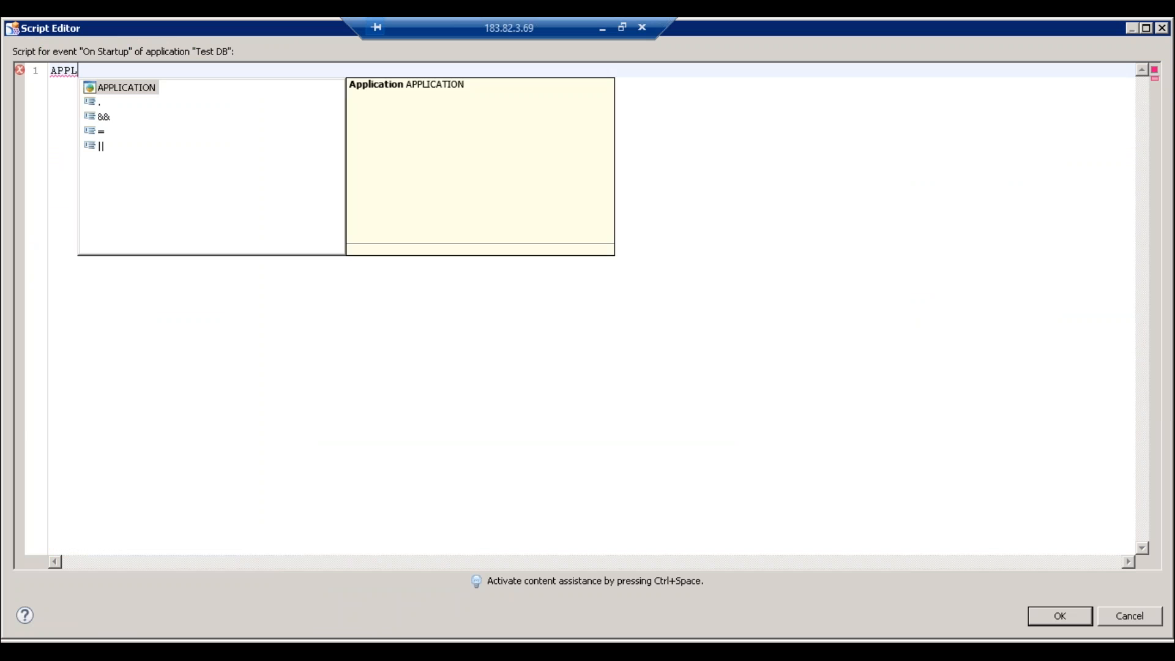
pyautogui.press('Return')
pyautogui.write('.')
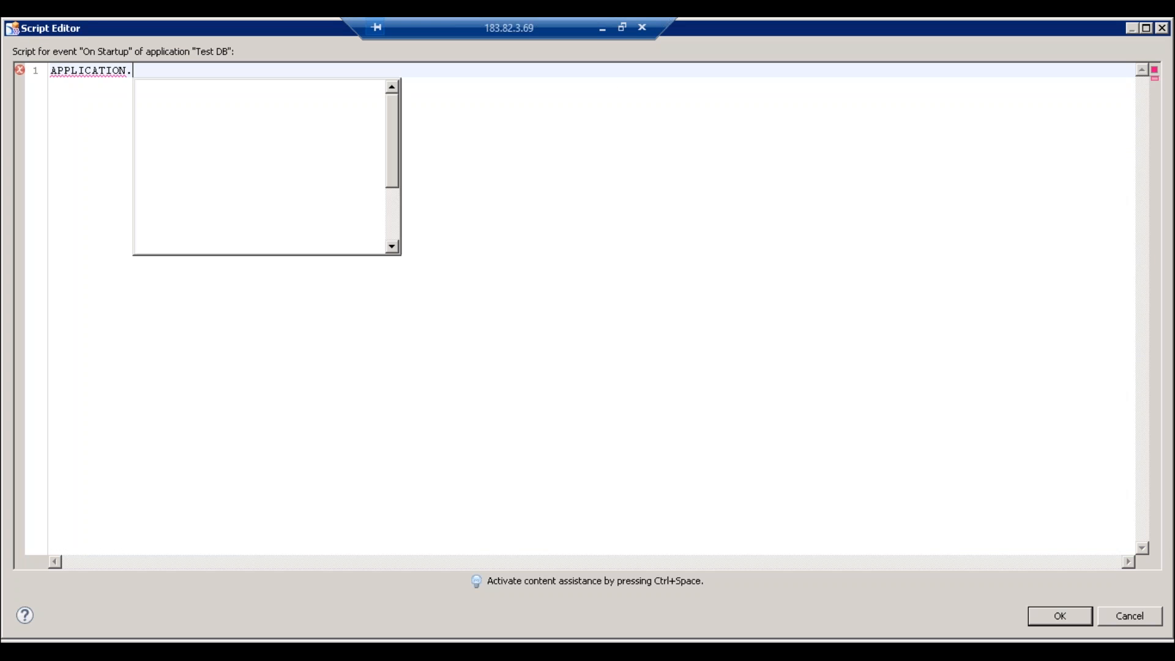
pyautogui.write('set')
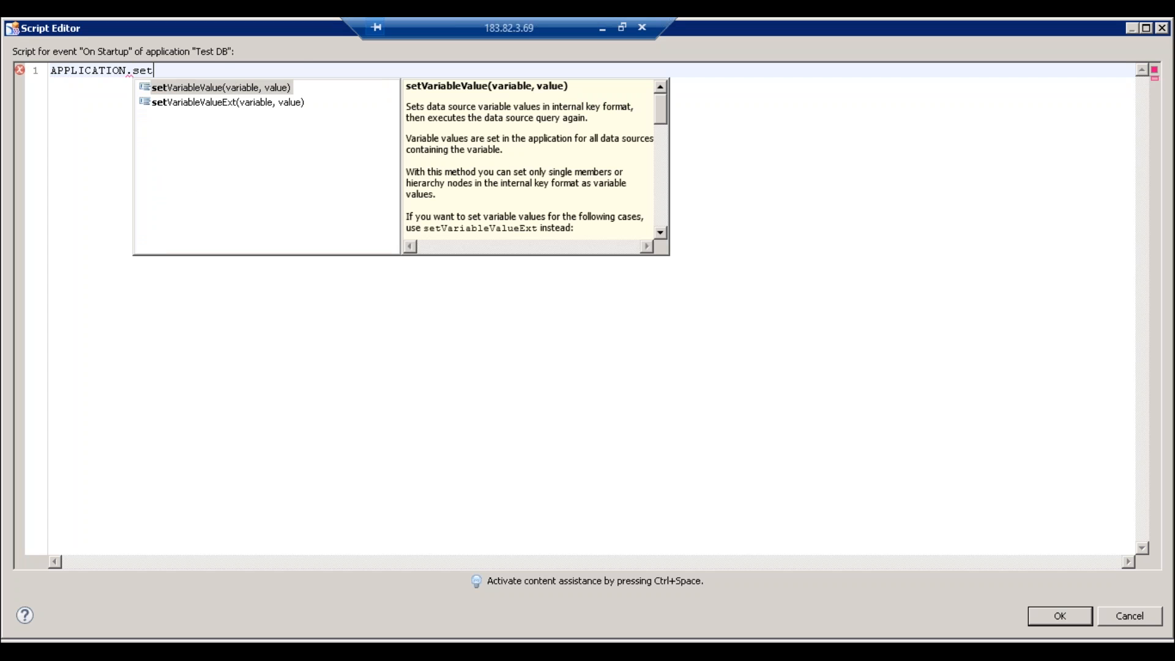
pyautogui.press('Return')
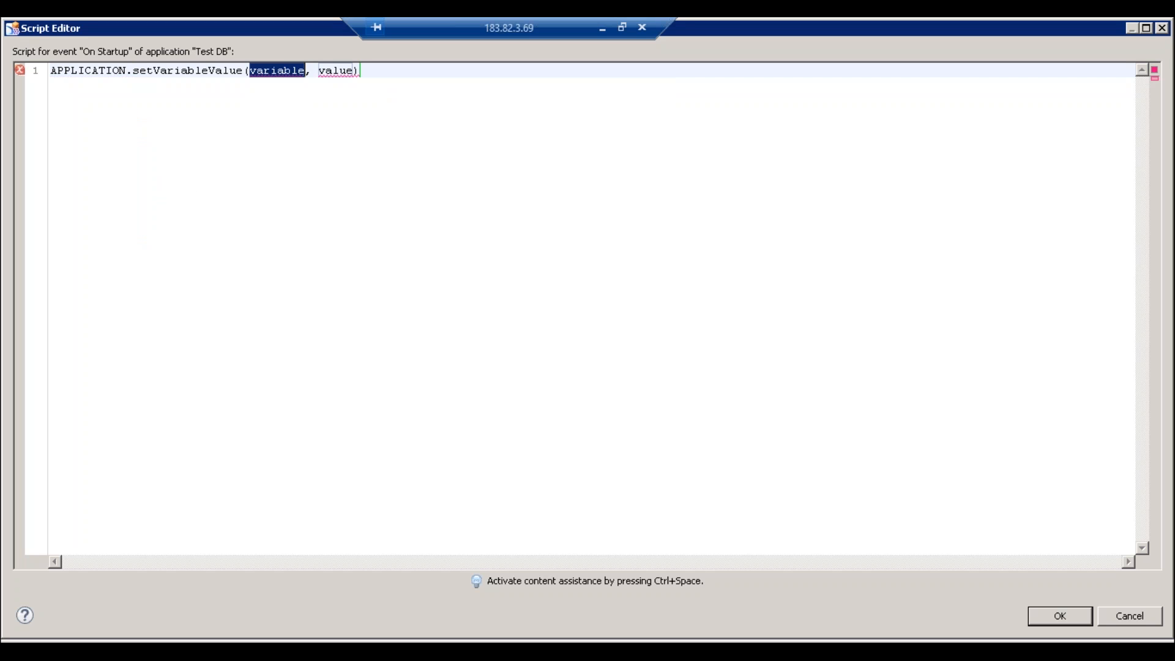
pyautogui.write('2')
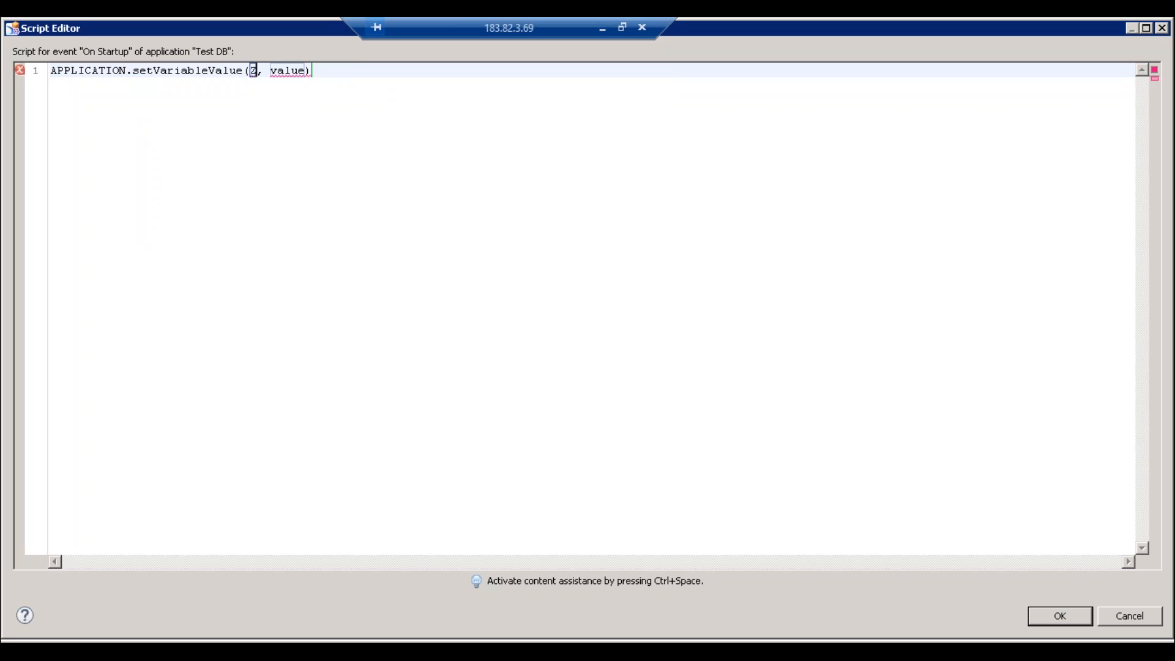
pyautogui.write('CALMONTH')
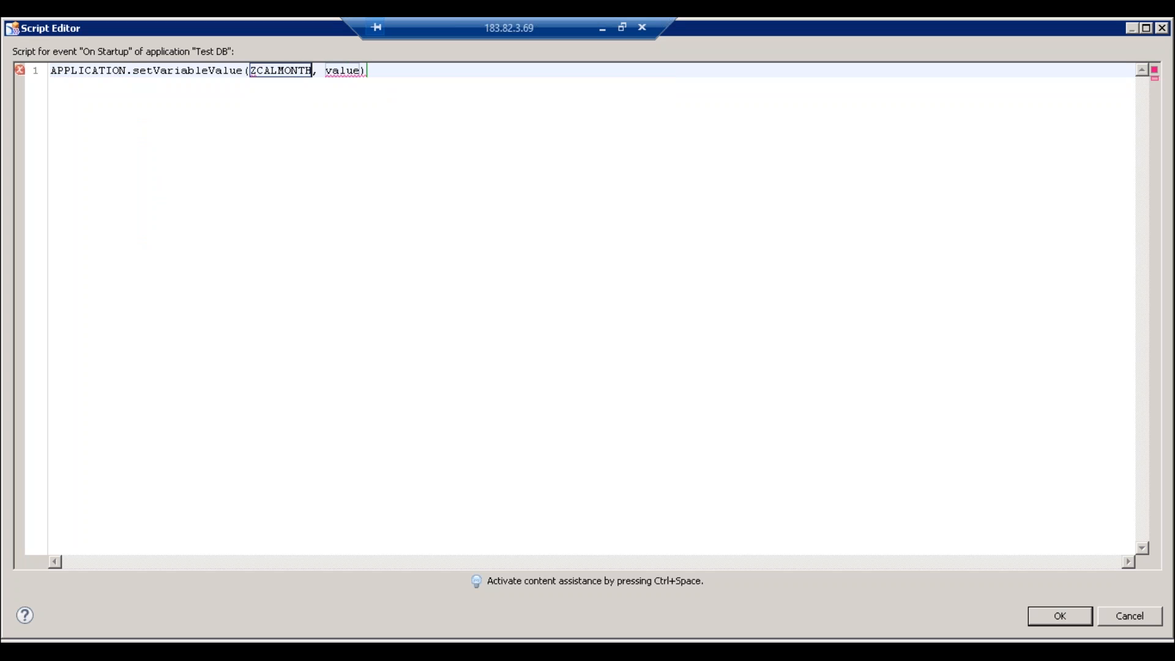
pyautogui.click(278, 71)
pyautogui.click(264, 70)
pyautogui.moveTo(297, 90)
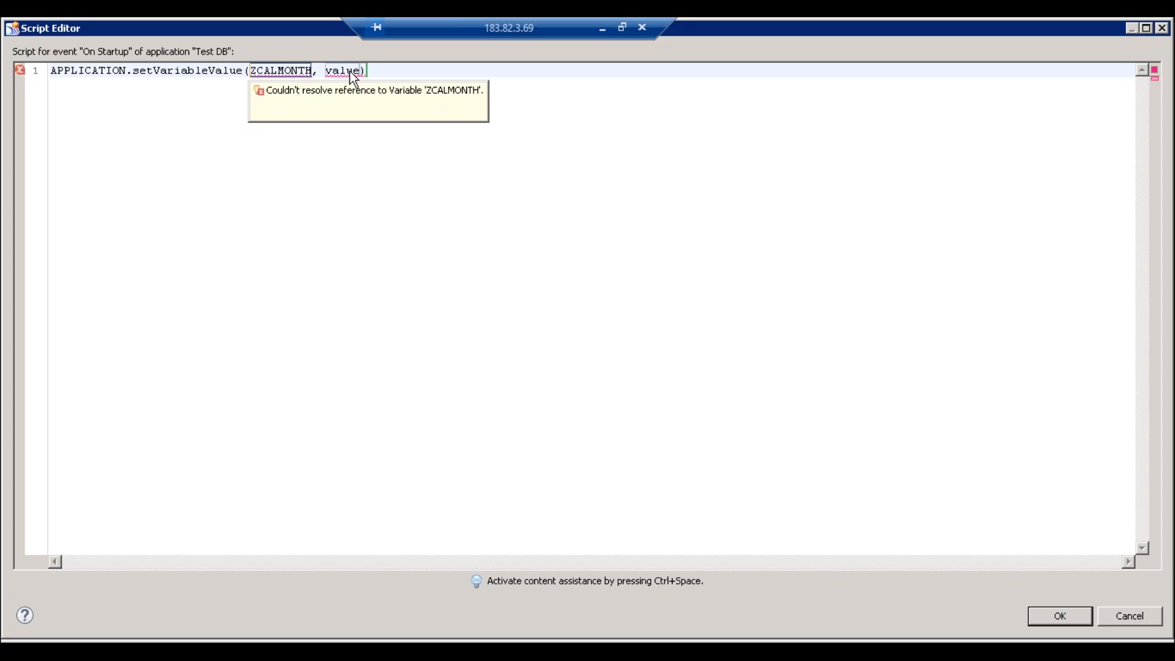
pyautogui.moveTo(352, 70)
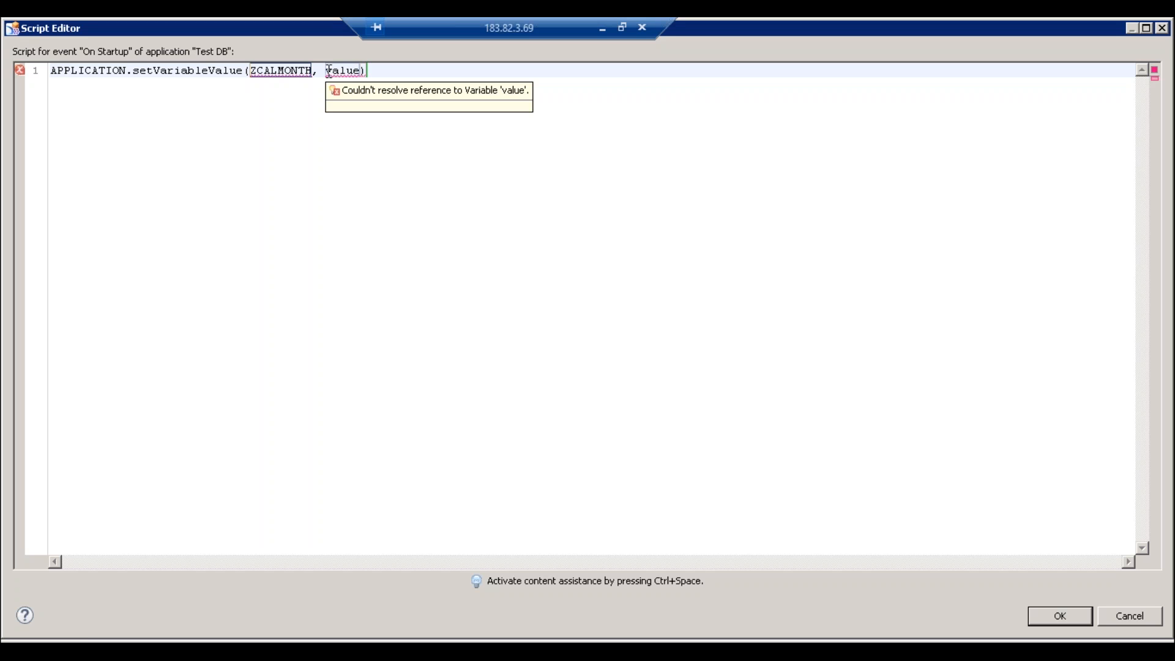
# - Select the ZCALMONTH argument and check its unresolved-reference error tips
pyautogui.doubleClick(279, 76)
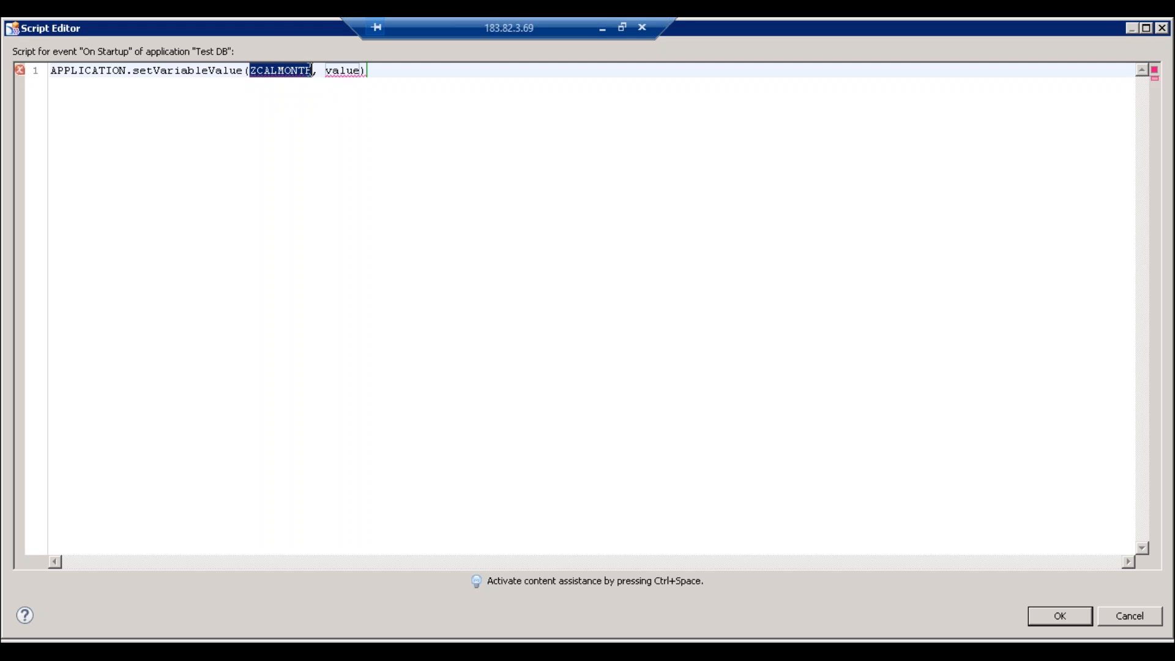
pyautogui.moveTo(279, 64)
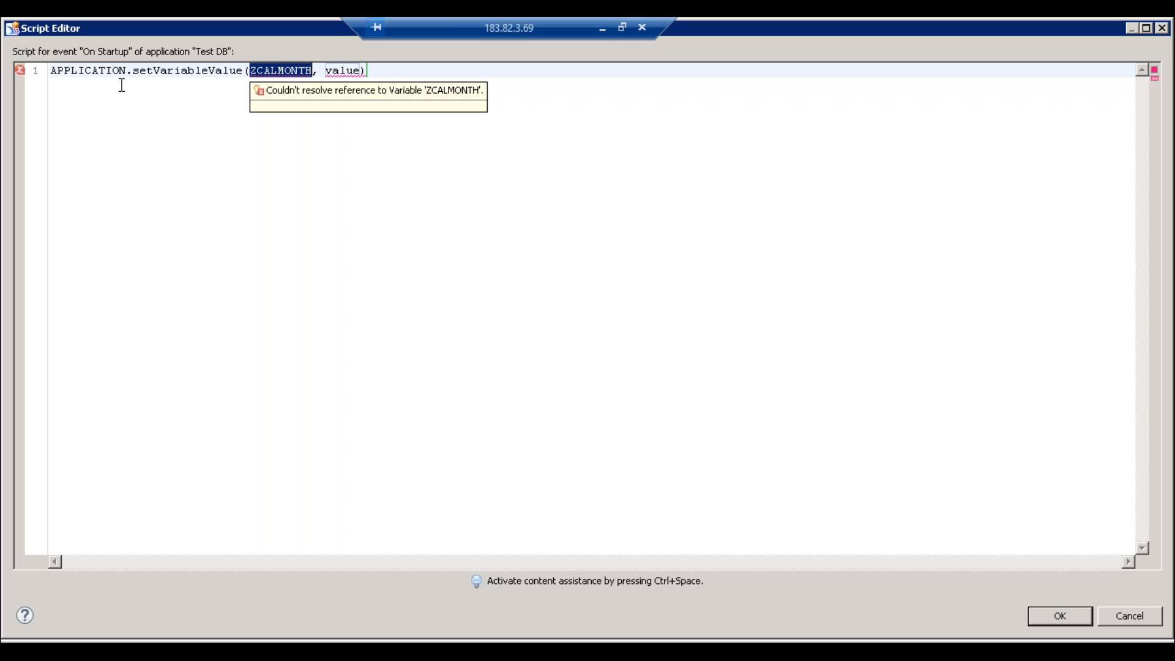
pyautogui.moveTo(359, 75)
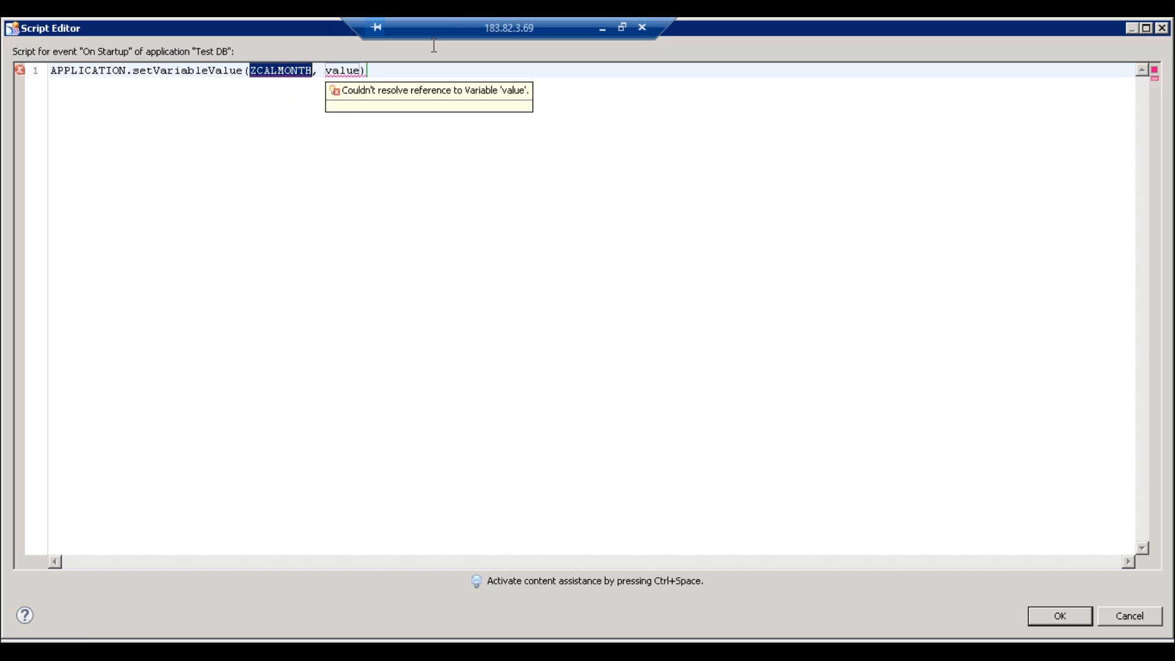
pyautogui.click(376, 65)
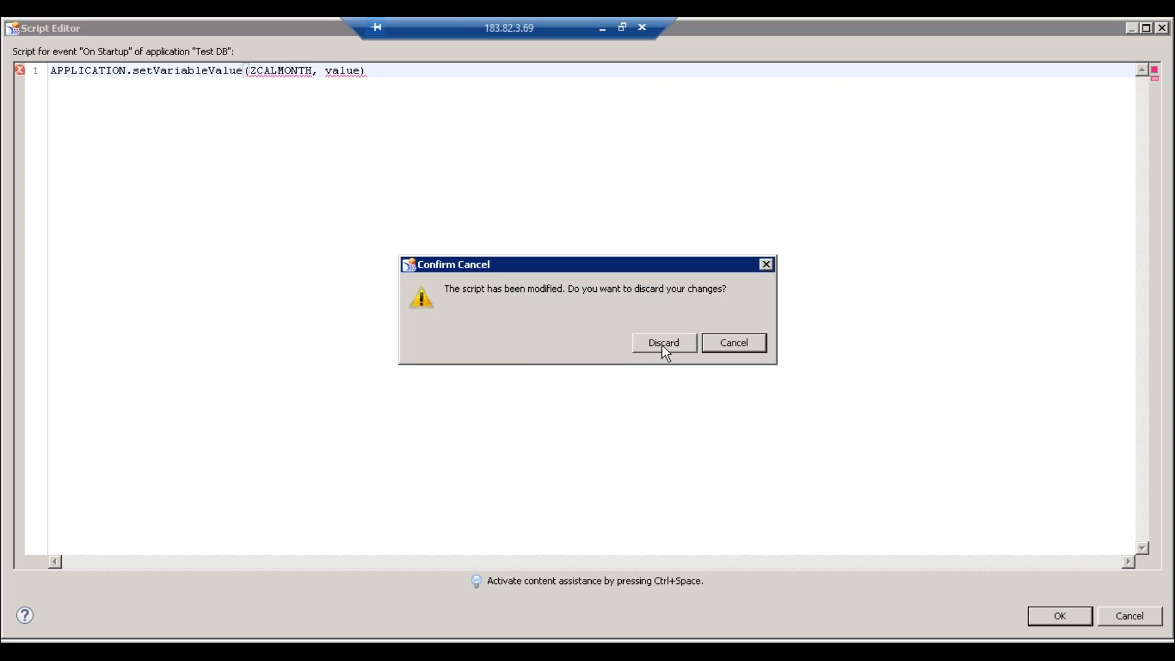
# - Discard the script changes and review data sources DS_1 and DS_2 in the Outline
pyautogui.click(664, 344)
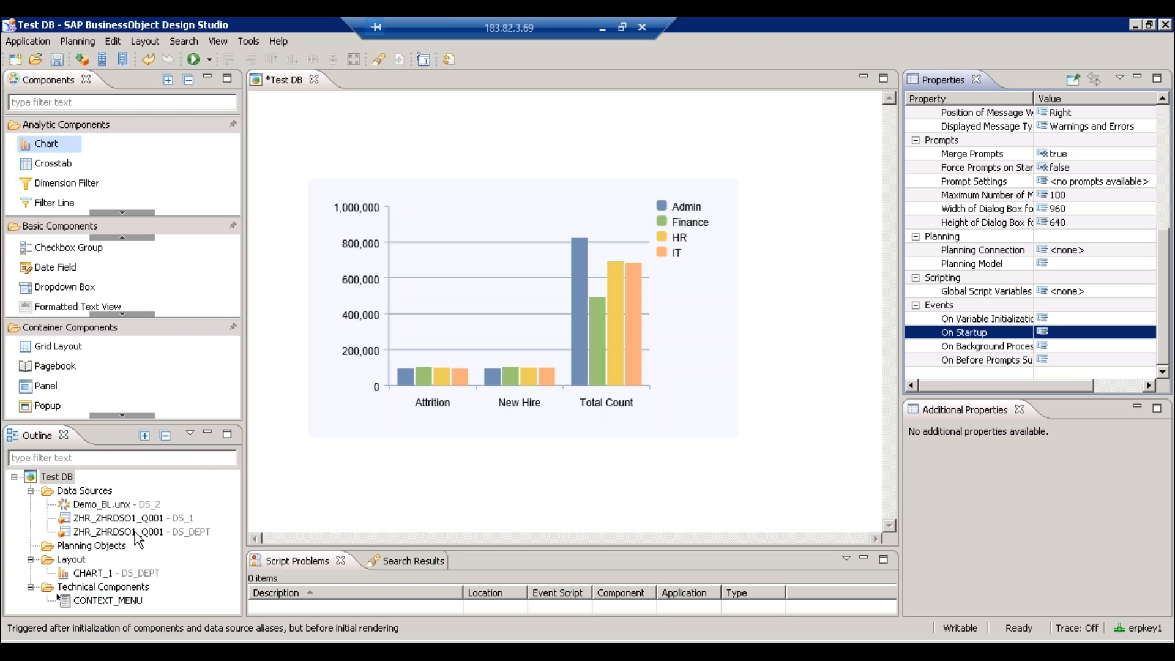
pyautogui.click(104, 520)
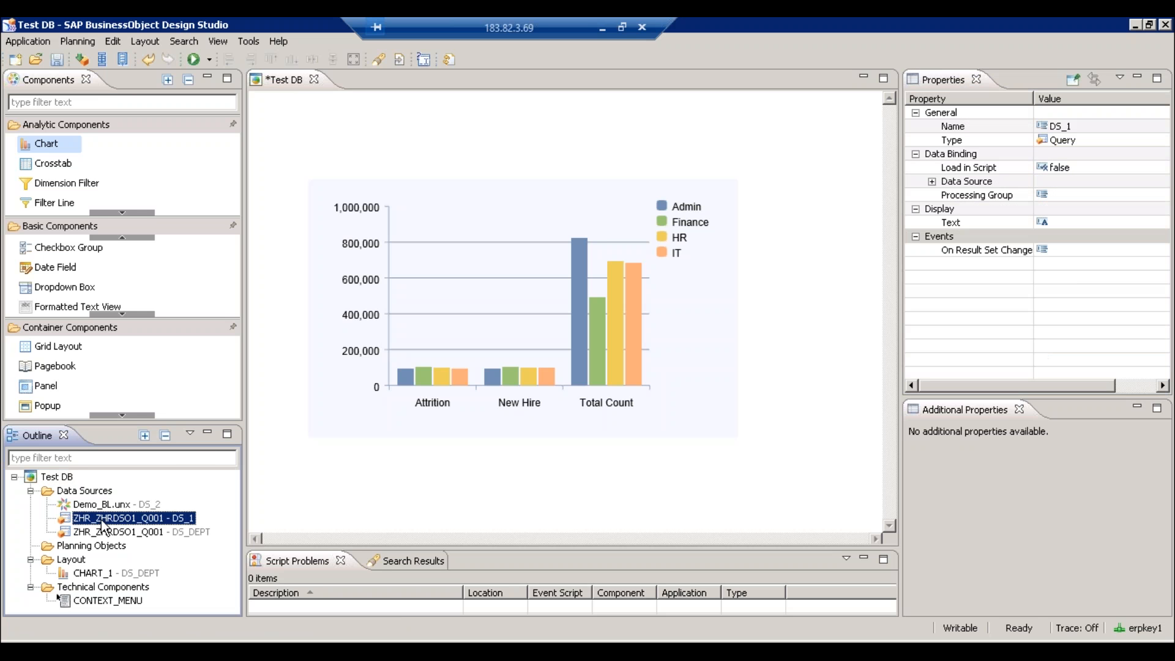
pyautogui.click(113, 509)
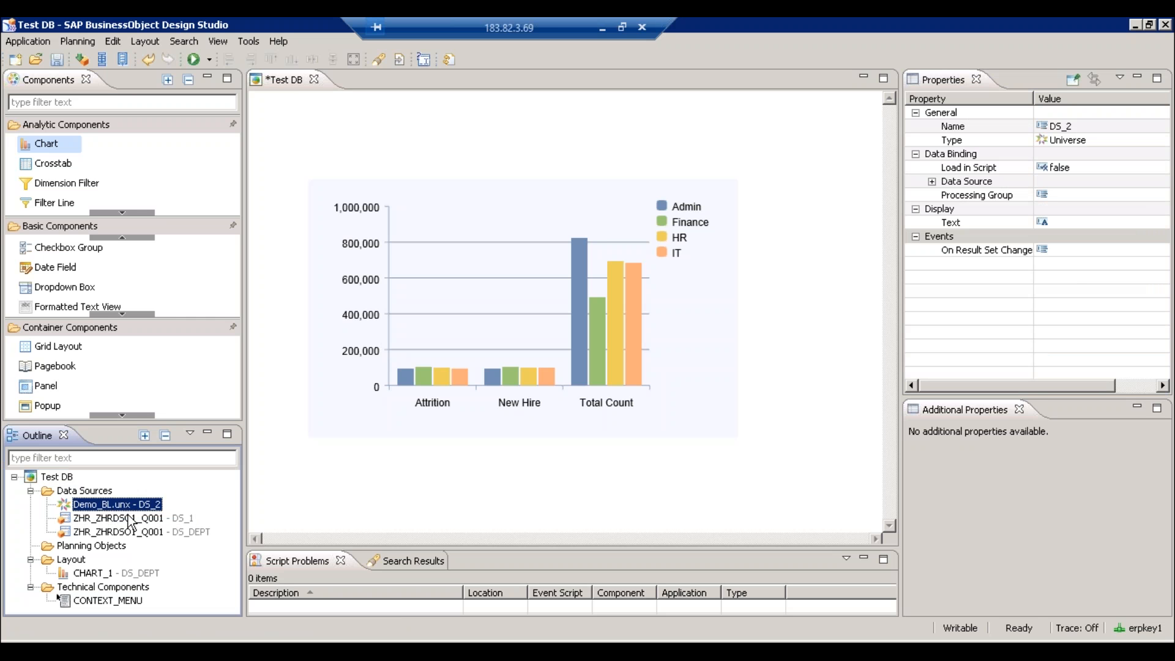
pyautogui.rightClick(91, 493)
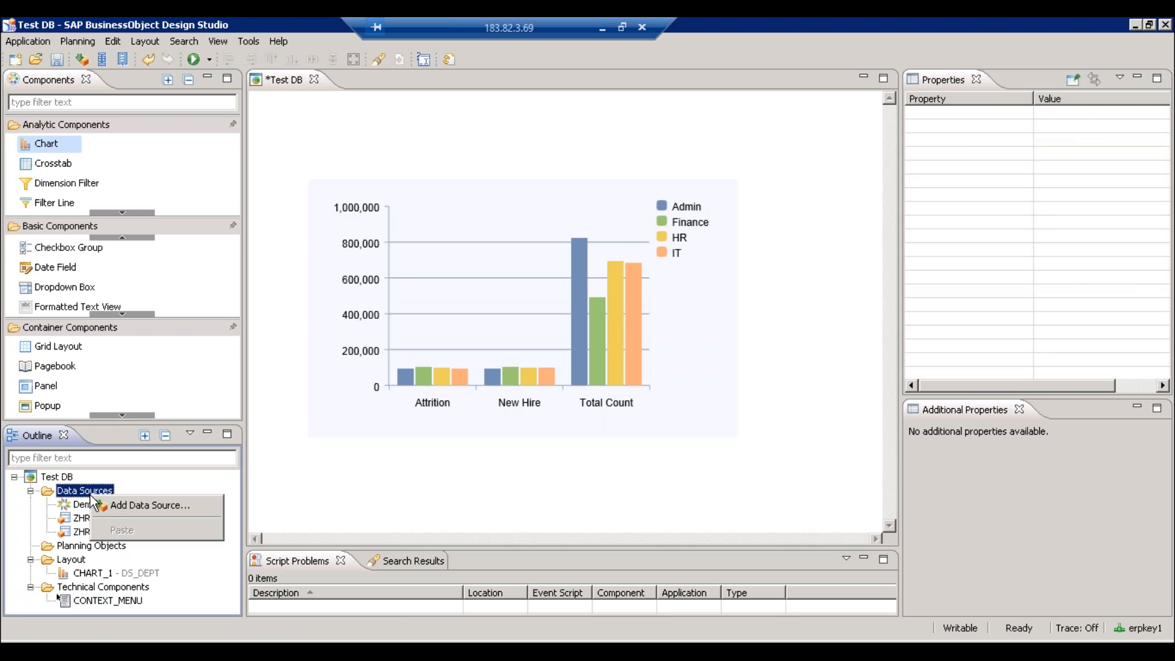
# - Add DS_3 on Demo_BL.unx with the Top10 Category query objects and view its properties
pyautogui.click(119, 505)
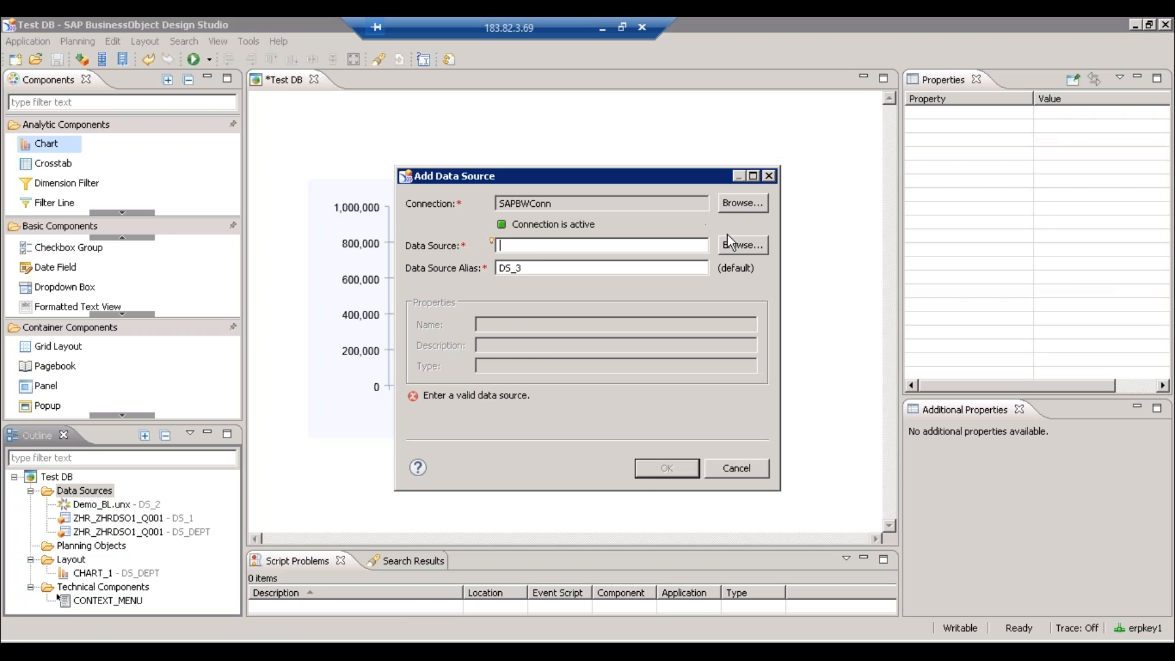
pyautogui.click(742, 203)
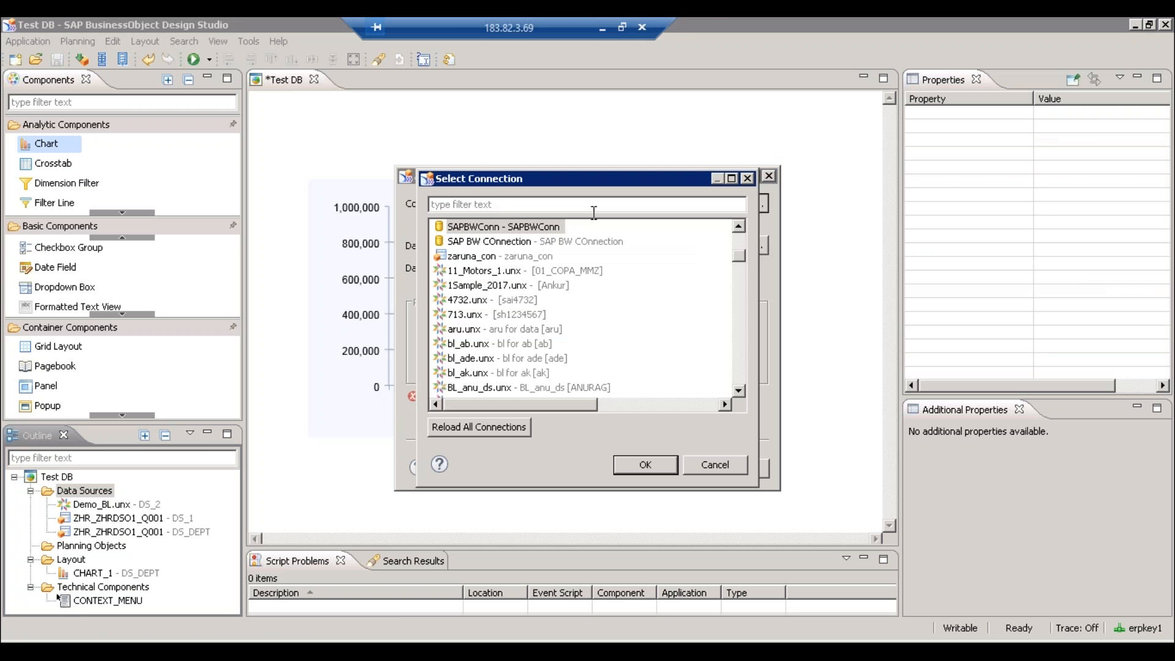
pyautogui.click(496, 208)
pyautogui.write('demo')
pyautogui.doubleClick(487, 227)
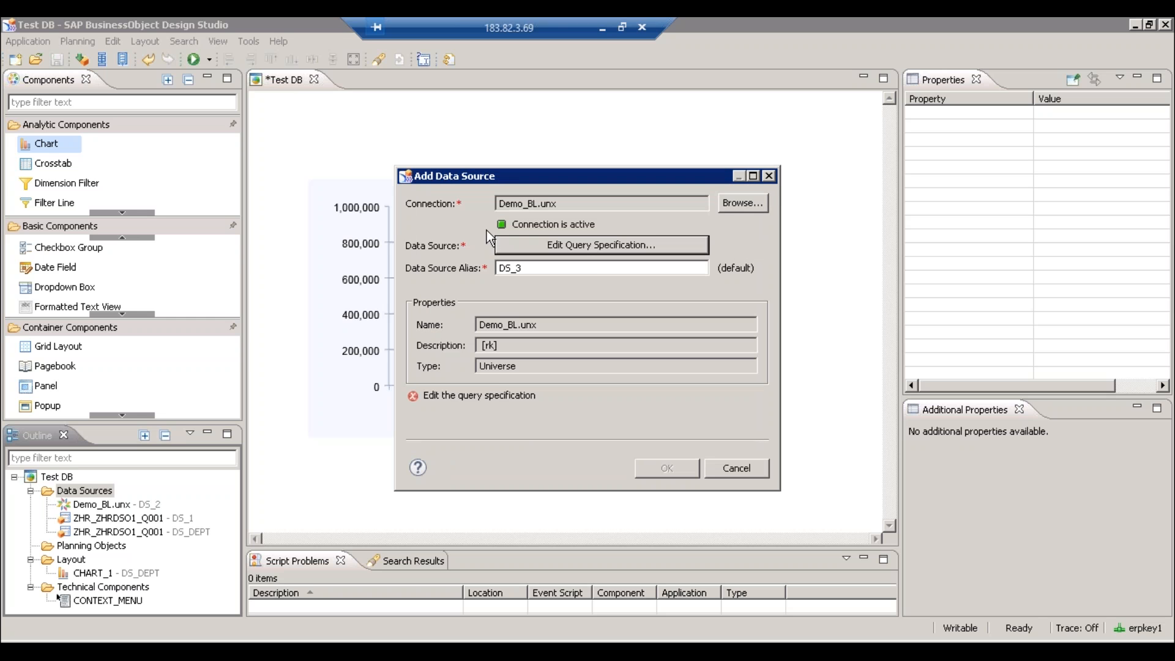
pyautogui.click(586, 251)
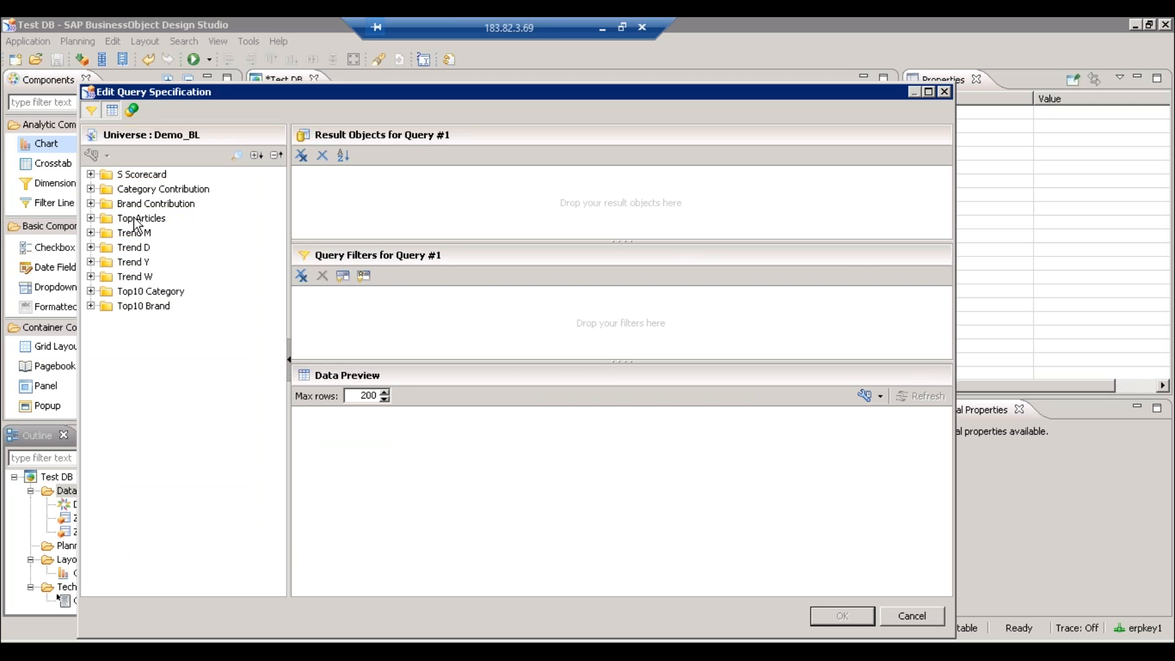
pyautogui.click(135, 234)
pyautogui.moveTo(160, 293); pyautogui.dragTo(399, 218)
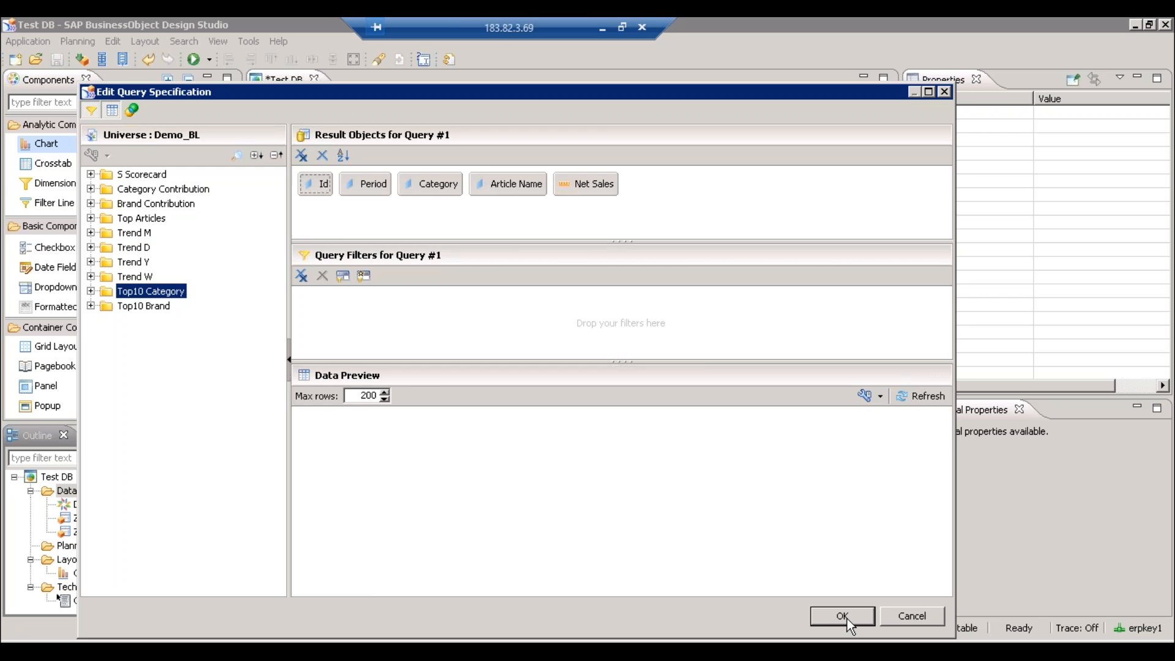
pyautogui.click(847, 619)
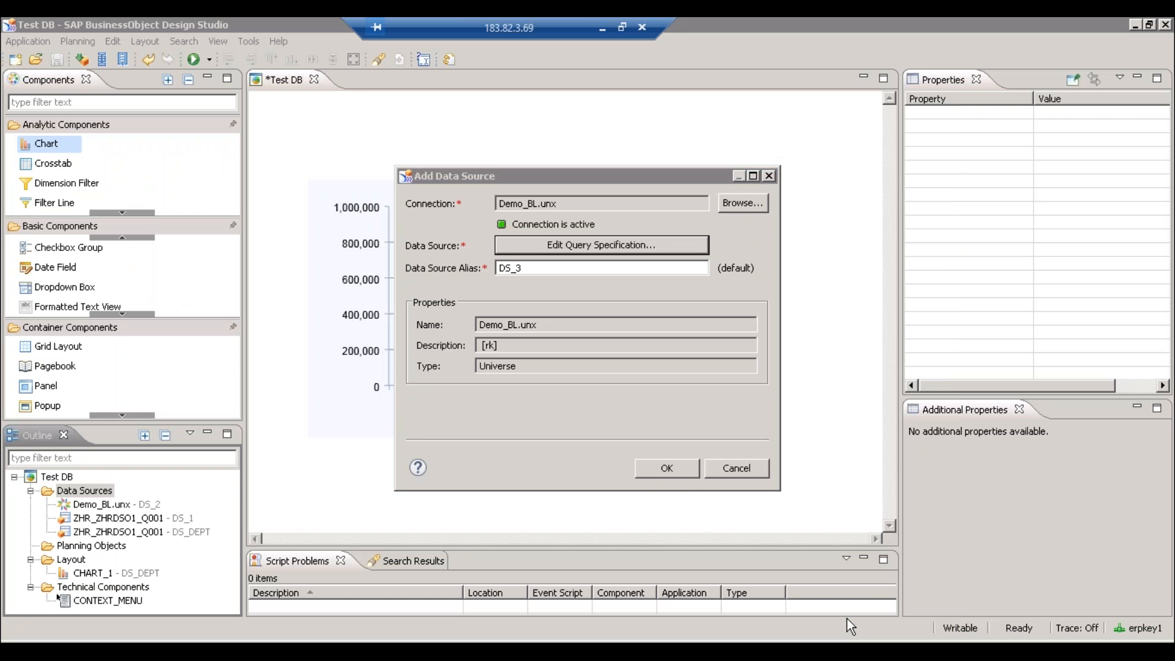
pyautogui.click(667, 468)
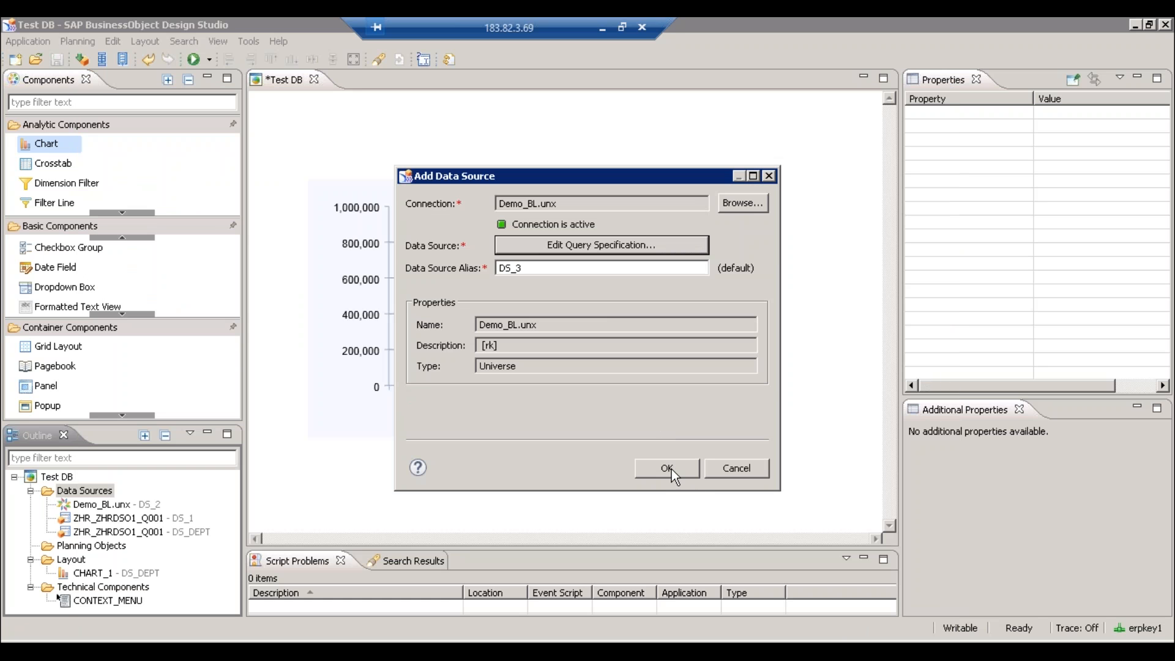
pyautogui.click(109, 517)
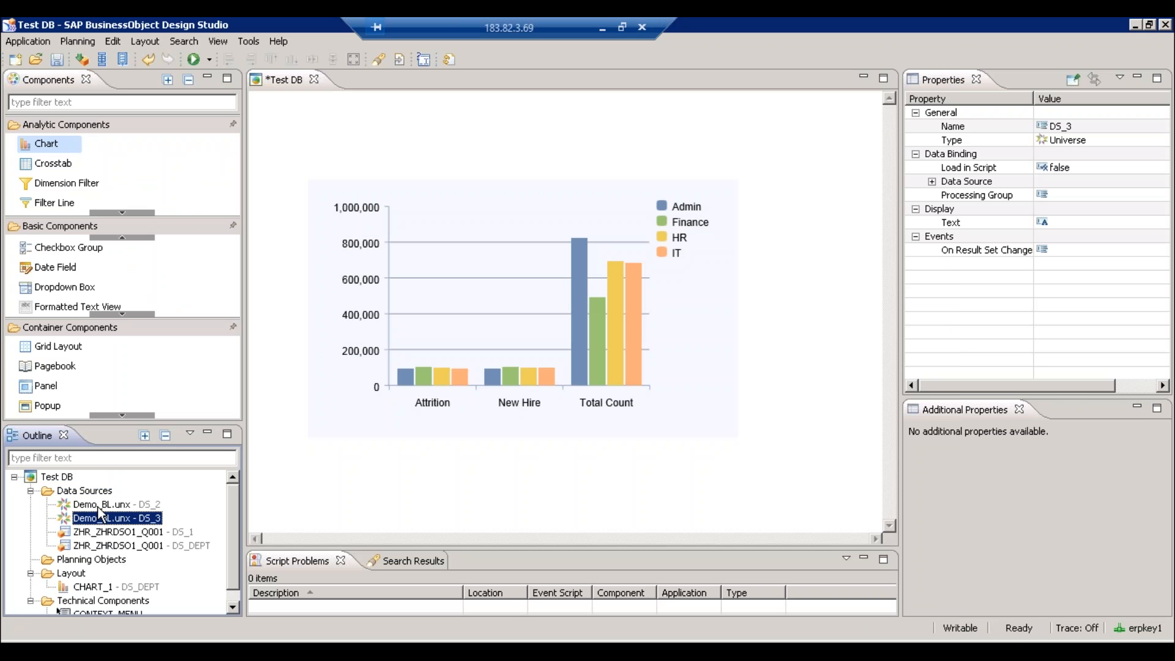
# - Replace DS_2's query result objects with the Top10 Brand folder and apply the exchanged data source
pyautogui.click(99, 505)
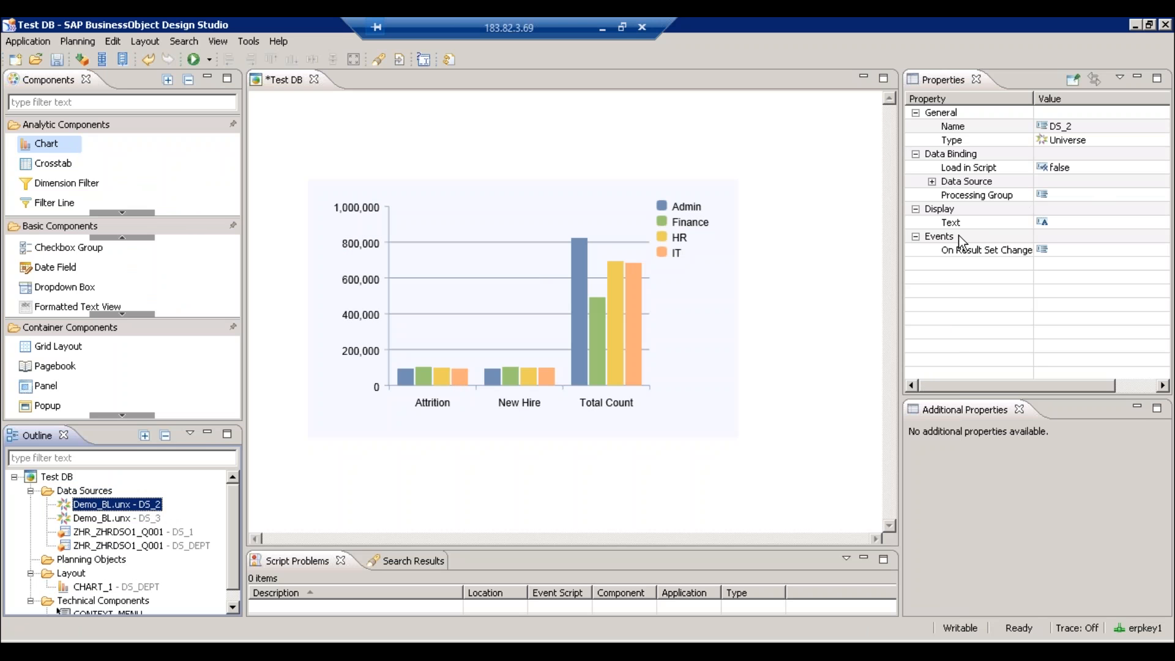
pyautogui.click(932, 181)
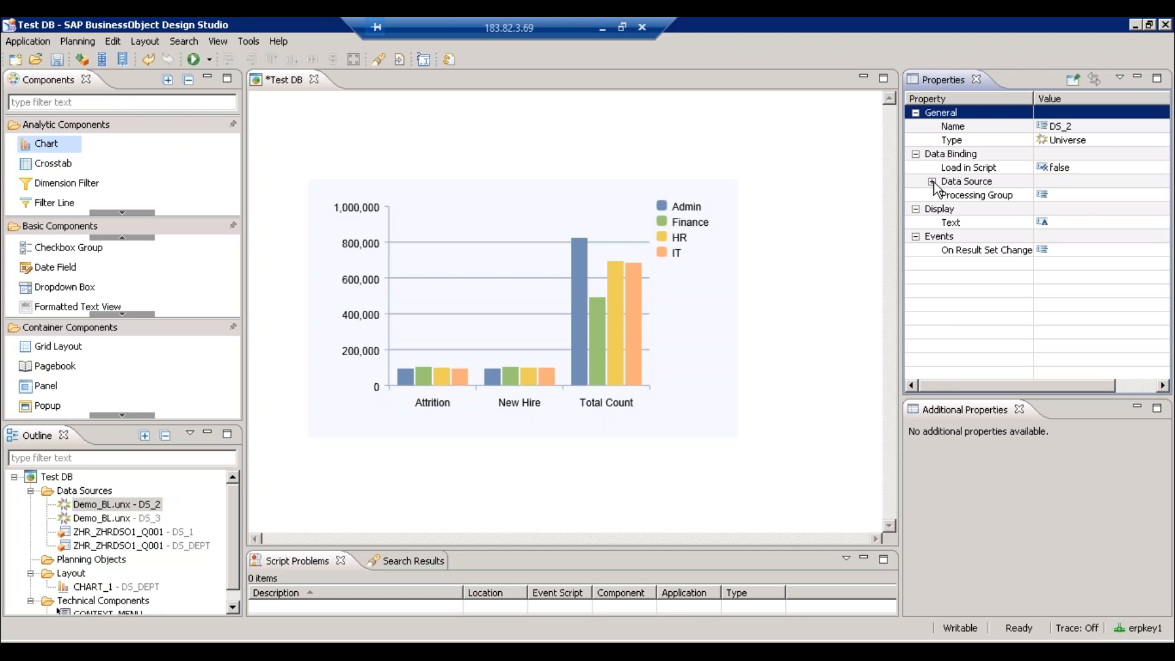
pyautogui.click(1160, 195)
pyautogui.click(1159, 195)
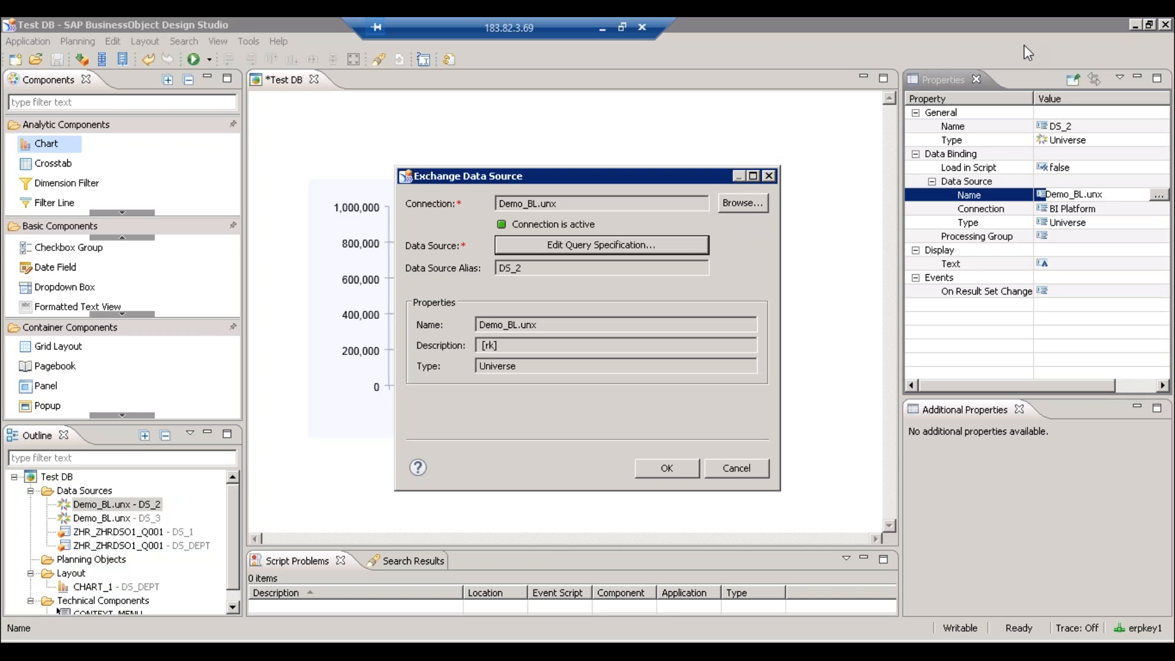
pyautogui.click(555, 245)
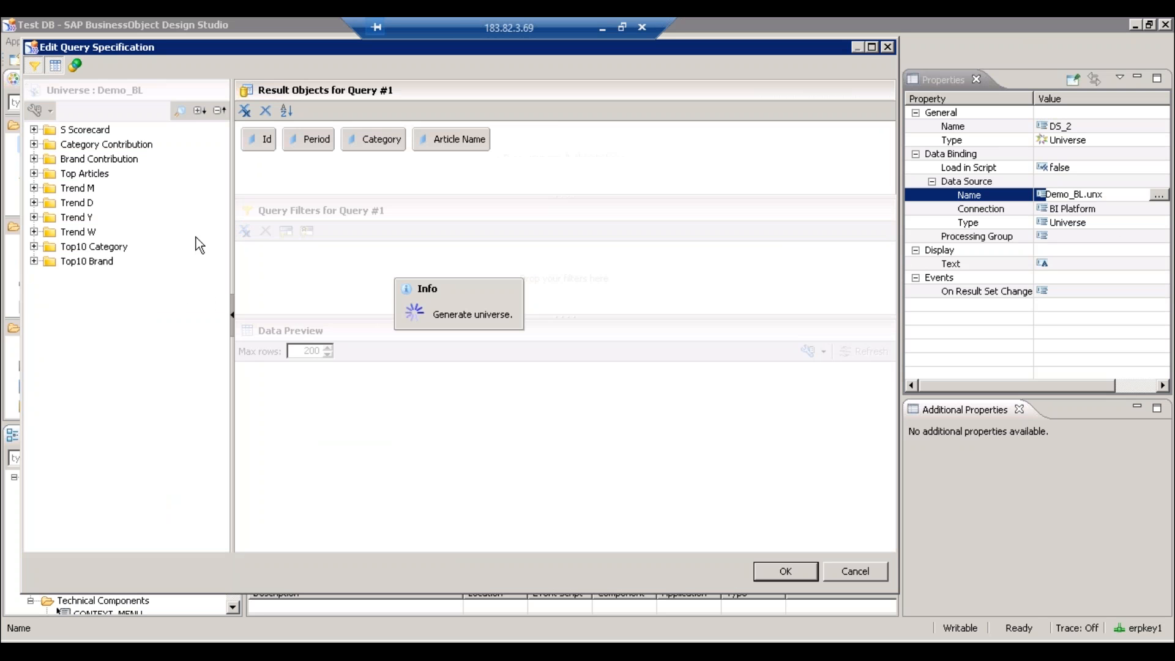
pyautogui.click(267, 139)
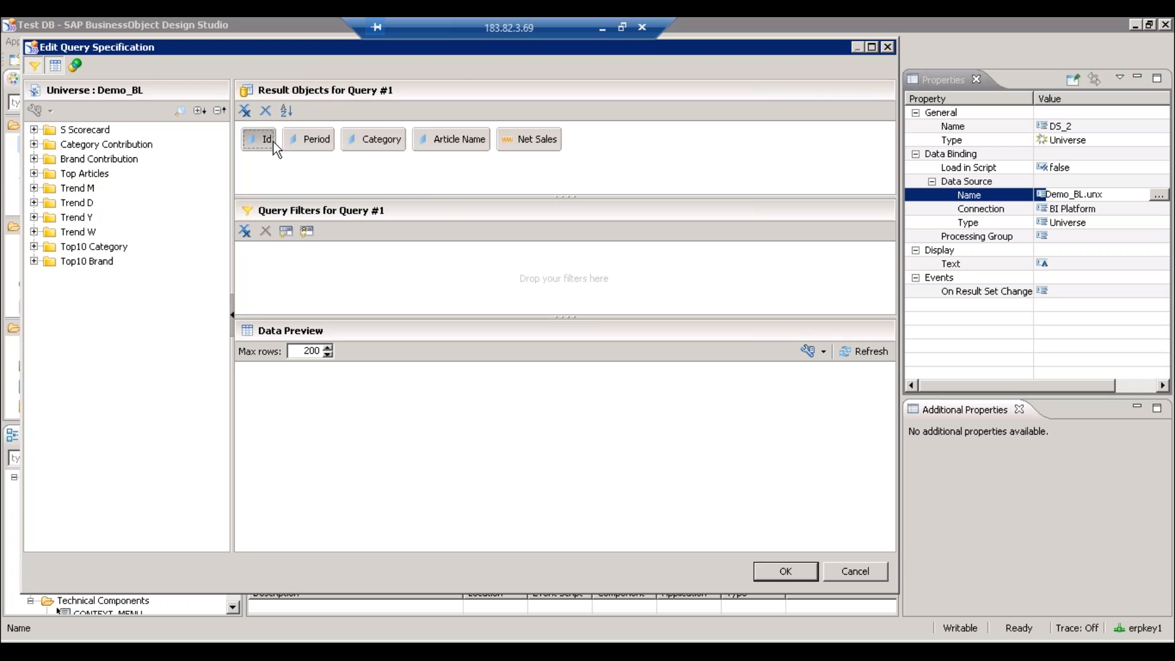
pyautogui.click(502, 138)
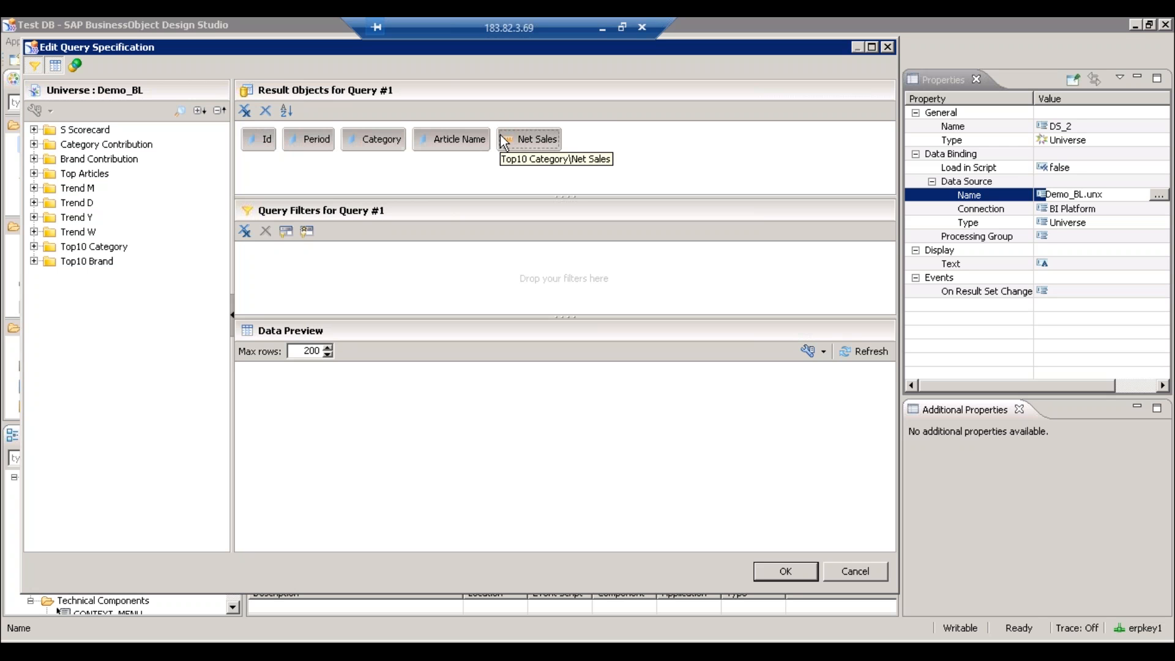
pyautogui.press('Delete')
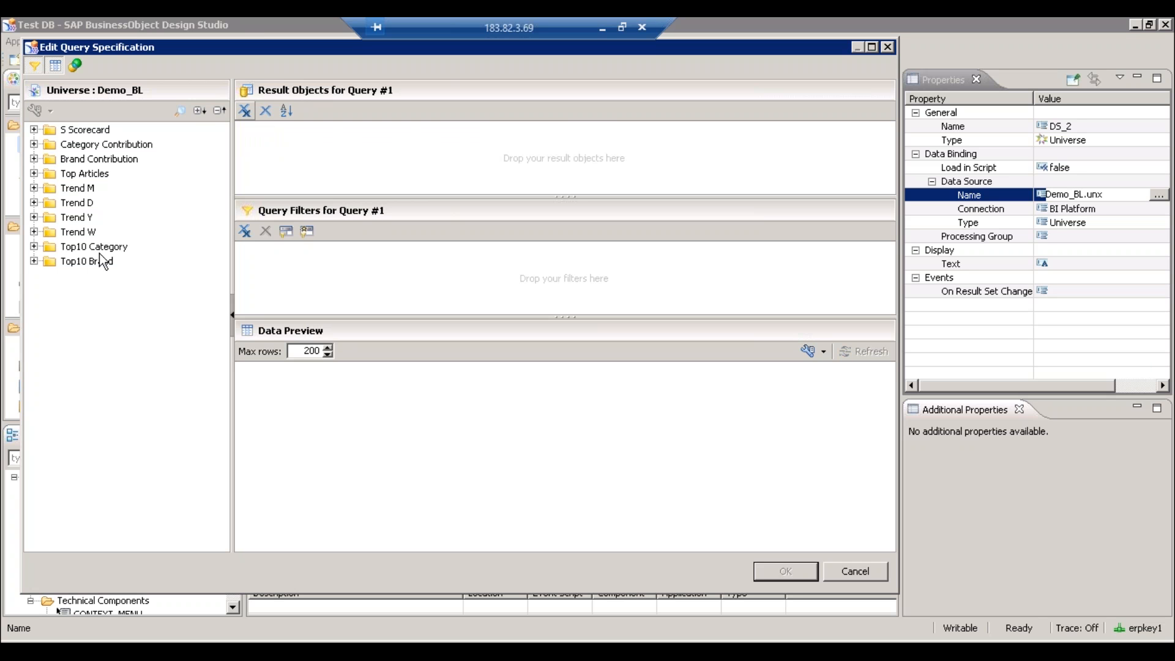
pyautogui.moveTo(98, 262); pyautogui.dragTo(368, 159)
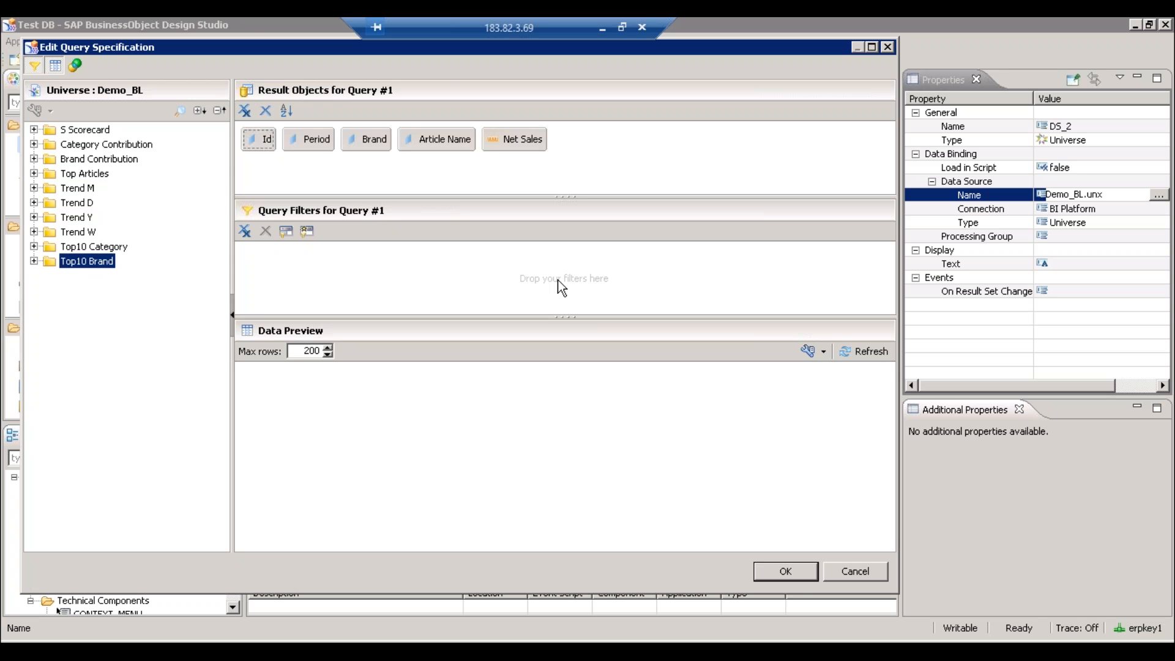
pyautogui.click(787, 571)
pyautogui.click(667, 468)
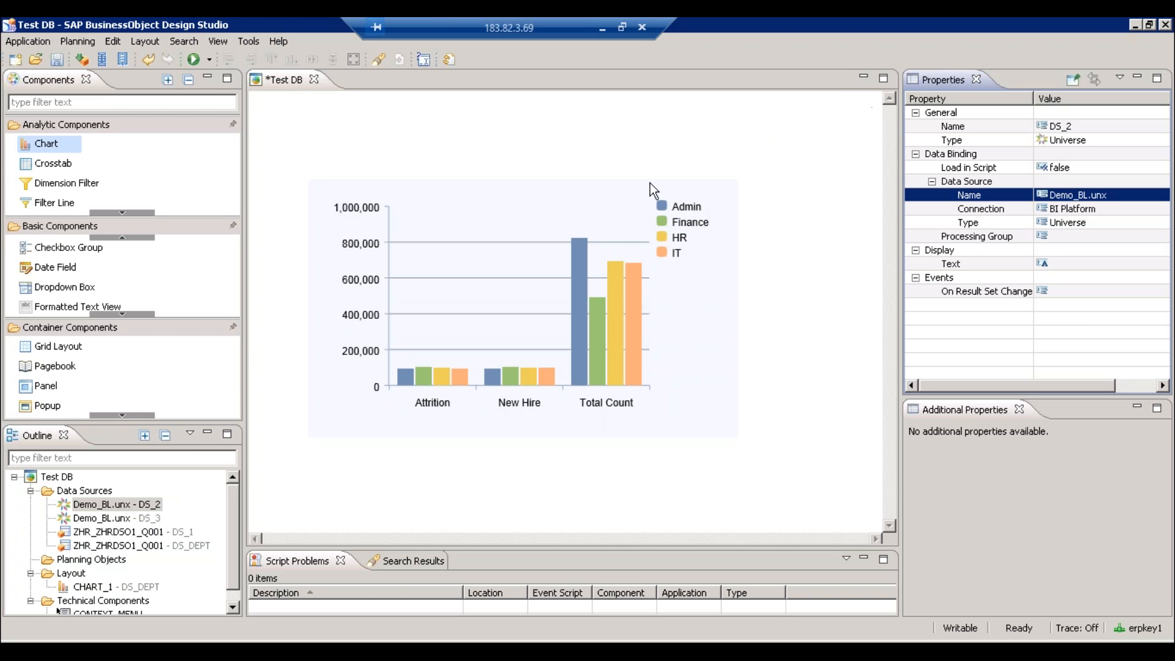
# - Set DS_2's initial view with Period and then Article Name in rows
pyautogui.rightClick(126, 507)
pyautogui.click(192, 456)
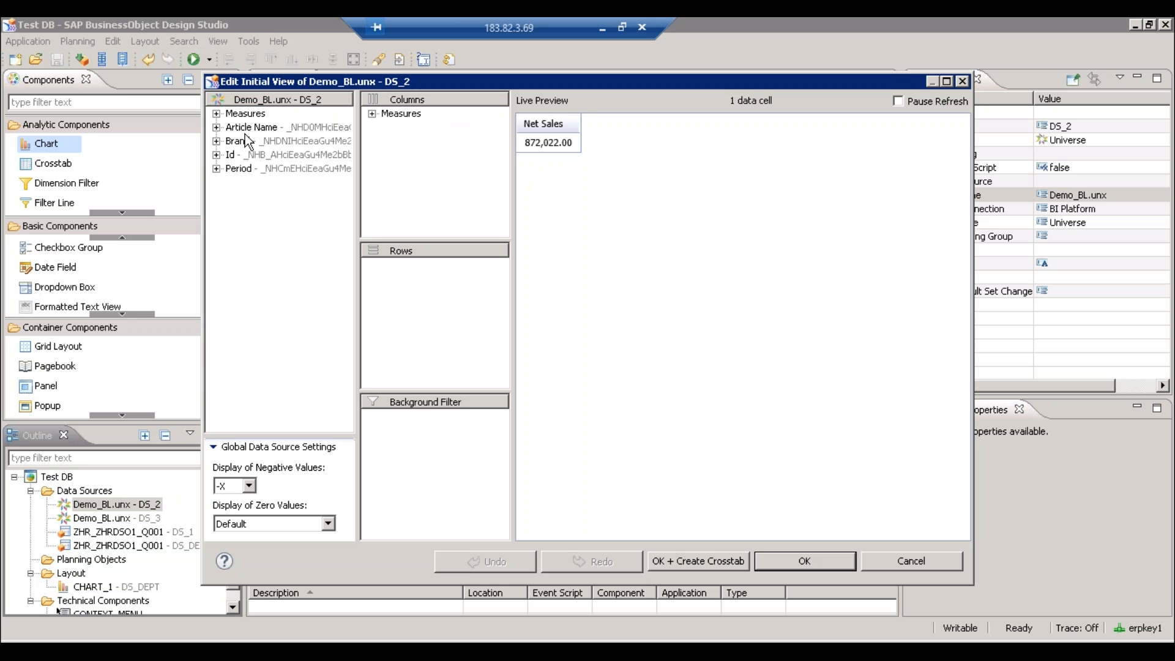
pyautogui.click(269, 168)
pyautogui.moveTo(273, 159); pyautogui.dragTo(403, 270)
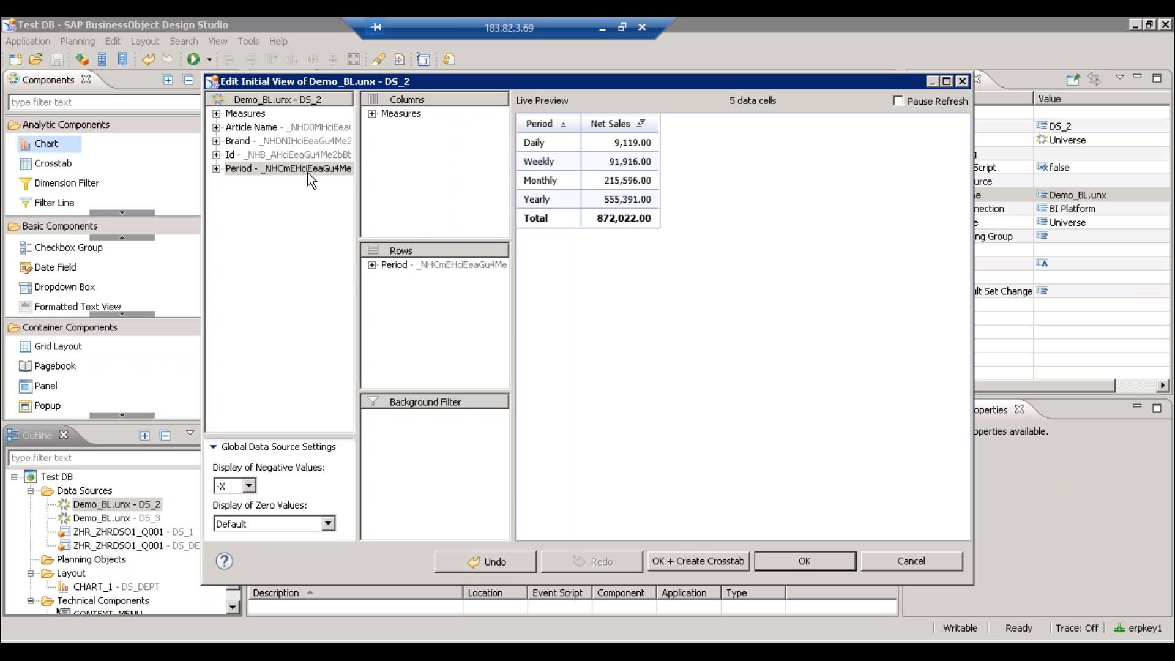
pyautogui.click(251, 127)
pyautogui.moveTo(420, 233); pyautogui.dragTo(434, 295)
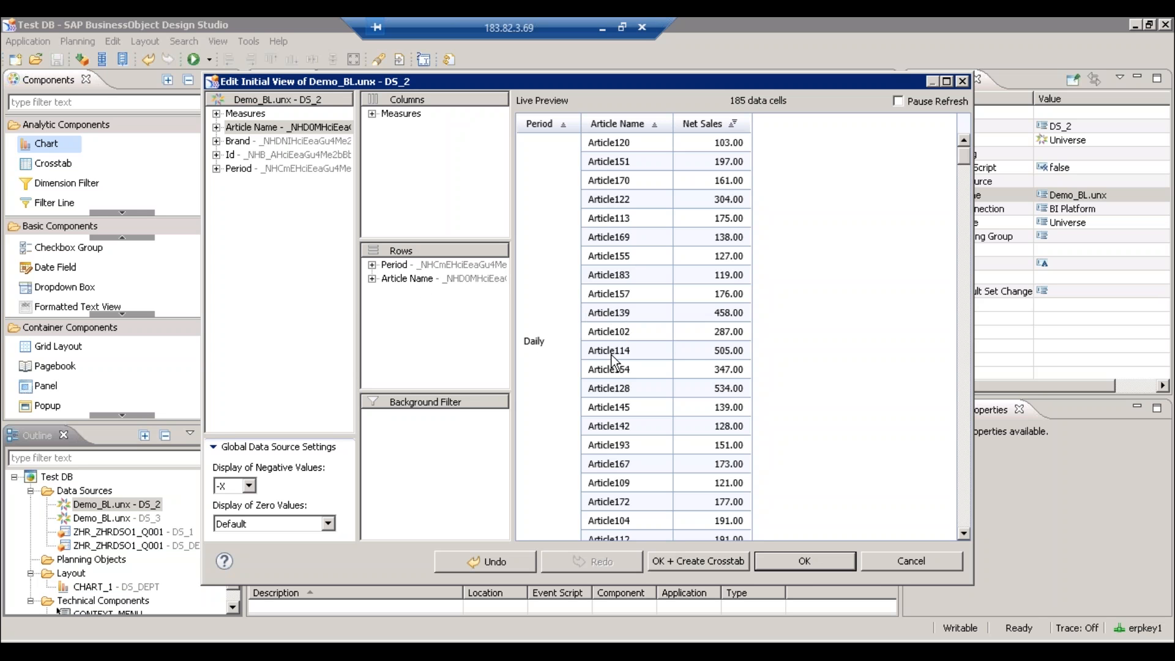
pyautogui.click(965, 405)
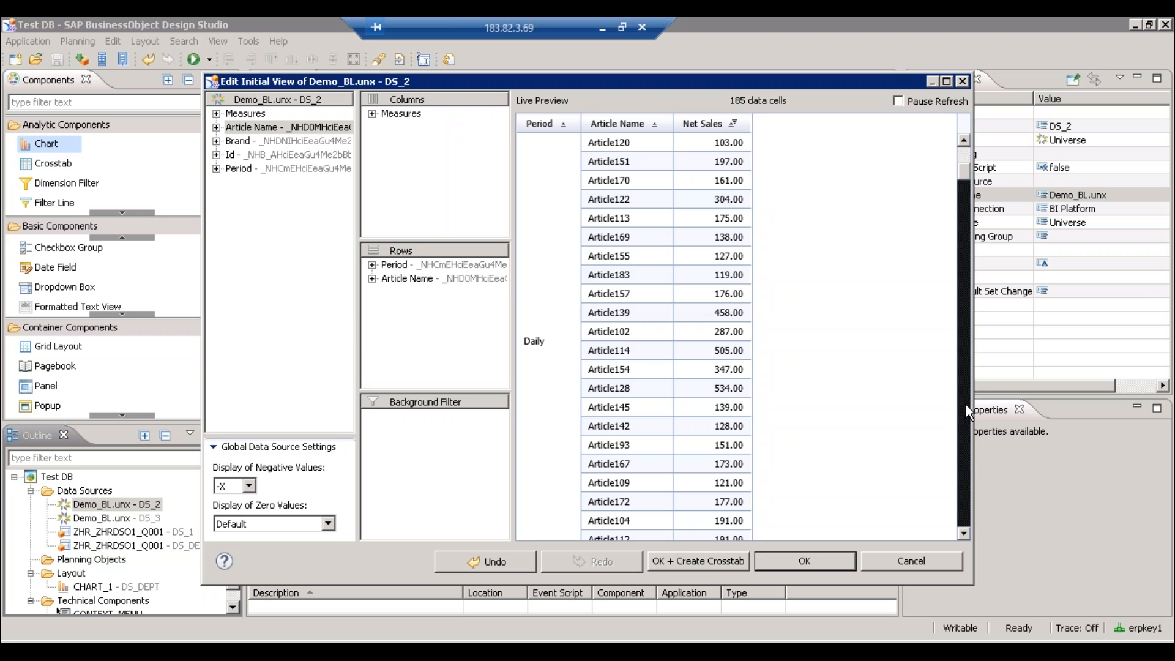
pyautogui.click(964, 403)
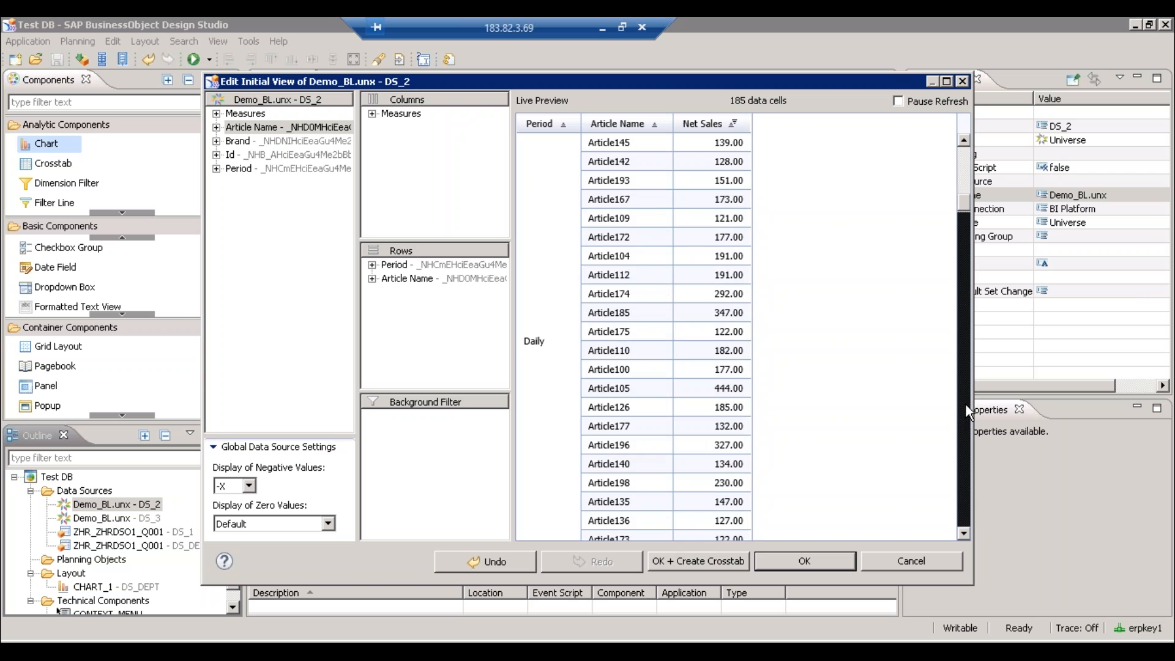
pyautogui.click(965, 403)
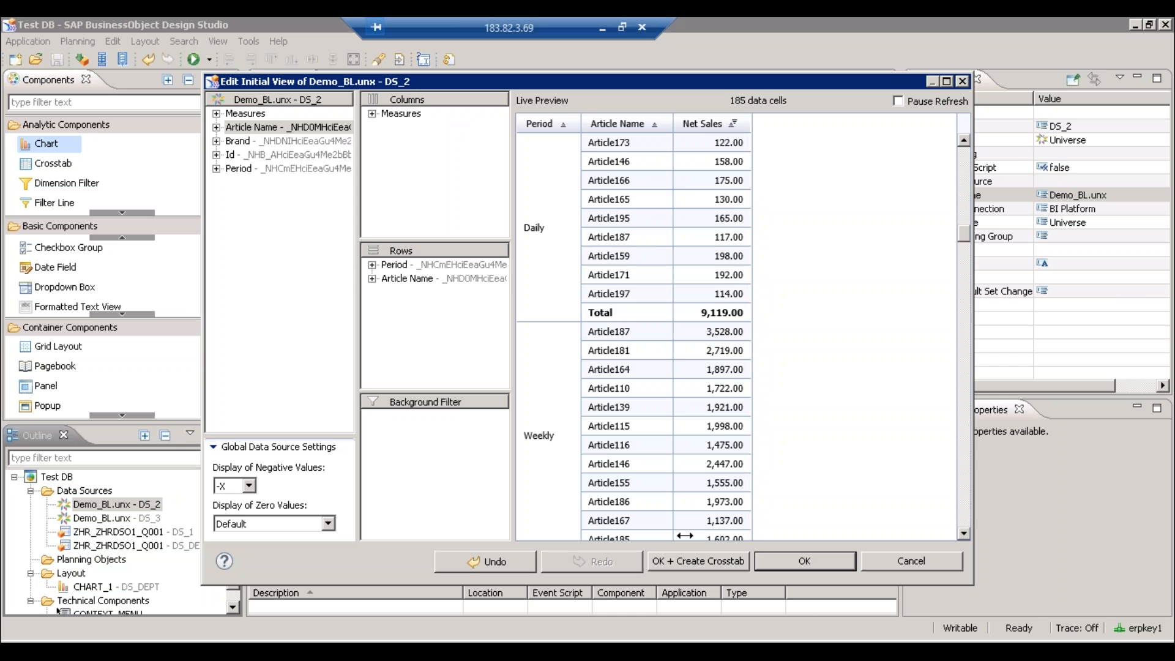
pyautogui.click(792, 560)
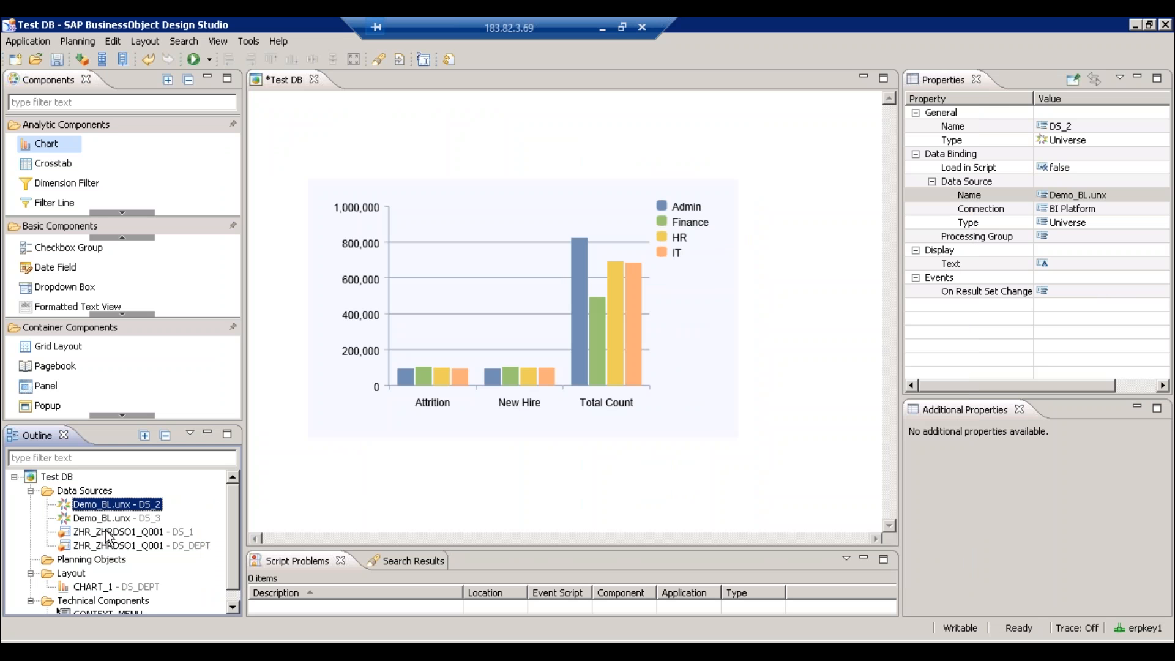
# - Bring up the Edit Initial View dialog for data source DS_3
pyautogui.click(121, 520)
pyautogui.rightClick(122, 526)
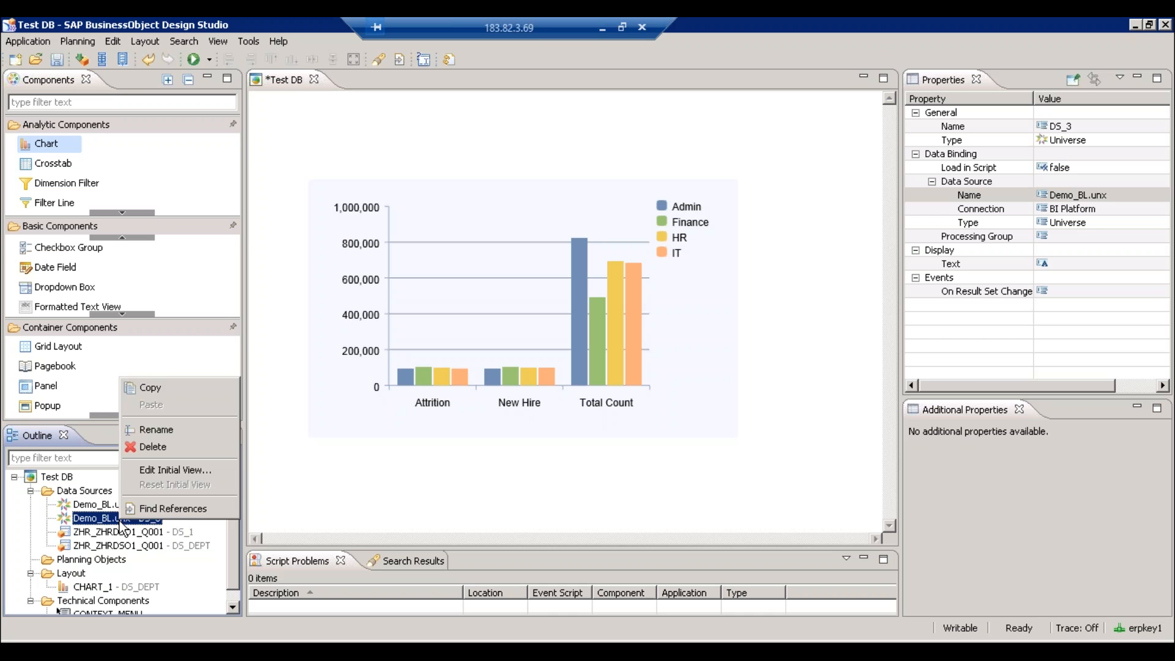
pyautogui.click(211, 414)
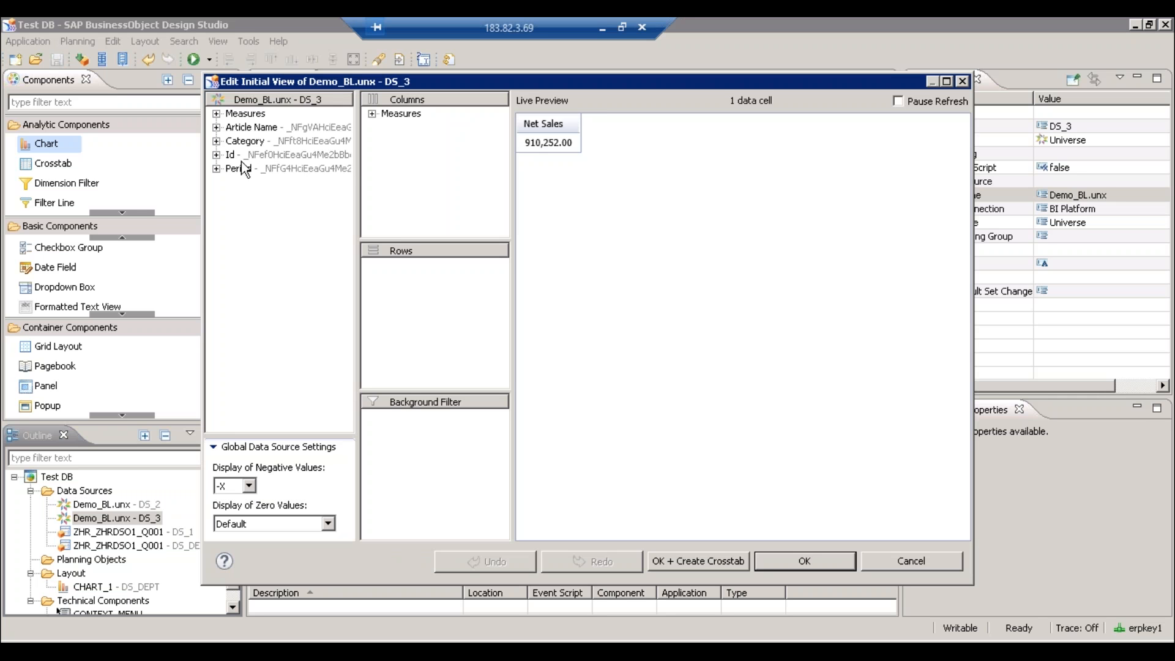
# - Place Period in the rows of DS_3's initial view and keep it
pyautogui.moveTo(244, 169); pyautogui.dragTo(418, 311)
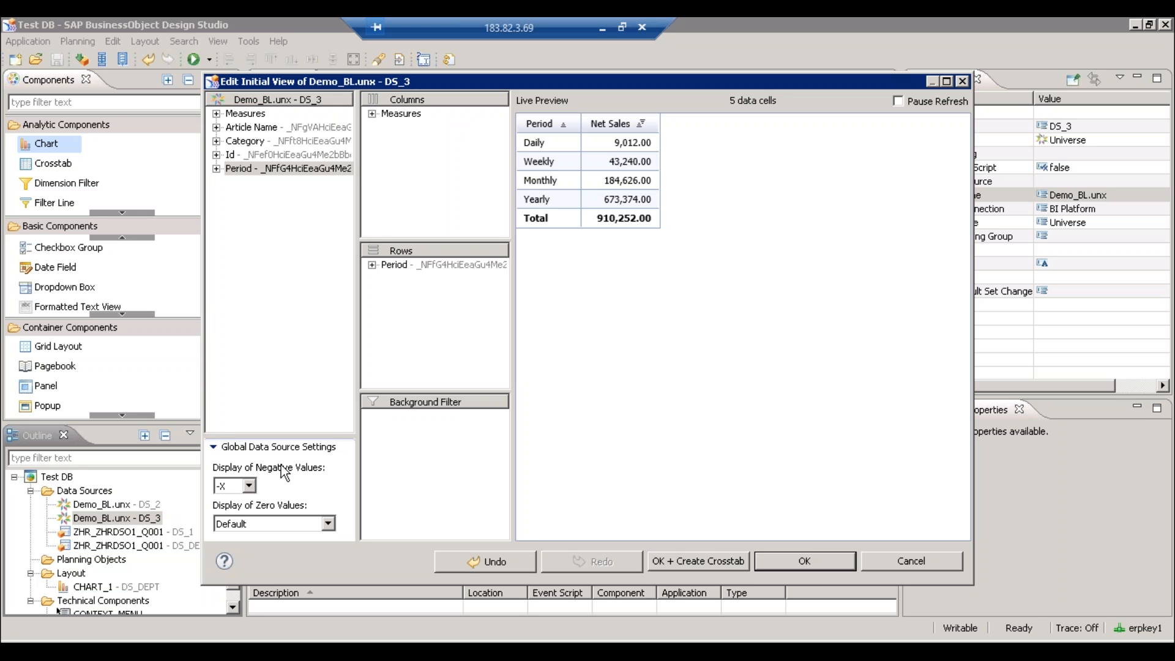
pyautogui.click(793, 569)
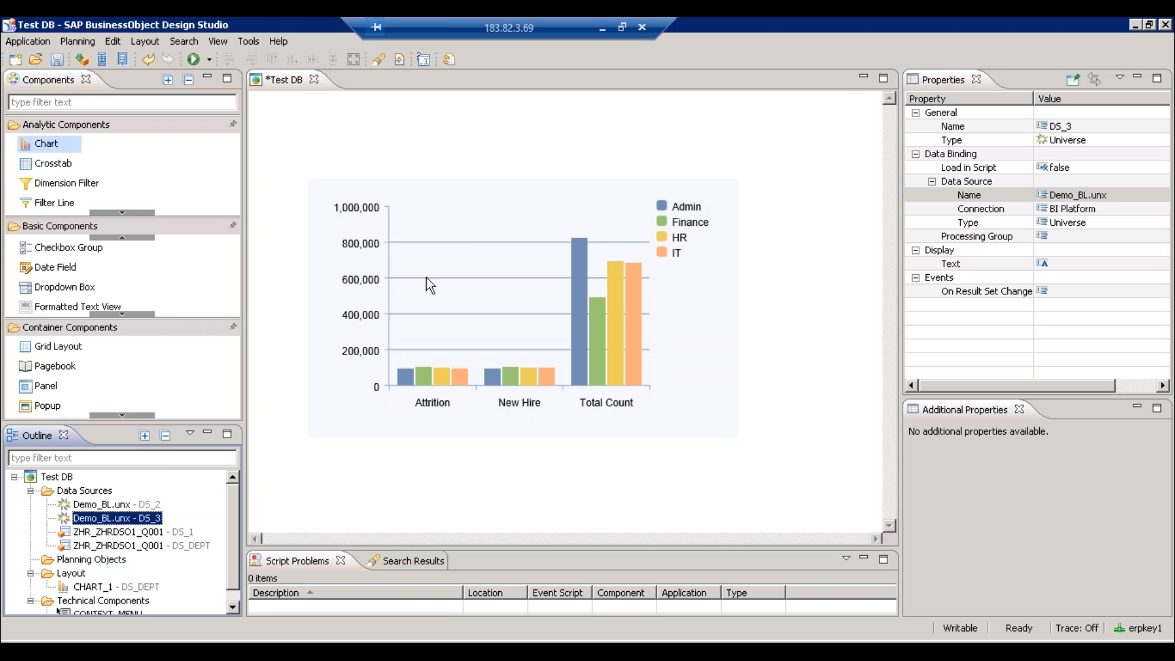
# - Remove Article Name and Period from DS_2's initial view rows, leaving Net Sales by Brand
pyautogui.click(96, 507)
pyautogui.rightClick(96, 508)
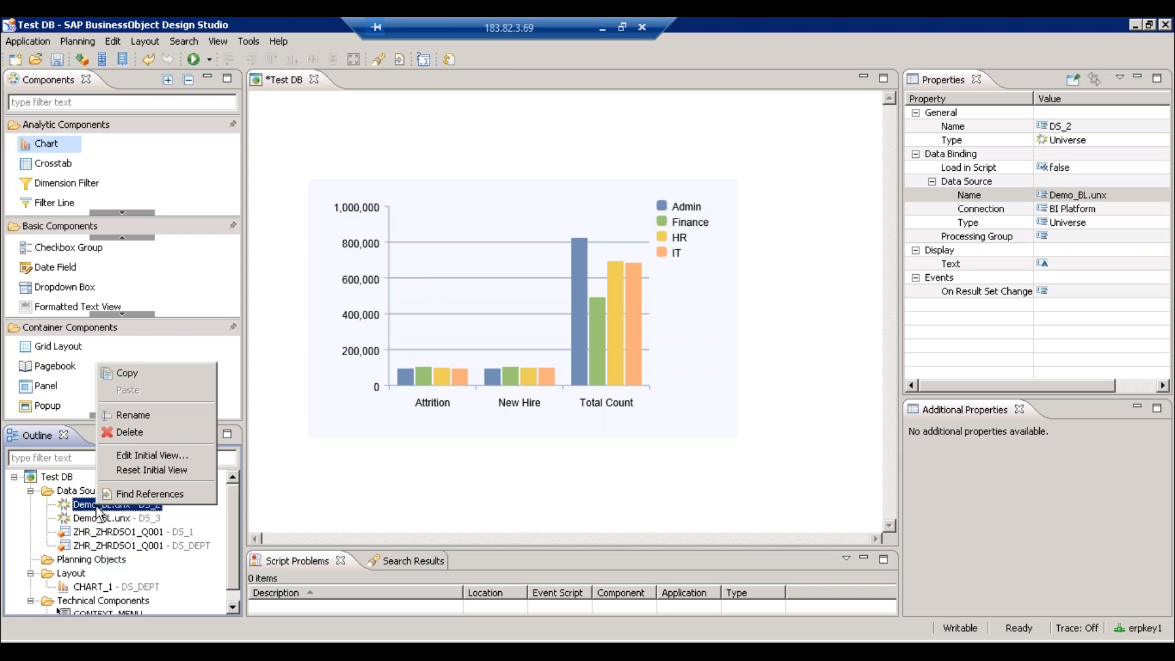
pyautogui.click(137, 455)
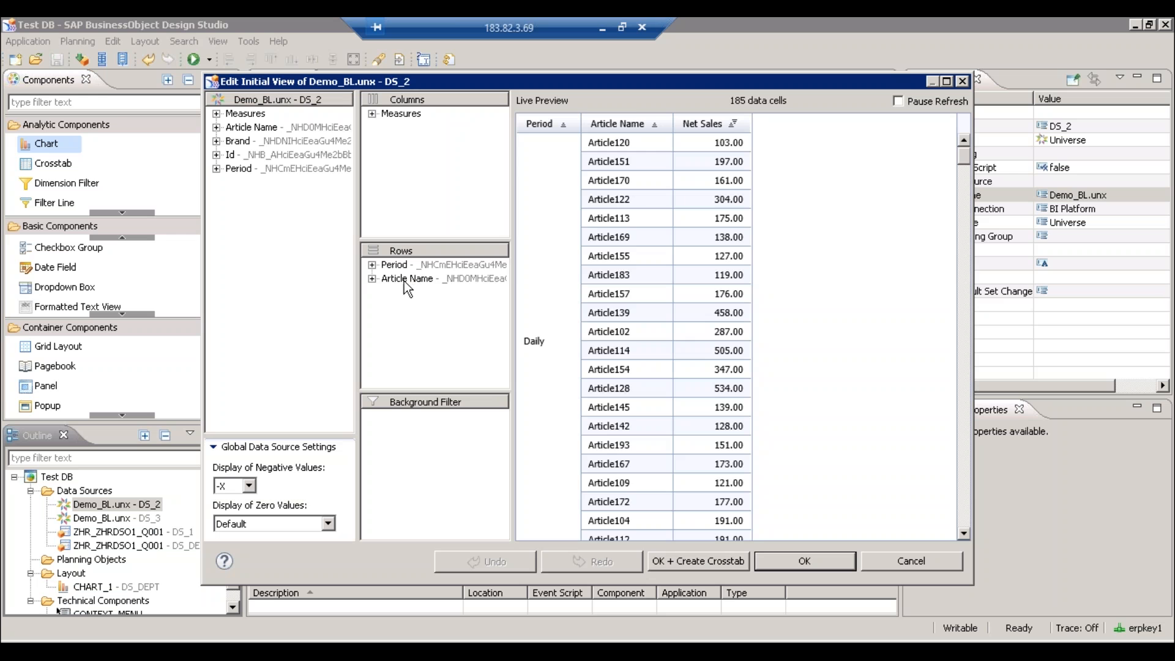
pyautogui.click(410, 277)
pyautogui.moveTo(410, 278); pyautogui.dragTo(279, 288)
pyautogui.click(400, 266)
pyautogui.moveTo(400, 268); pyautogui.dragTo(428, 288)
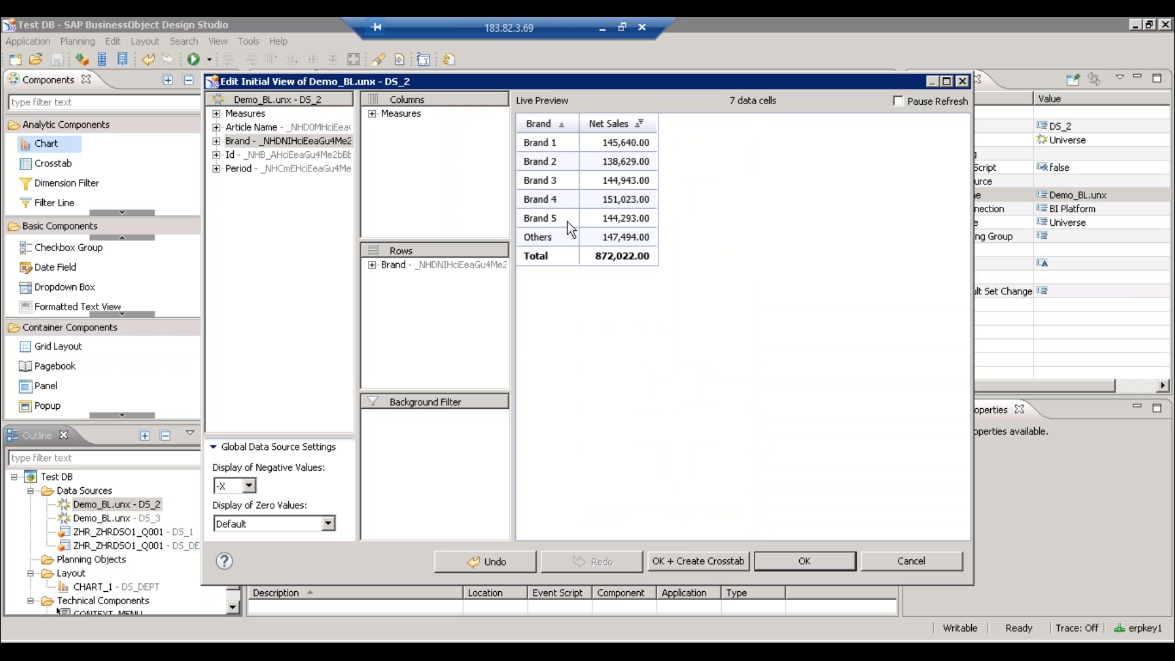
pyautogui.click(799, 563)
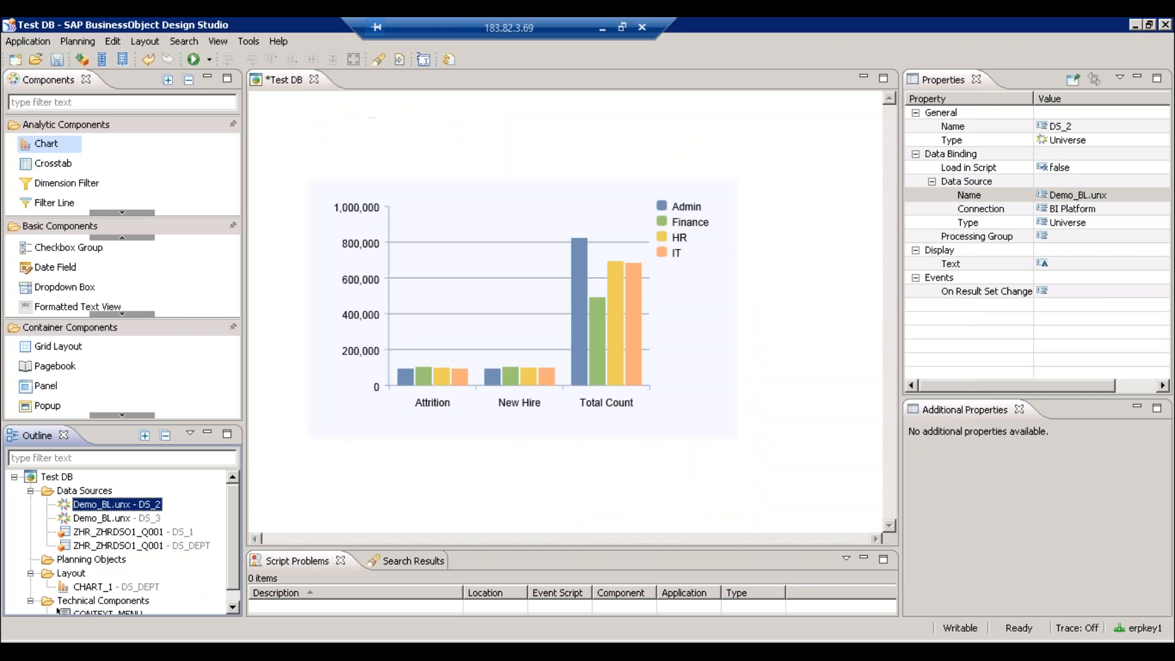
# - Swap Period for Category in the rows of DS_3's initial view
pyautogui.click(108, 519)
pyautogui.rightClick(125, 520)
pyautogui.click(164, 467)
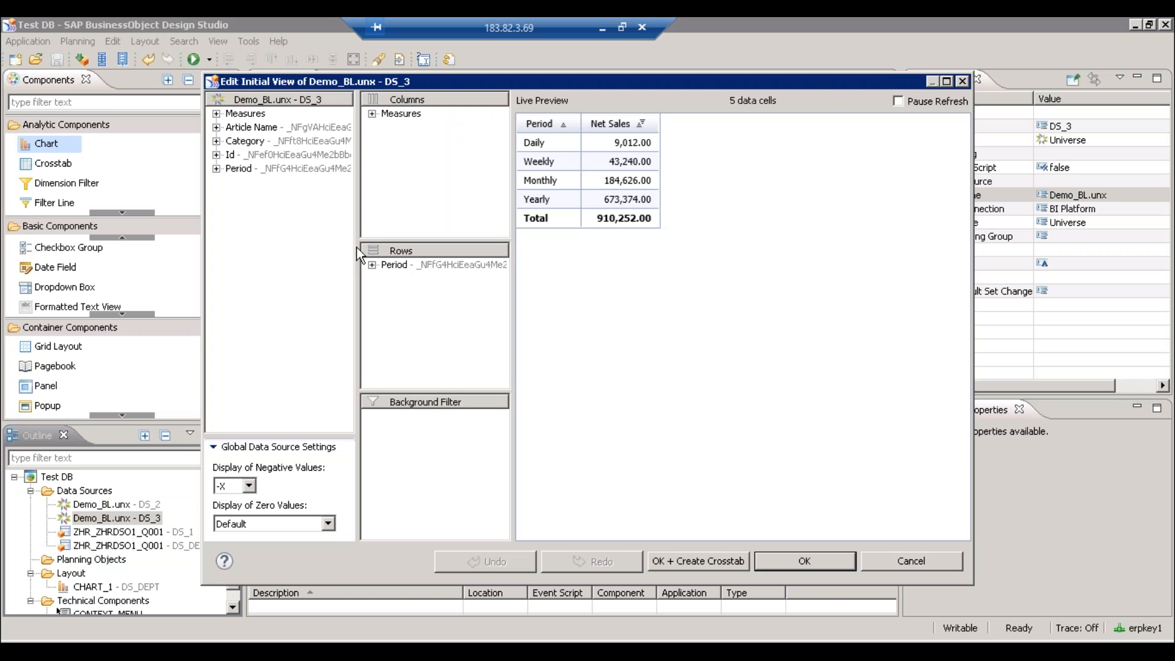
pyautogui.moveTo(403, 266); pyautogui.dragTo(240, 146)
pyautogui.click(245, 141)
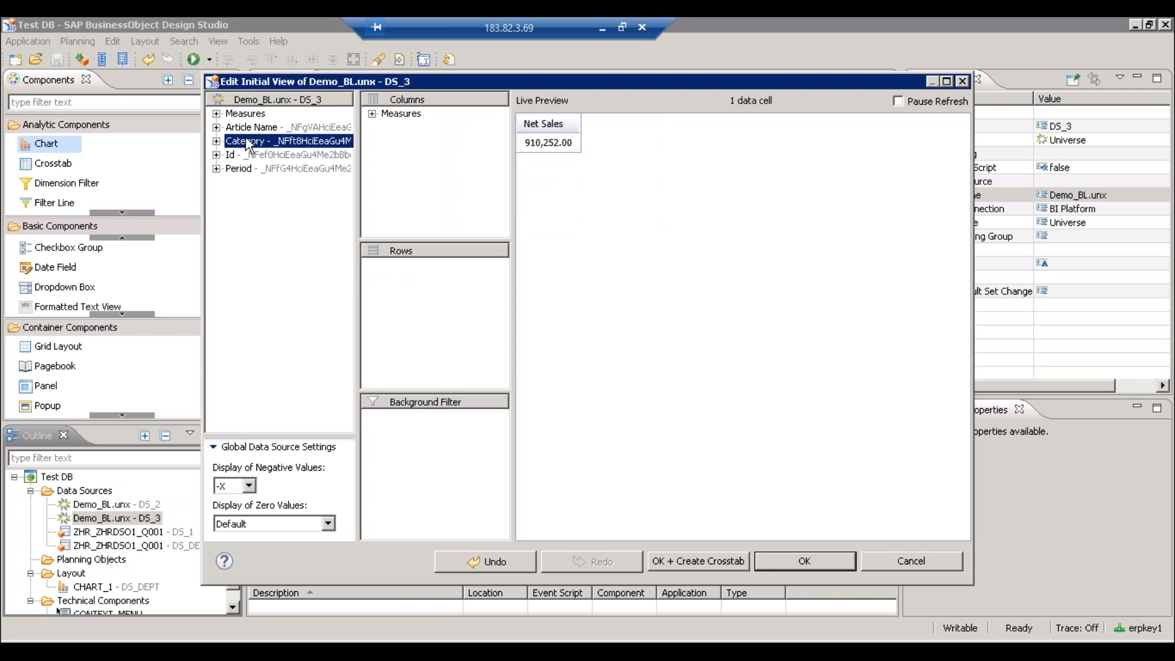
pyautogui.moveTo(403, 250); pyautogui.dragTo(405, 263)
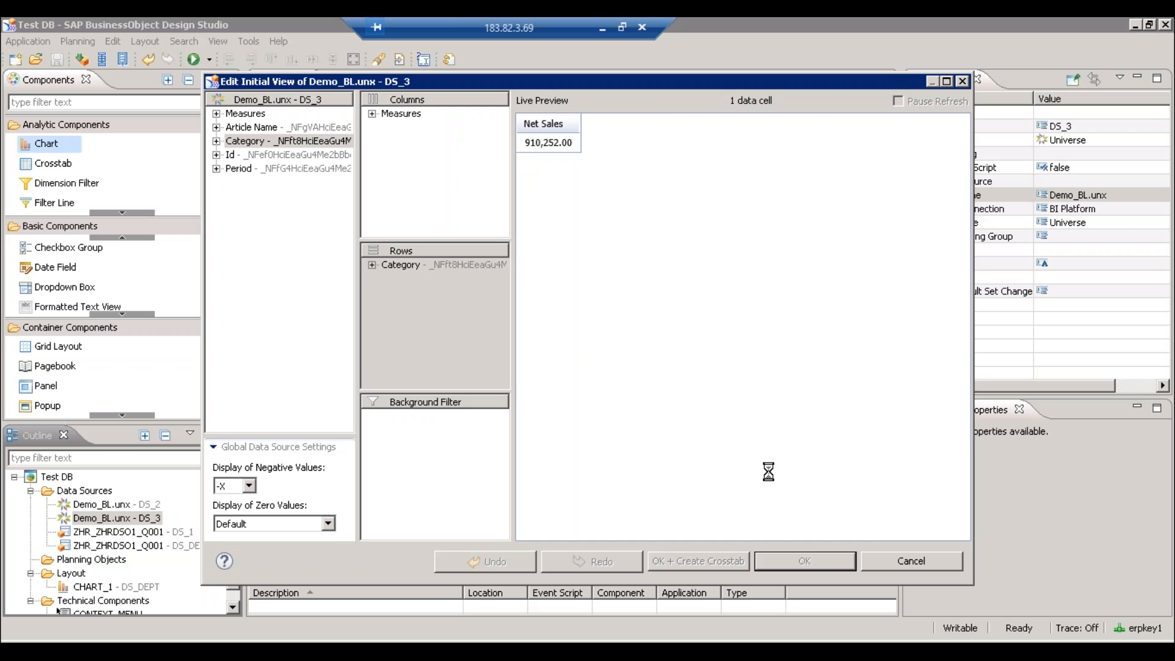
pyautogui.click(805, 561)
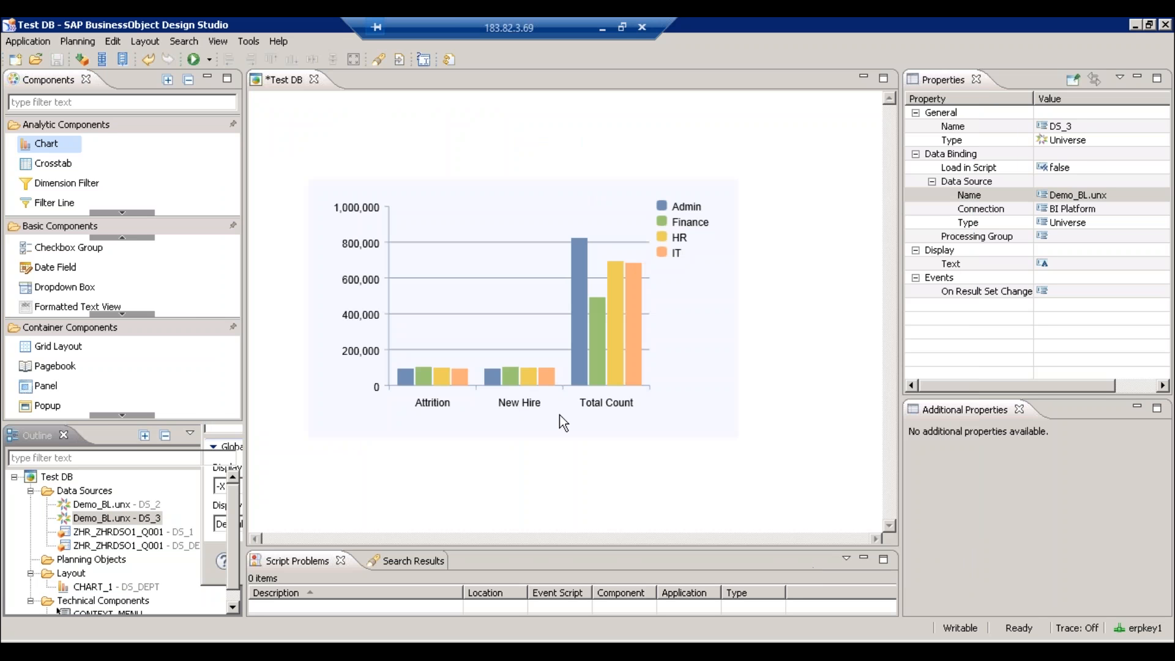
# - Drag CHART_1's height down to about 124 and set its top margin to 0
pyautogui.click(435, 365)
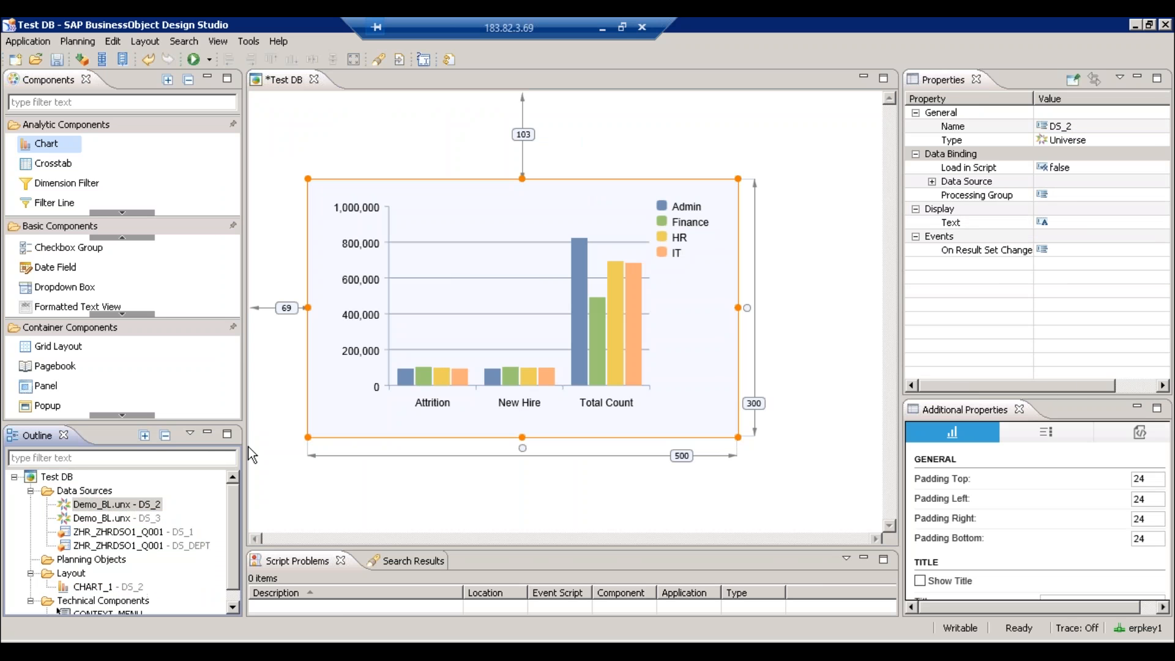
pyautogui.click(698, 374)
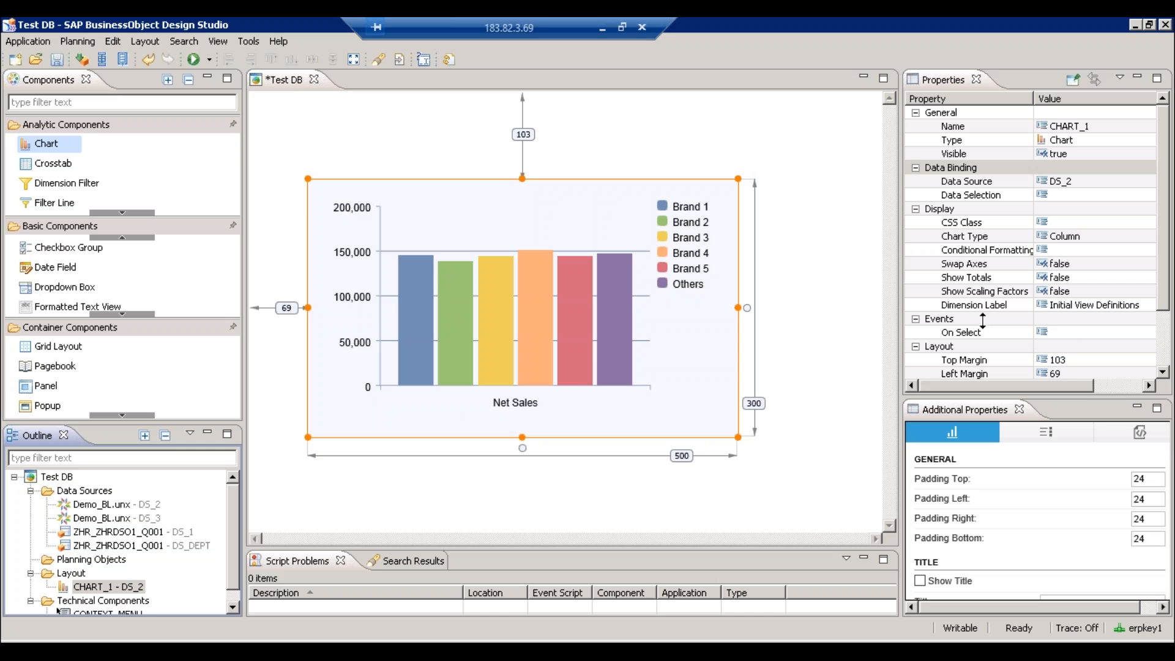
pyautogui.moveTo(416, 437); pyautogui.dragTo(497, 376)
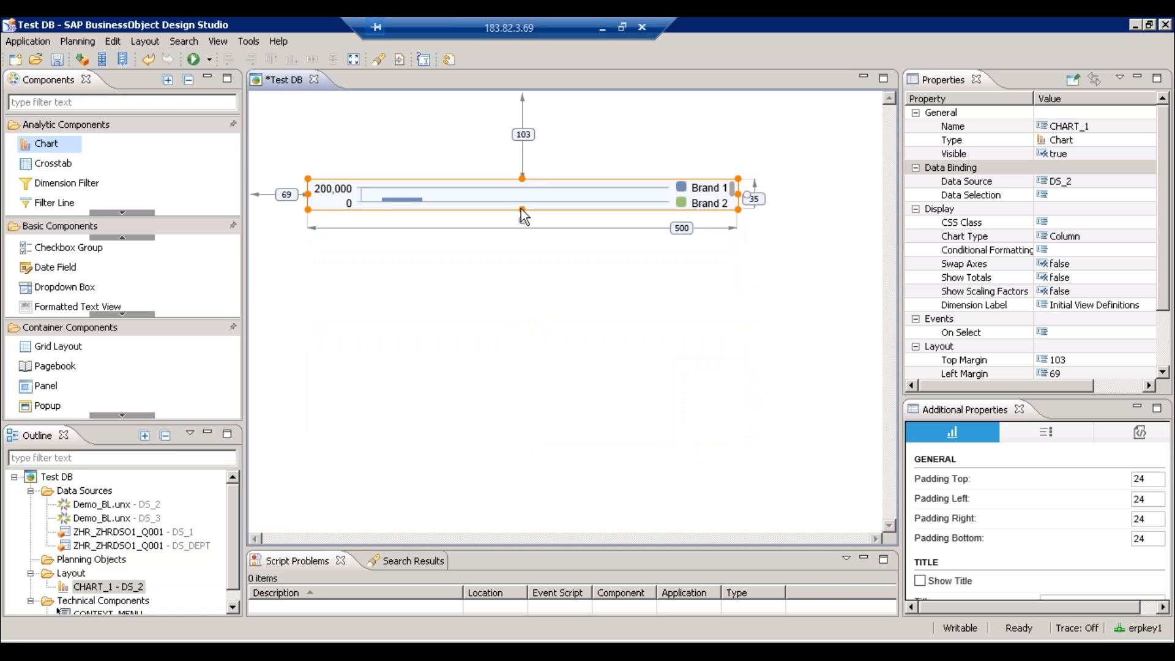
pyautogui.moveTo(522, 210); pyautogui.dragTo(527, 285)
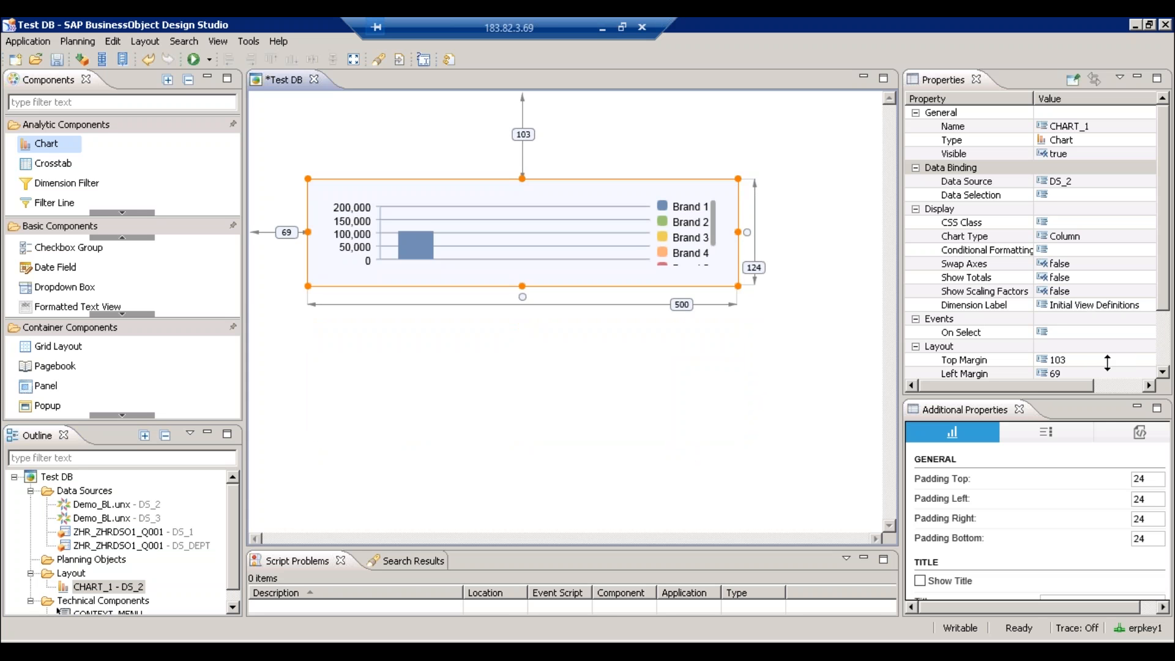
pyautogui.click(1058, 359)
pyautogui.write('0')
pyautogui.press('Return')
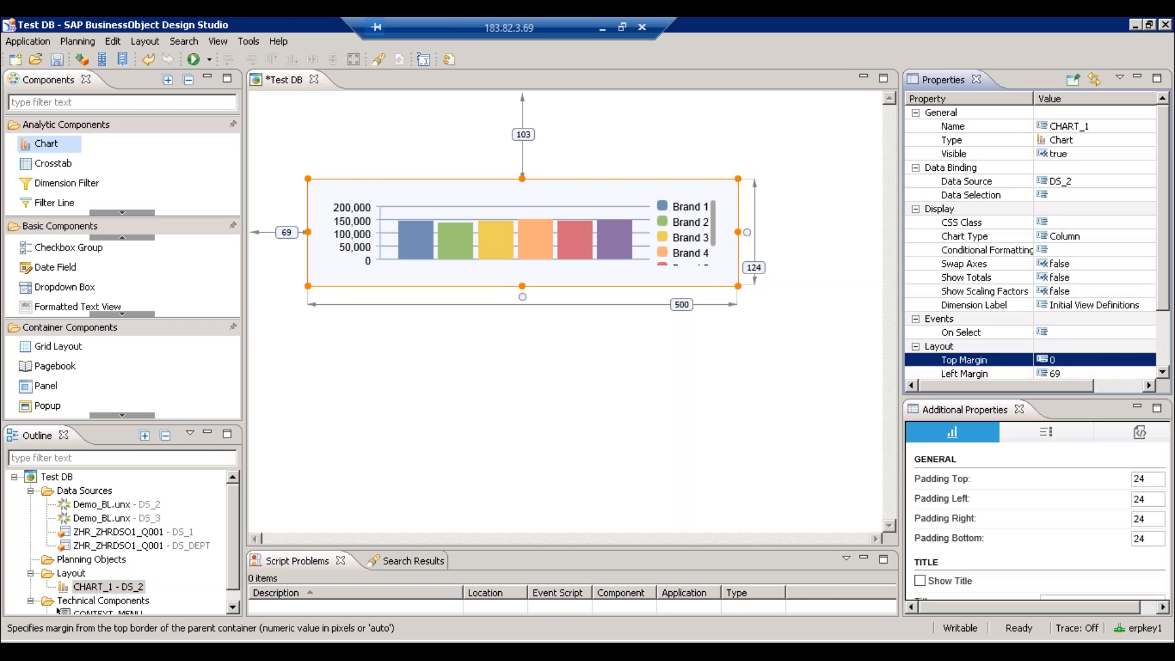
# - Set CHART_1's height to 160 and paste a duplicate chart, CHART_2
pyautogui.click(1165, 360)
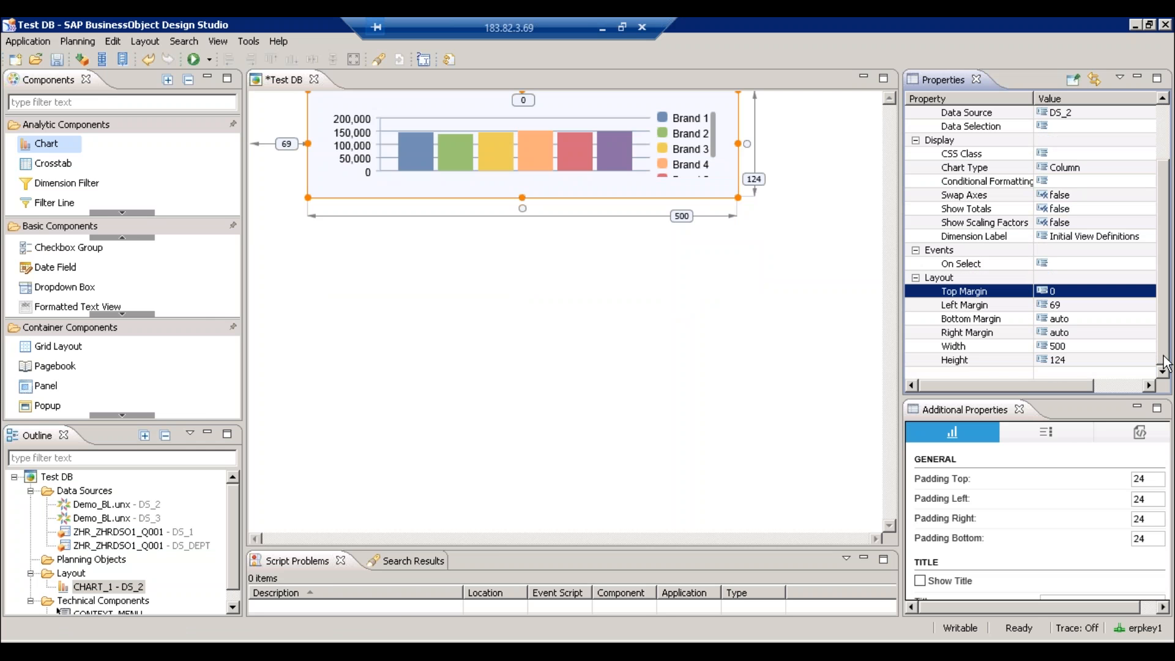
pyautogui.click(1071, 362)
pyautogui.write('160')
pyautogui.press('Return')
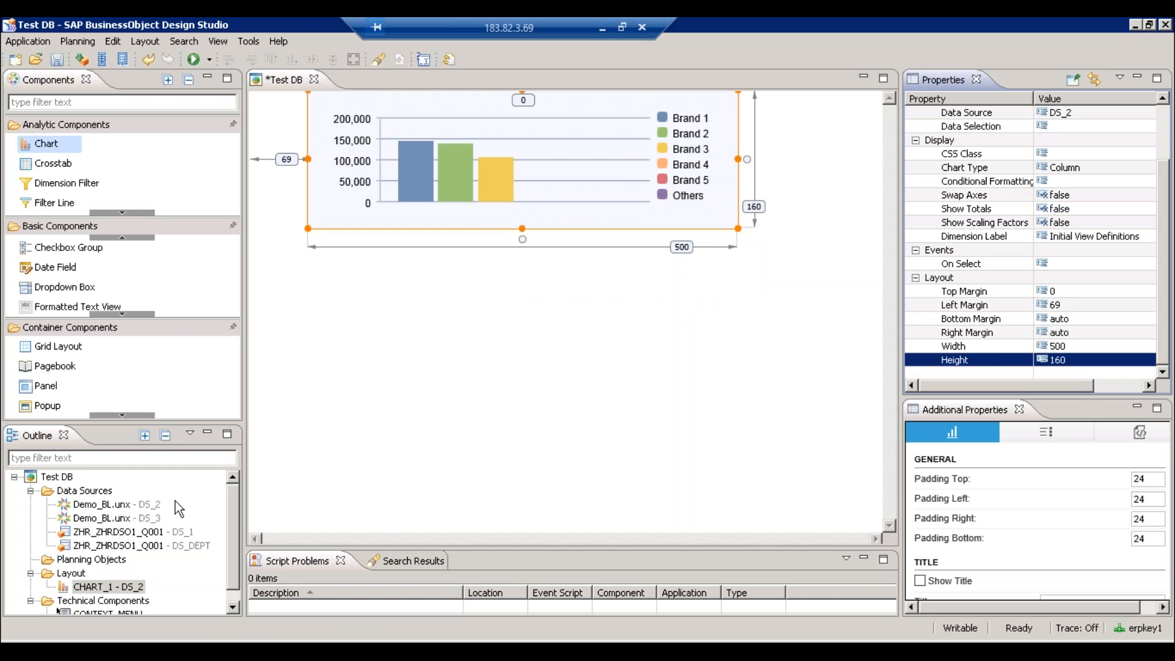
pyautogui.click(464, 199)
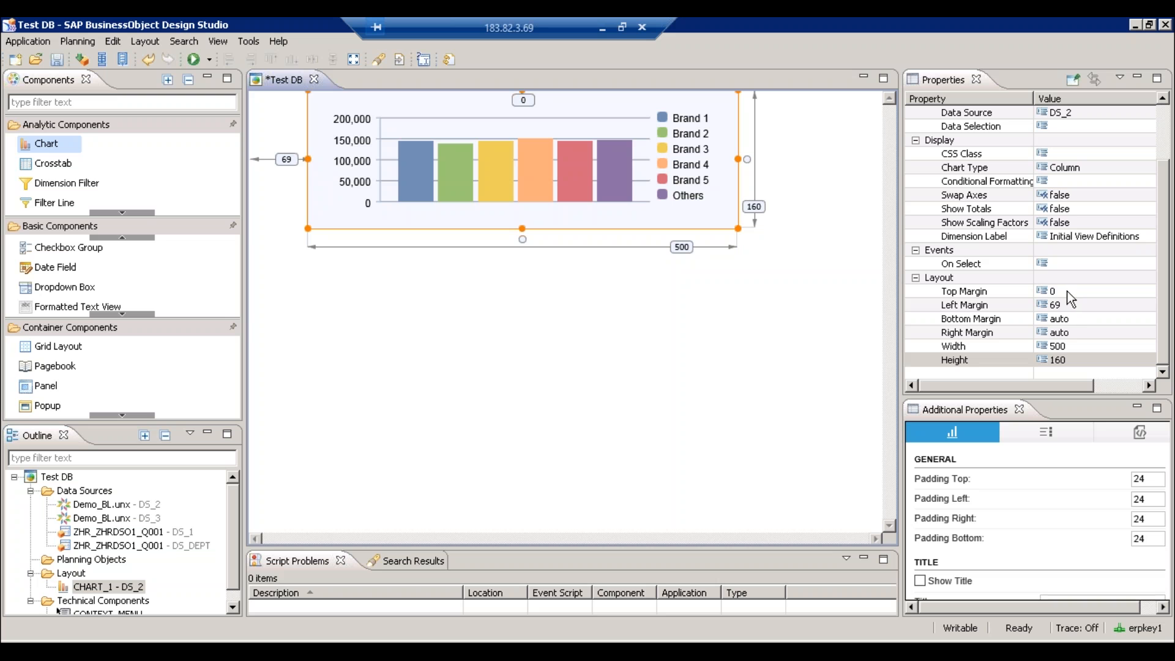
pyautogui.hotkey('ctrl', 'v')
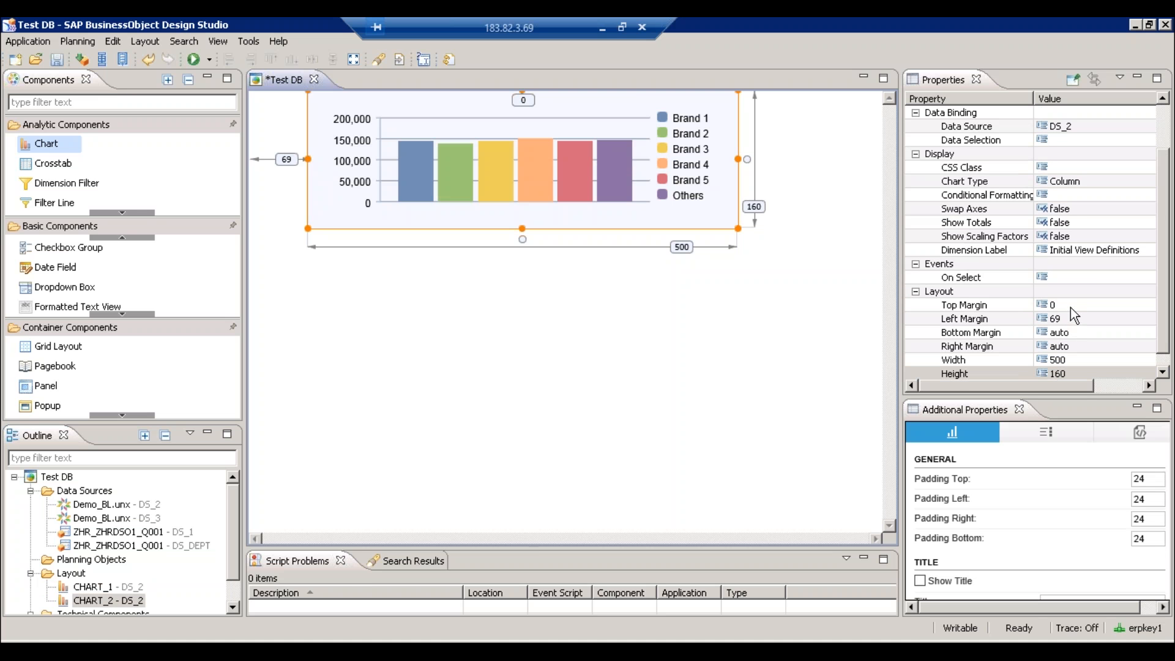
# - Set the new chart CHART_2's top margin to 170
pyautogui.click(1050, 304)
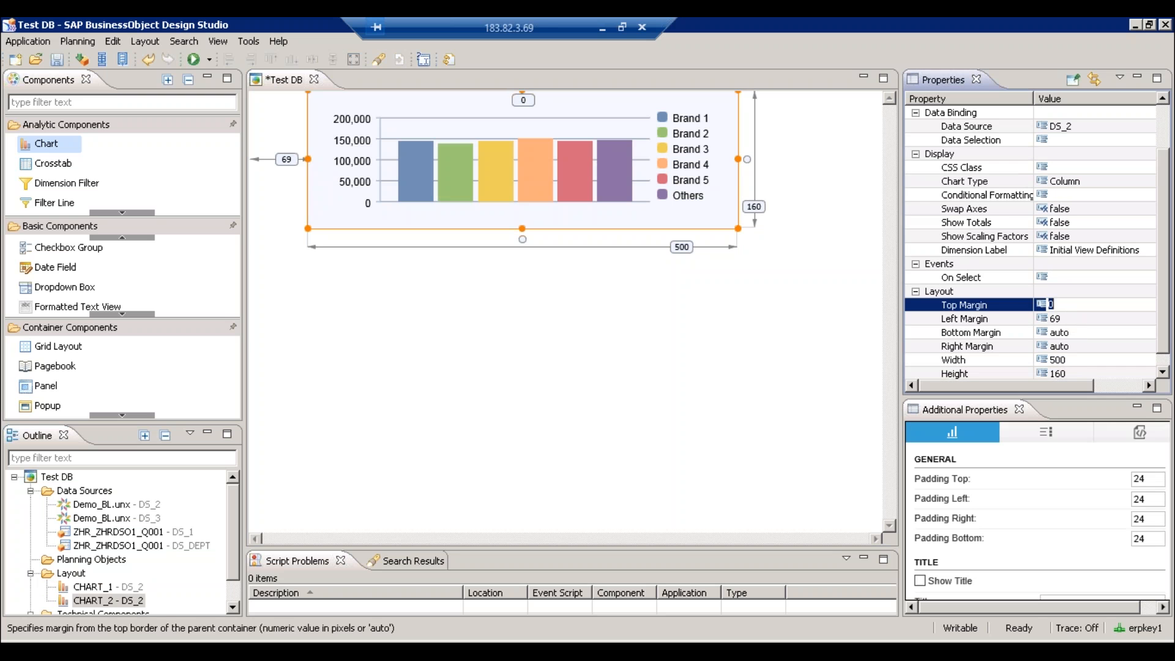
pyautogui.write('170')
pyautogui.press('Return')
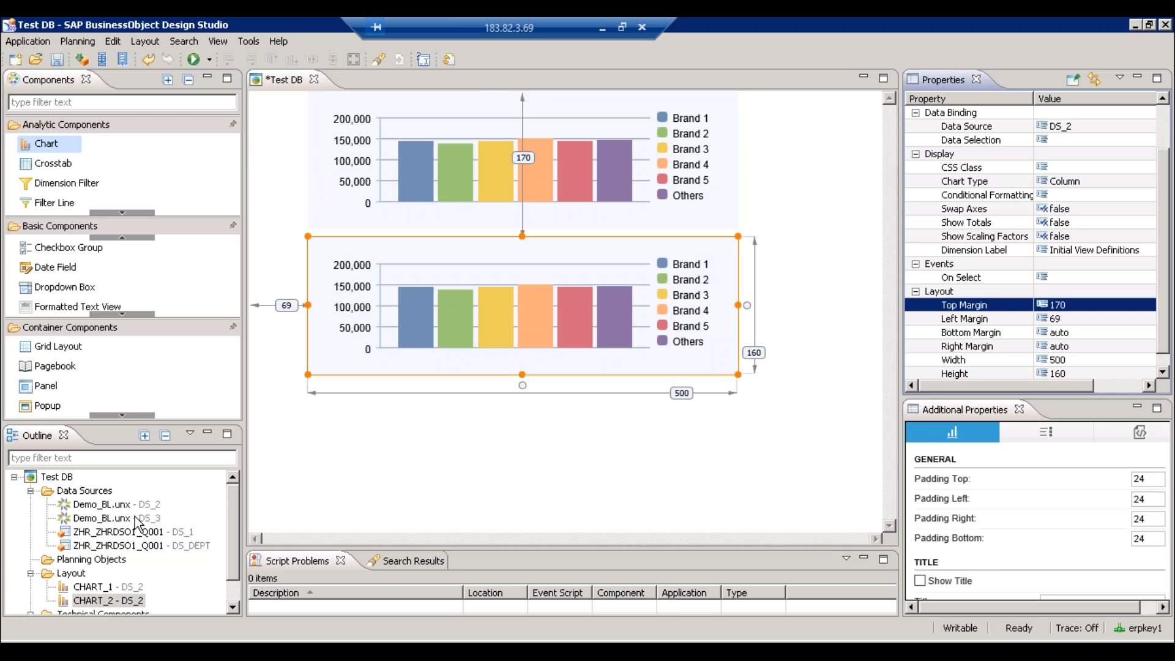
# - Bind data source DS_3 to CHART_2 so it charts categories, nudging the charts' alignment
pyautogui.click(169, 517)
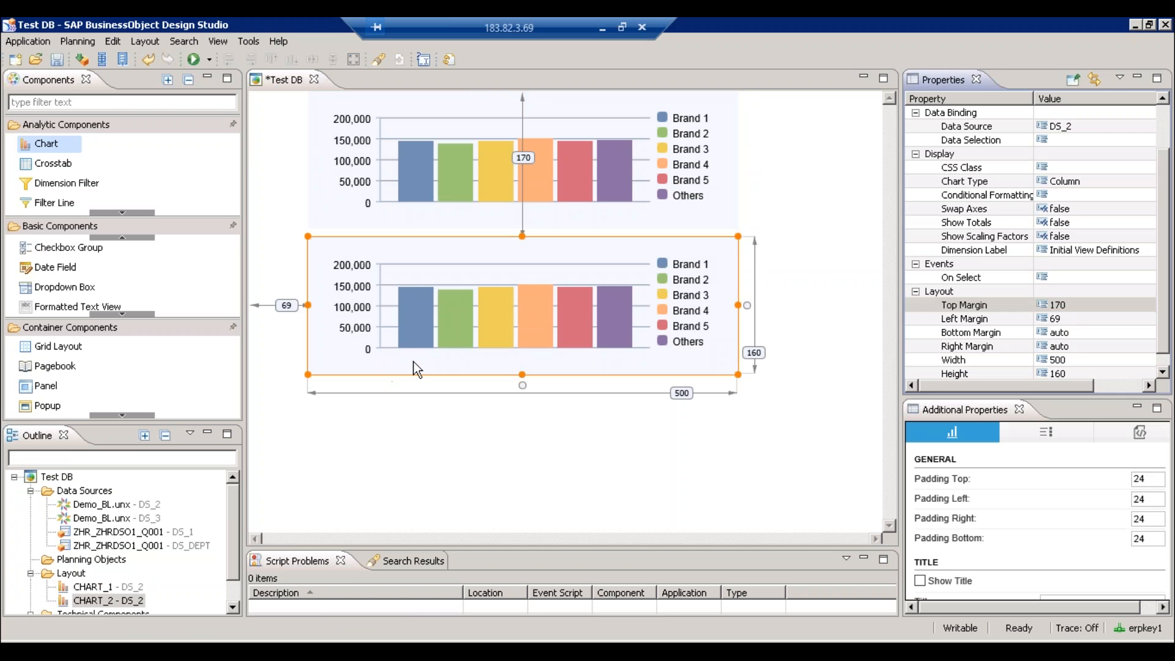
pyautogui.moveTo(133, 520); pyautogui.dragTo(436, 344)
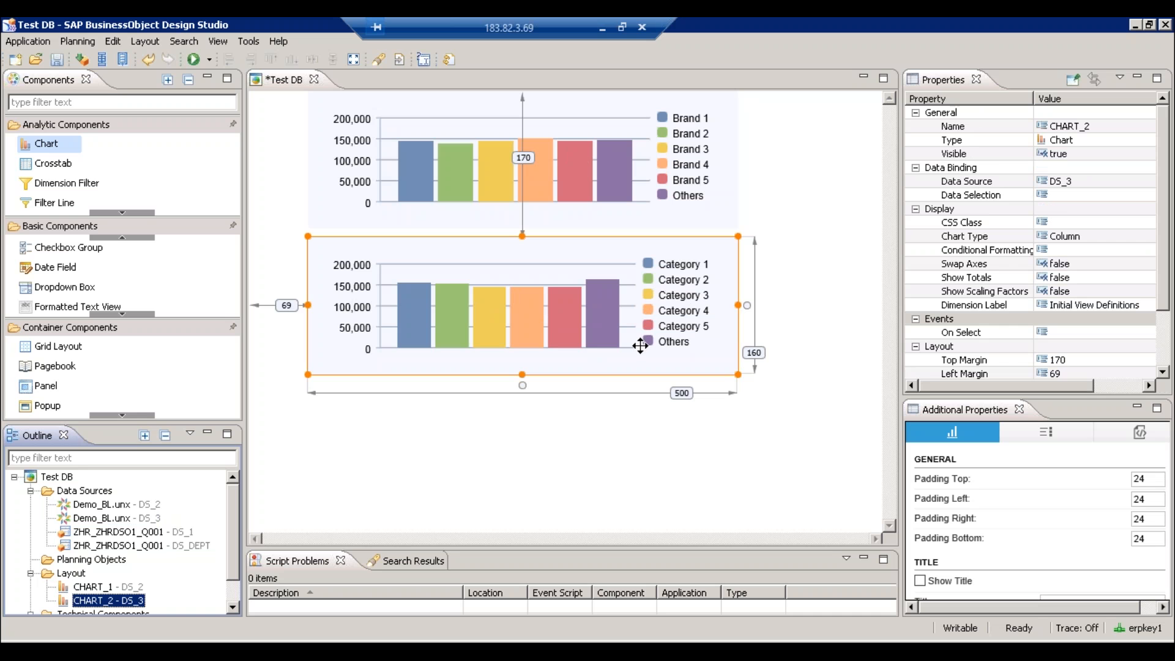
pyautogui.click(609, 182)
pyautogui.press('Up')
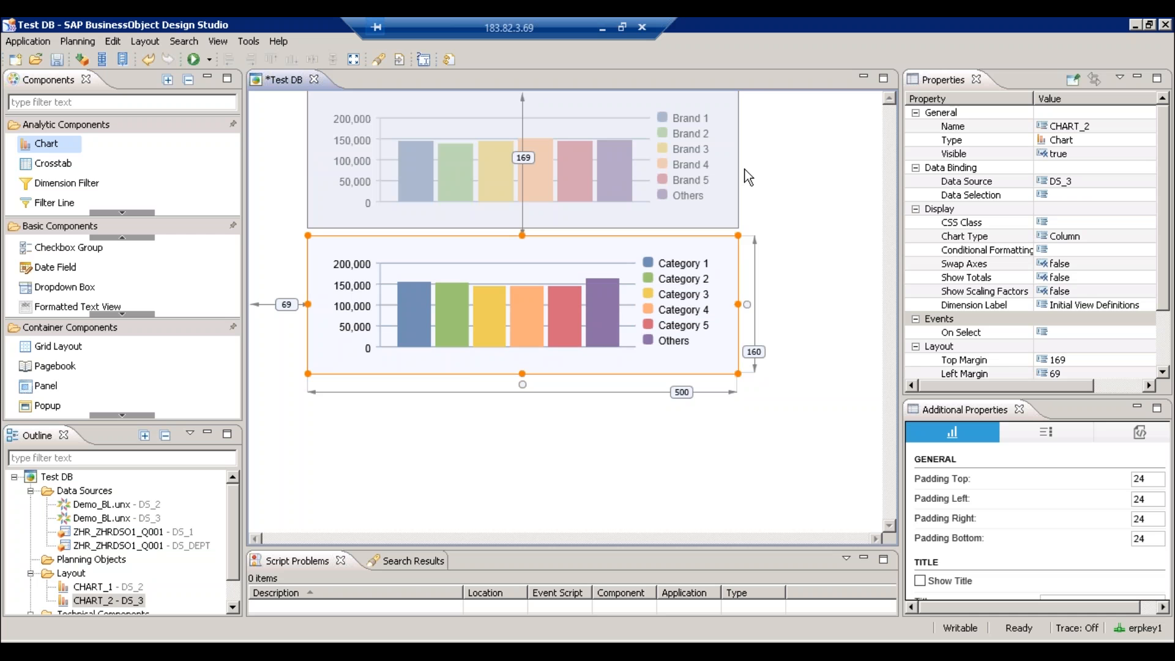
pyautogui.click(762, 224)
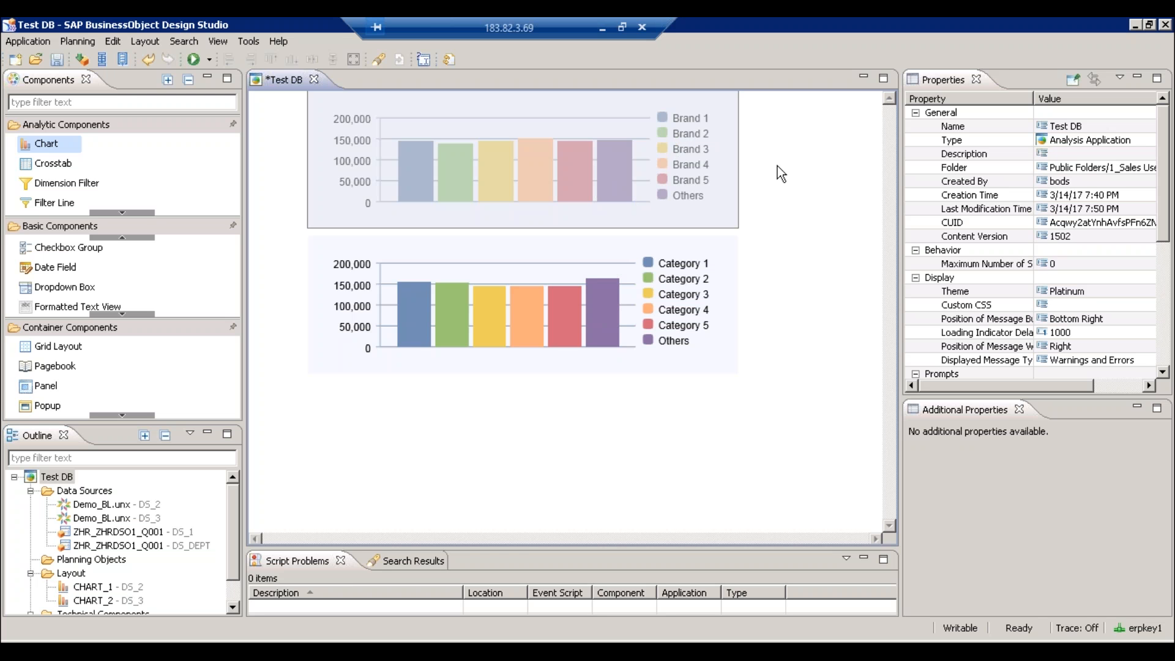
# - Save the Test DB application with Ctrl+S
pyautogui.hotkey('ctrl', 's')
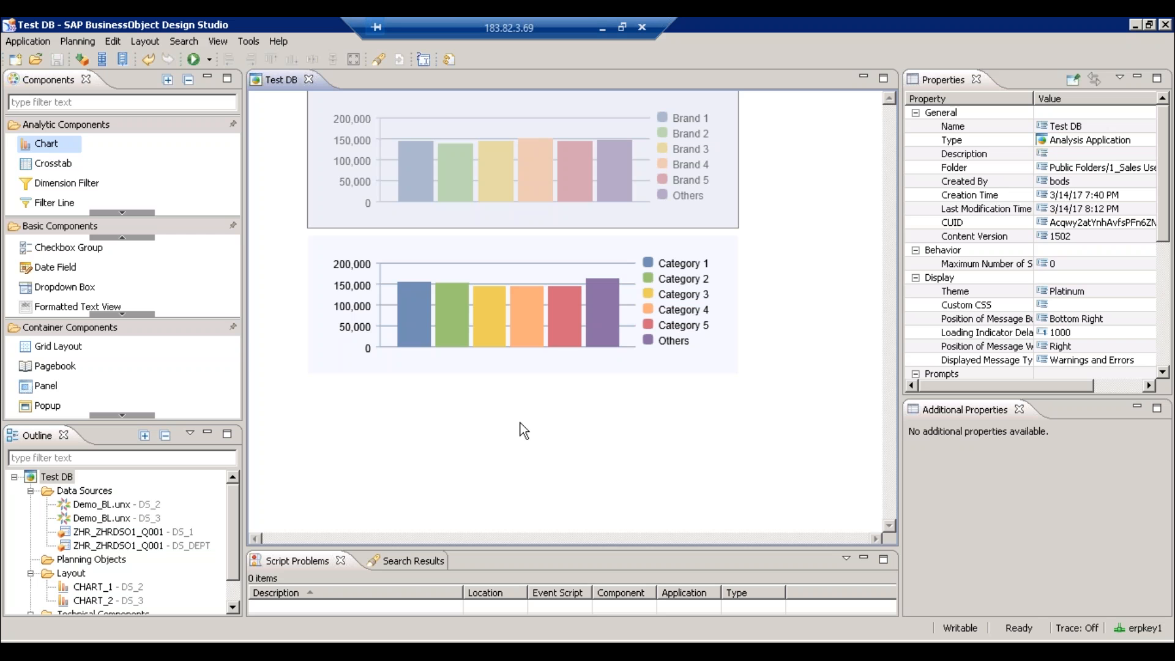
# - Minimize the remote desktop and open HR_DASHBOARD's repository folder from the Application menu
pyautogui.click(603, 27)
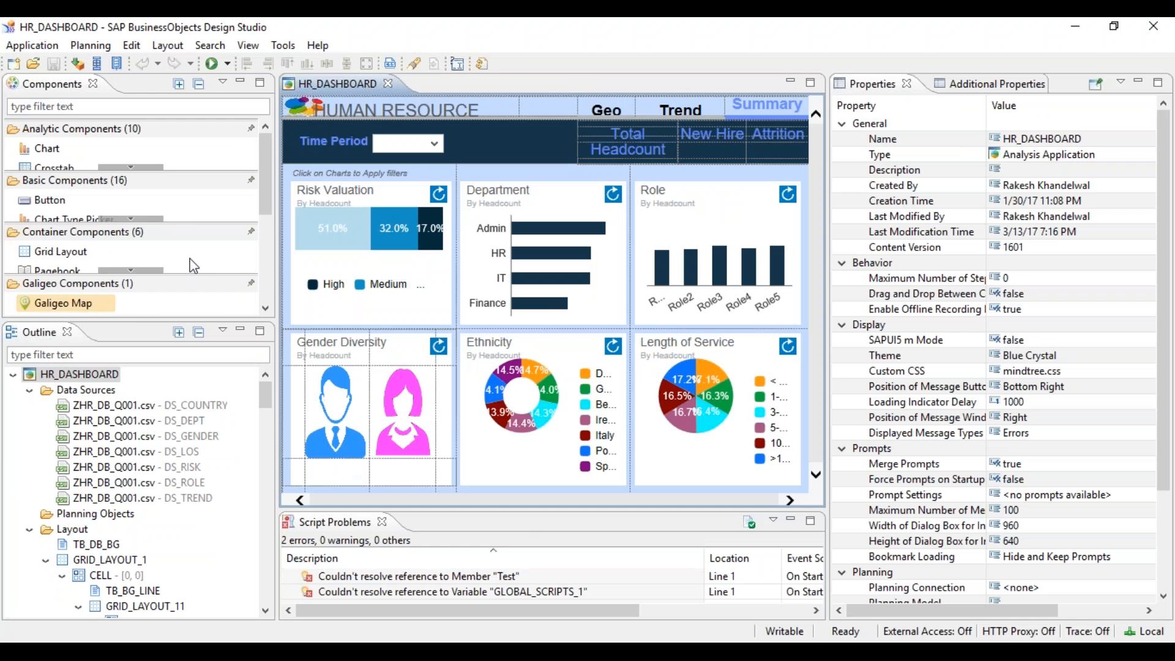
pyautogui.click(24, 48)
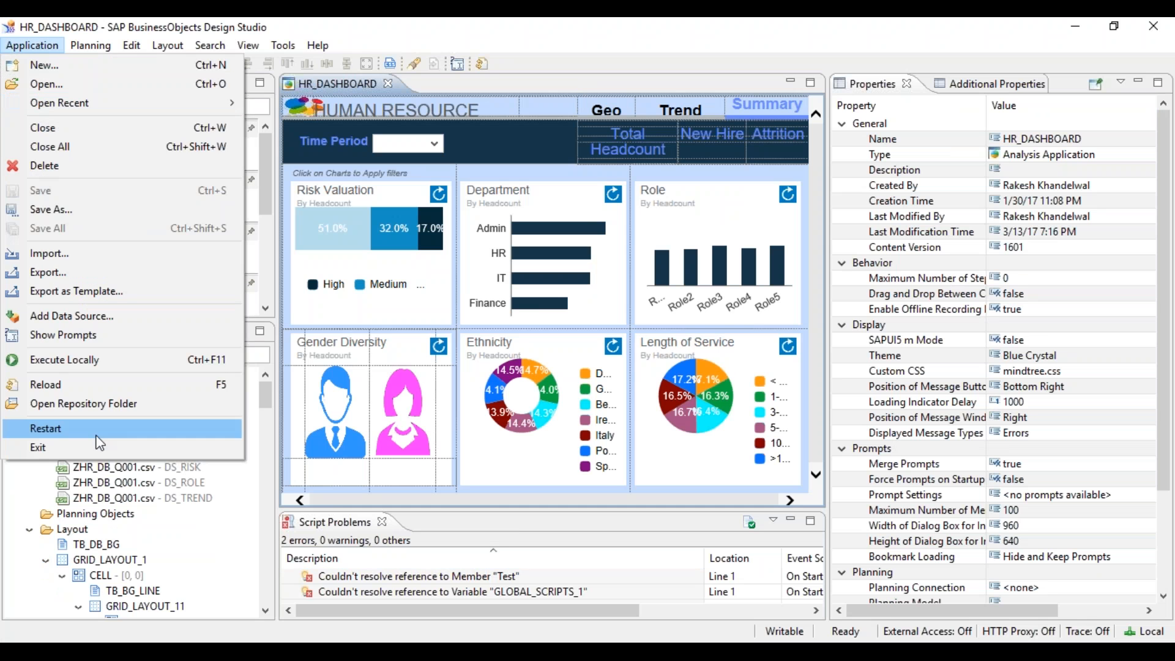
pyautogui.click(82, 408)
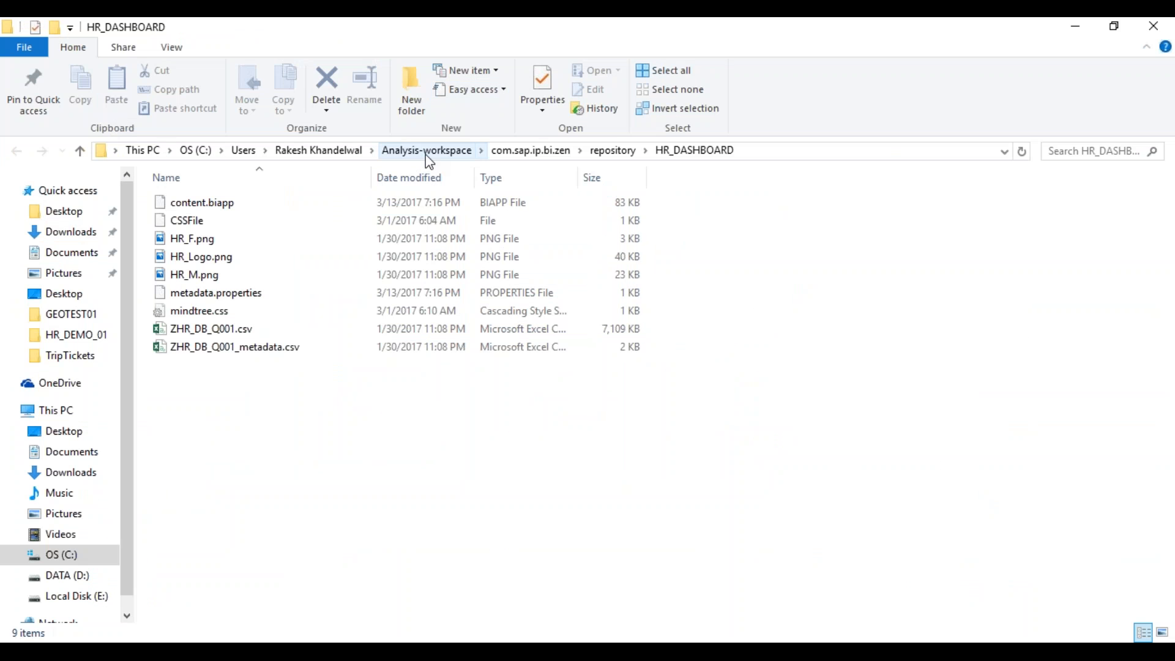
# - Navigate the breadcrumb path to the repository and open the HR_DASHBOARD folder
pyautogui.click(435, 161)
pyautogui.moveTo(435, 161)
pyautogui.mouseDown()
pyautogui.moveTo(537, 156)
pyautogui.moveTo(539, 170)
pyautogui.moveTo(449, 238)
pyautogui.moveTo(434, 153)
pyautogui.mouseUp()
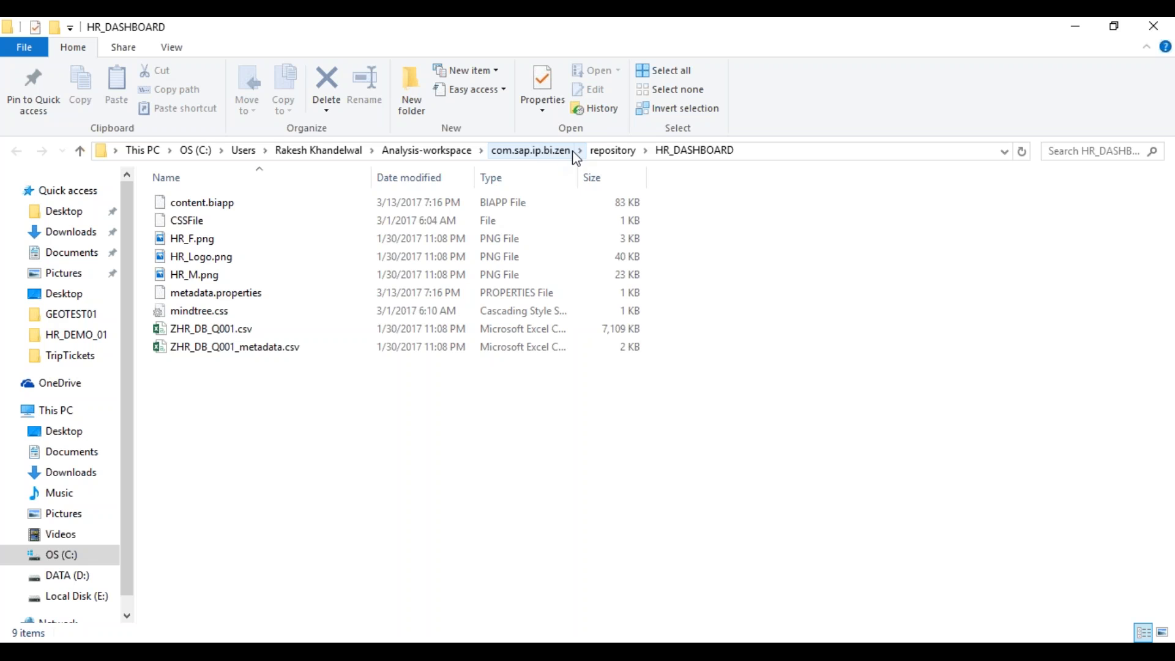
pyautogui.click(612, 152)
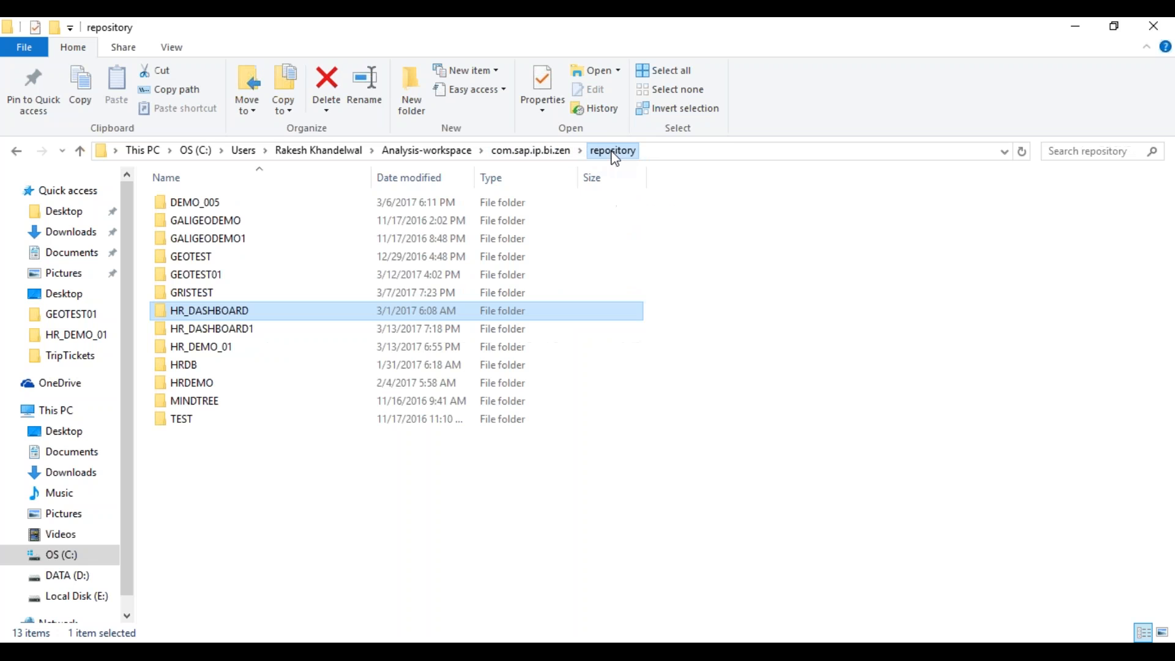
pyautogui.click(537, 151)
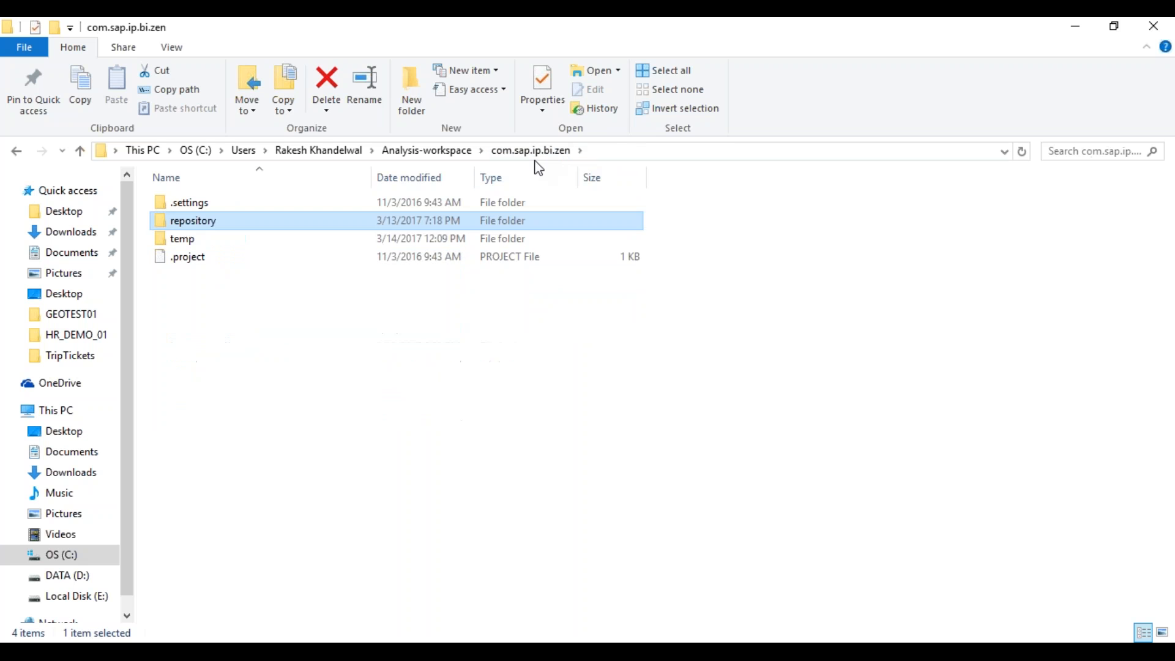
pyautogui.doubleClick(206, 226)
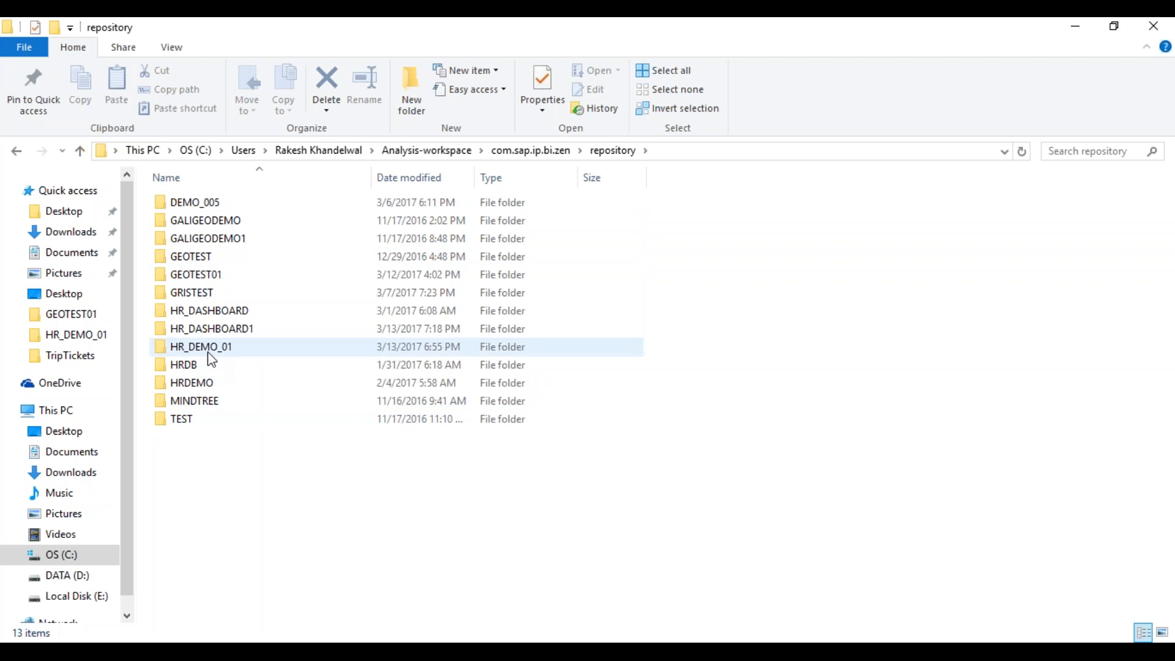
pyautogui.click(209, 313)
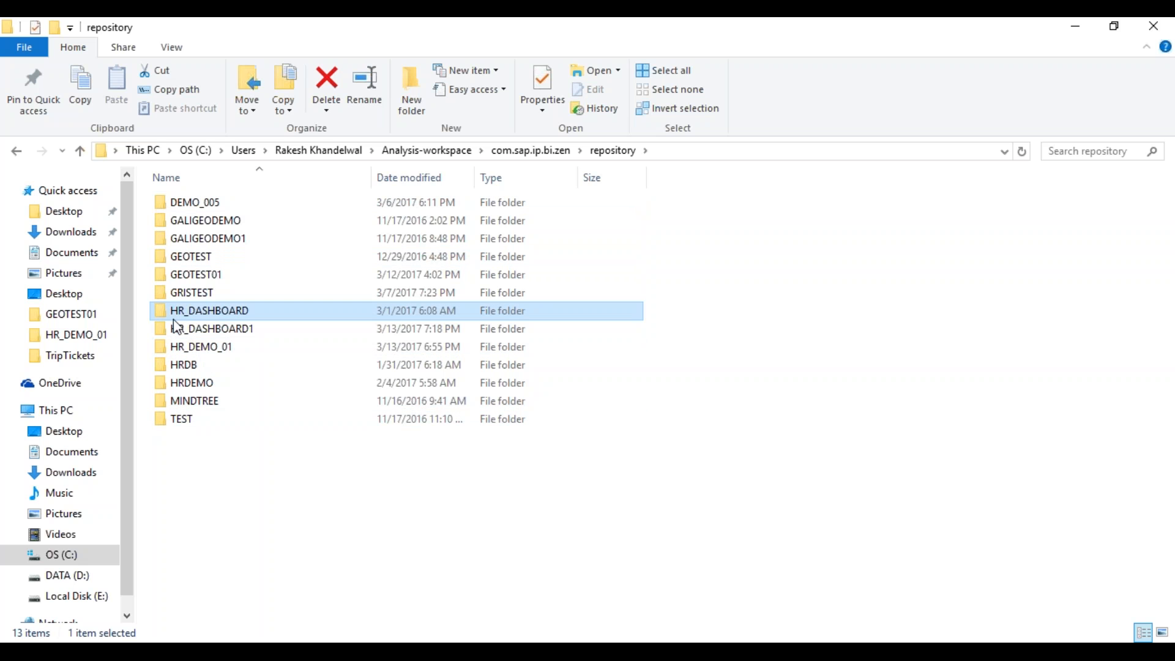
pyautogui.doubleClick(236, 312)
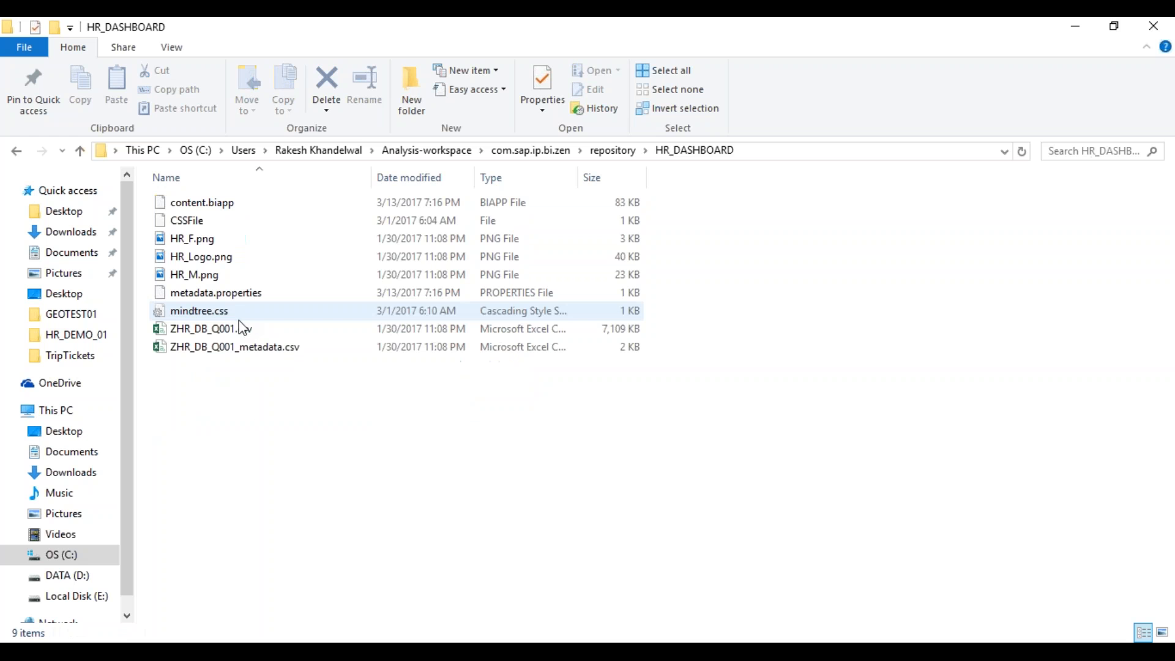
# - Inspect content.biapp, CSSFile, HR_F.png, HR_M.png and metadata.properties, then return to the repository folder
pyautogui.click(244, 212)
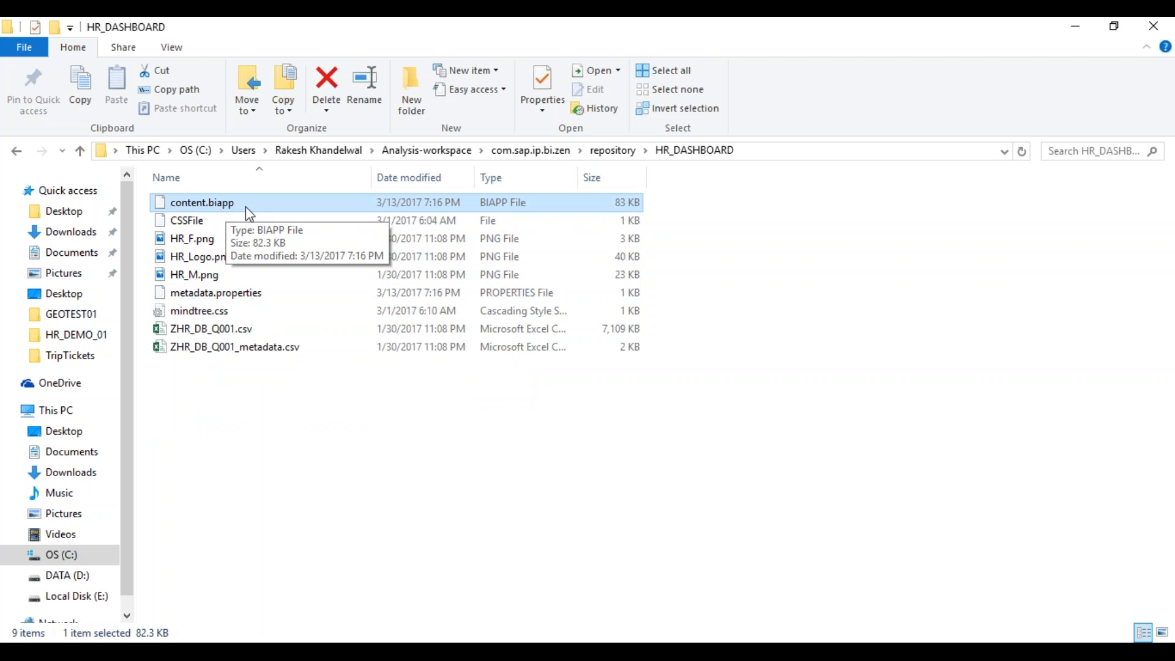
pyautogui.click(204, 221)
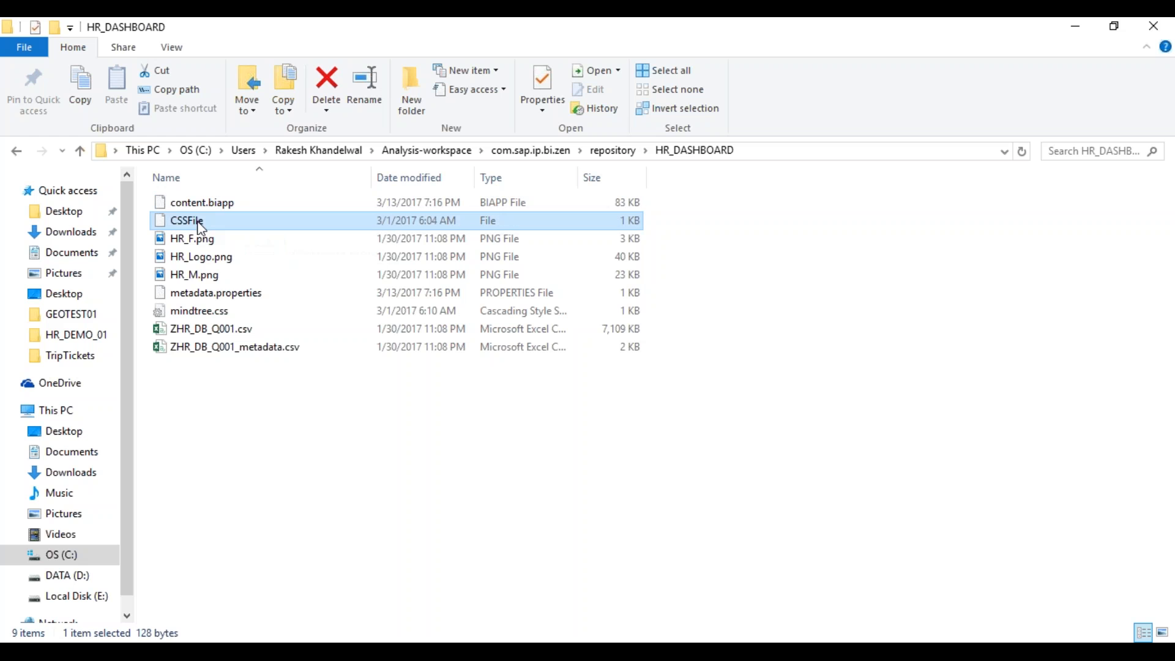
pyautogui.click(202, 239)
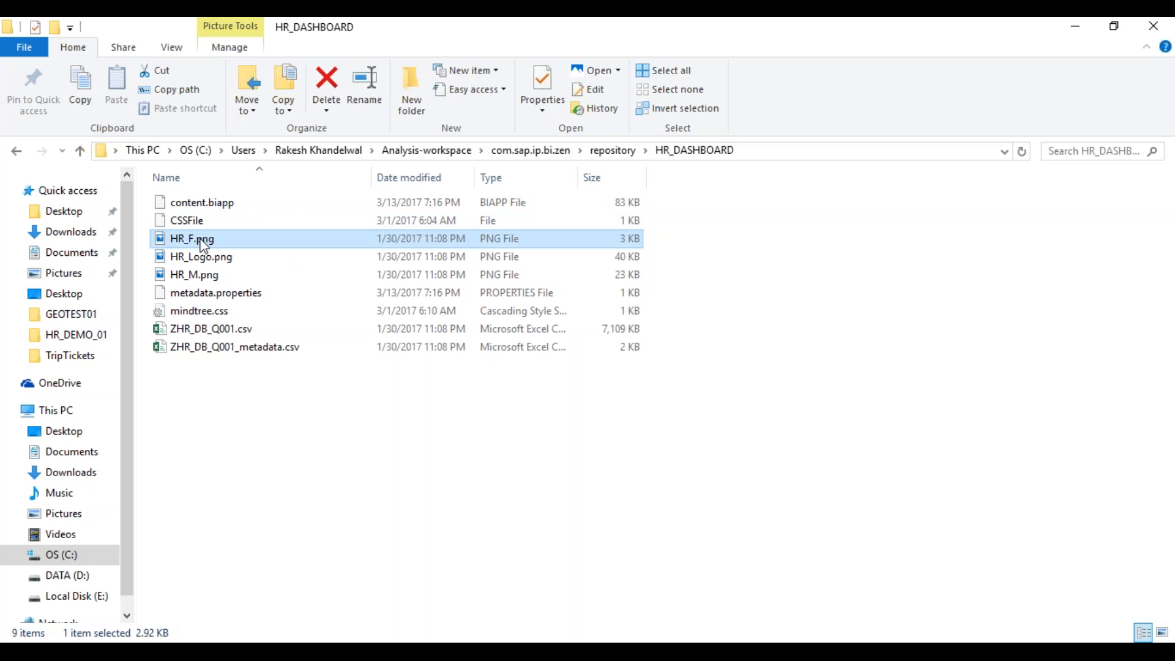
pyautogui.click(214, 275)
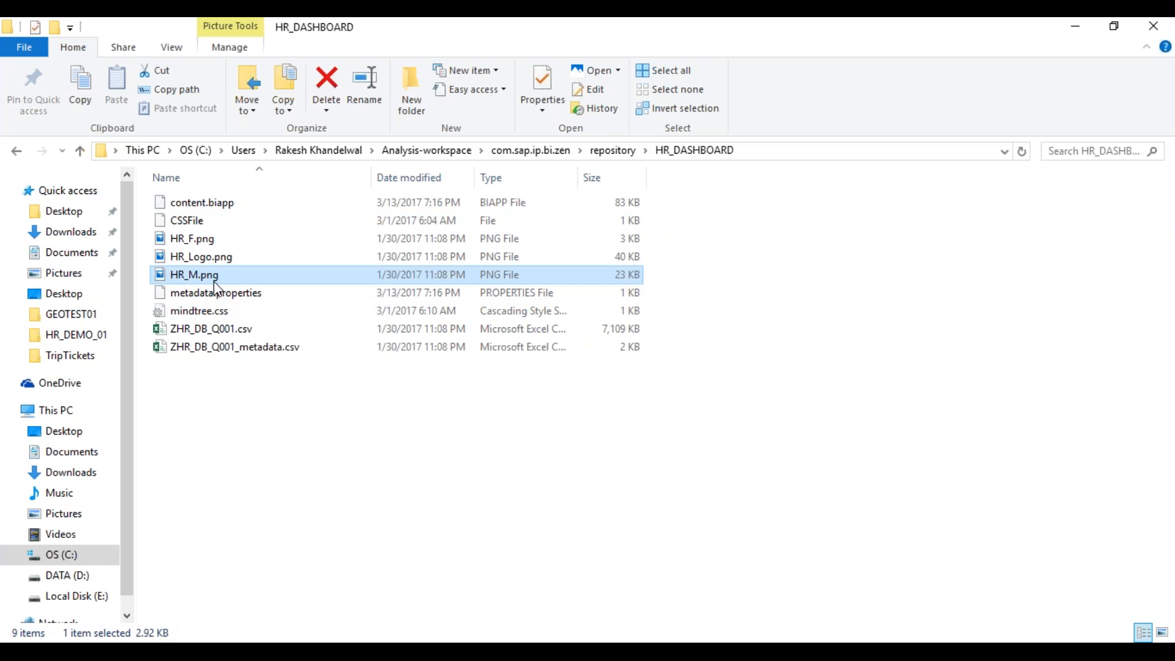
pyautogui.click(222, 293)
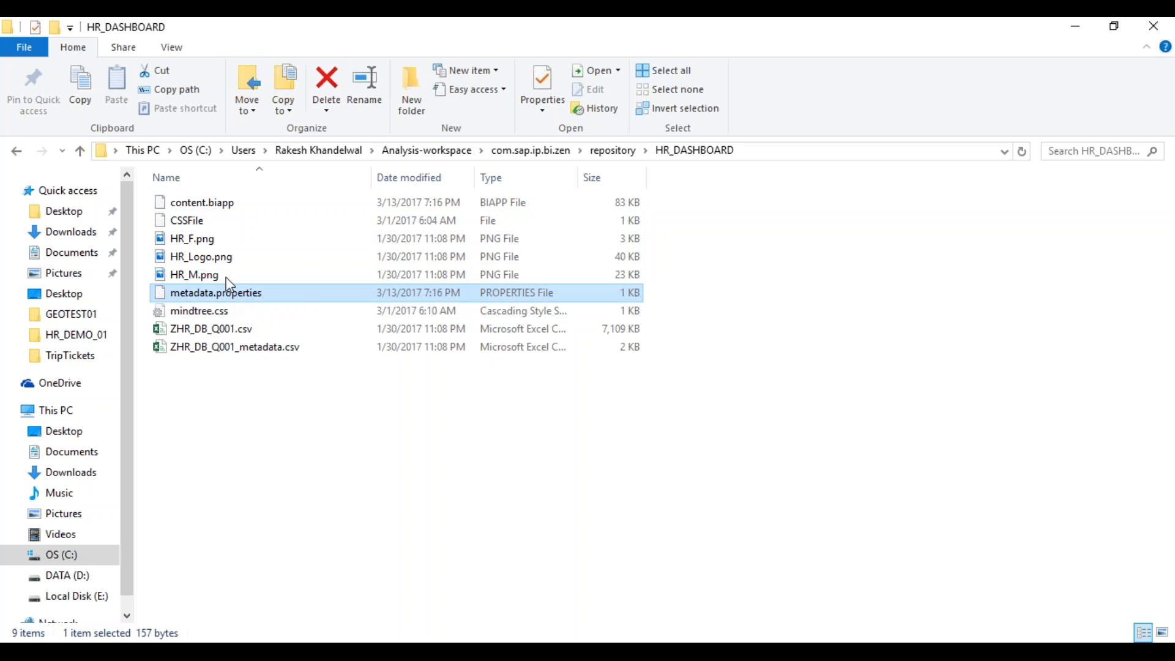
pyautogui.keyDown('ctrl'); pyautogui.click(223, 207); pyautogui.keyUp('ctrl')
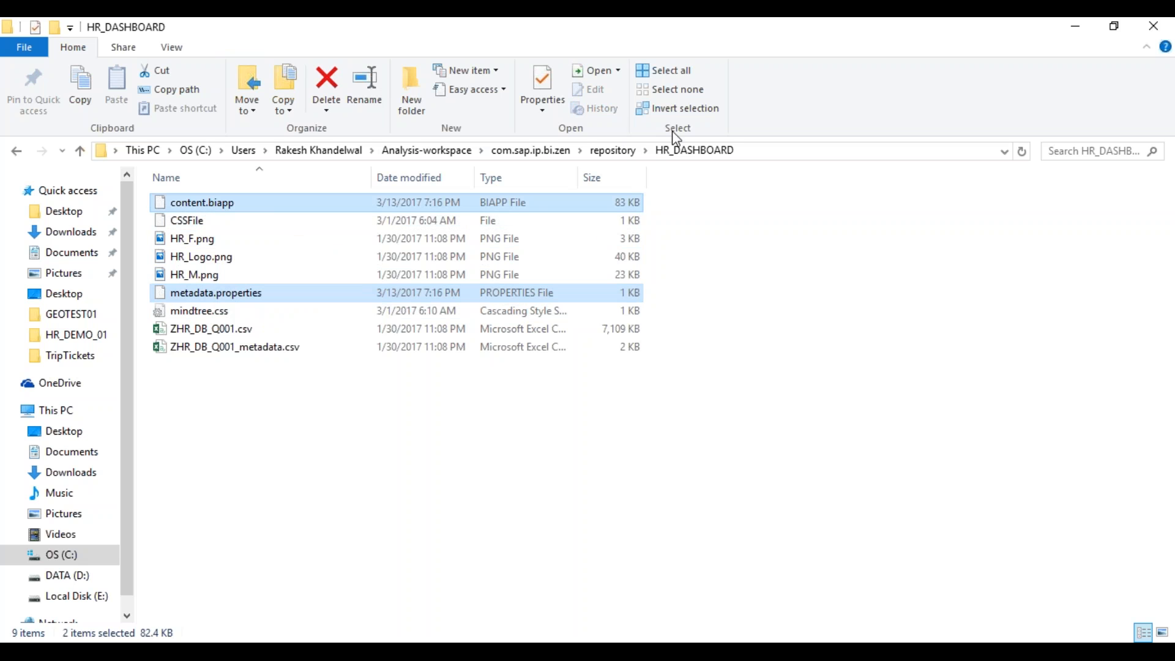
pyautogui.click(618, 151)
# - Back in Design Studio, create a new application named SAMPLEEST from the Blank template
pyautogui.click(325, 531)
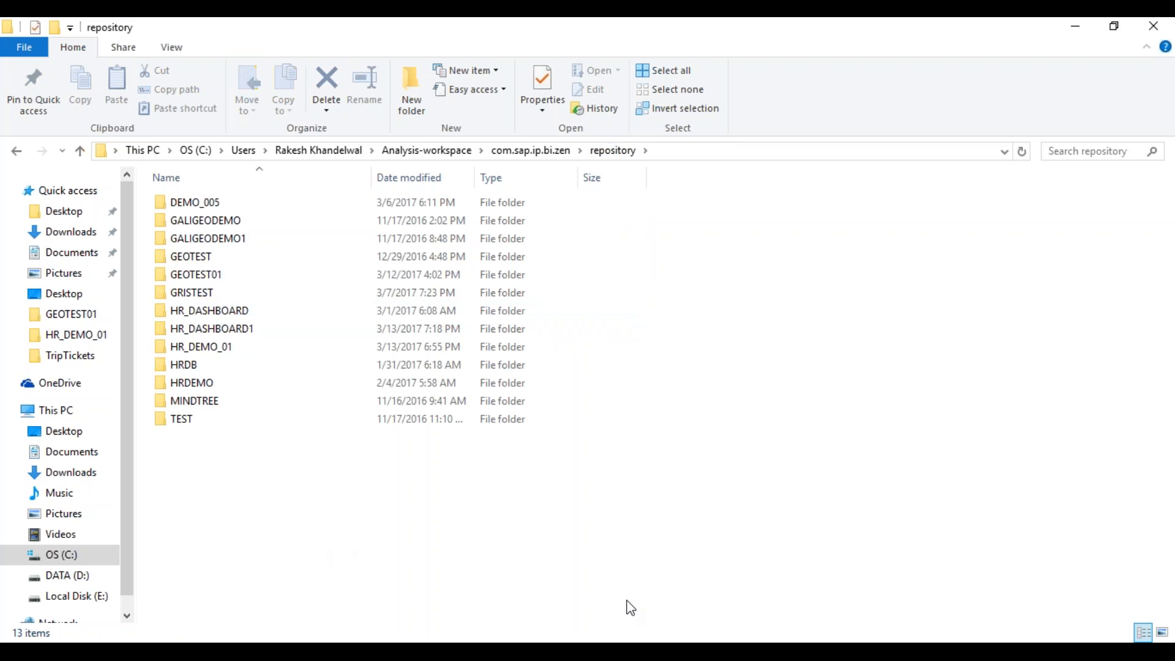
pyautogui.click(683, 653)
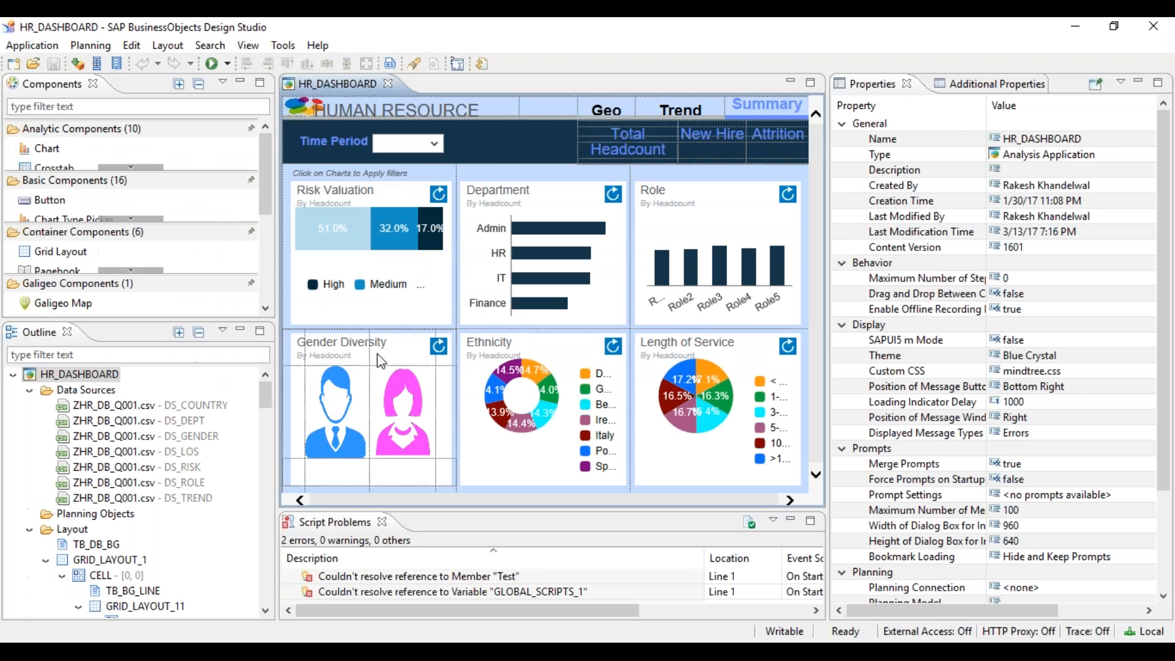
pyautogui.click(14, 63)
pyautogui.write('SAMPLEEST')
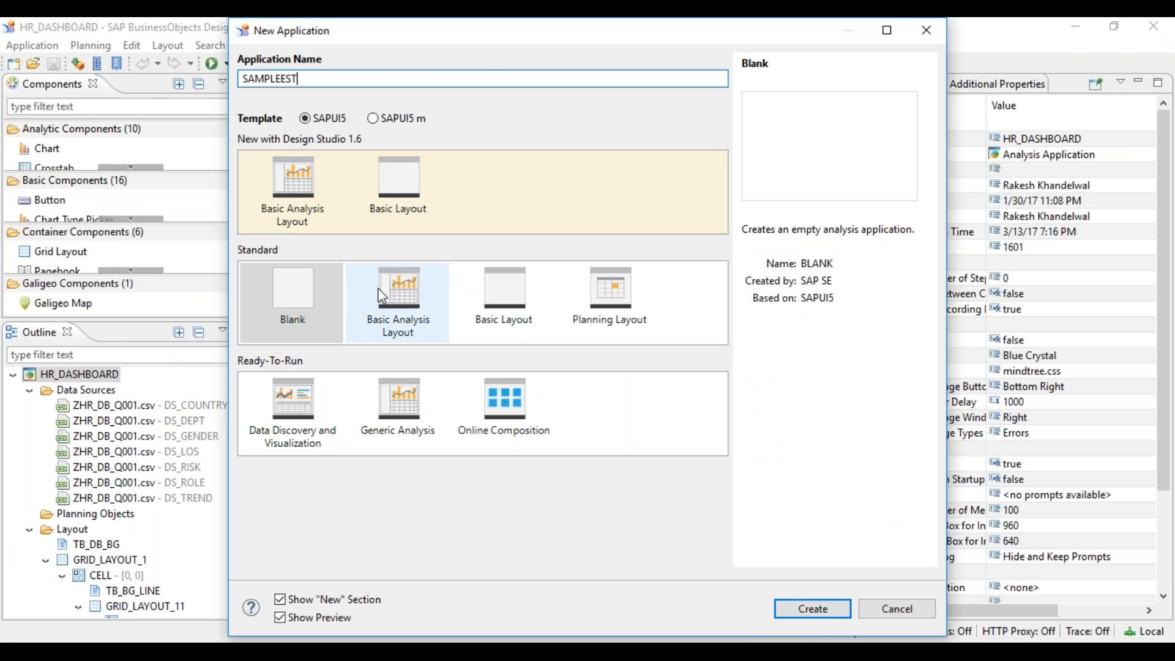
pyautogui.click(813, 609)
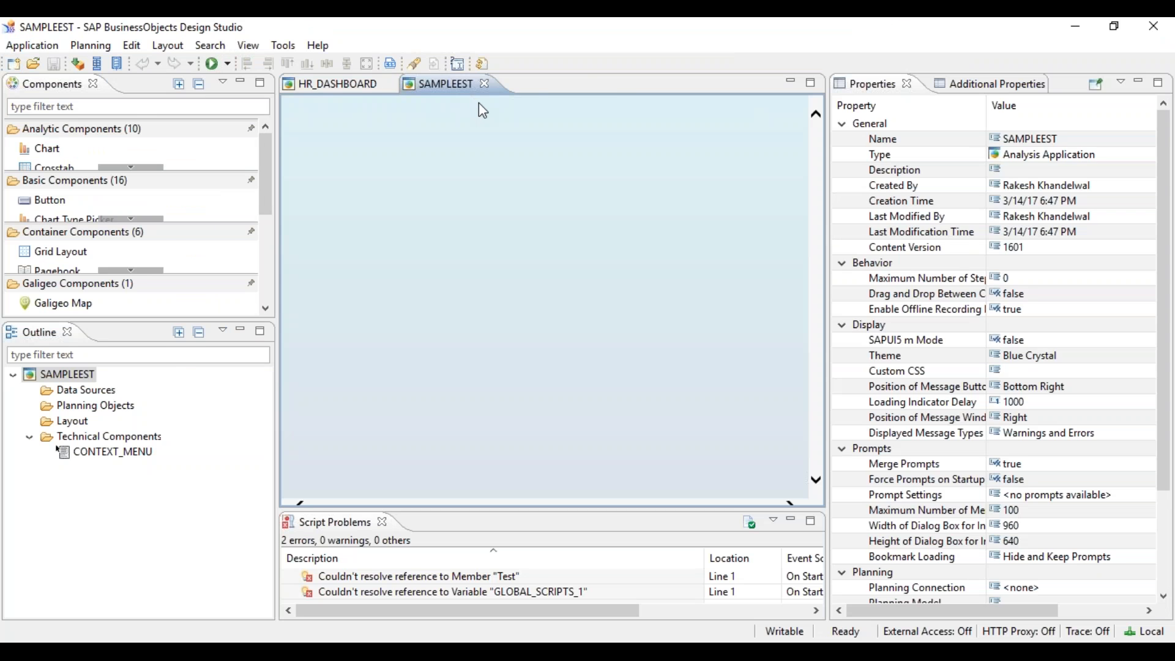
# - In File Explorer, view the two files in the SAMPLEEST app folder, then return to the repository
pyautogui.hotkey('alt', 'Tab')
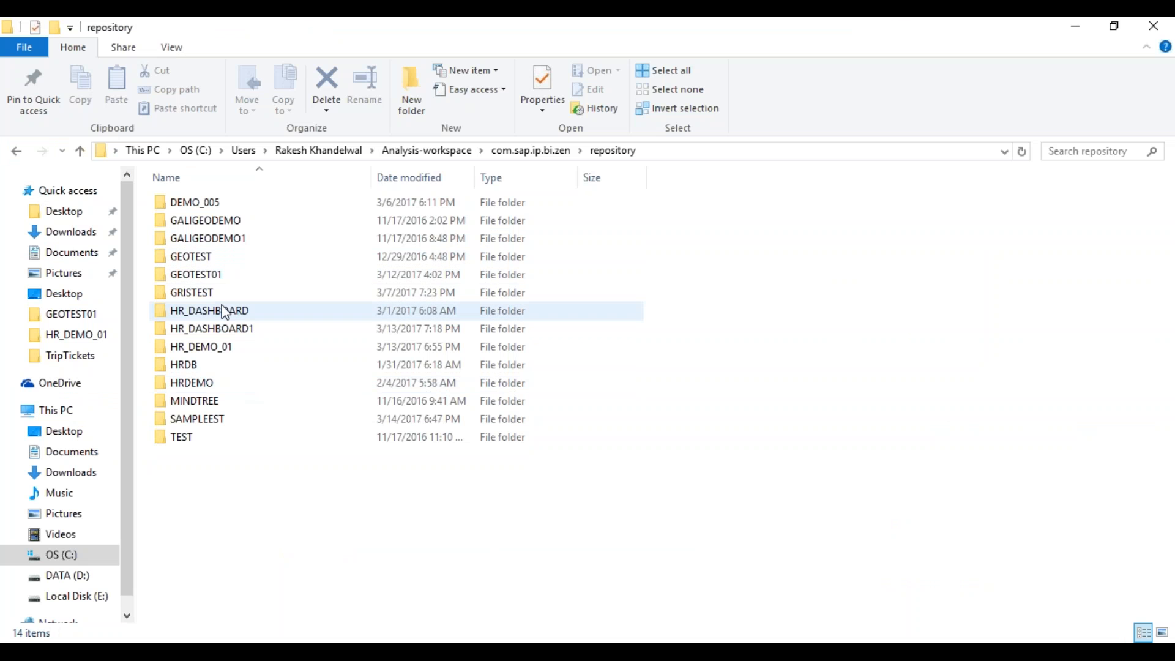
pyautogui.doubleClick(206, 423)
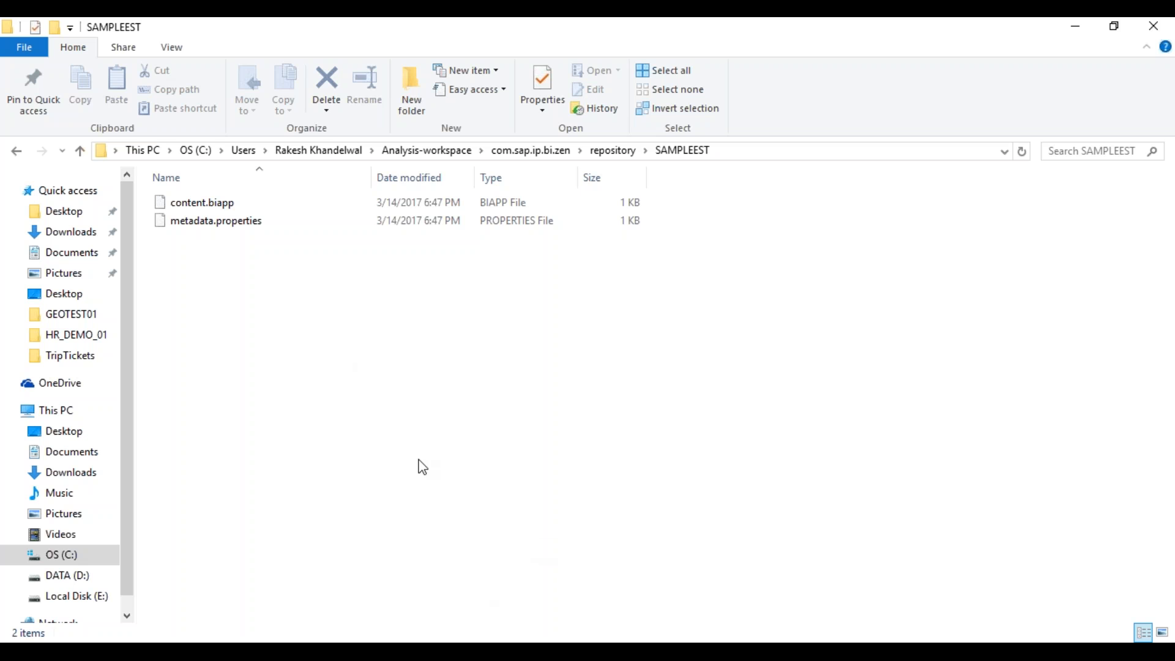
pyautogui.click(603, 152)
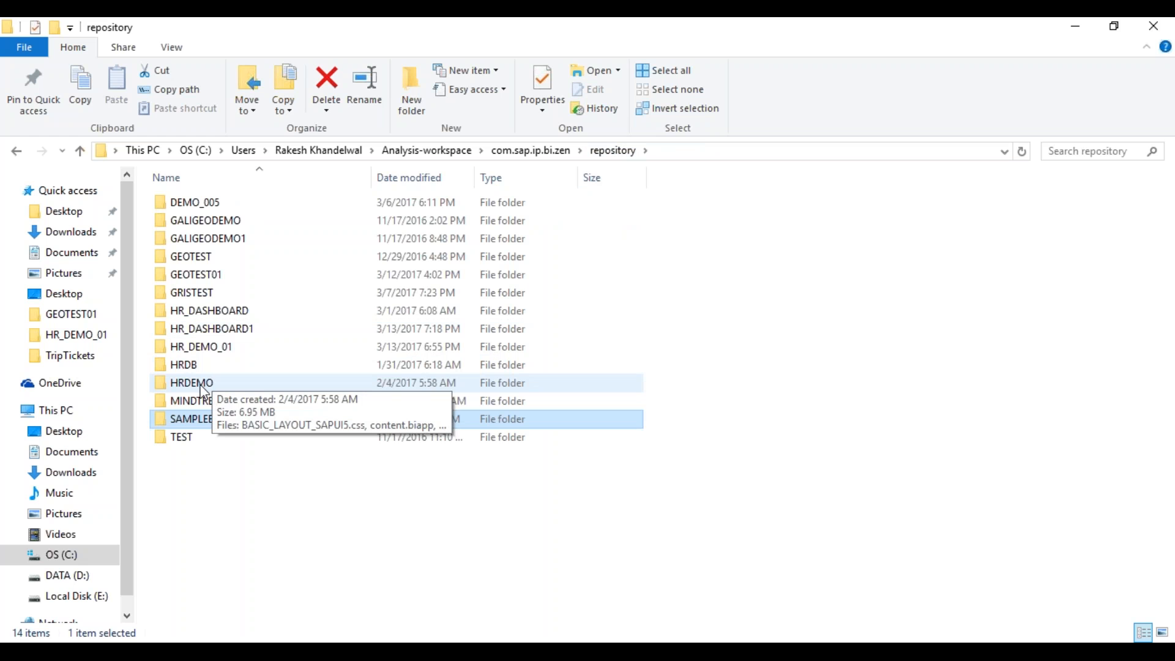
pyautogui.click(233, 477)
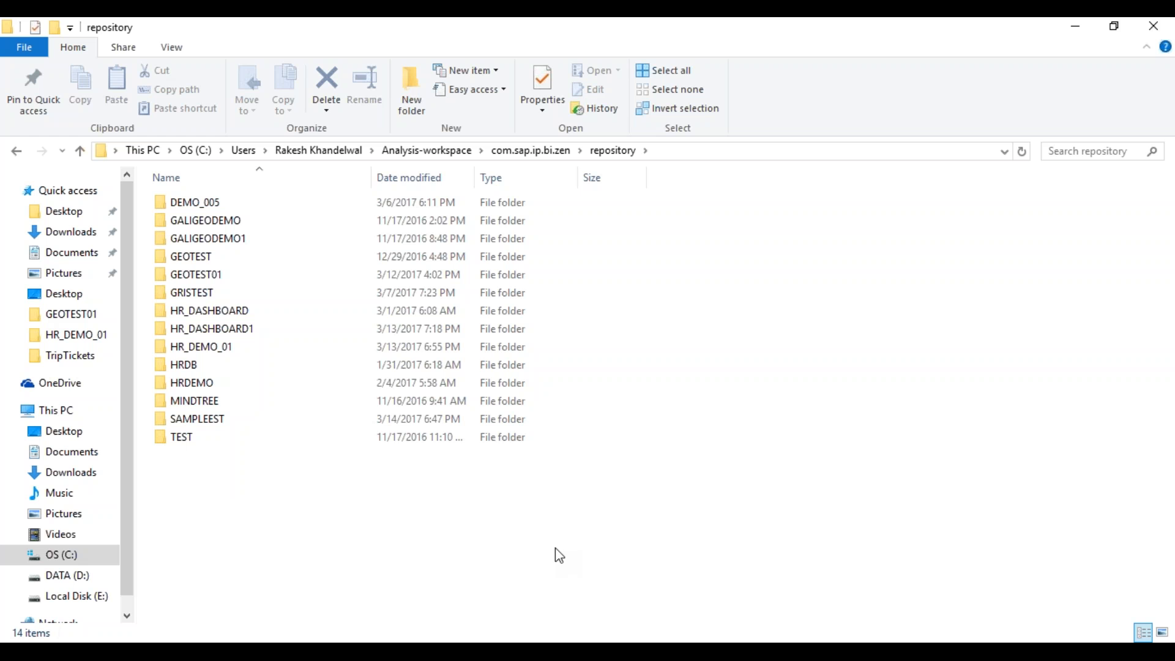
# - Bring the SAMPLEEST Design Studio window back to the front
pyautogui.moveTo(781, 652)
pyautogui.moveTo(781, 654)
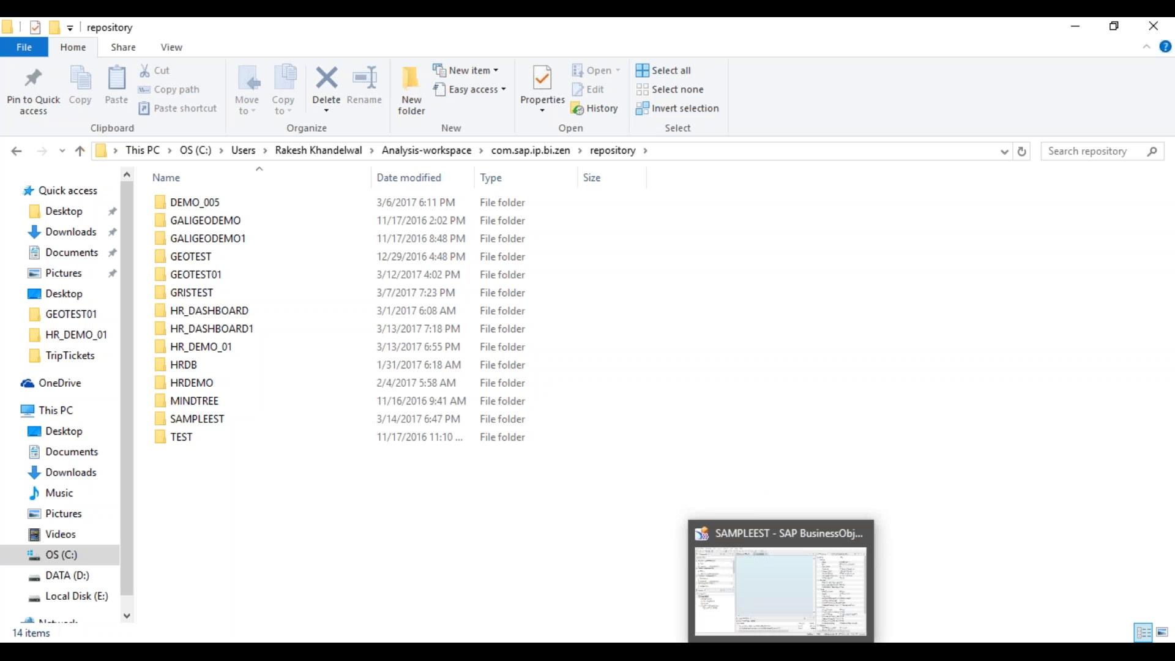
pyautogui.click(781, 588)
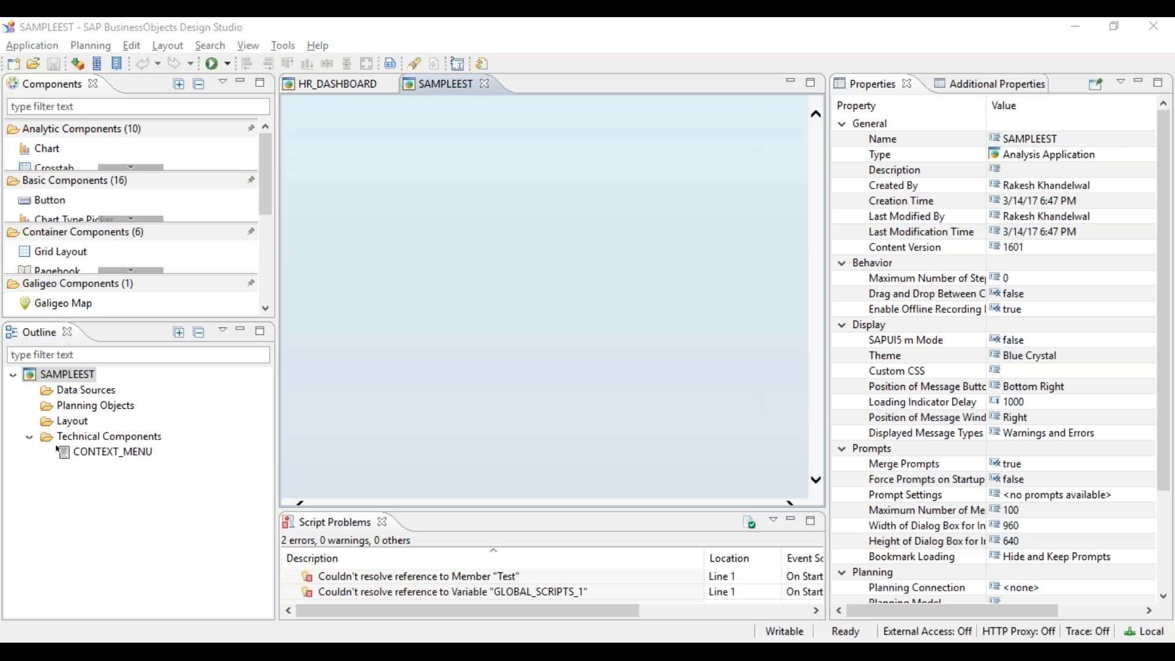
# - Switch from the empty SAMPLEEST app to the HR_DASHBOARD application tab
pyautogui.click(701, 651)
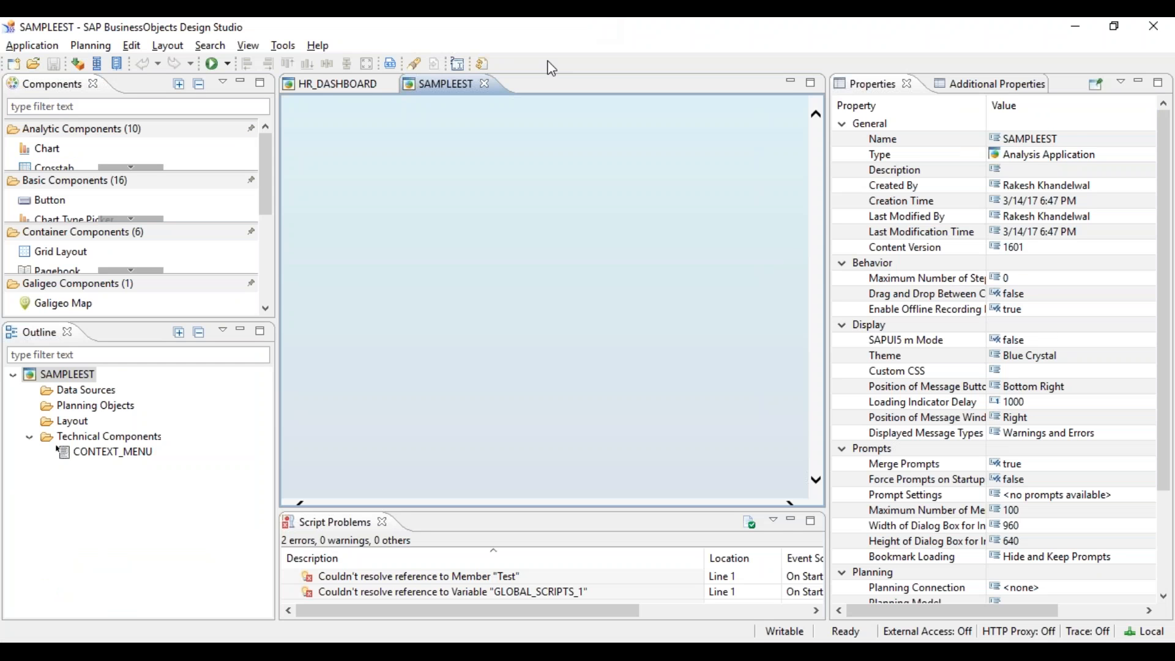
pyautogui.click(325, 91)
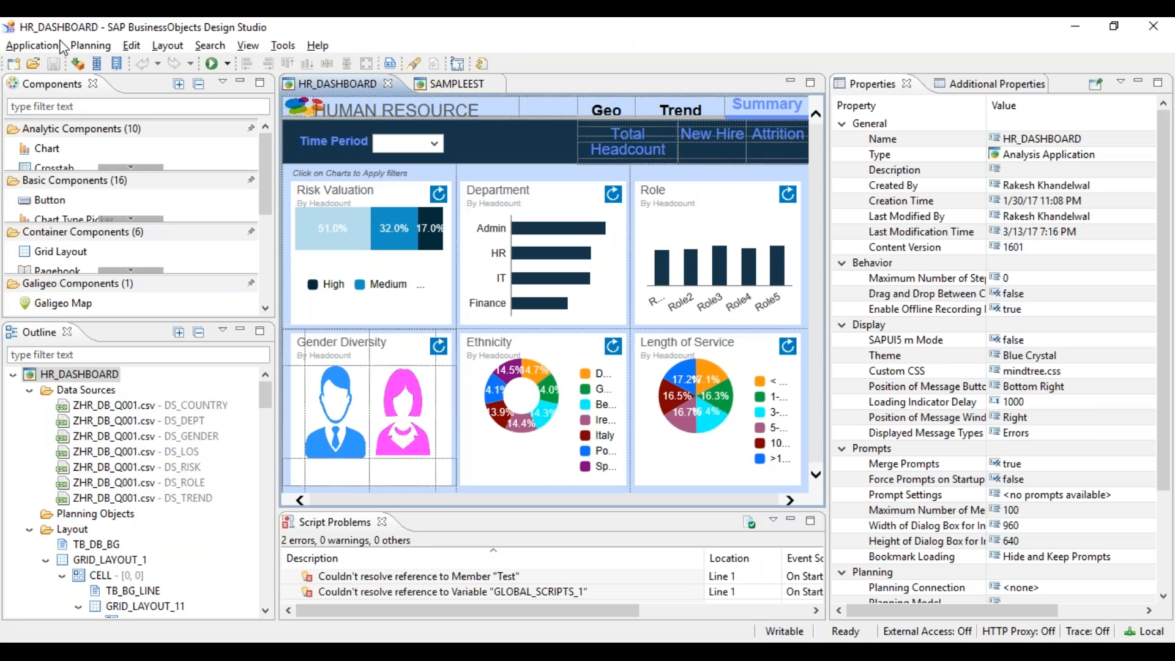
# - Select all seven data sources, DS_COUNTRY through DS_TREND, then switch to the remote Test DB session
pyautogui.click(127, 409)
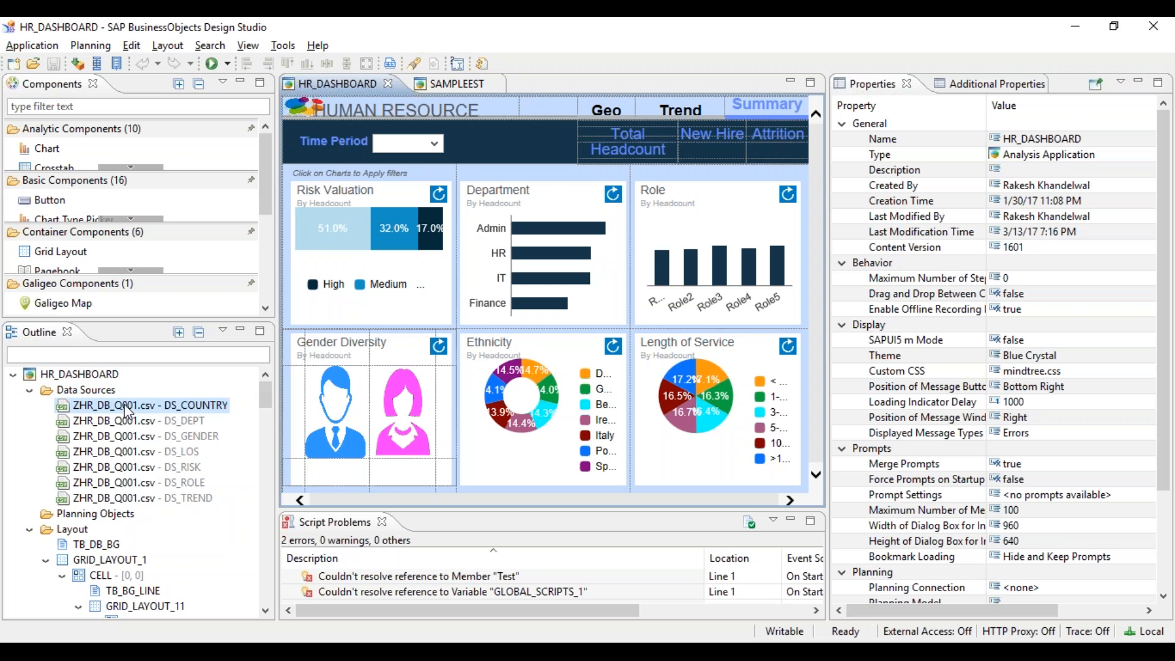
pyautogui.keyDown('shift'); pyautogui.click(149, 493); pyautogui.keyUp('shift')
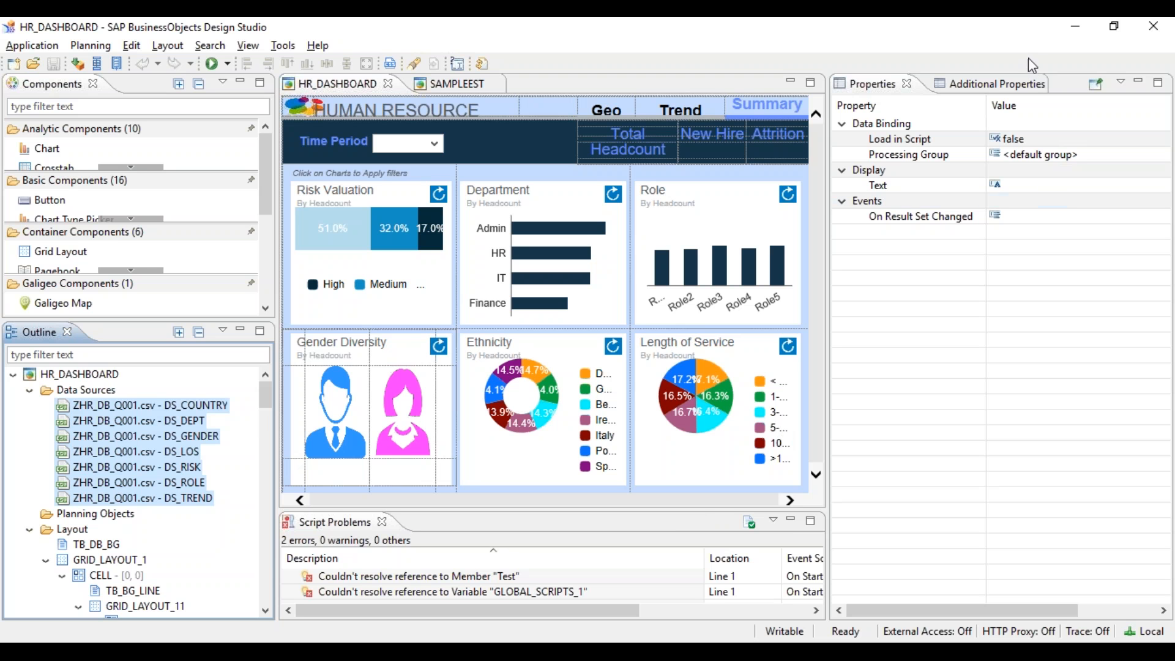
pyautogui.hotkey('alt', 'Tab')
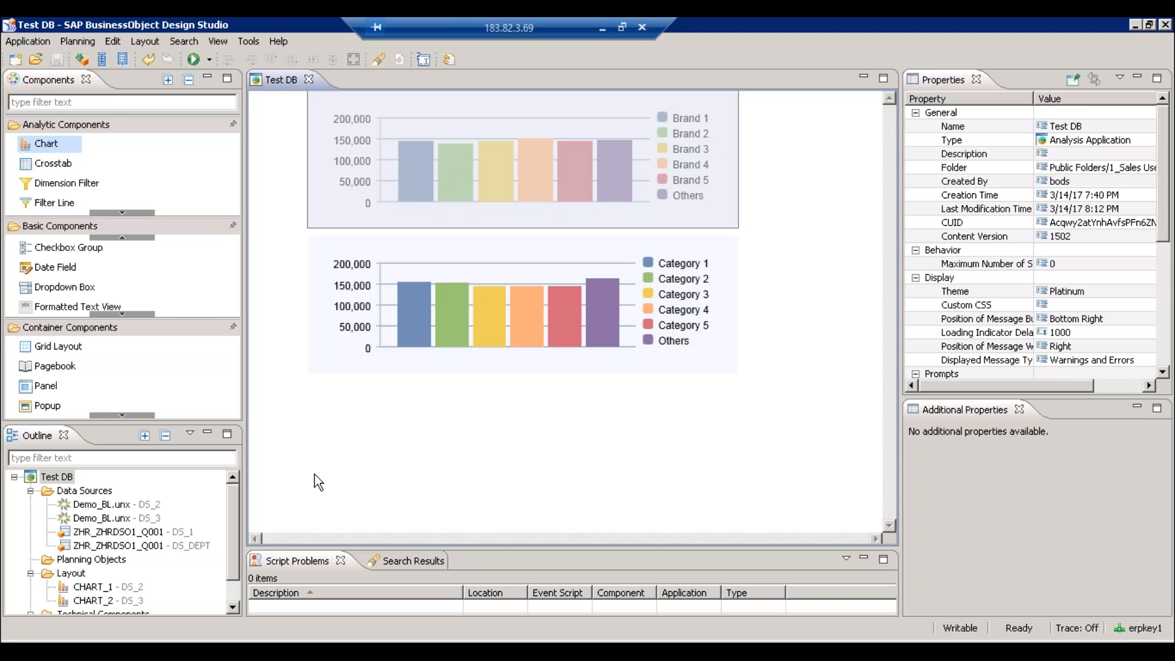
# - Inspect the HR Report query's Key Part dimensions and Total Count key figure, then list recent queries
pyautogui.click(110, 531)
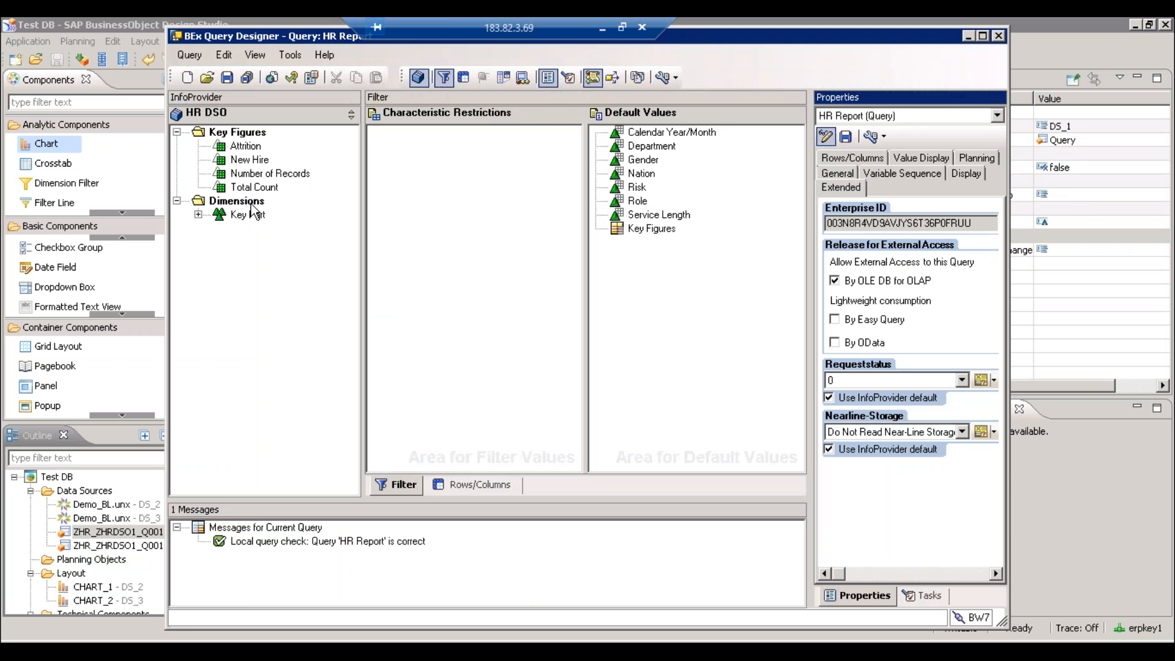
pyautogui.click(199, 215)
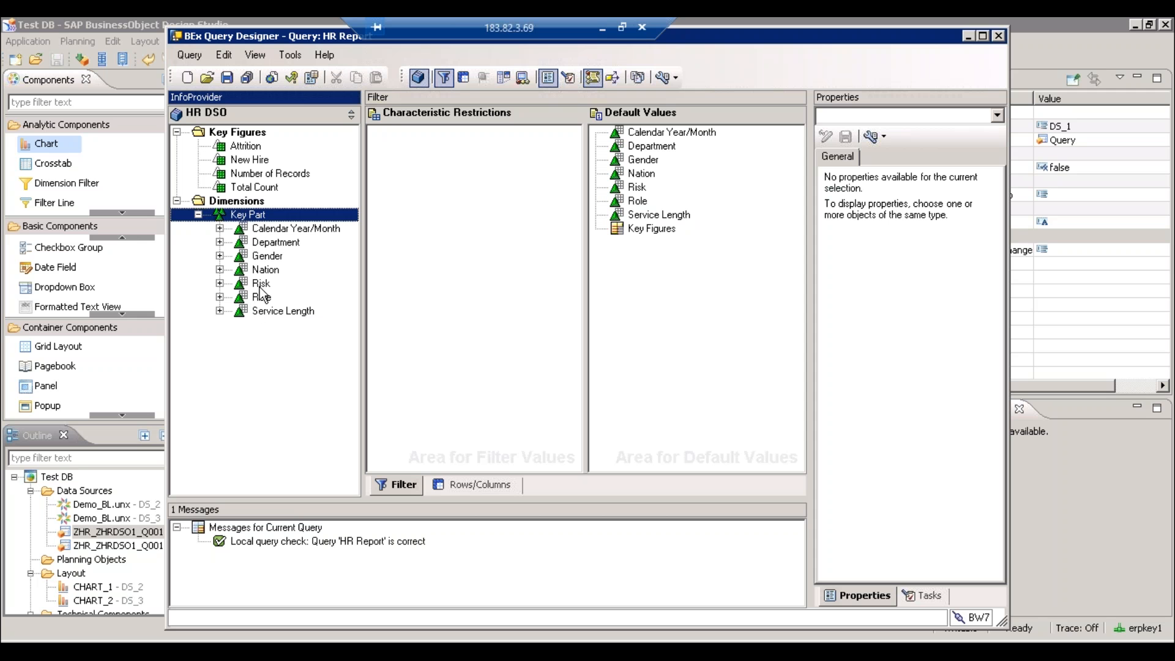
pyautogui.click(258, 189)
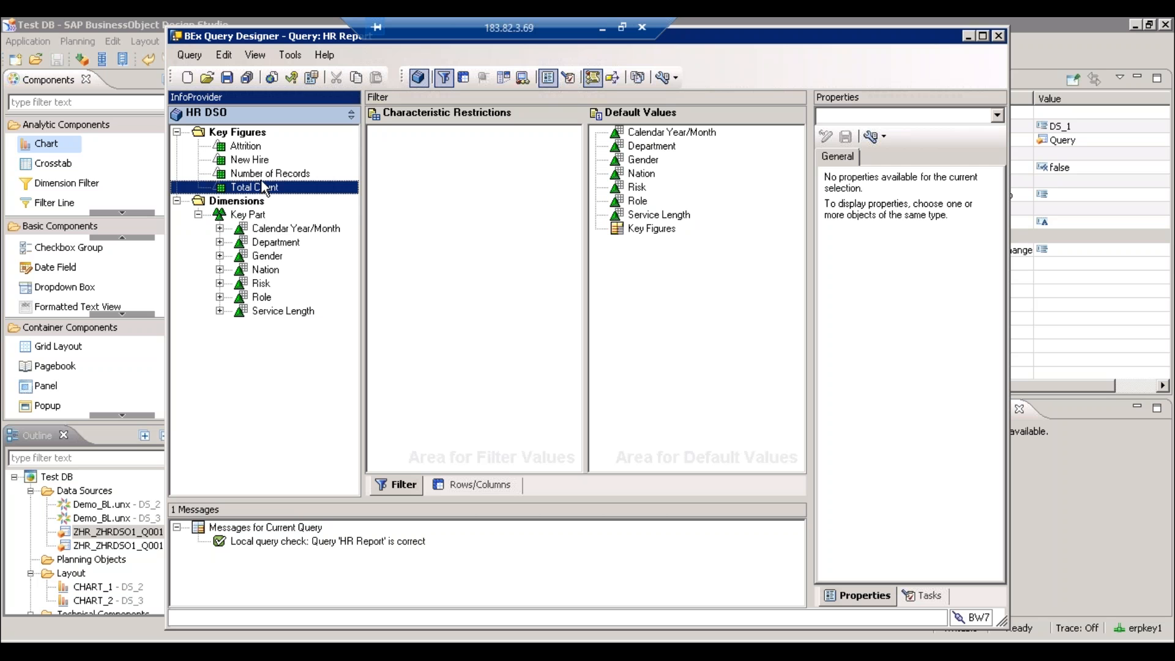
pyautogui.click(207, 77)
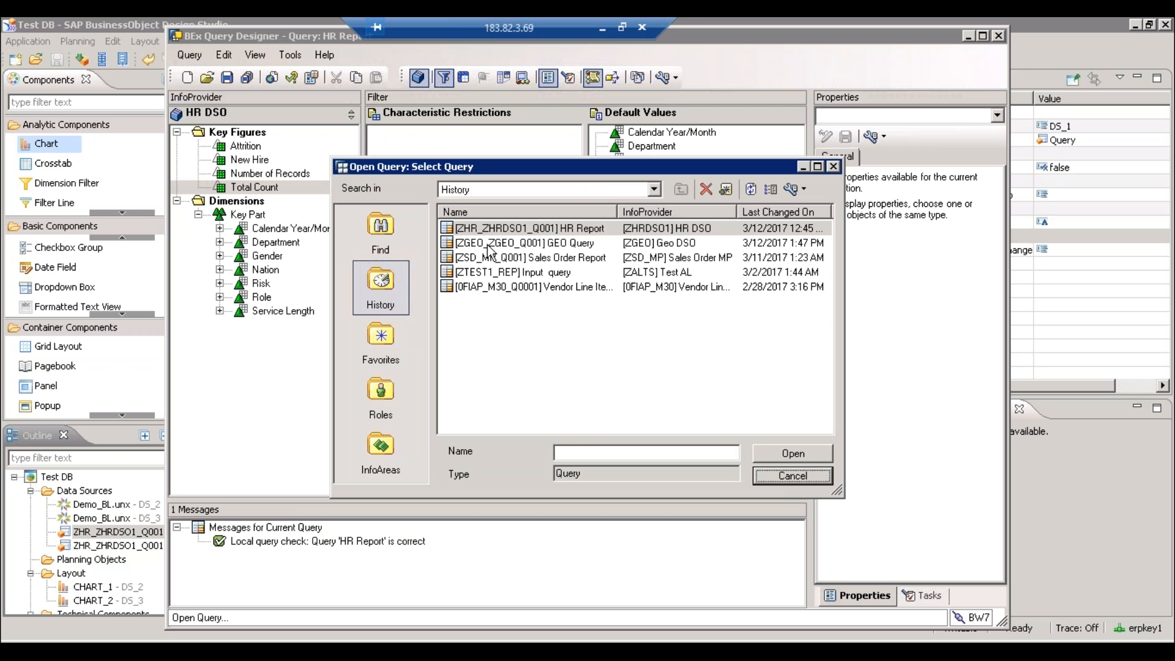
# - Open the GEO Query and look over its Actual, Budget, Average Transaction and Number of Records key figures
pyautogui.doubleClick(517, 248)
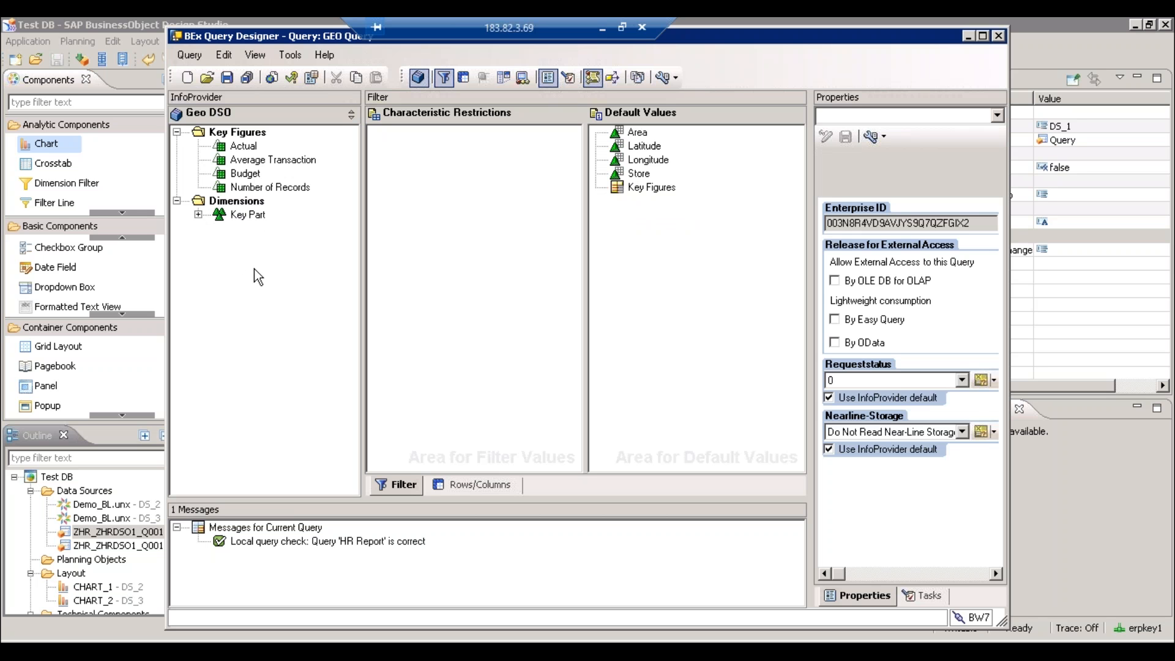
pyautogui.click(244, 147)
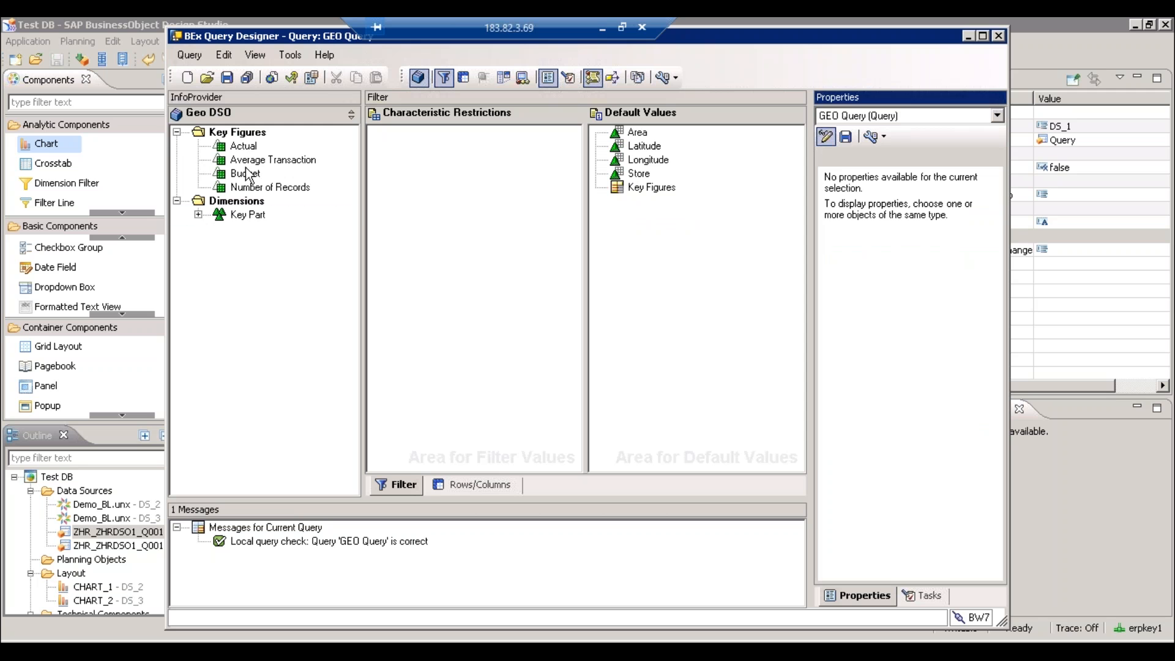
pyautogui.keyDown('ctrl'); pyautogui.click(245, 173); pyautogui.keyUp('ctrl')
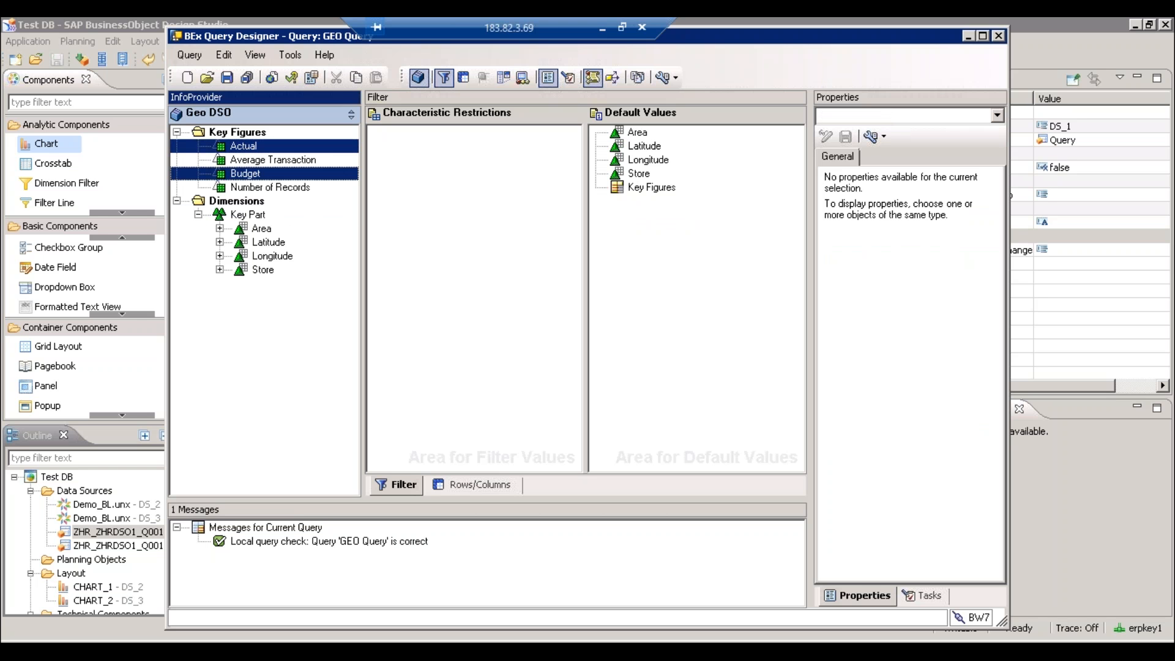
pyautogui.keyDown('ctrl'); pyautogui.click(244, 146); pyautogui.keyUp('ctrl')
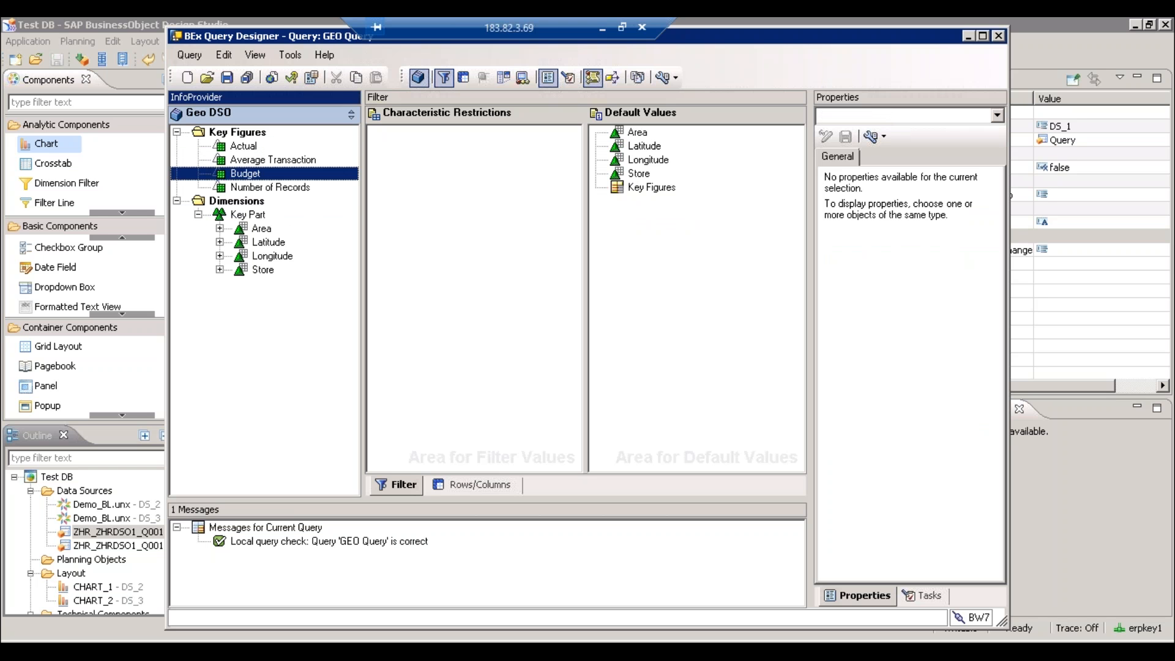
pyautogui.click(282, 162)
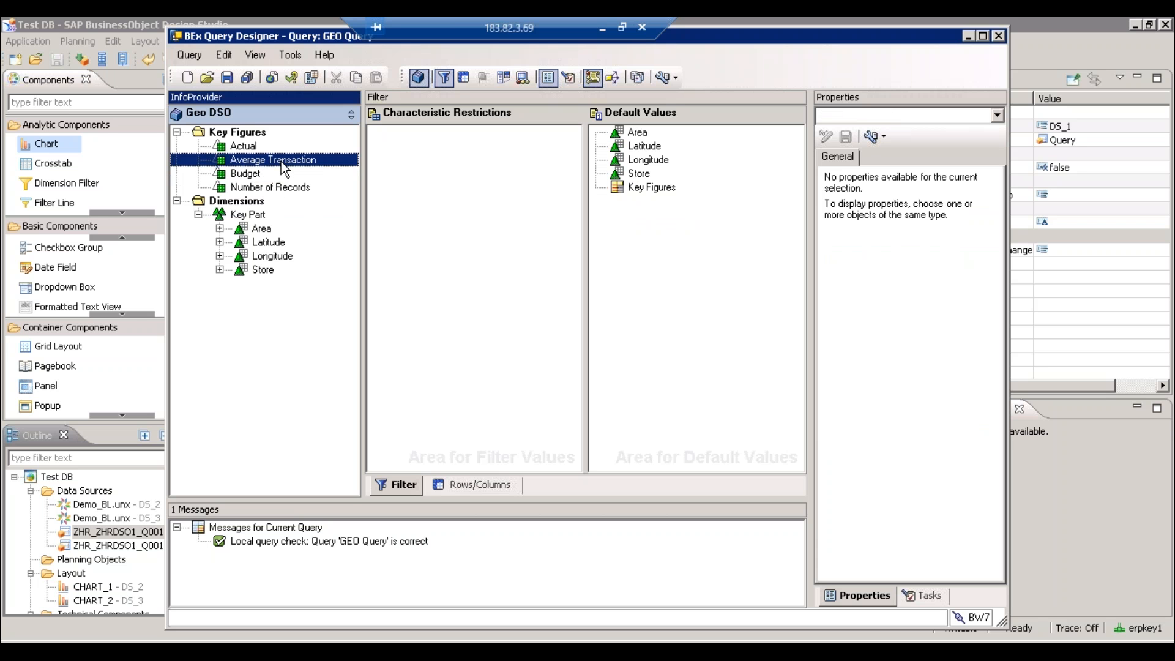
pyautogui.click(267, 187)
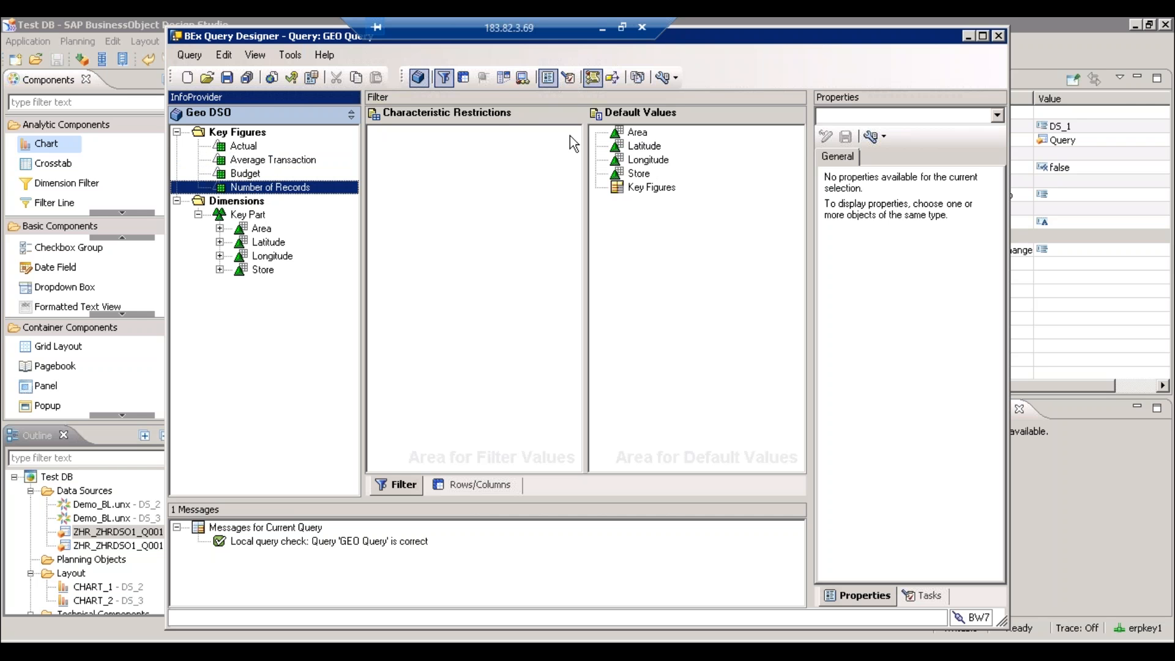
# - On the Rows/Columns layout, open the Variance formula for editing
pyautogui.click(401, 484)
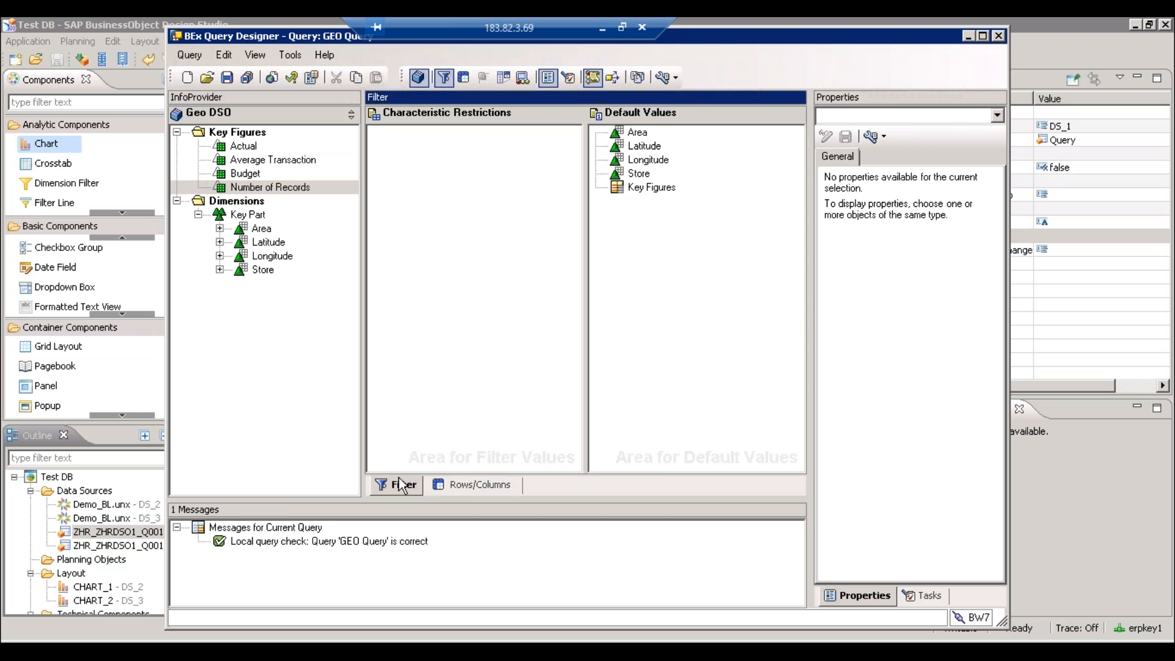
pyautogui.click(466, 485)
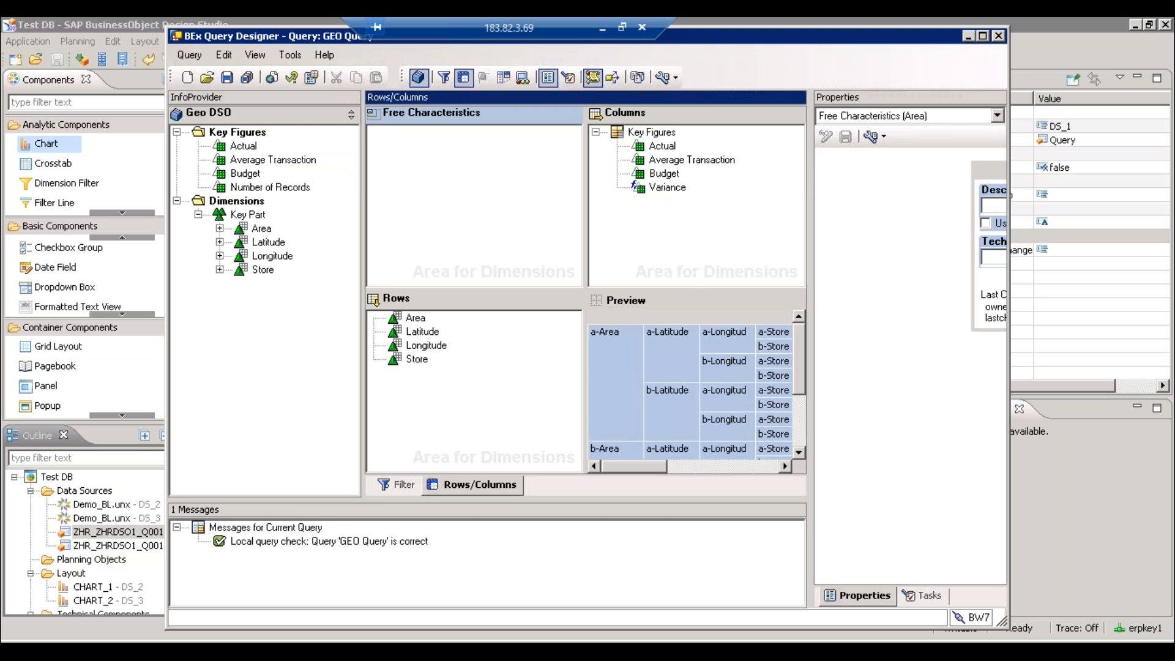
pyautogui.click(667, 187)
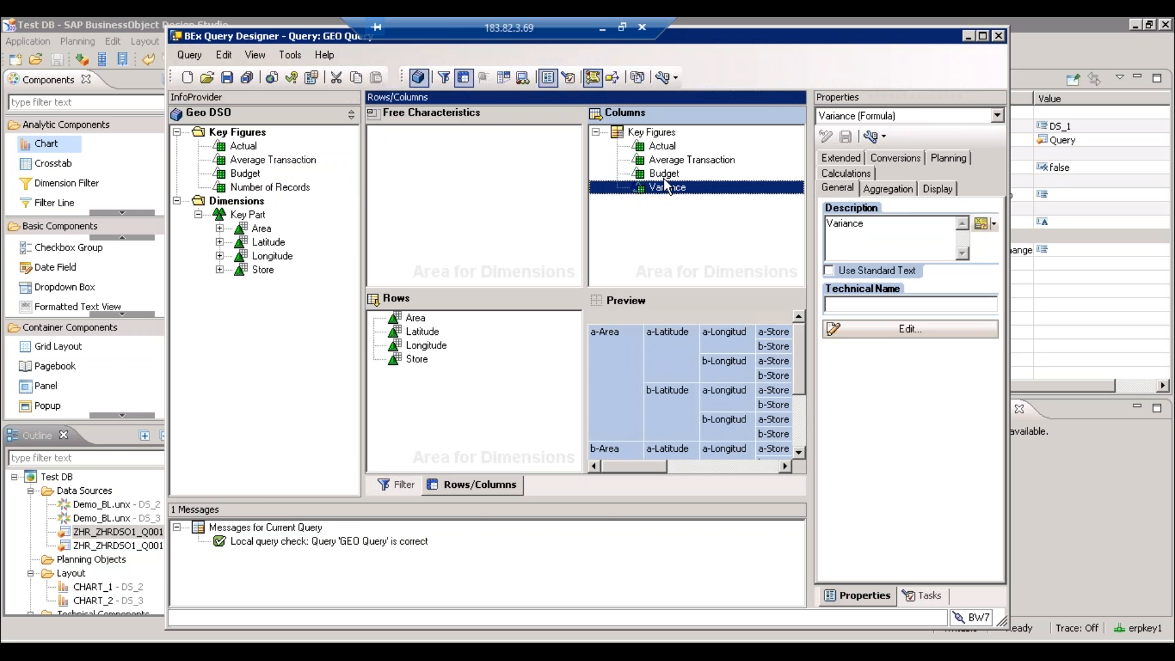
pyautogui.click(915, 334)
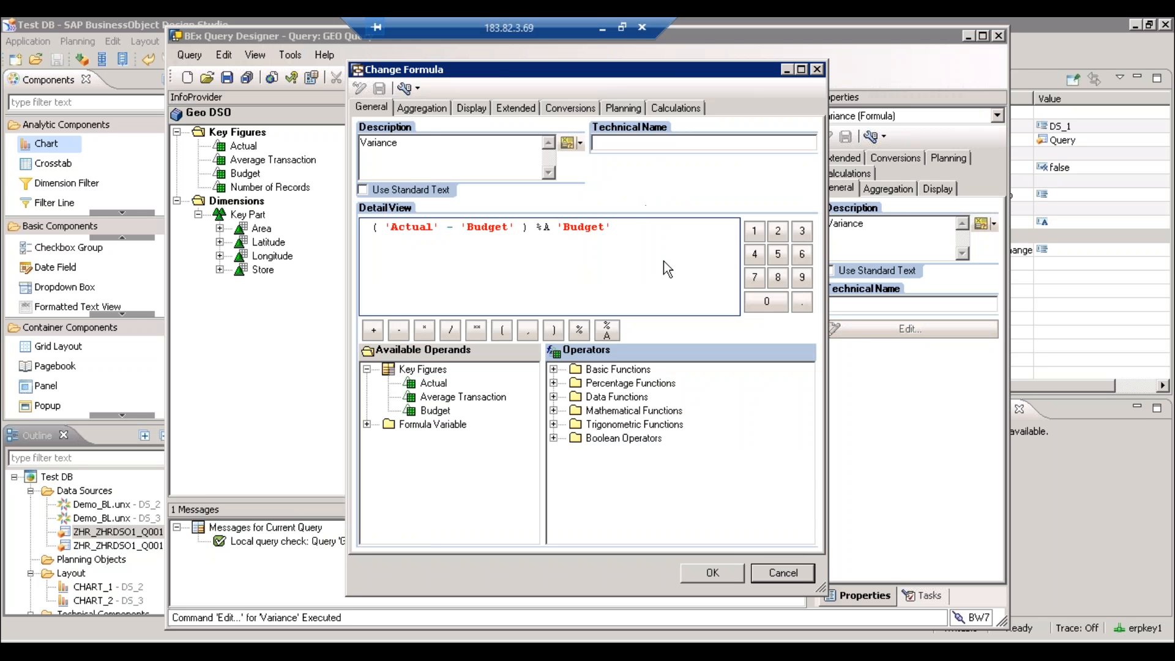
# - Close the Variance formula ( 'Actual' - 'Budget' ) %A 'Budget' without changing it
pyautogui.click(792, 571)
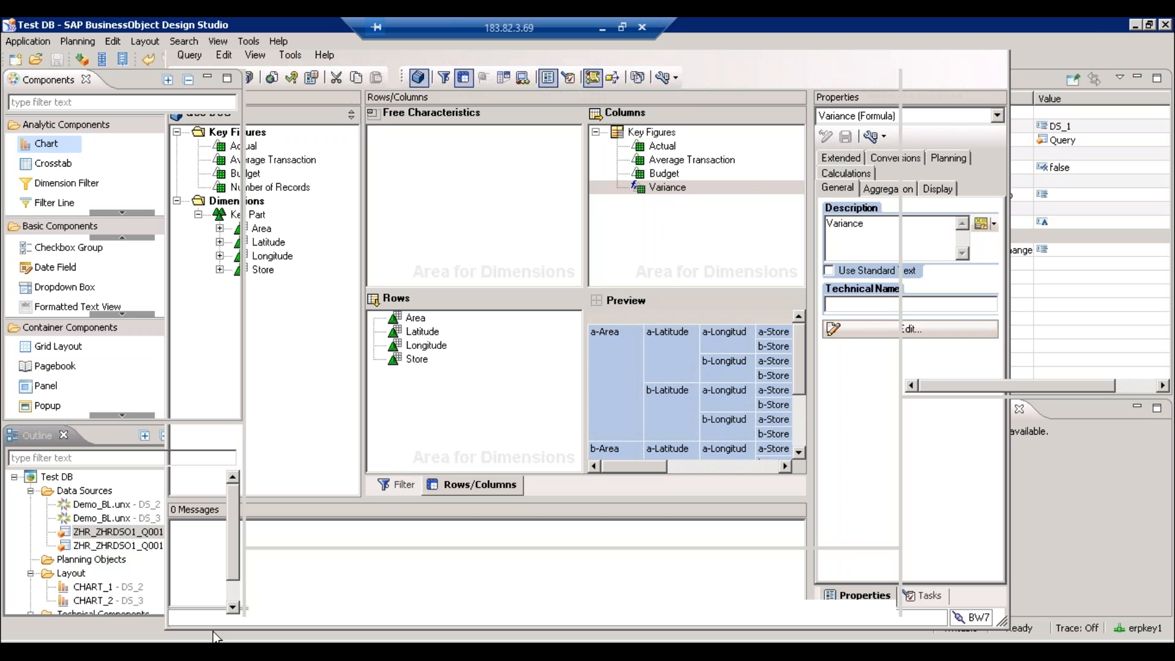
# - Start adding a data source to Test DB using the SAP BW connection
pyautogui.rightClick(67, 493)
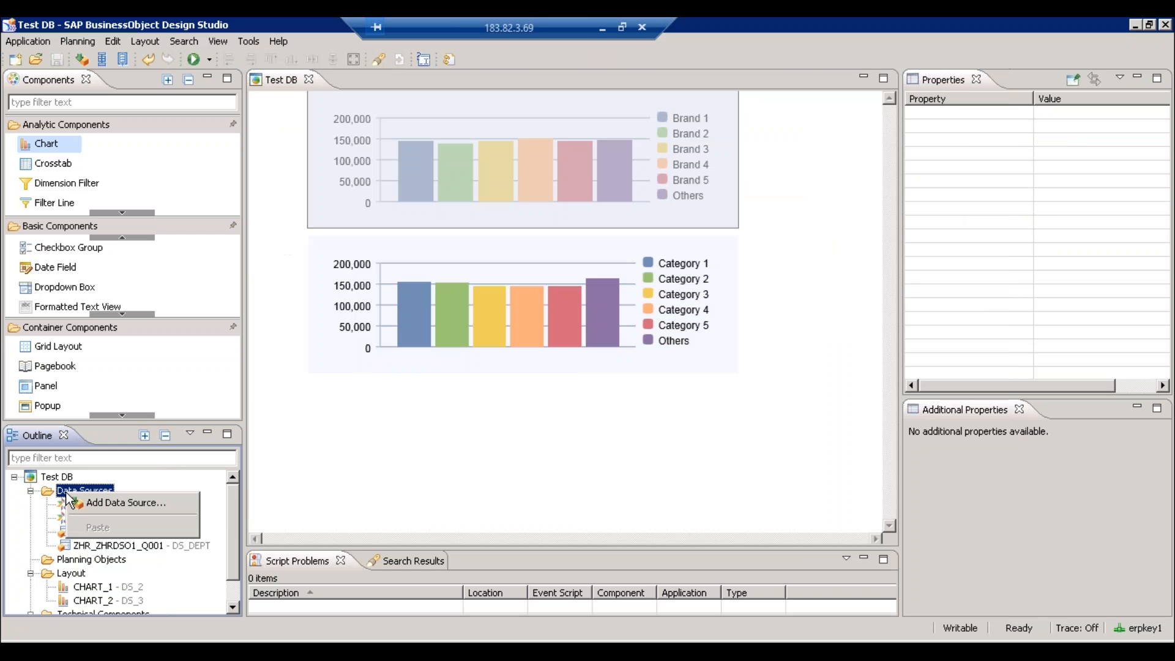
pyautogui.click(90, 502)
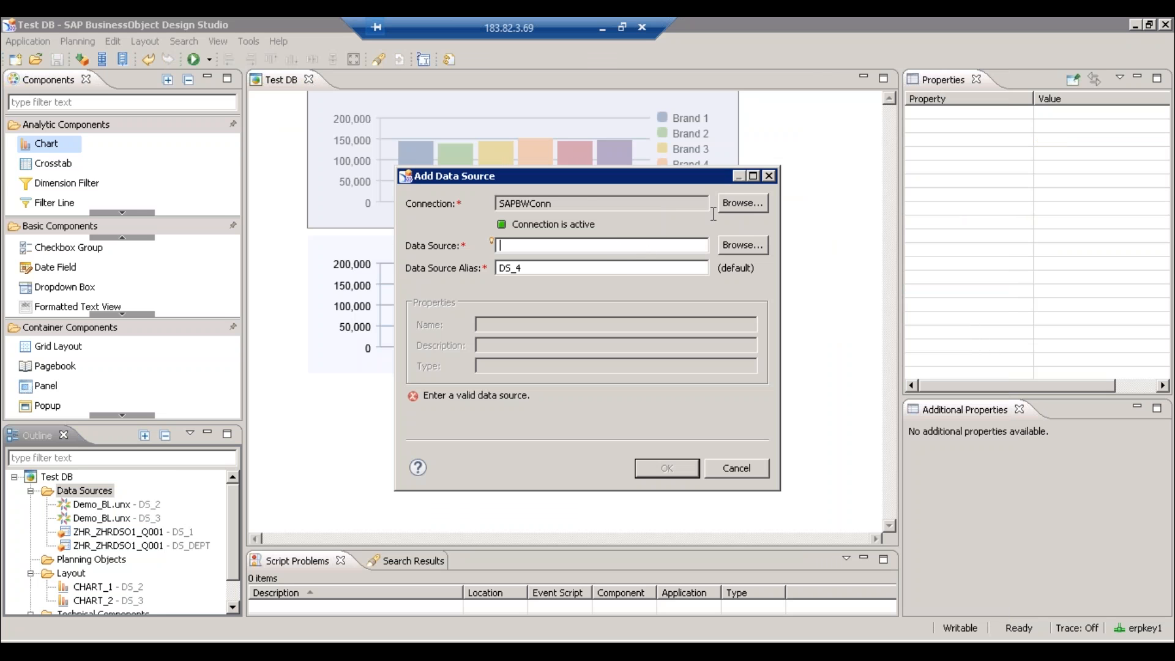
pyautogui.click(739, 204)
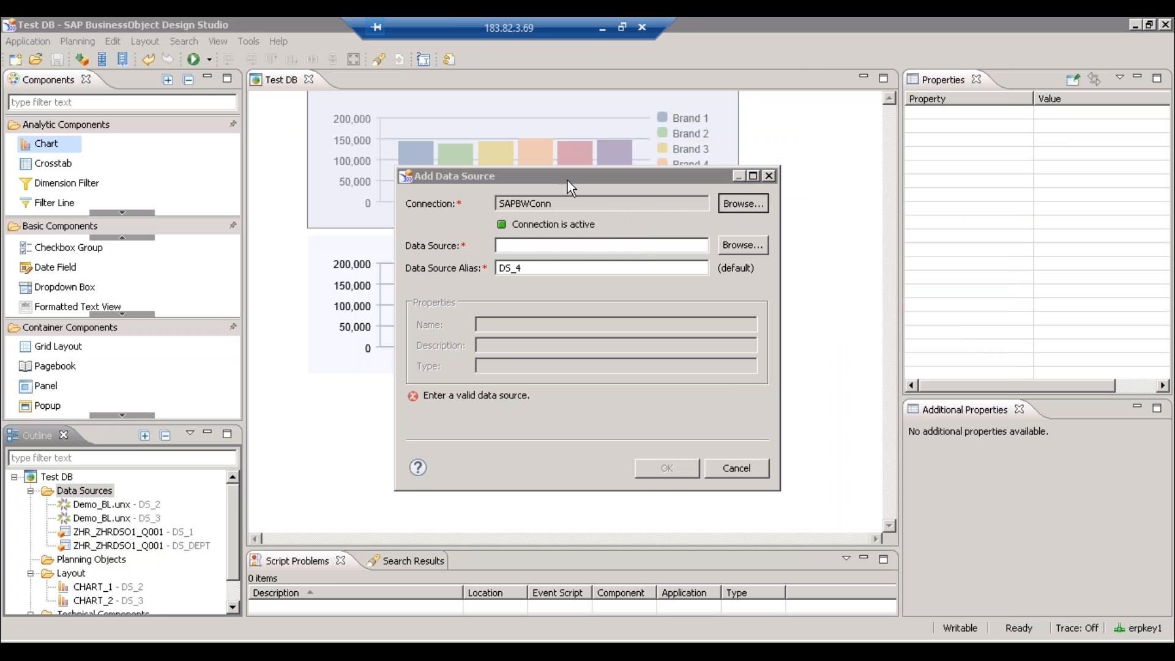
pyautogui.click(498, 242)
pyautogui.doubleClick(499, 243)
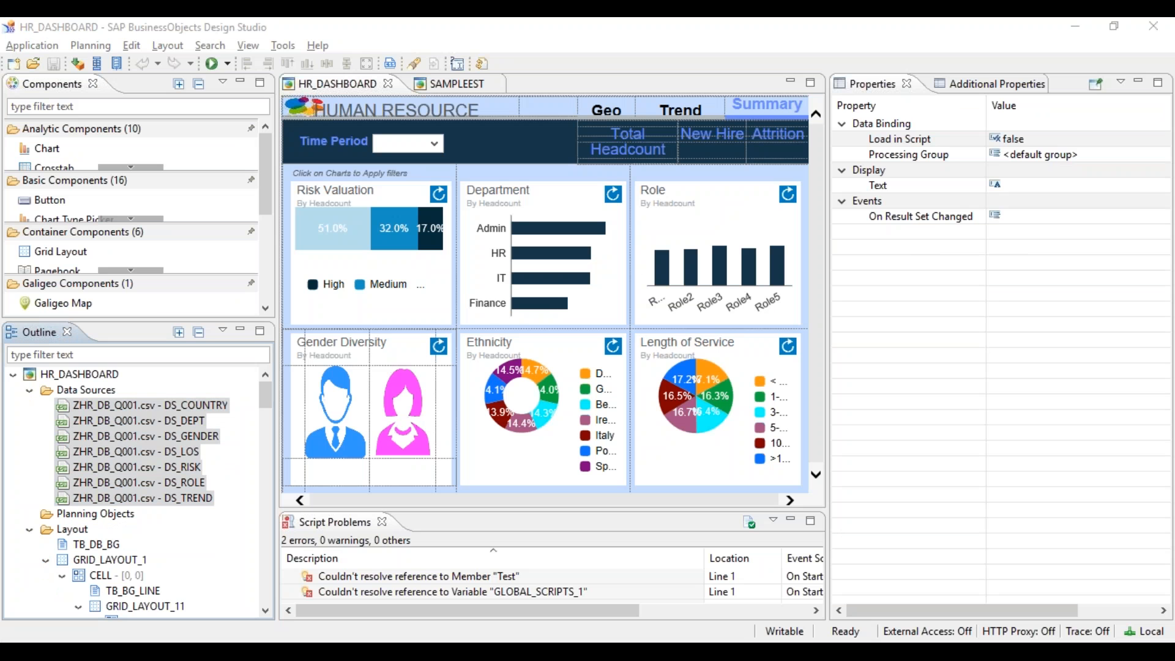
# - Copy ZGEO_ZGEO_Q001 from the note, paste it as the data source, and confirm DS_4
pyautogui.click(487, 649)
pyautogui.click(984, 151)
pyautogui.hotkey('shift', 'Home')
pyautogui.hotkey('ctrl', 'c')
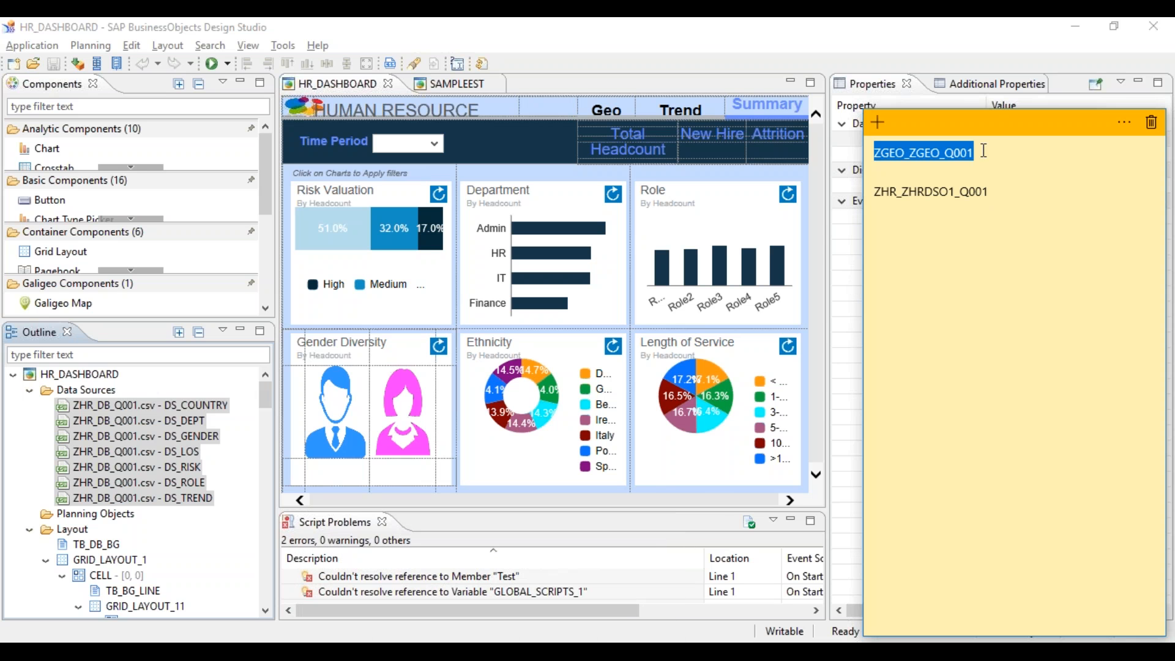
pyautogui.click(551, 649)
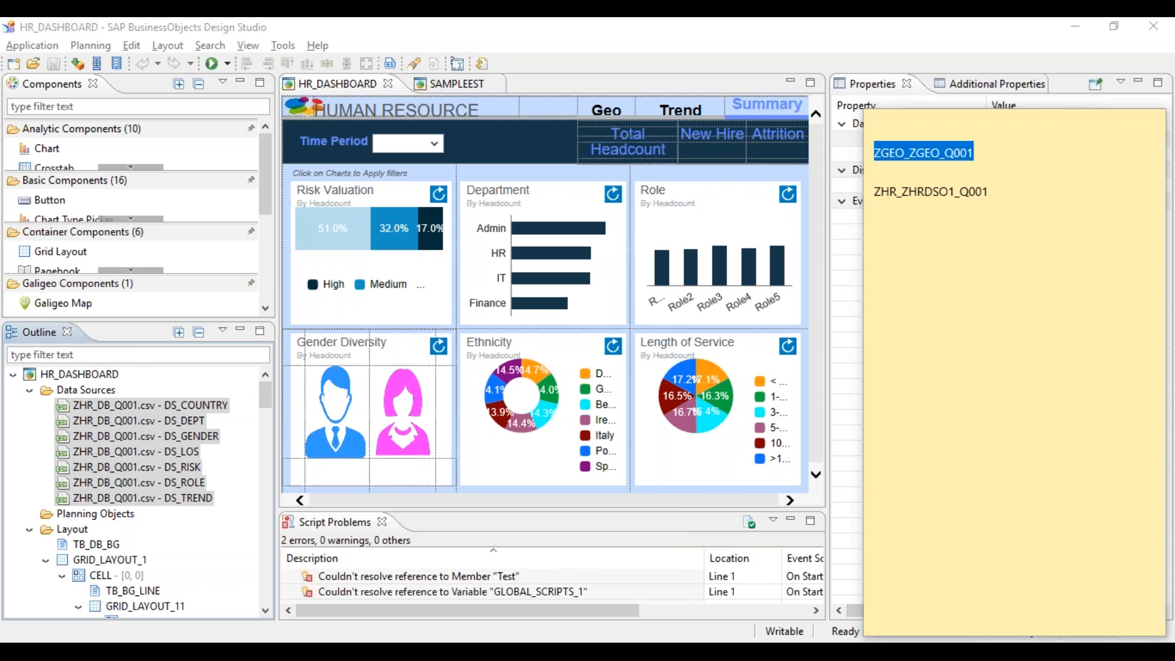
pyautogui.hotkey('ctrl', 'v')
pyautogui.click(661, 468)
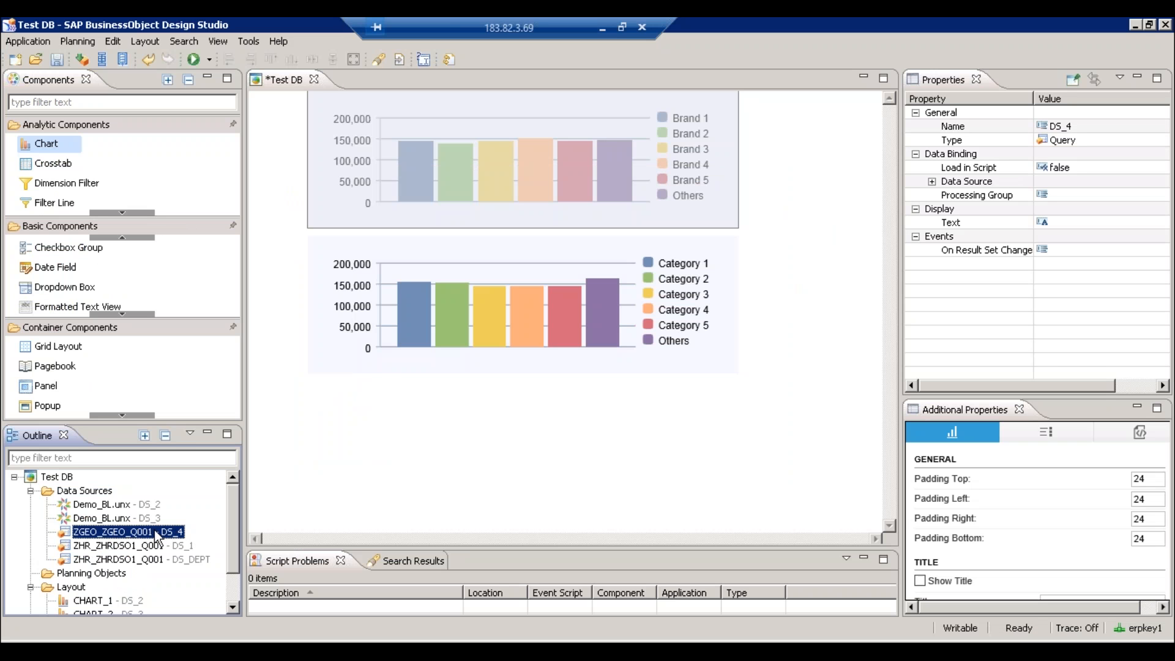
# - Open DS_4's initial view full screen and expand Measures under Columns
pyautogui.rightClick(158, 536)
pyautogui.click(190, 477)
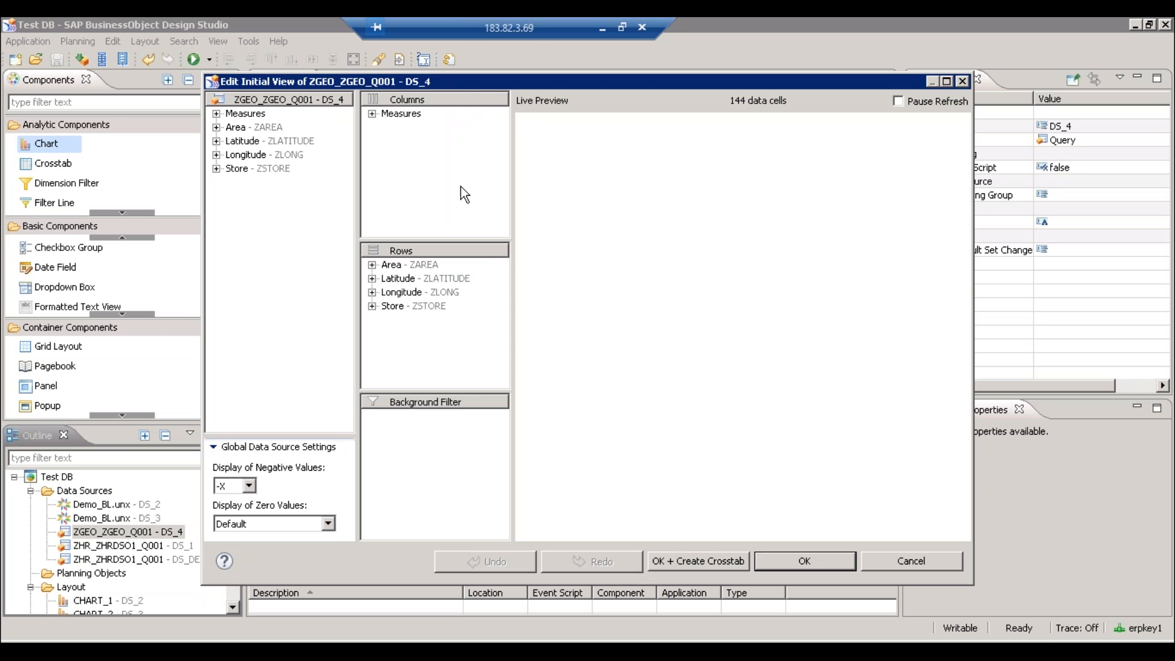
pyautogui.doubleClick(502, 83)
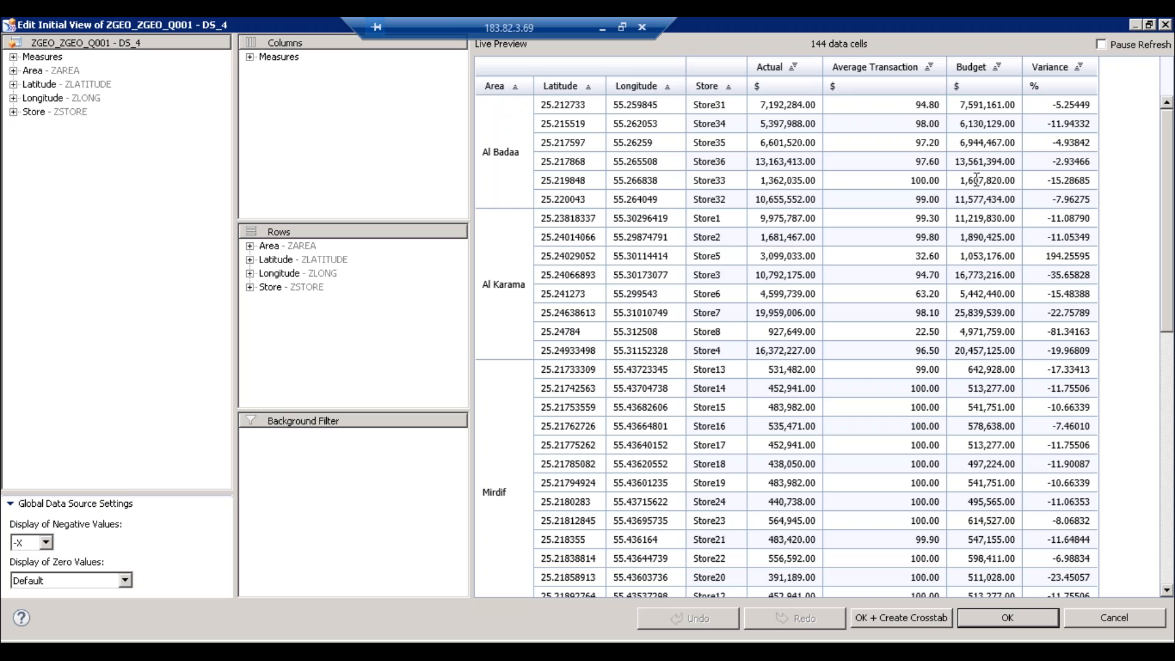
pyautogui.click(250, 57)
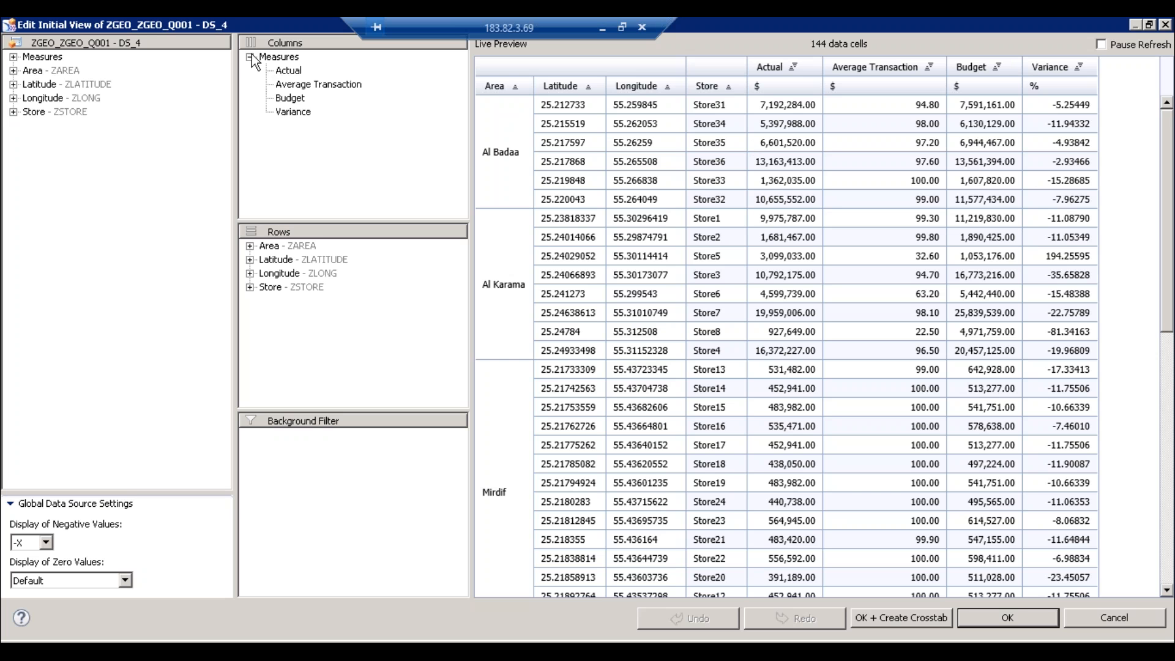
# - Review the options for the Actual, Budget and Average Transaction measures without changing anything
pyautogui.click(293, 73)
pyautogui.rightClick(296, 100)
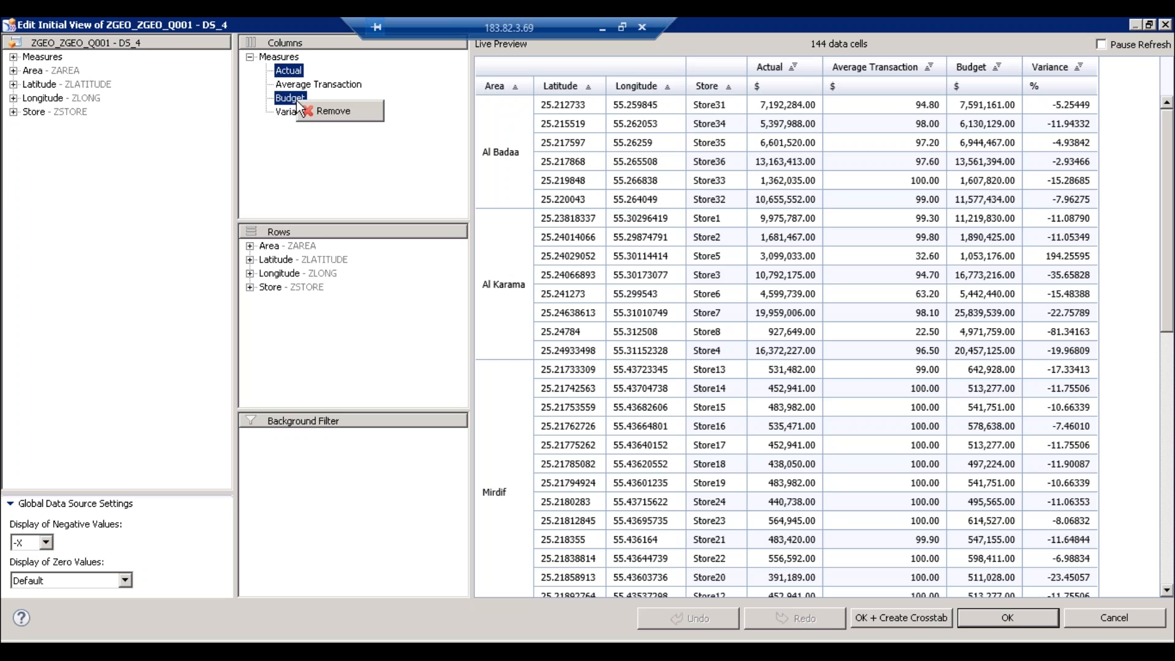
pyautogui.click(286, 74)
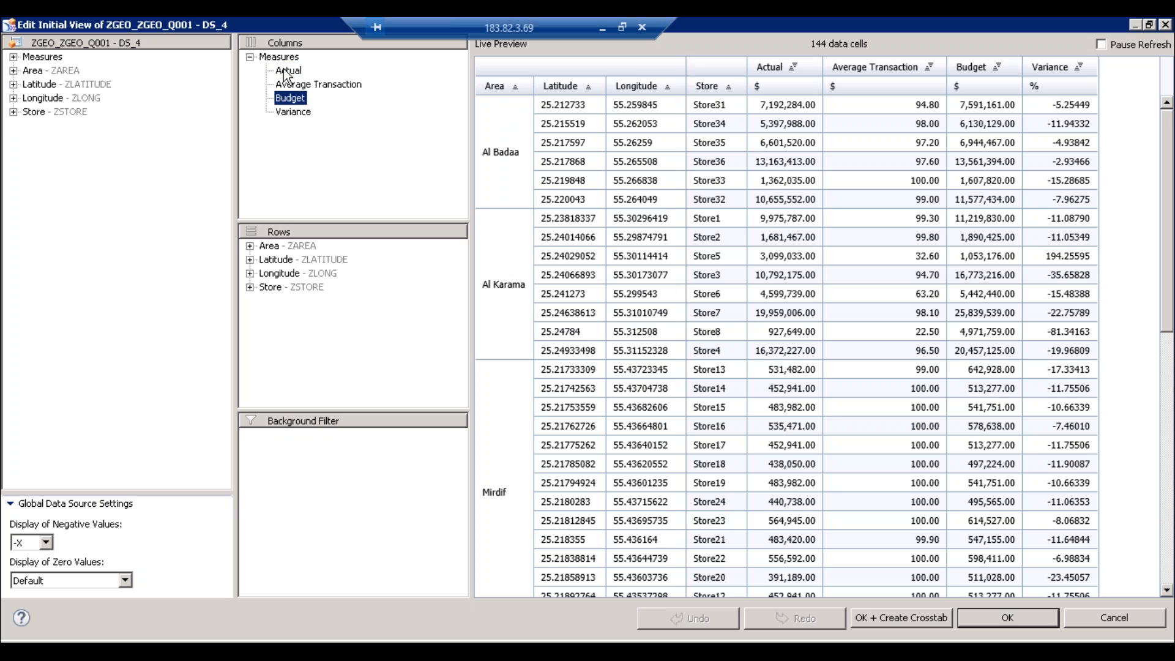
pyautogui.rightClick(285, 73)
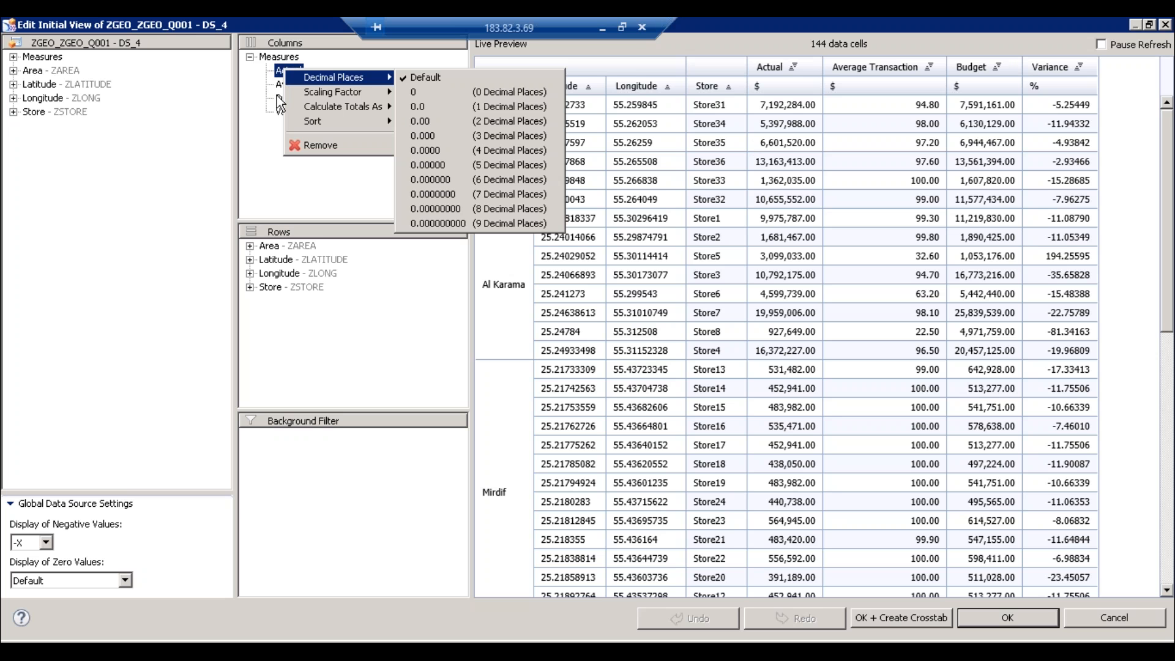
pyautogui.keyDown('ctrl'); pyautogui.click(277, 96); pyautogui.keyUp('ctrl')
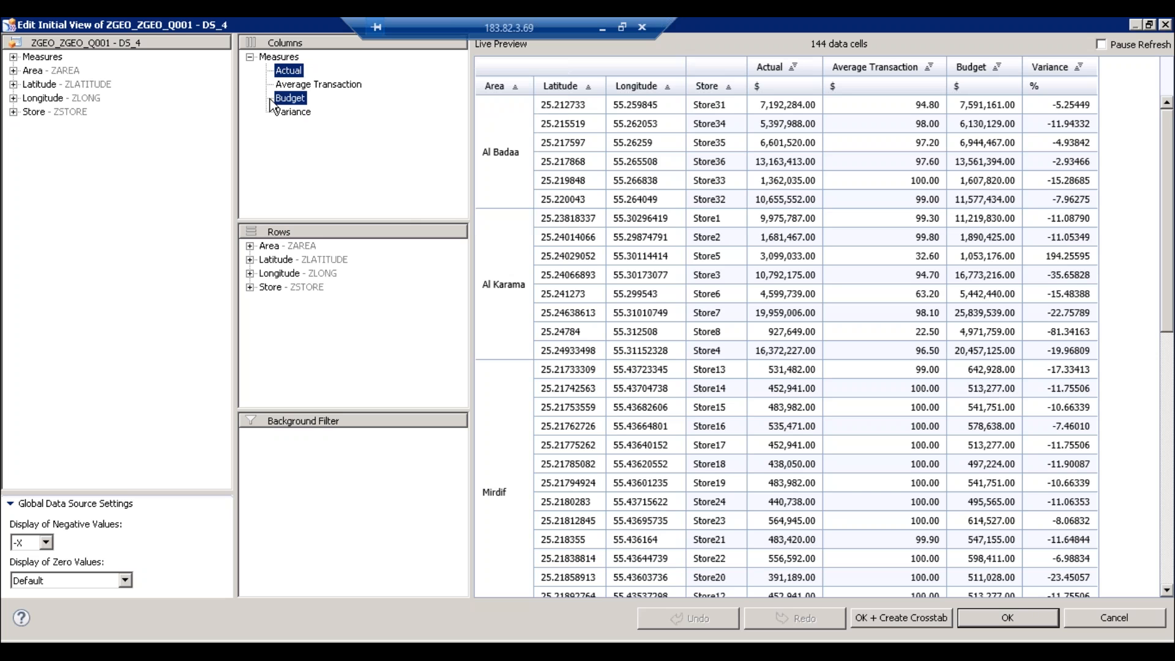
pyautogui.rightClick(287, 102)
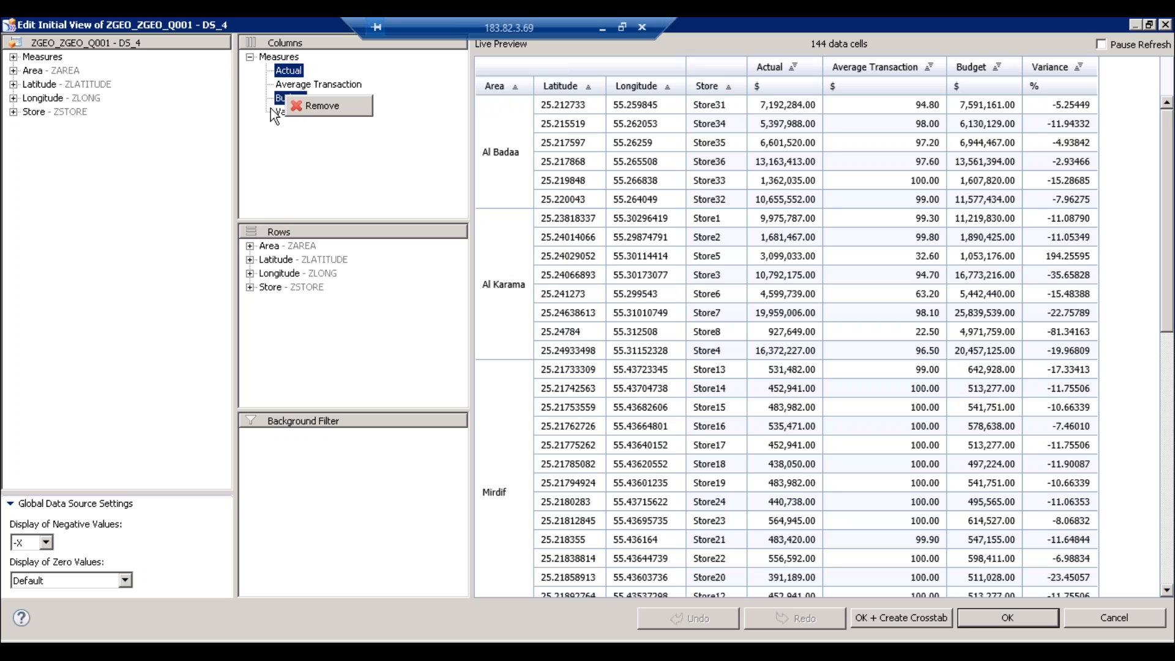
pyautogui.click(286, 153)
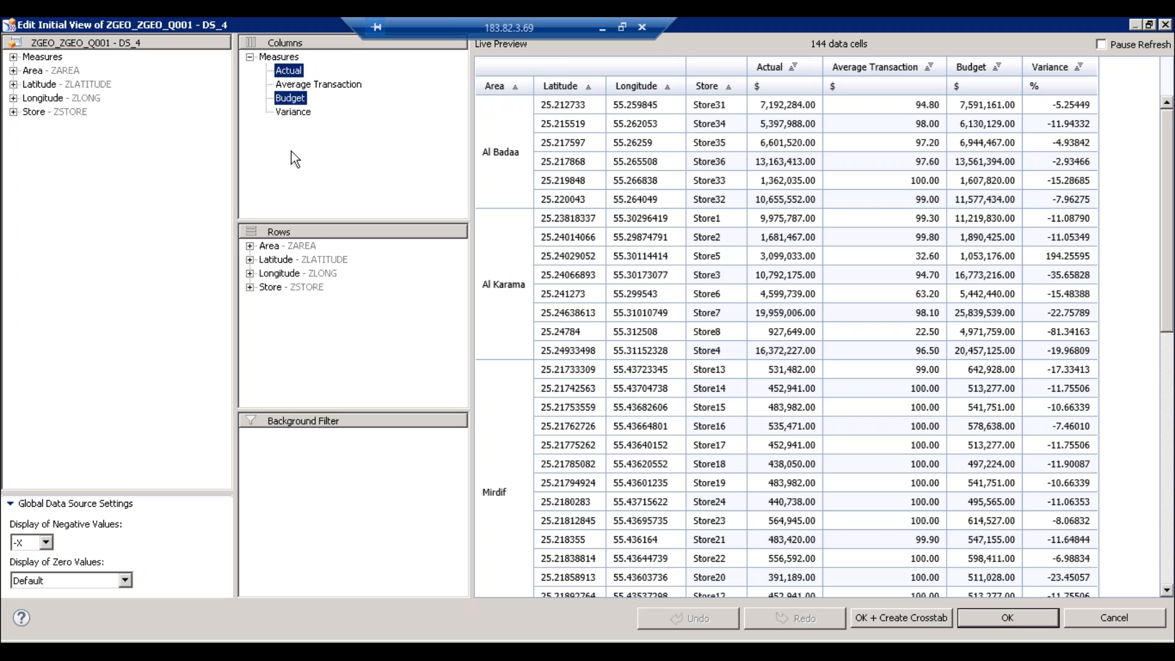
pyautogui.click(326, 84)
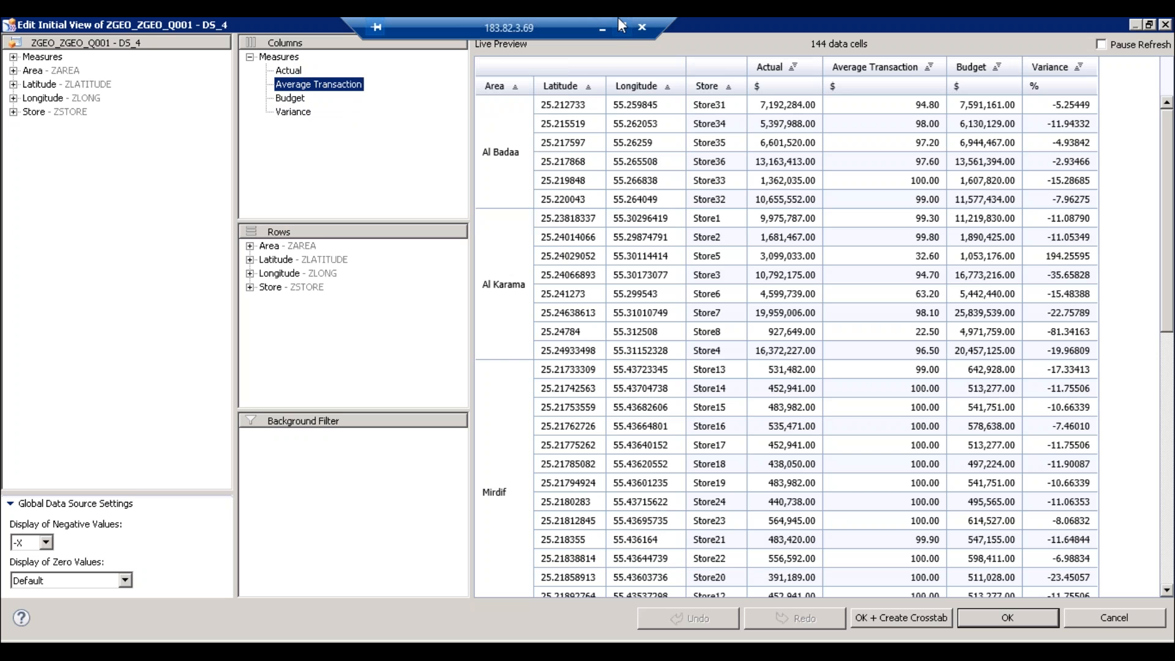
pyautogui.click(603, 27)
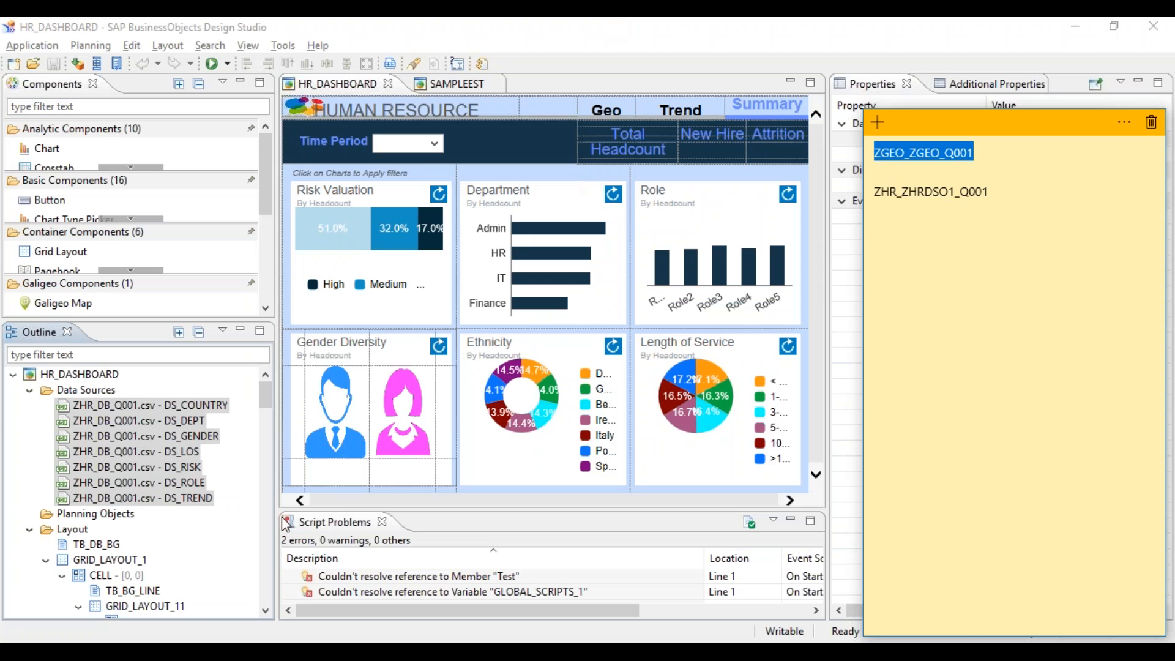
# - Open the initial view of the DS_COUNTRY data source
pyautogui.click(169, 410)
pyautogui.rightClick(169, 410)
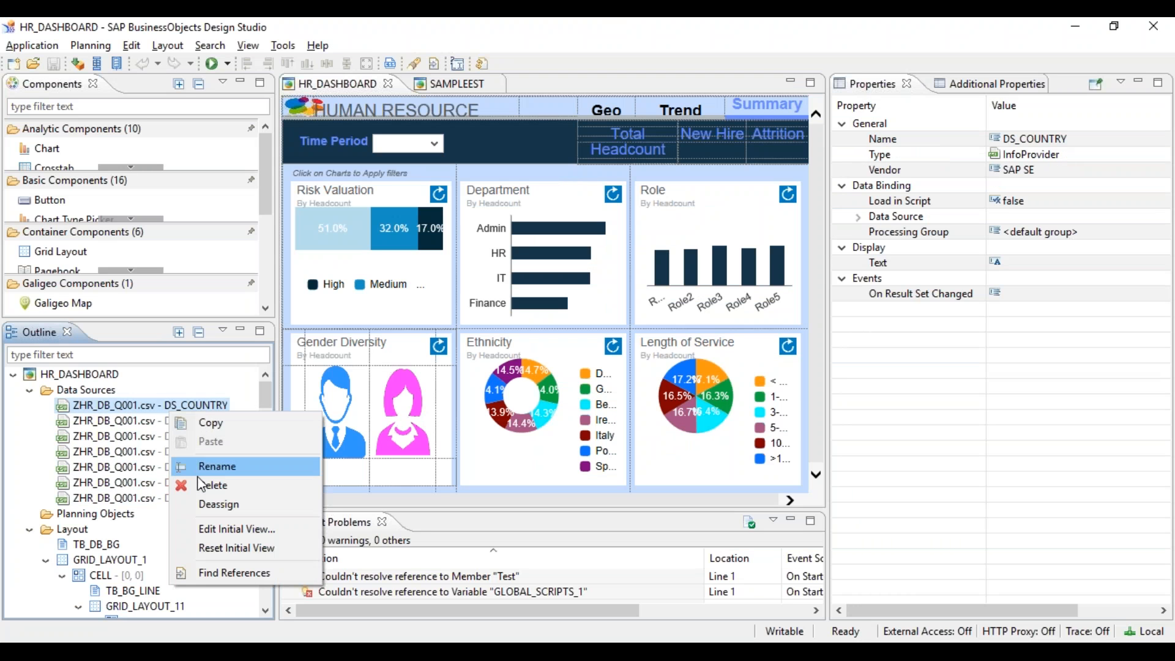
pyautogui.click(222, 529)
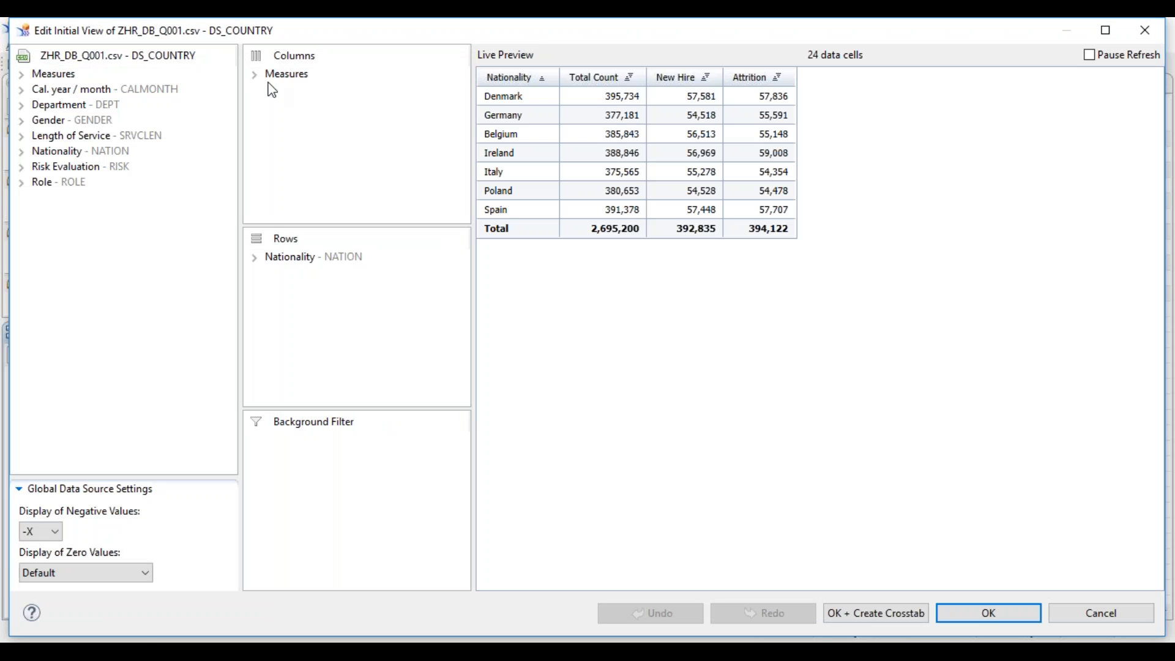
# - Add a calculation named NewCount that sums Total Count and New Hire
pyautogui.click(254, 75)
pyautogui.click(312, 104)
pyautogui.keyDown('shift'); pyautogui.click(314, 90); pyautogui.keyUp('shift')
pyautogui.rightClick(314, 95)
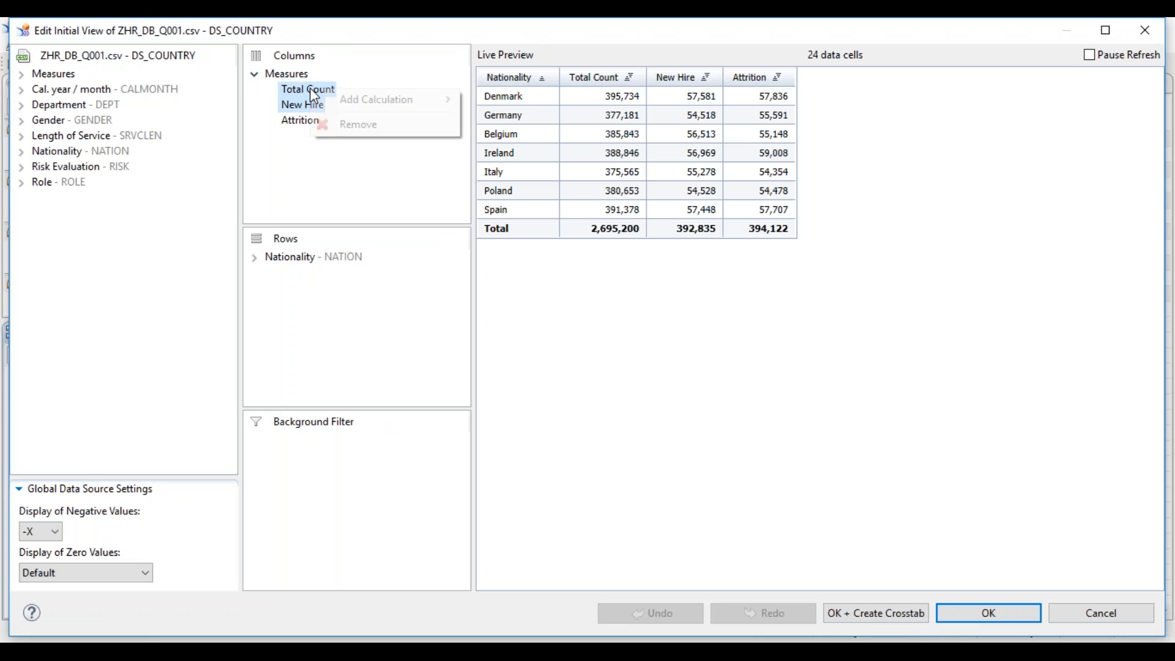
pyautogui.moveTo(356, 102)
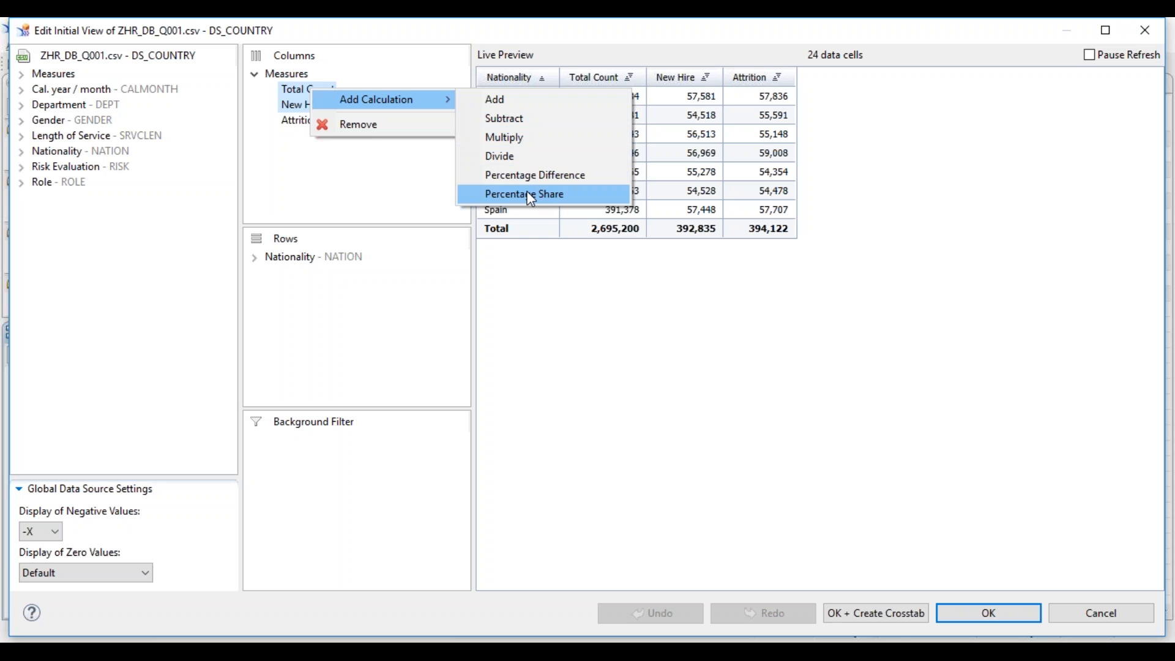
pyautogui.click(512, 100)
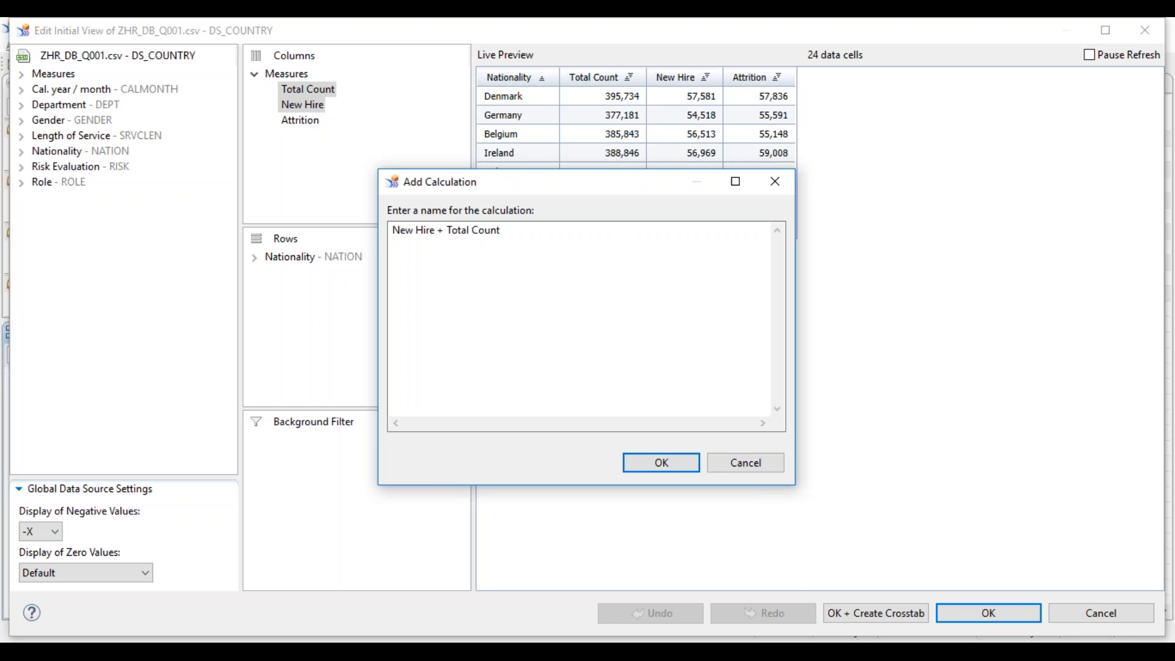
pyautogui.write('NewCount')
pyautogui.click(684, 468)
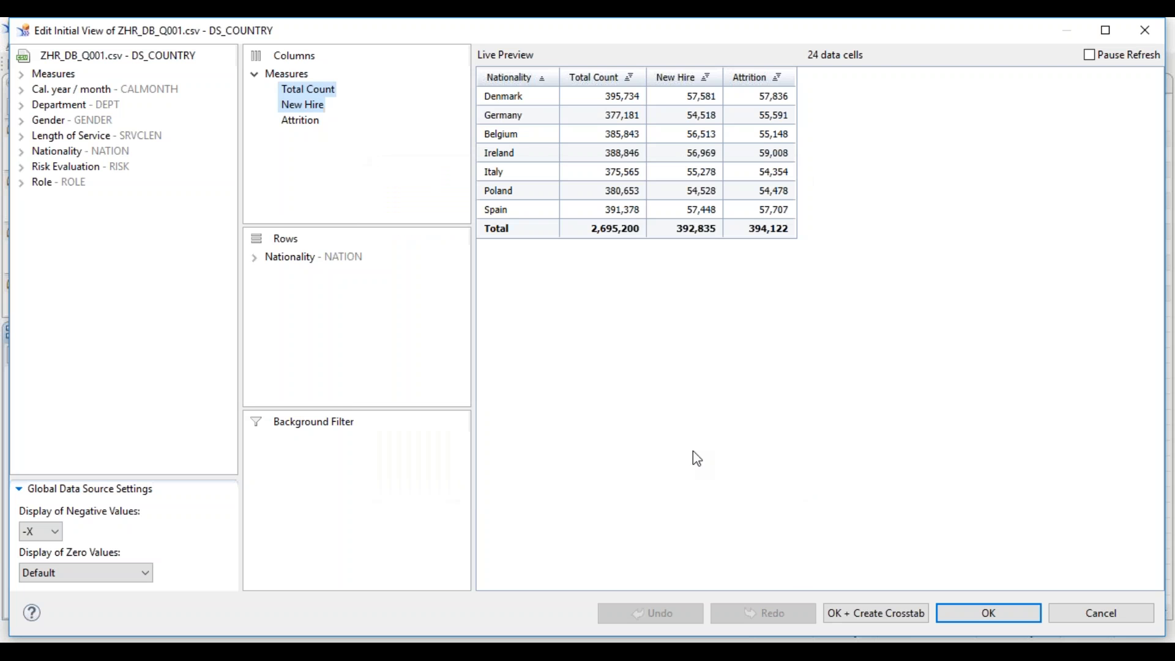
# - Add a calculation dividing Total Count by New Hire, keeping the default name
pyautogui.click(303, 120)
pyautogui.click(309, 90)
pyautogui.keyDown('ctrl'); pyautogui.click(306, 105); pyautogui.keyUp('ctrl')
pyautogui.rightClick(310, 107)
pyautogui.moveTo(347, 110)
pyautogui.click(512, 167)
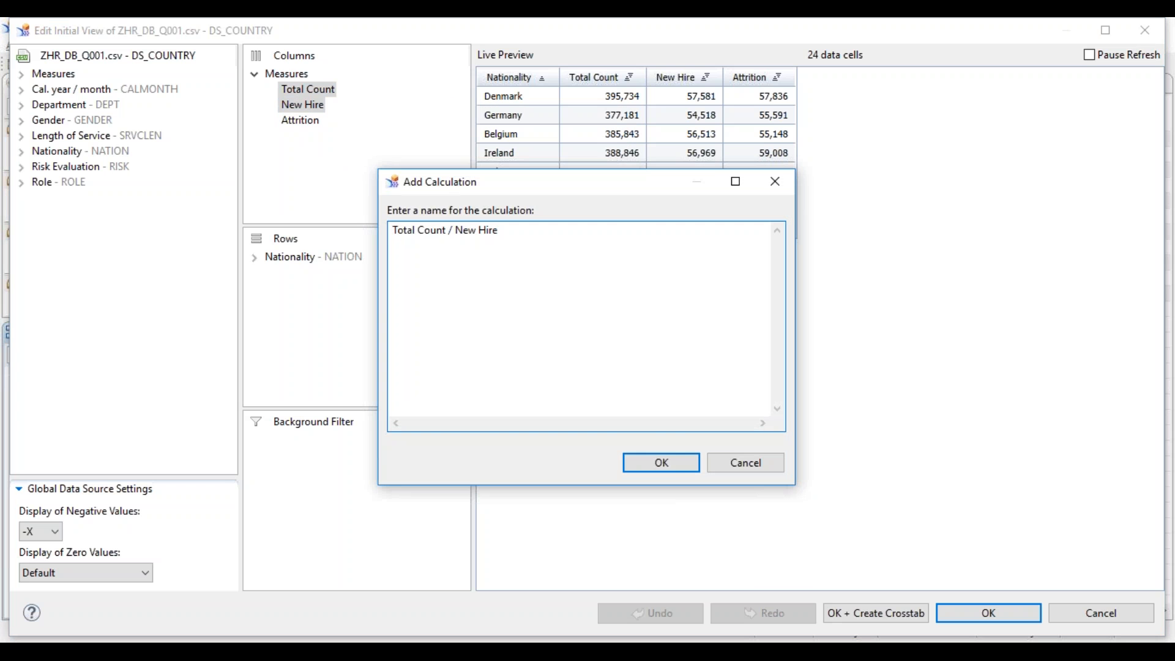
pyautogui.click(679, 465)
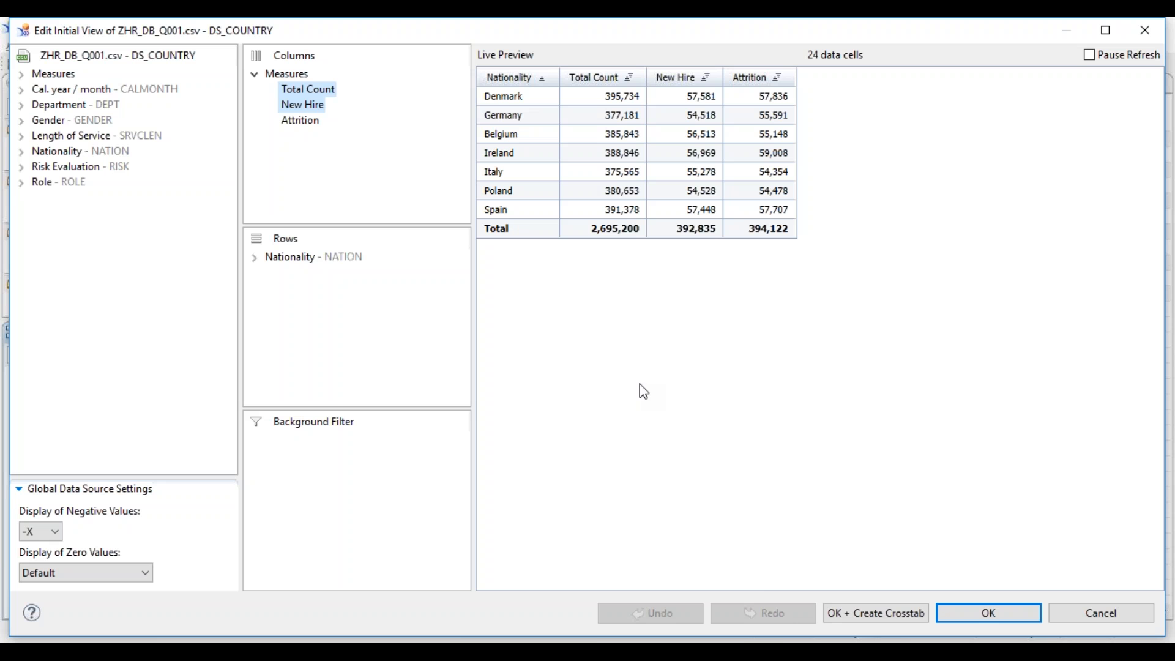
# - Reopen the calculation options for the selected measures and close them without choosing anything
pyautogui.moveTo(697, 652)
pyautogui.rightClick(290, 86)
pyautogui.moveTo(349, 98)
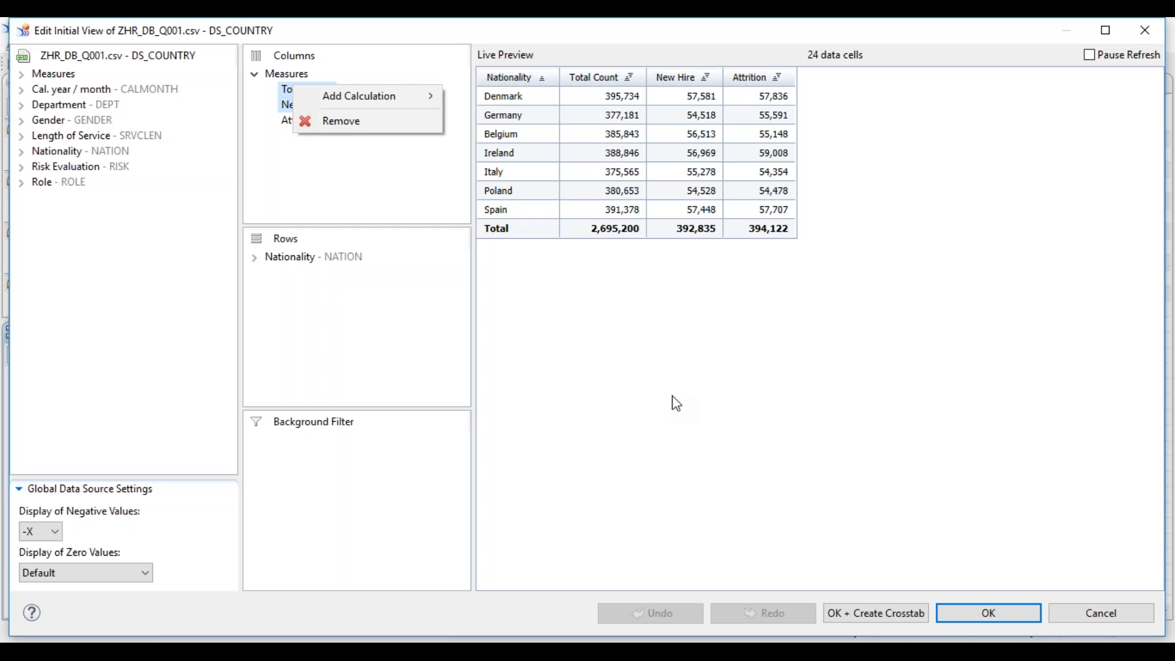
pyautogui.click(615, 330)
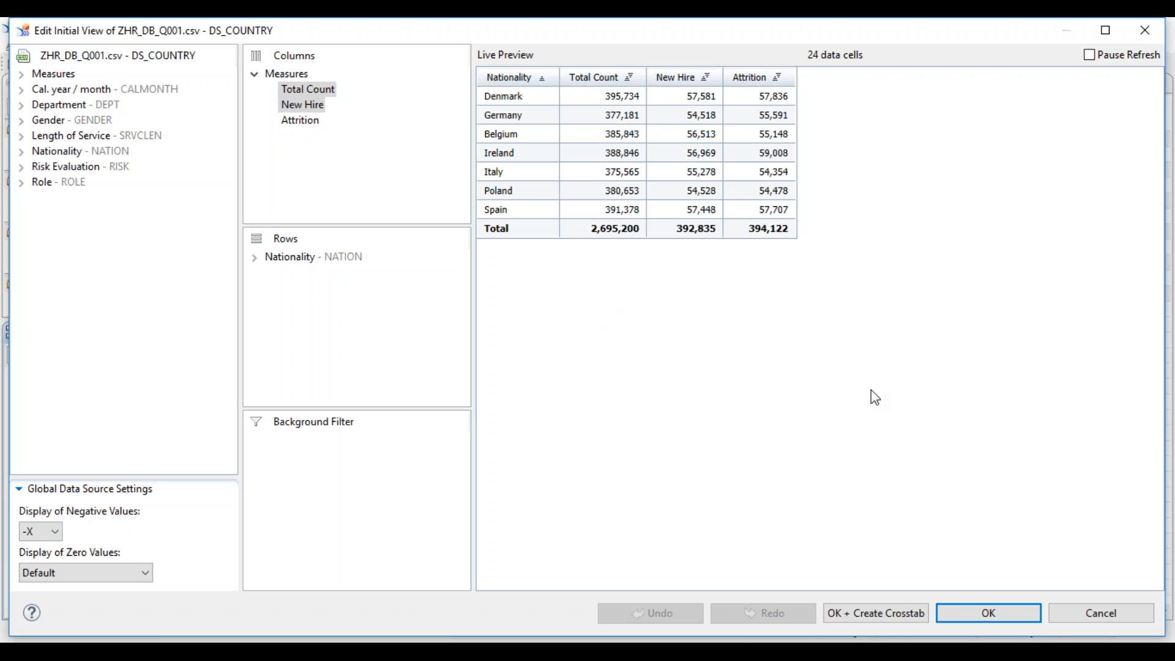
# - Cancel the Edit Initial View dialog for DS_COUNTRY, discarding its changes
pyautogui.click(1100, 604)
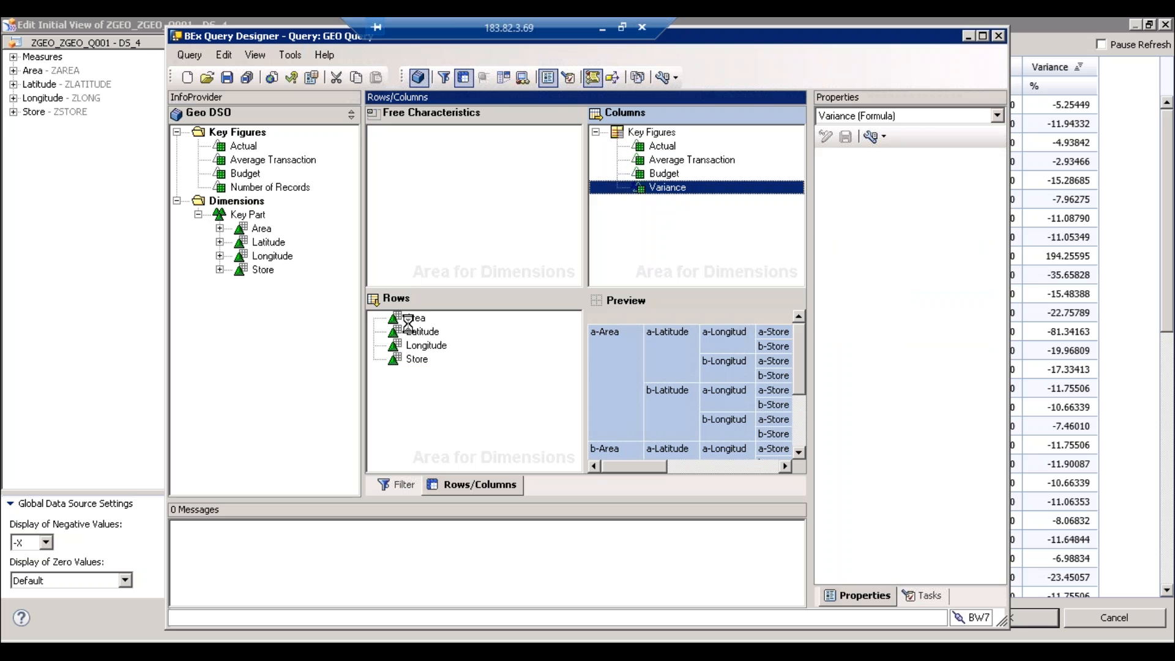
pyautogui.click(429, 378)
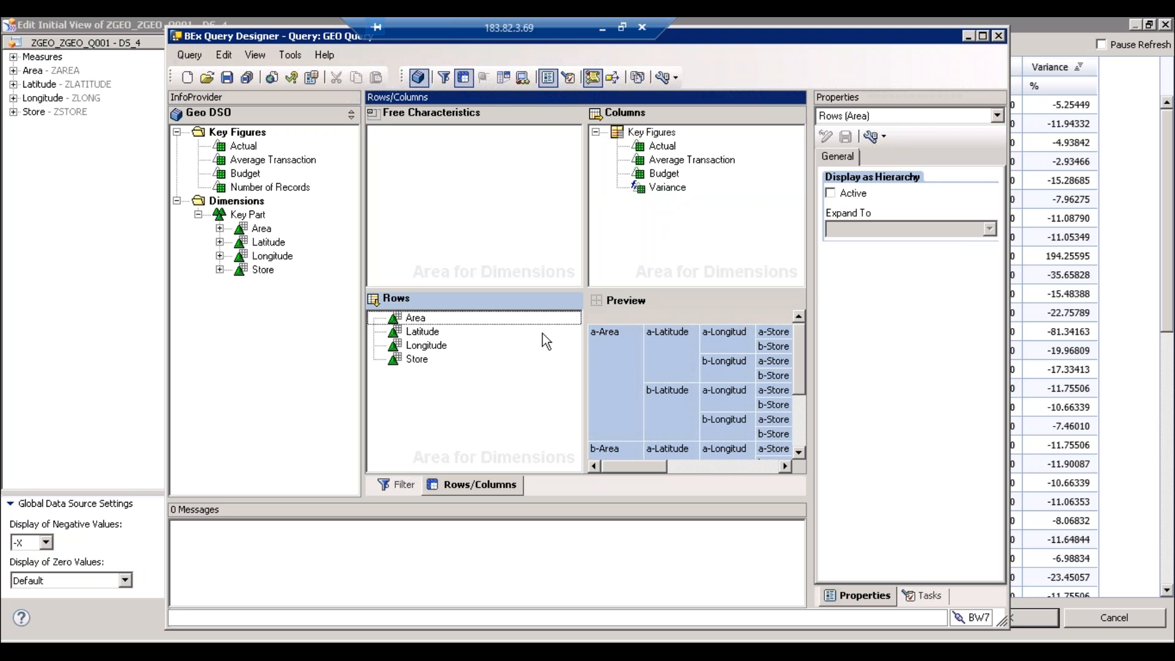
pyautogui.click(418, 360)
pyautogui.rightClick(417, 360)
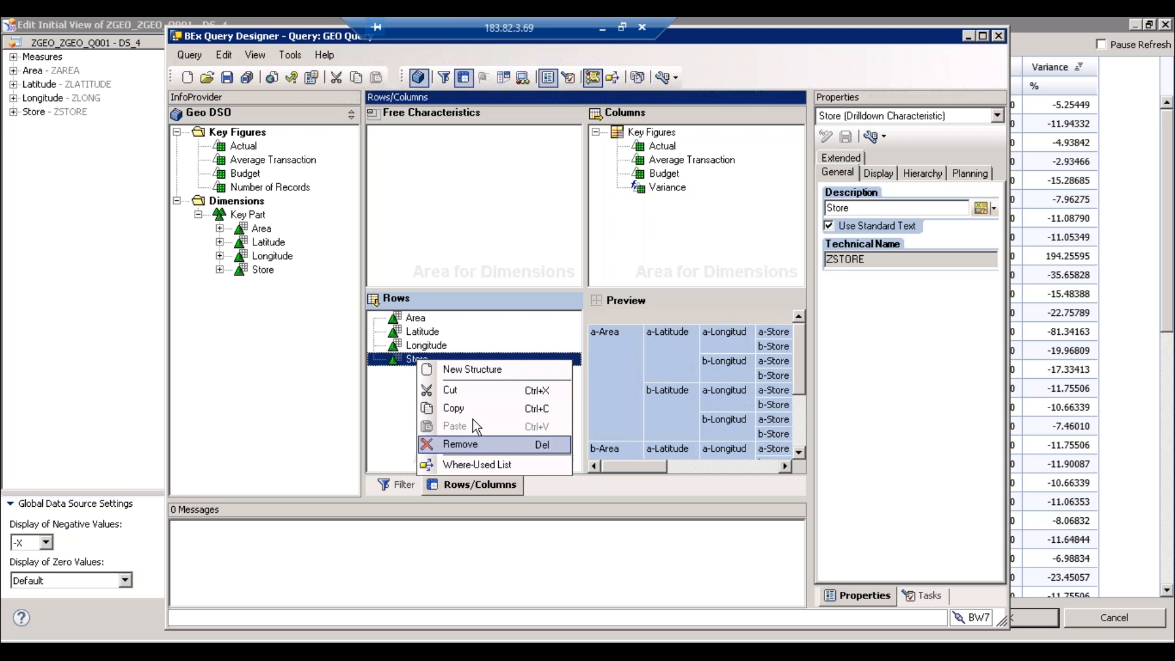
pyautogui.click(428, 324)
pyautogui.click(420, 319)
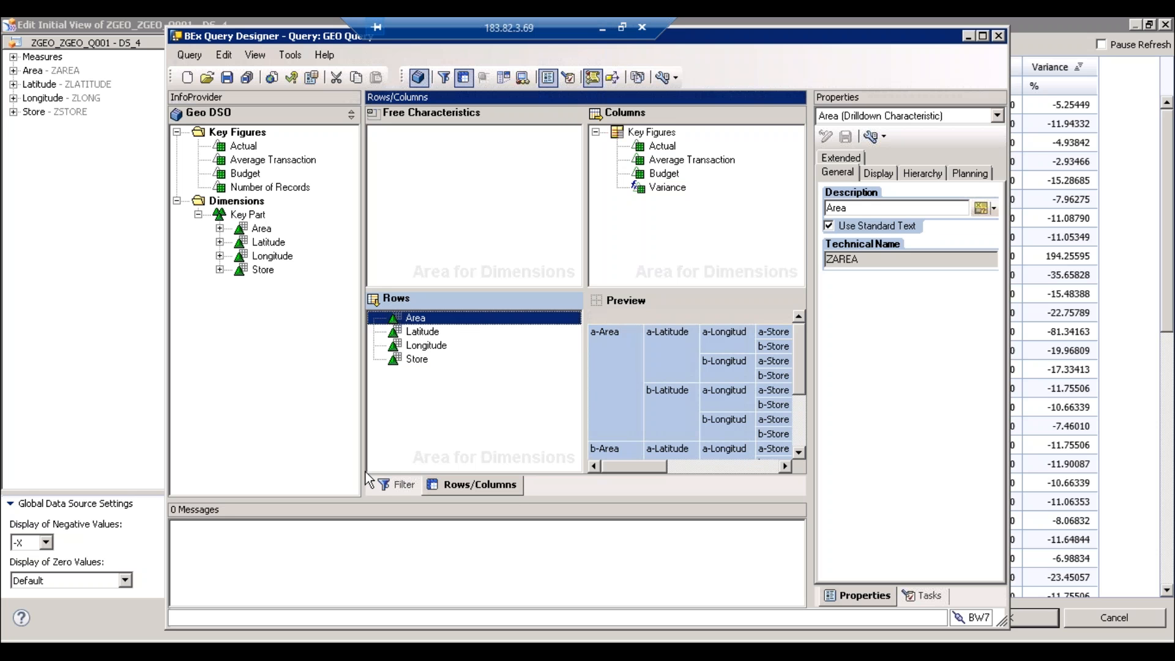
# - Bring Design Studio's Test DB initial-view editor back to the front and cancel it
pyautogui.click(250, 649)
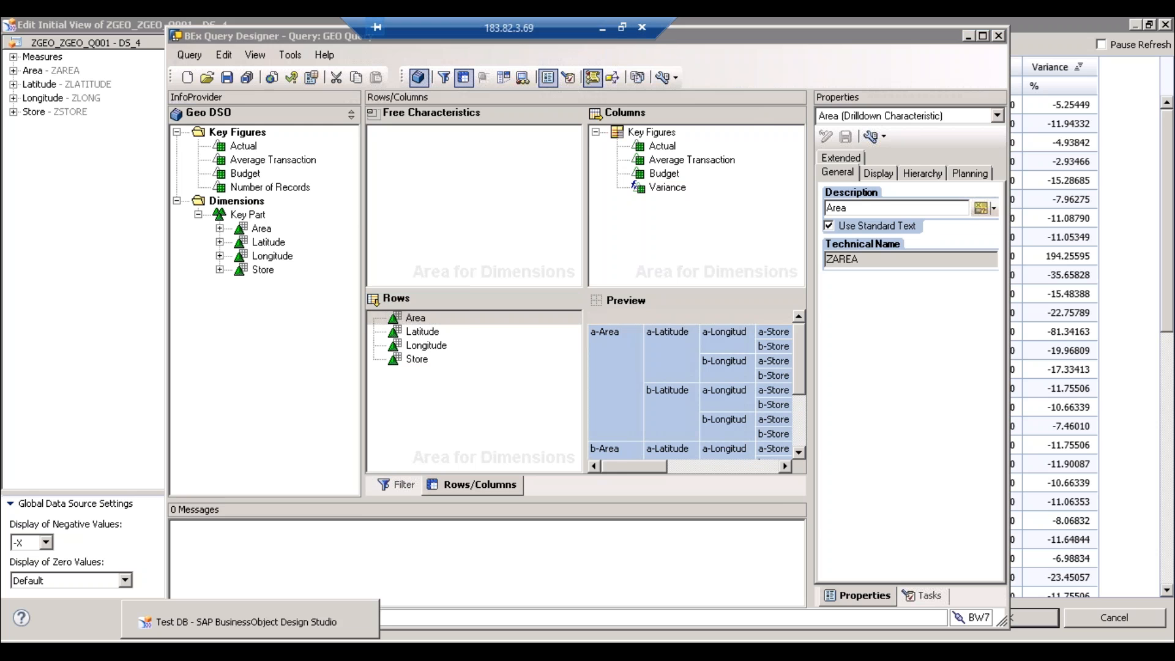
pyautogui.click(247, 622)
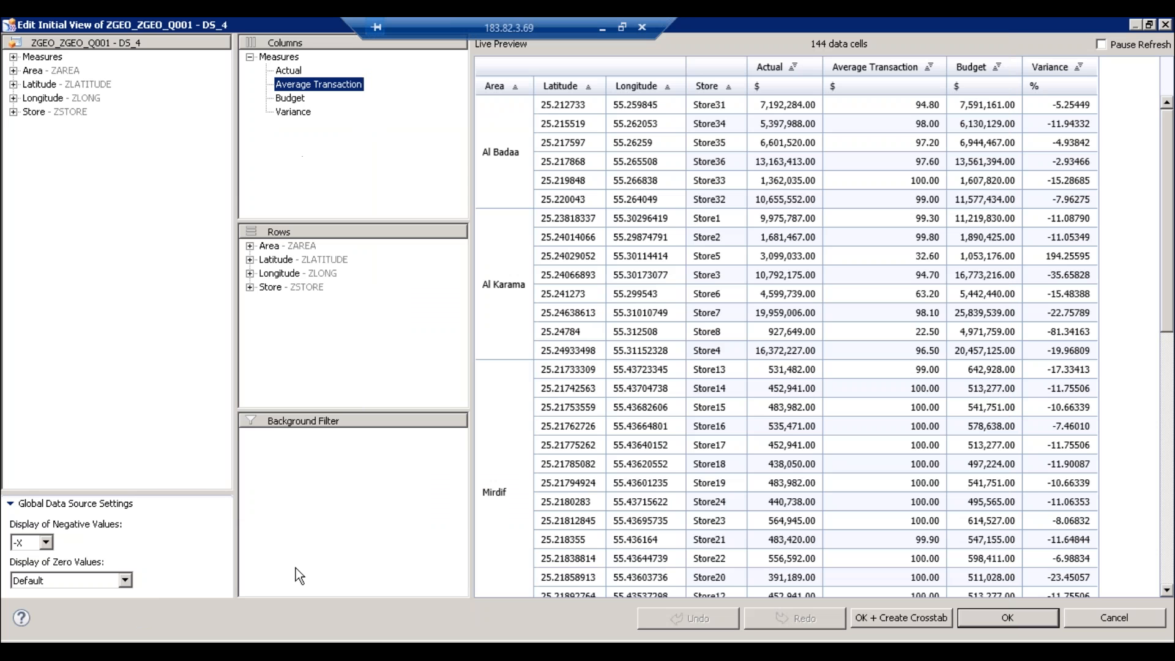
pyautogui.click(1127, 622)
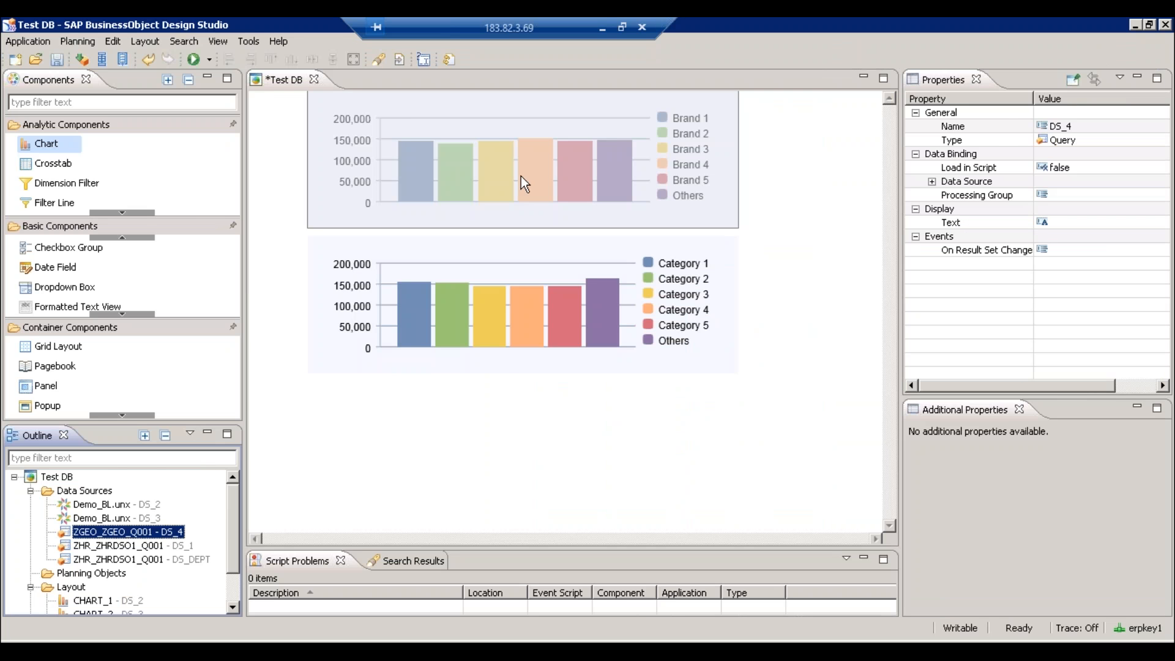
# - Minimise the remote desktop and switch to the local com.sap.ip.bi.zen\repository folder
pyautogui.click(605, 21)
pyautogui.hotkey('alt', 'Tab')
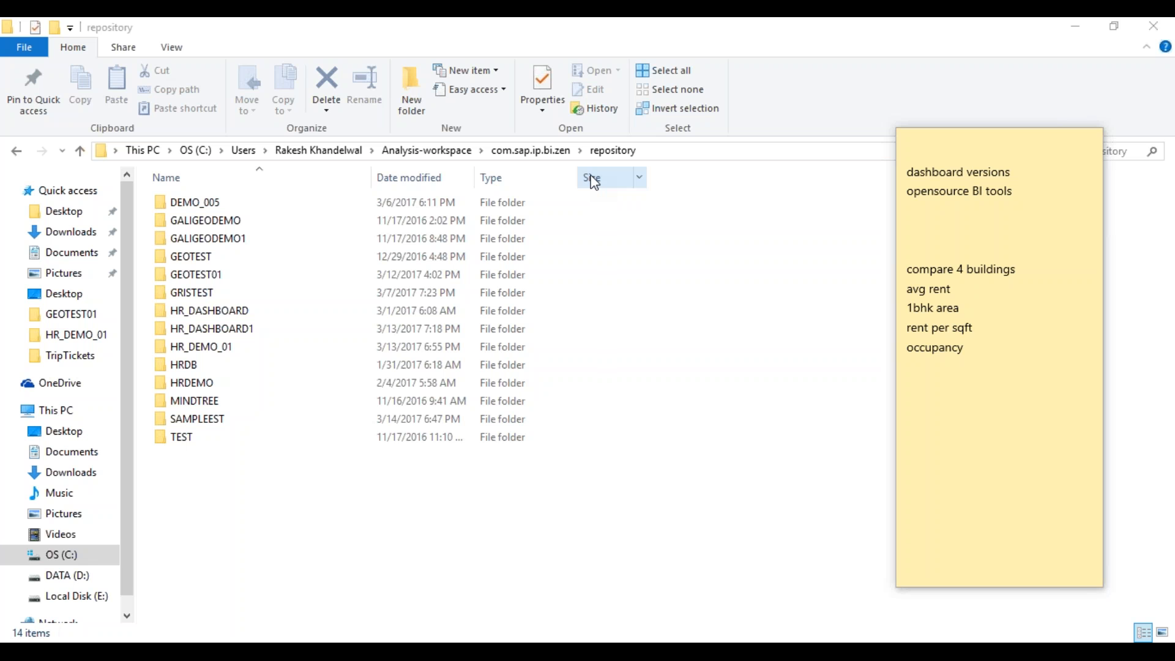
# - Return to the remote desktop showing the GEO query in BEx Query Designer
pyautogui.hotkey('alt', 'Tab')
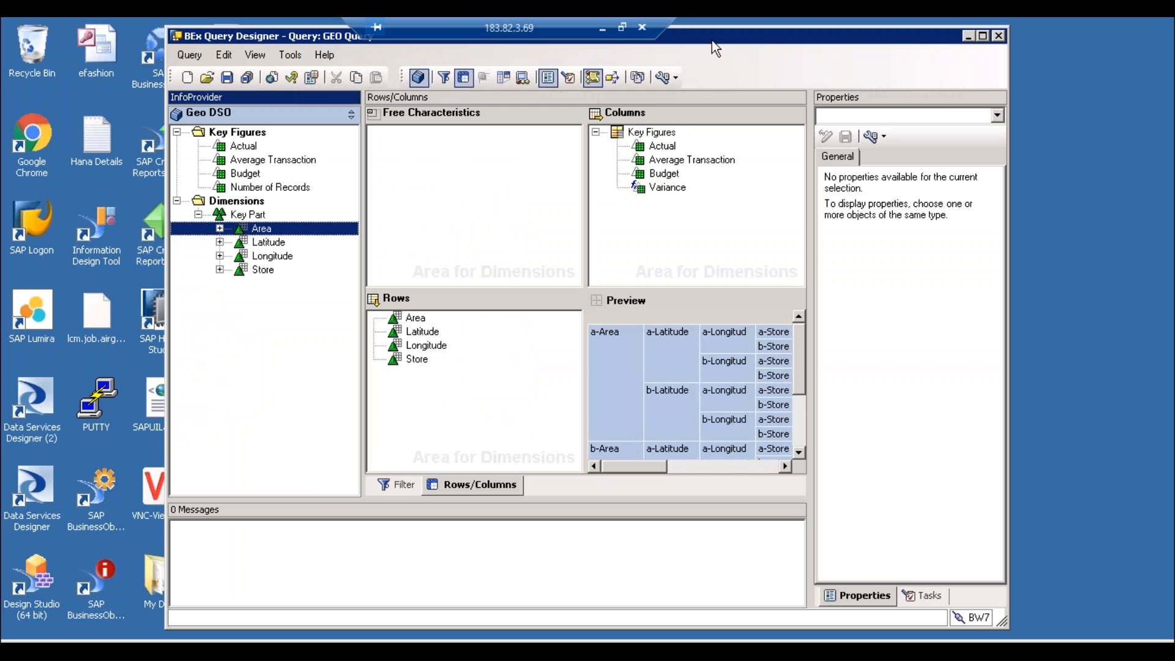
# - Expand Area in the InfoProvider tree and look at its context options
pyautogui.click(219, 228)
pyautogui.rightClick(274, 230)
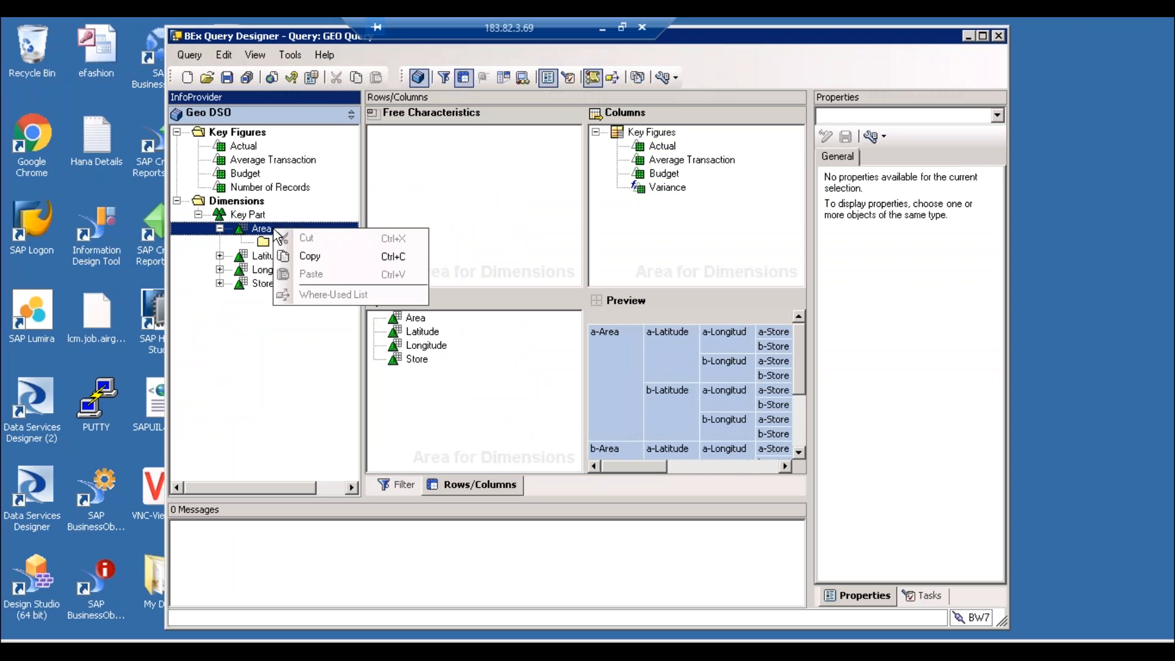
pyautogui.click(263, 231)
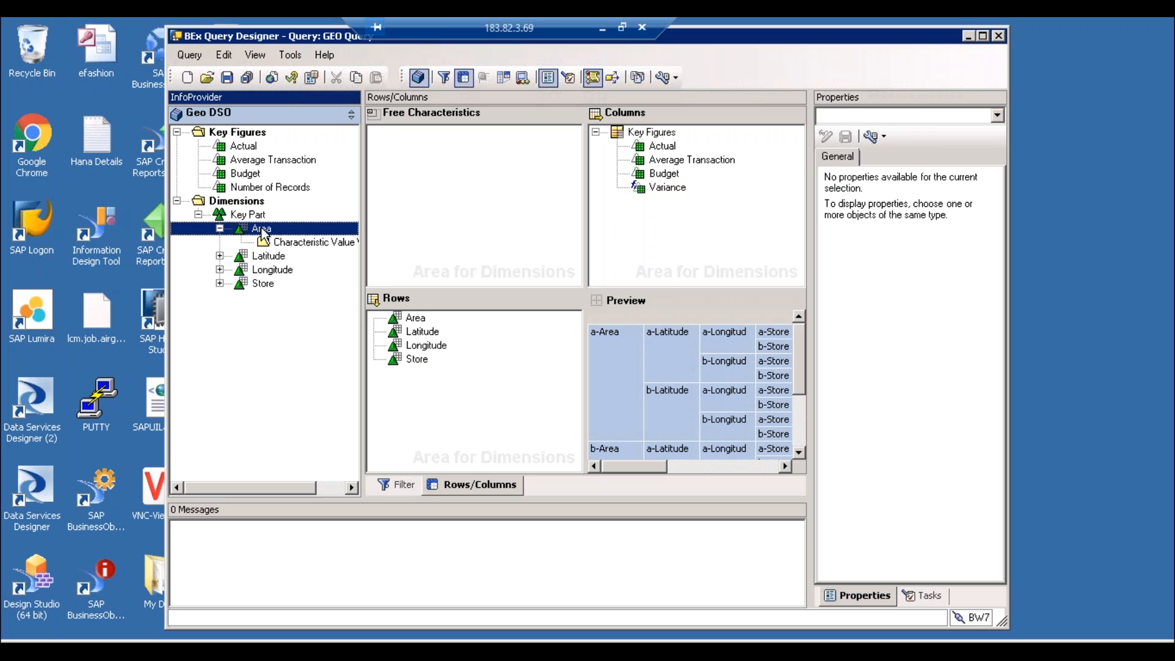
# - Select Area in the Rows pane and bring up its context menu
pyautogui.click(420, 322)
pyautogui.rightClick(421, 321)
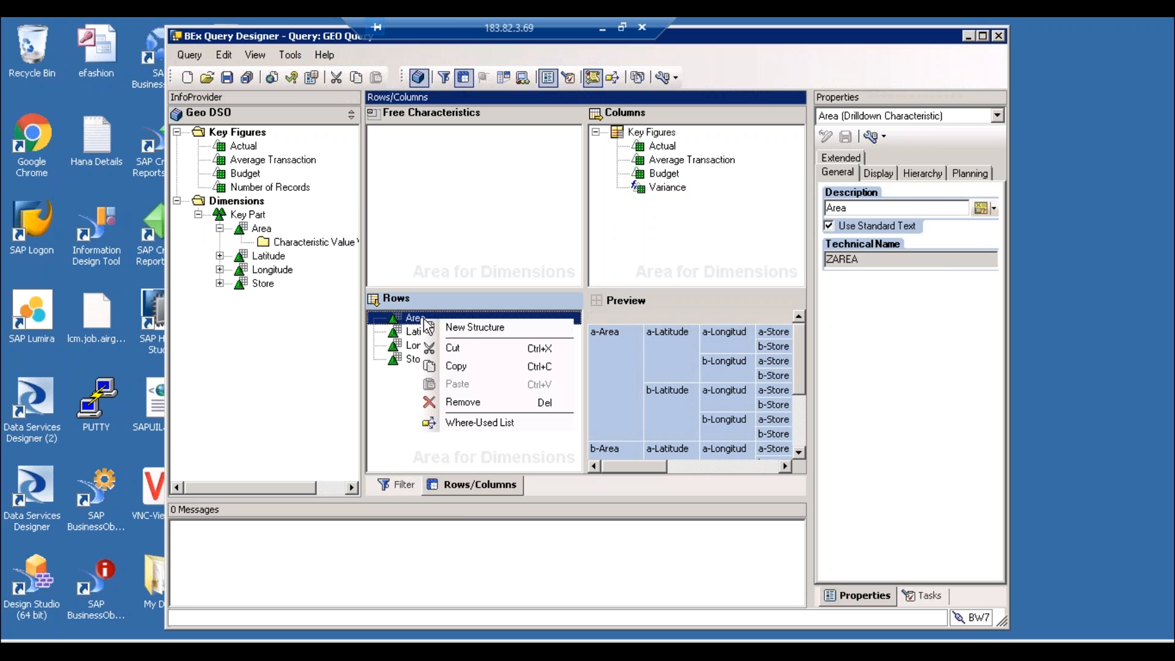
pyautogui.click(487, 327)
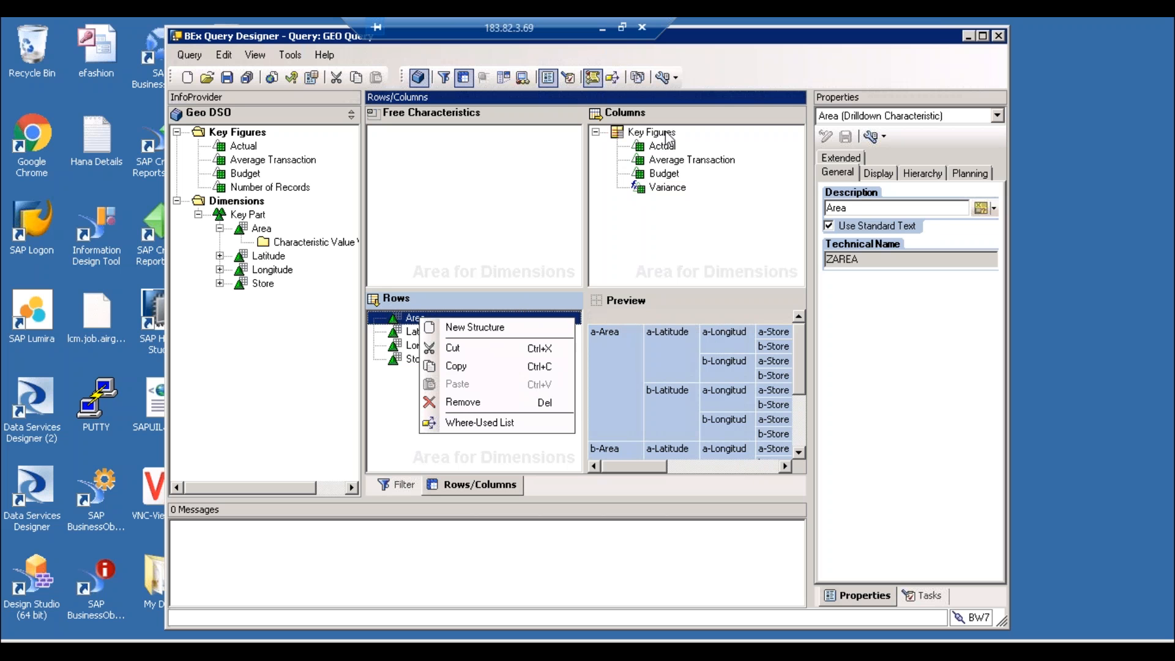
pyautogui.click(519, 245)
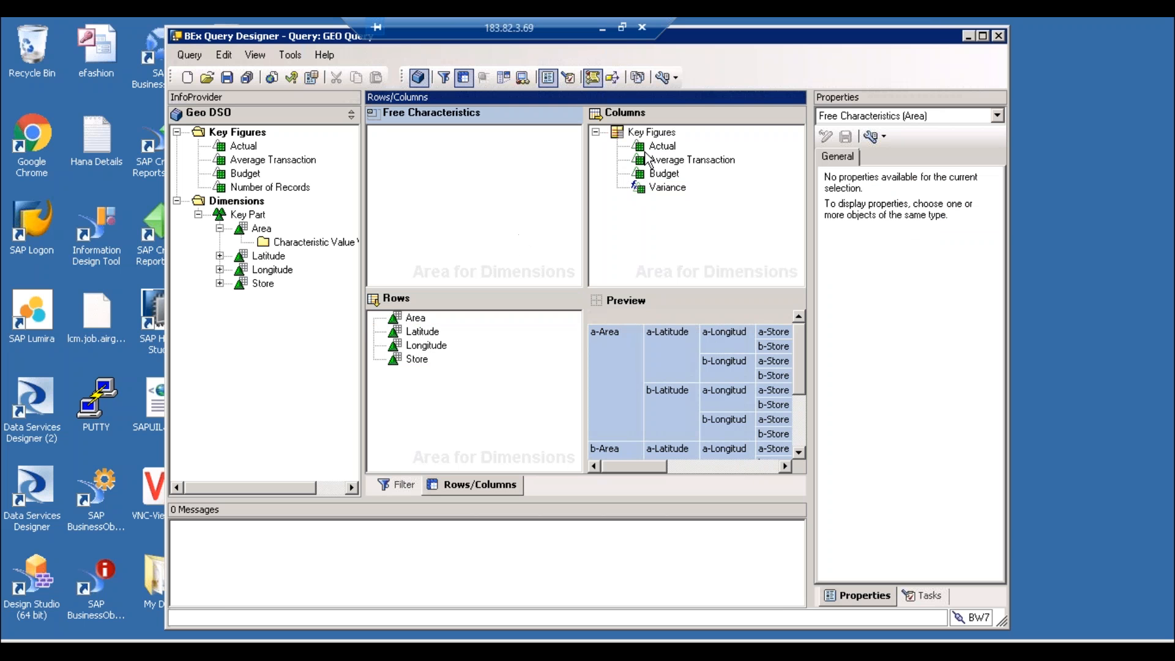
pyautogui.click(417, 322)
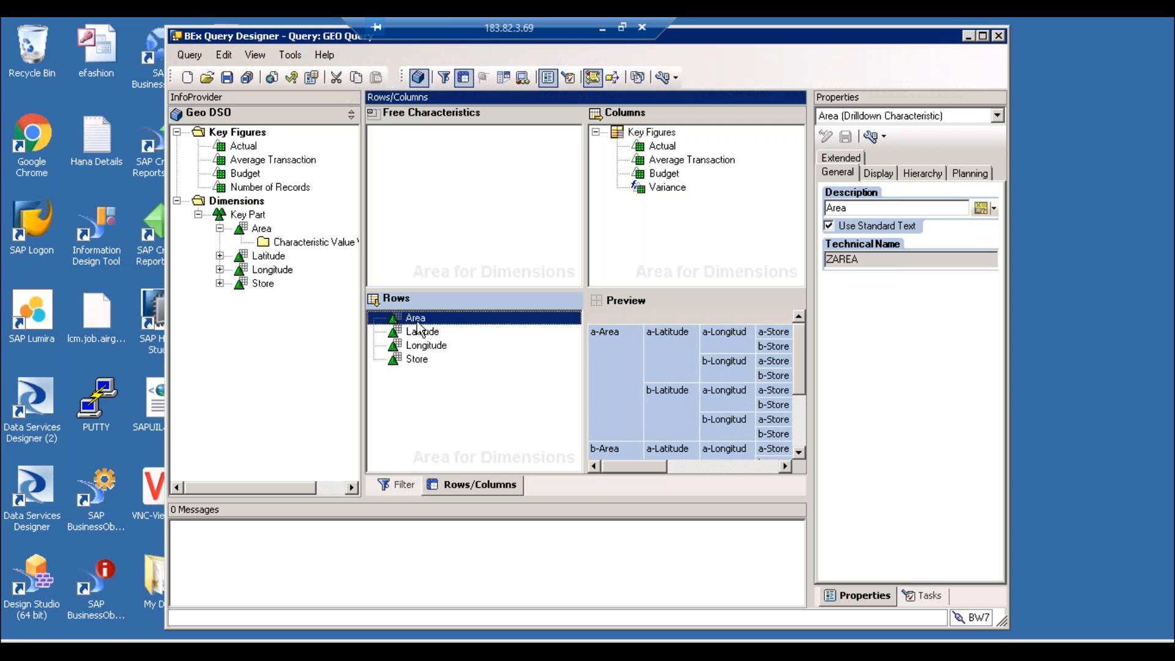
pyautogui.rightClick(419, 326)
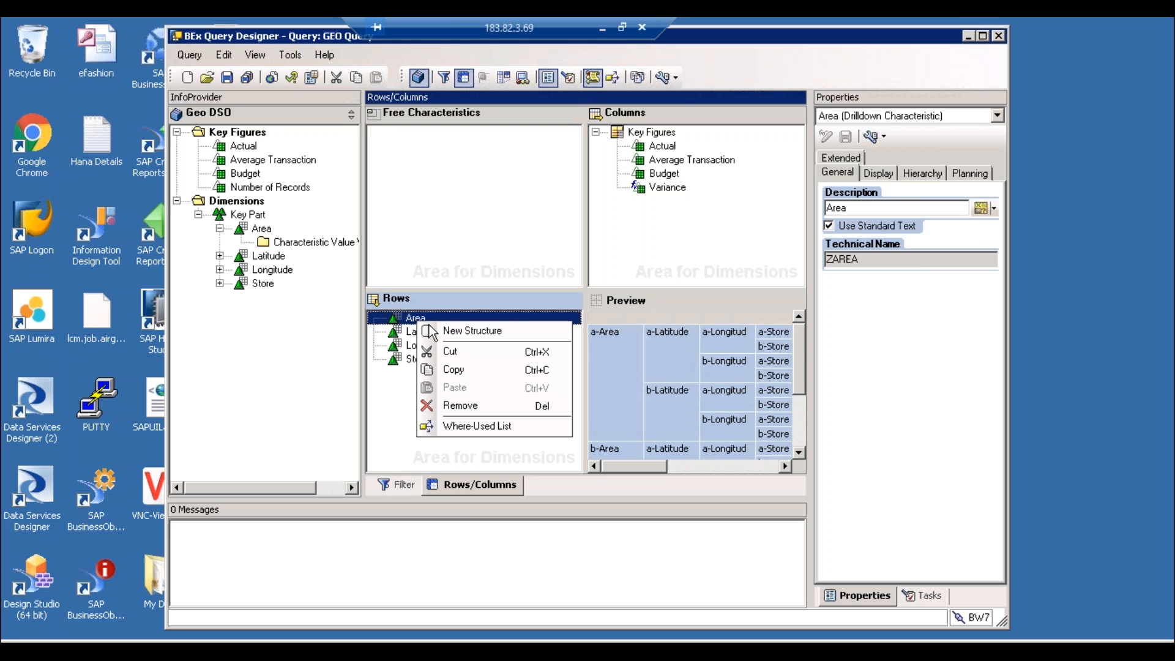
pyautogui.click(447, 333)
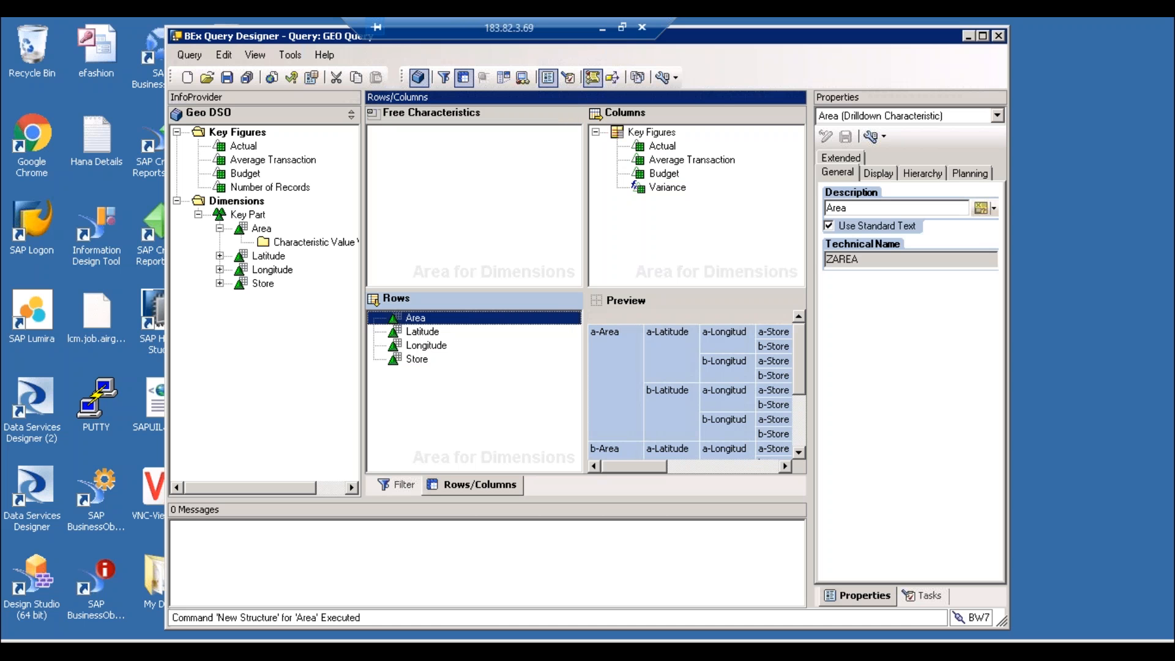
pyautogui.click(463, 338)
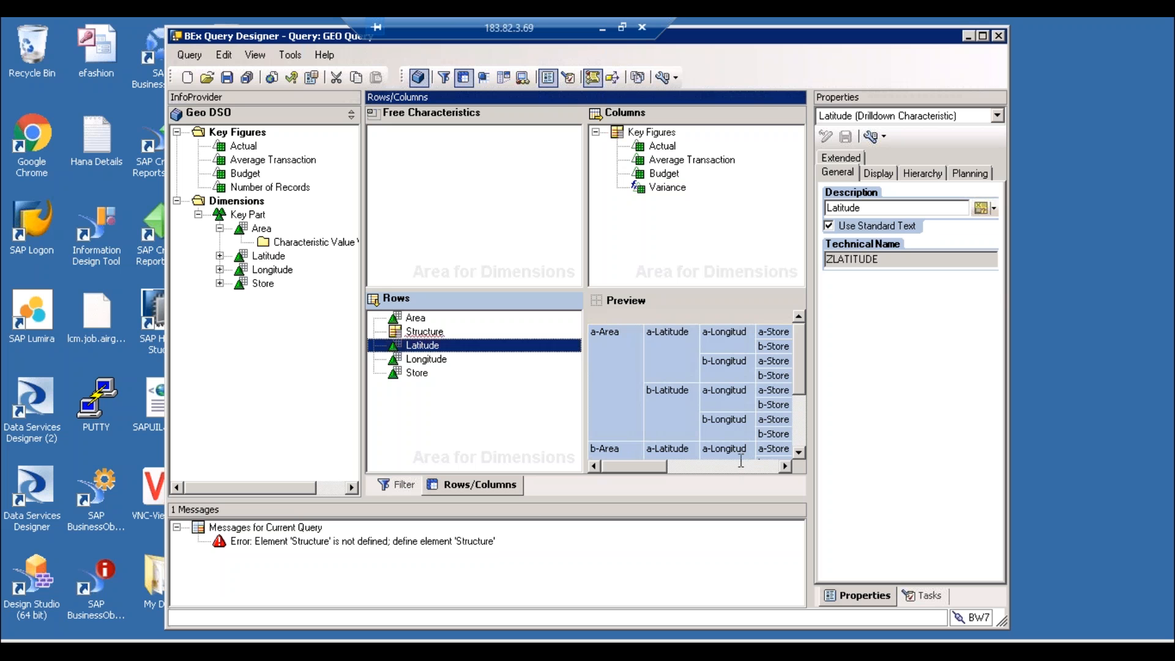
pyautogui.click(440, 334)
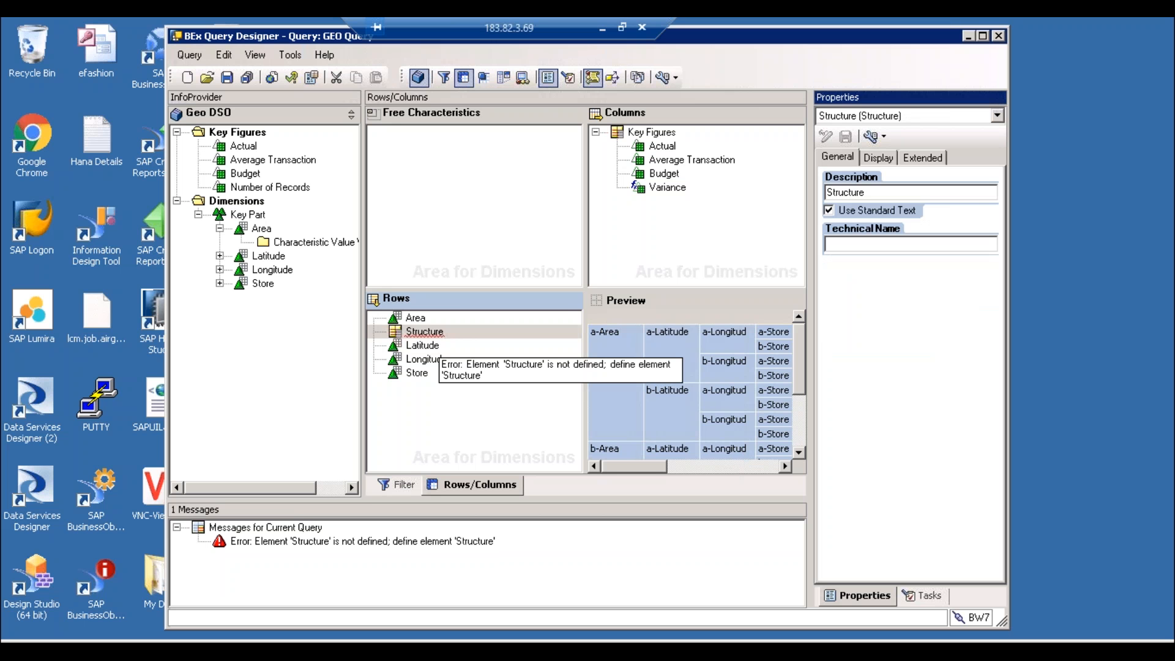
pyautogui.rightClick(439, 334)
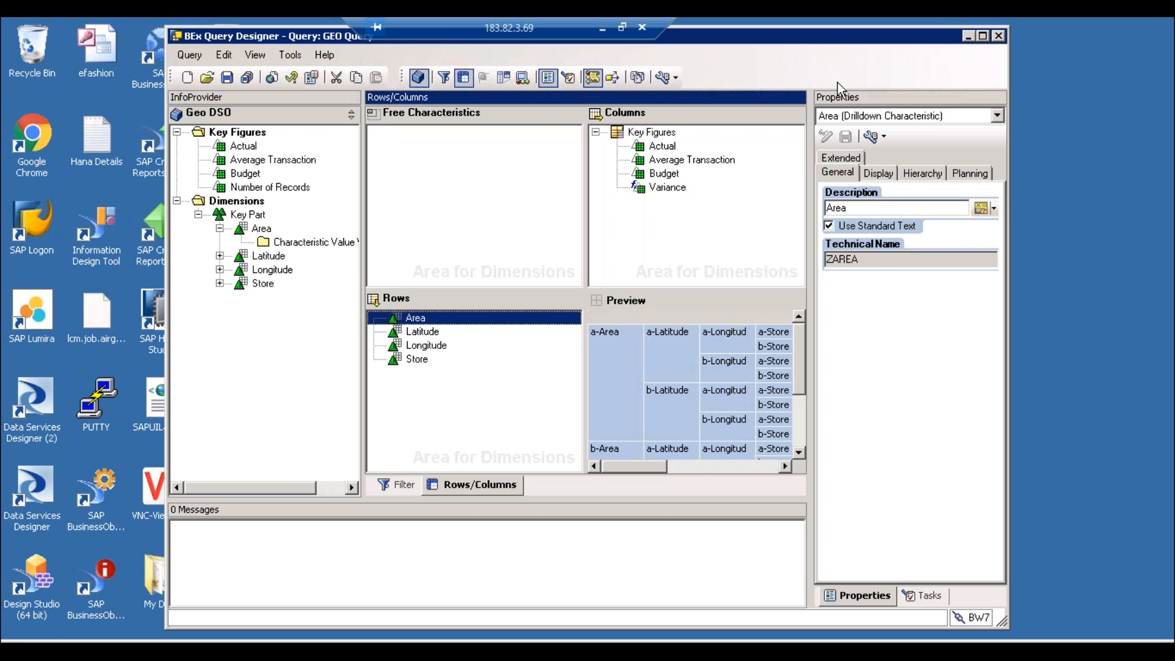
# - Switch from BEx Query Designer to the Test DB application in Design Studio
pyautogui.click(1056, 27)
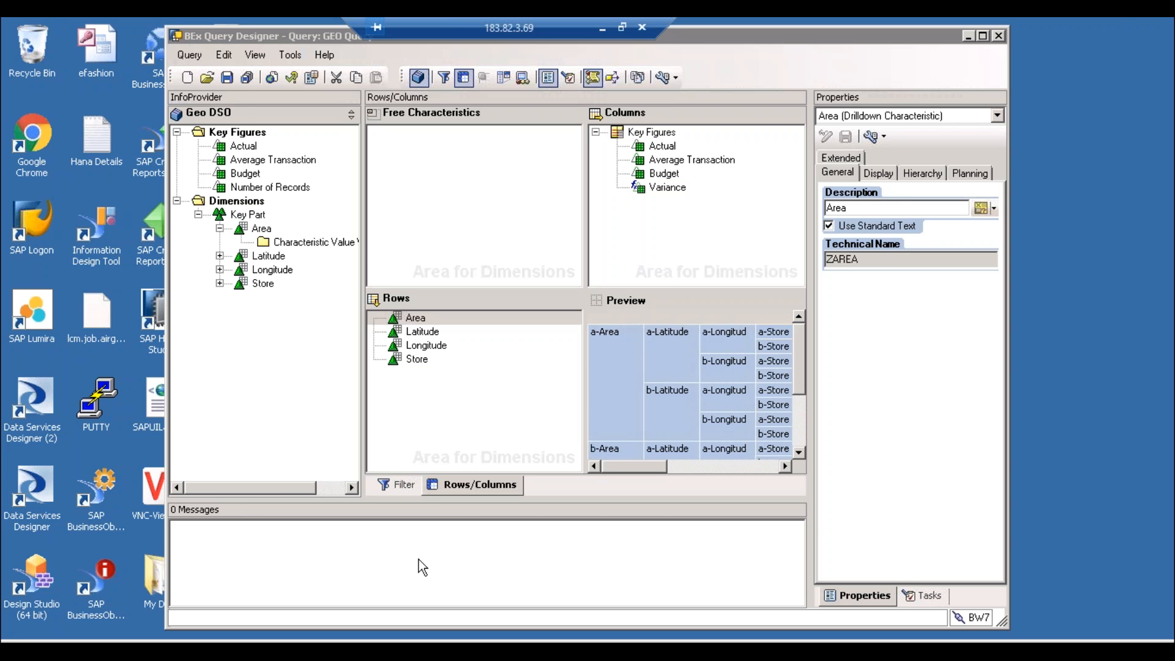
pyautogui.click(246, 641)
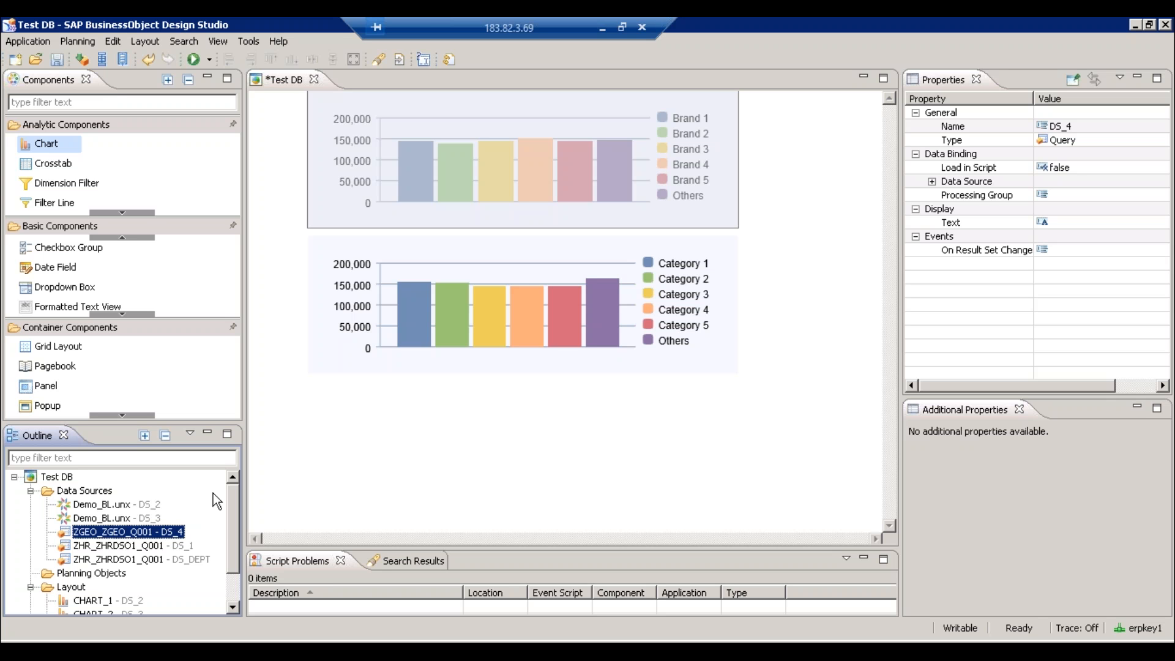
# - Close Design Studio, declining to save changes to Test DB
pyautogui.click(1165, 25)
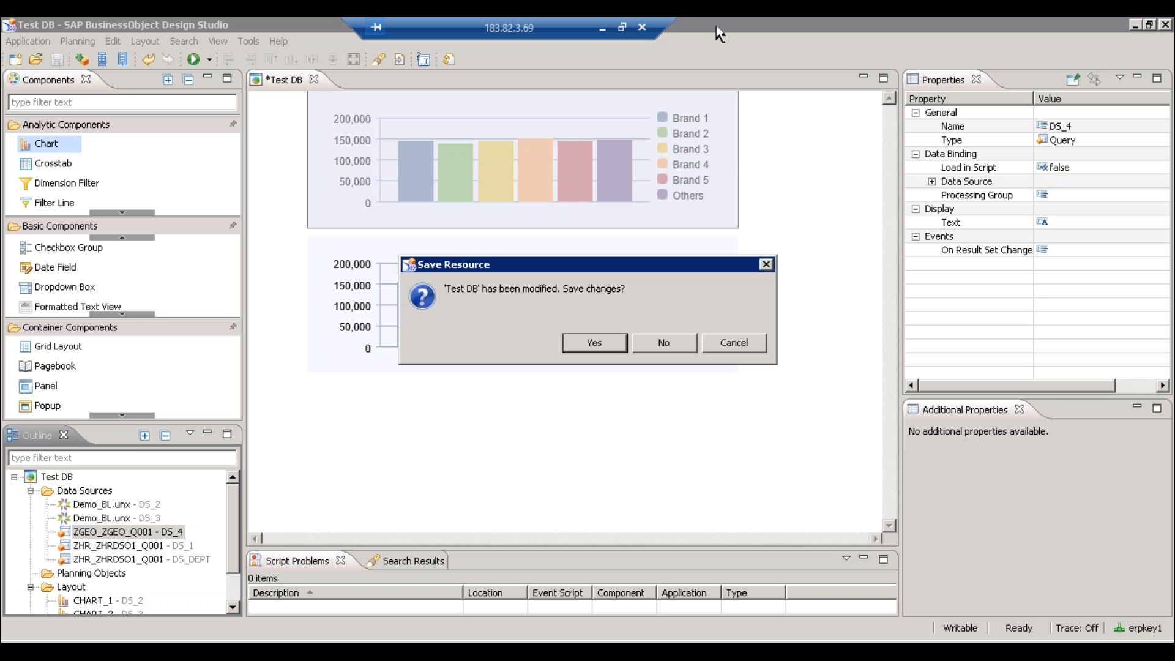
pyautogui.click(663, 345)
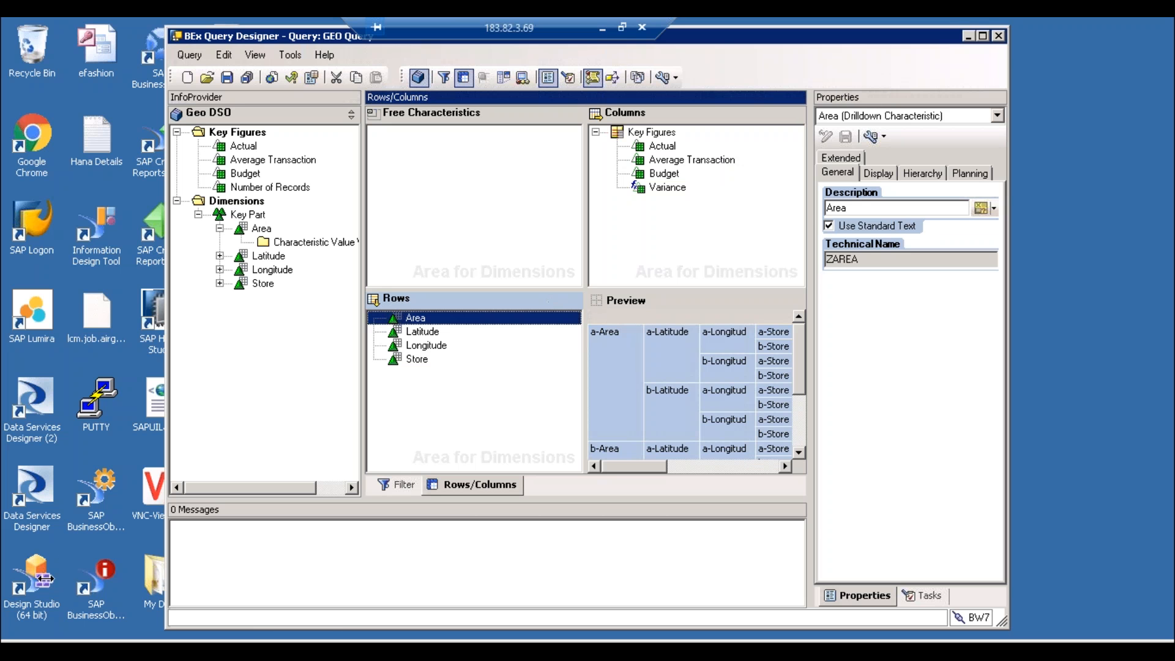
# - Relaunch Design Studio and log on to the BI platform with the account password
pyautogui.click(31, 596)
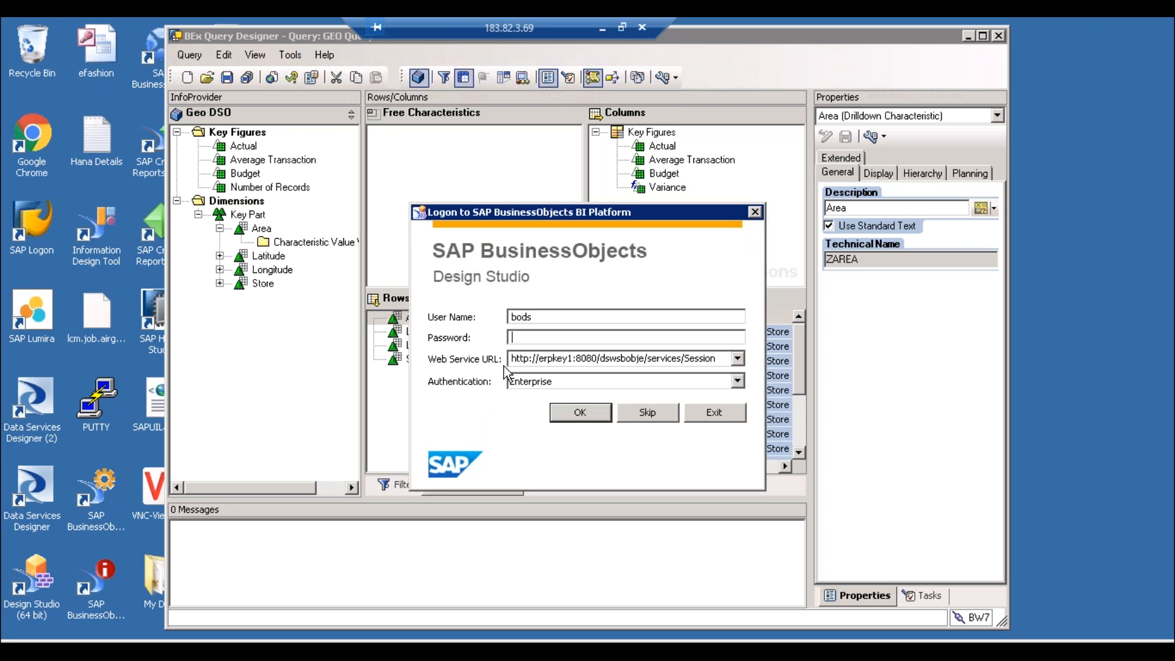
pyautogui.write('******')
pyautogui.press('Return')
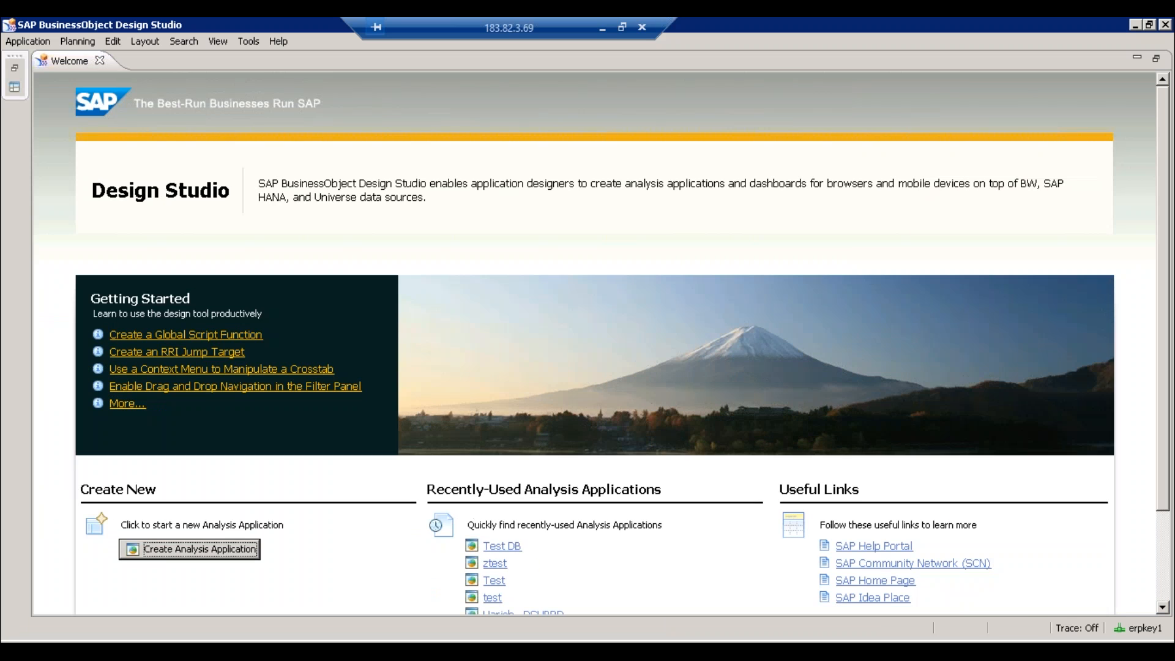
# - Reopen Test DB from recent applications and select data source ZHR_ZHRDSO1_Q001 - DS_1
pyautogui.click(506, 551)
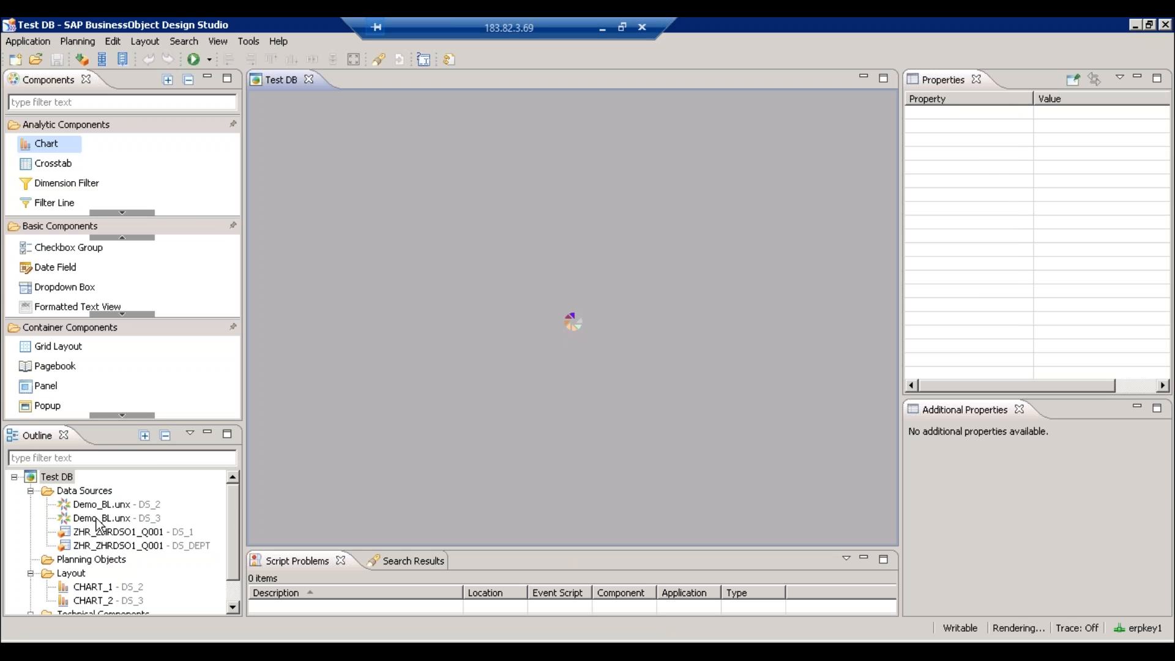
pyautogui.click(97, 506)
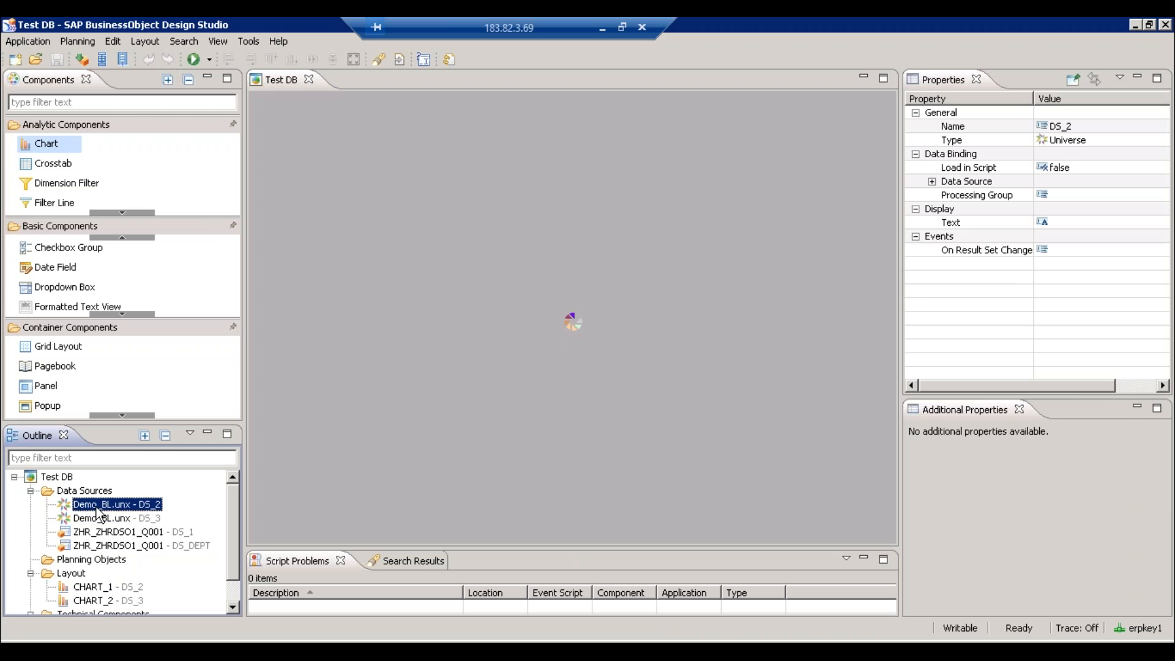
pyautogui.click(106, 532)
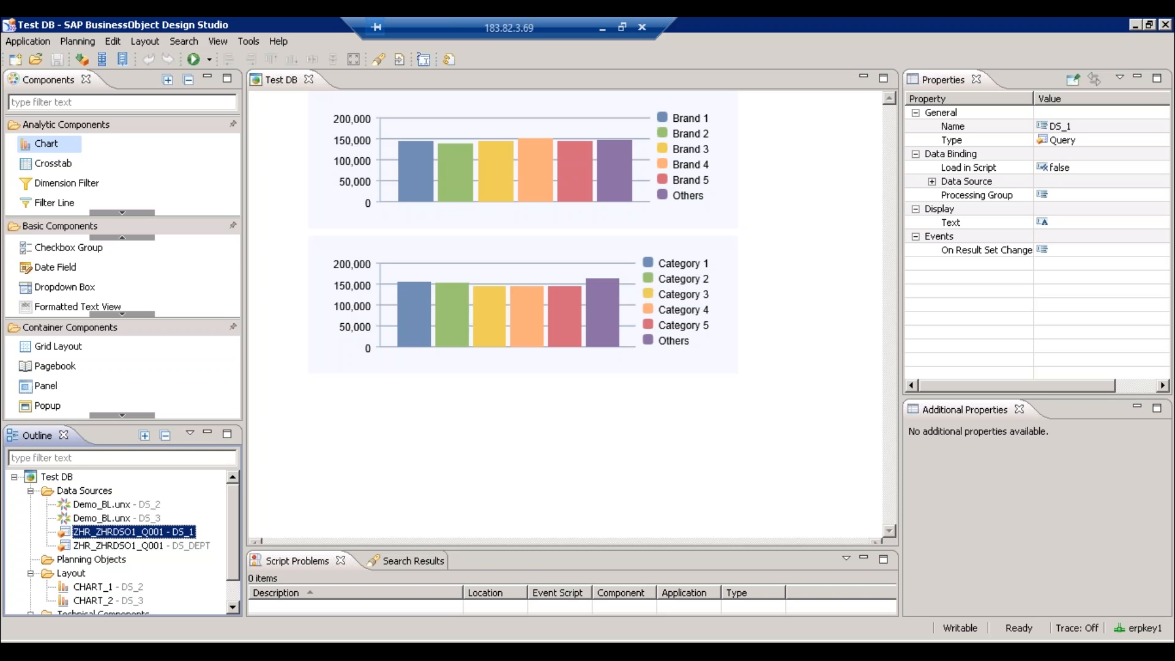
# - Select the Demo_BL.unx - DS_3 universe data source in the Outline
pyautogui.click(112, 519)
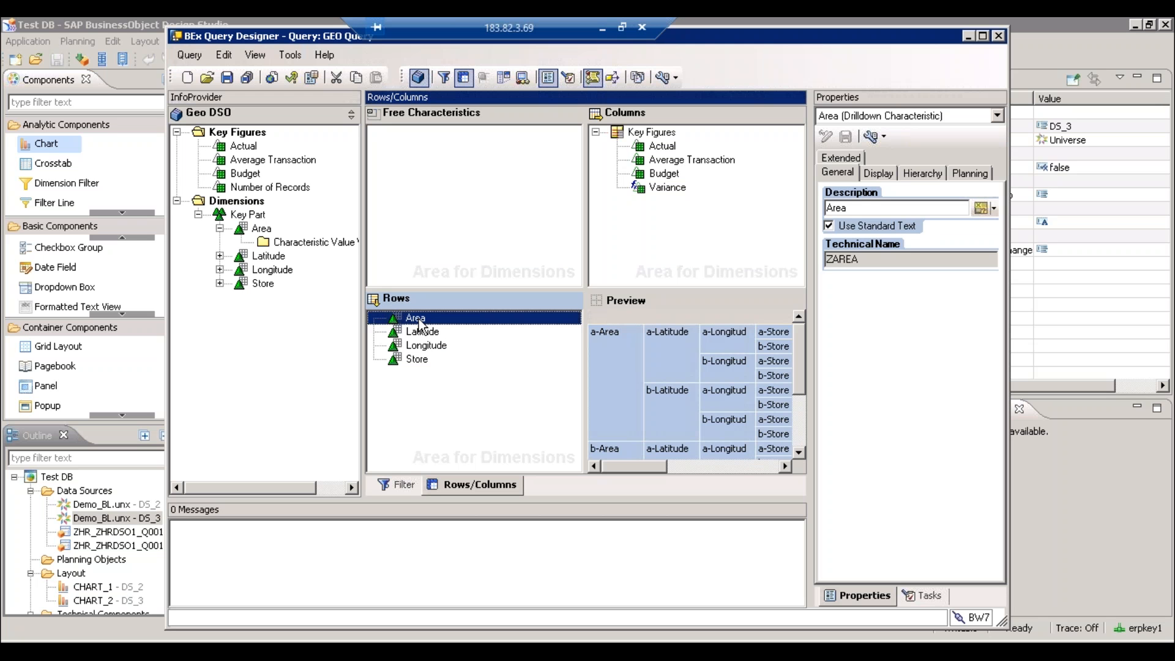
# - Drag within the InfoProvider tree to reveal Area's Characteristic Value Variables folder
pyautogui.moveTo(378, 314); pyautogui.dragTo(263, 238)
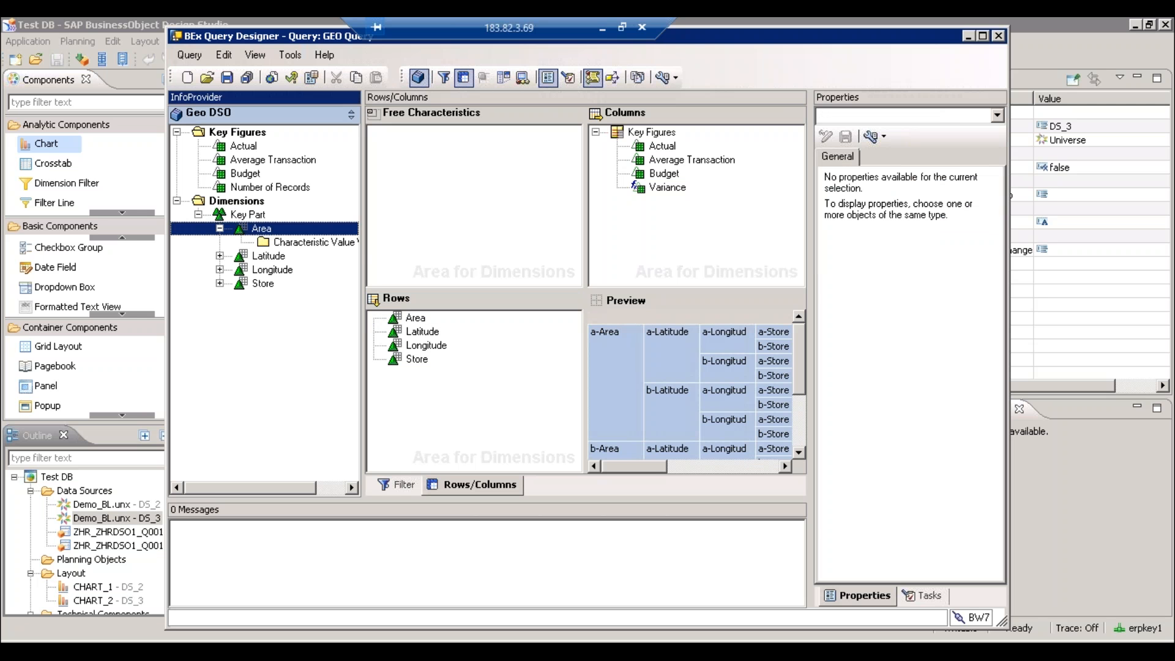
# - Create a new Area characteristic value variable with description 'Test' and technical name ZVAR123
pyautogui.rightClick(285, 241)
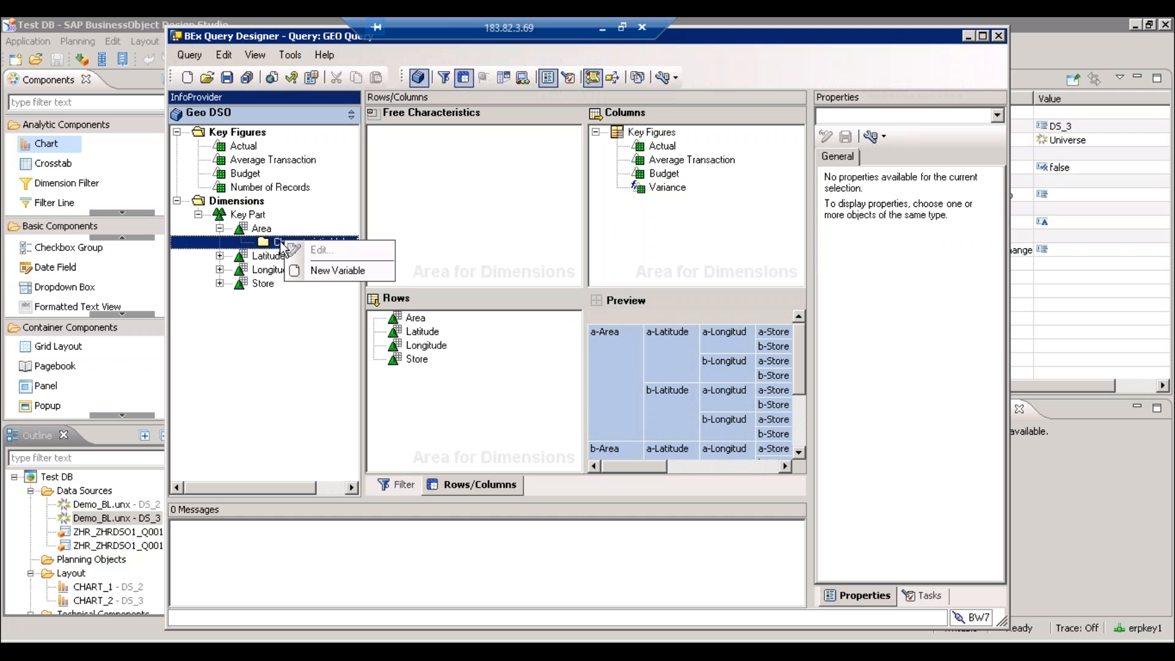
pyautogui.click(322, 271)
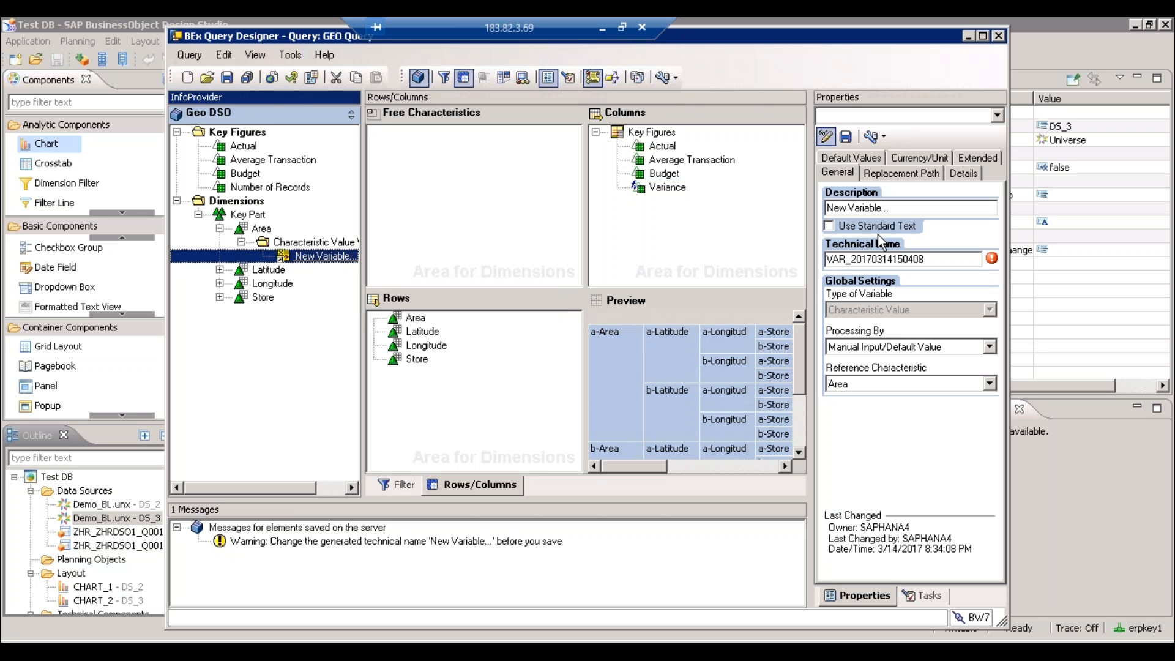
pyautogui.moveTo(888, 208); pyautogui.dragTo(789, 209)
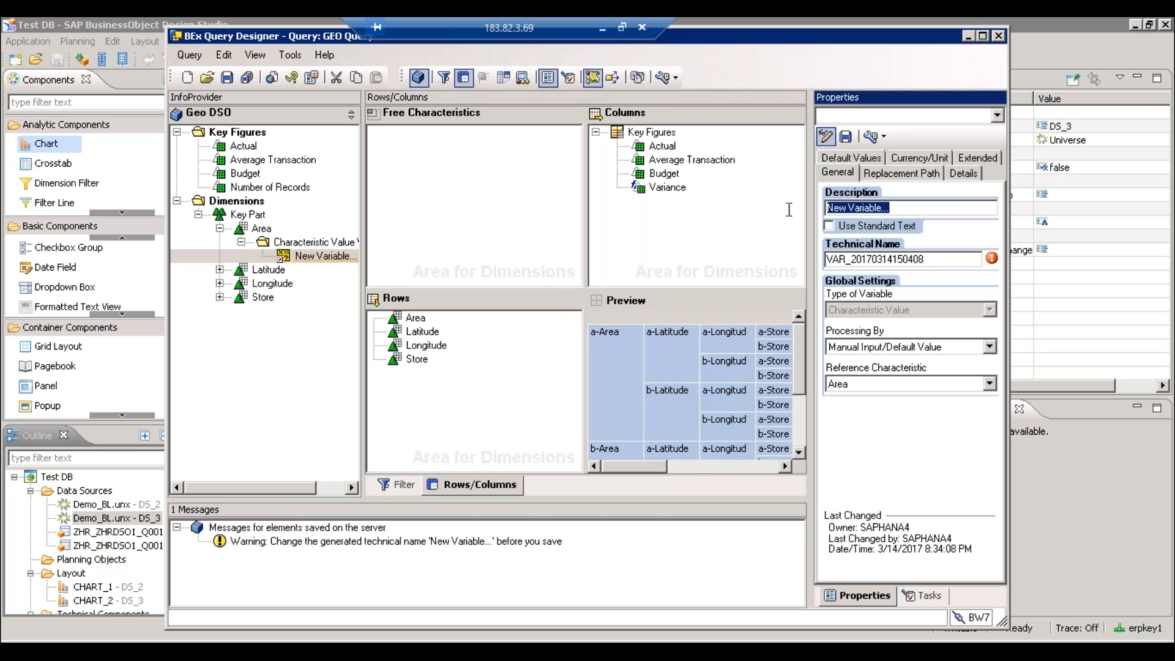
pyautogui.write('Test')
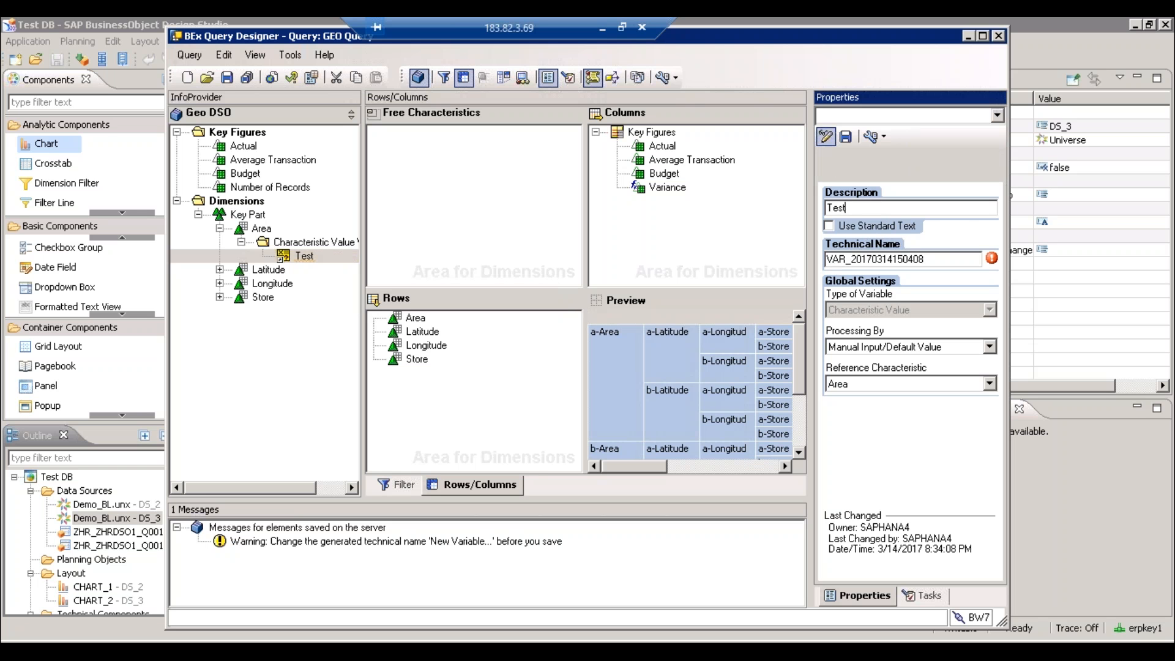
pyautogui.doubleClick(938, 259)
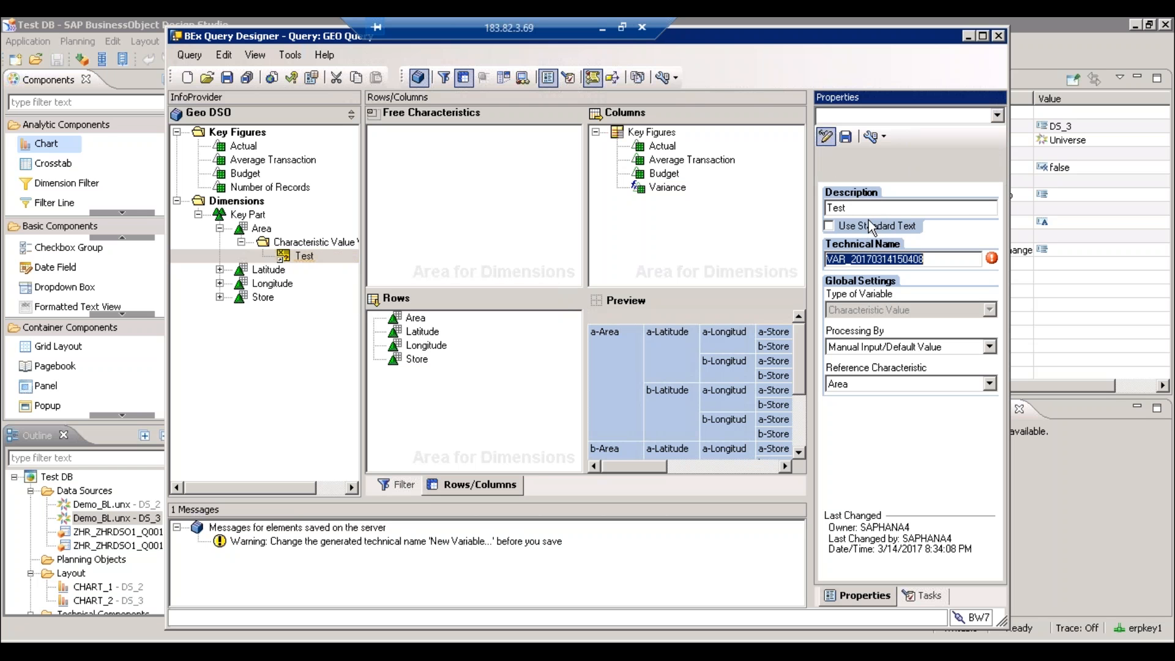
pyautogui.write('ZVAR123')
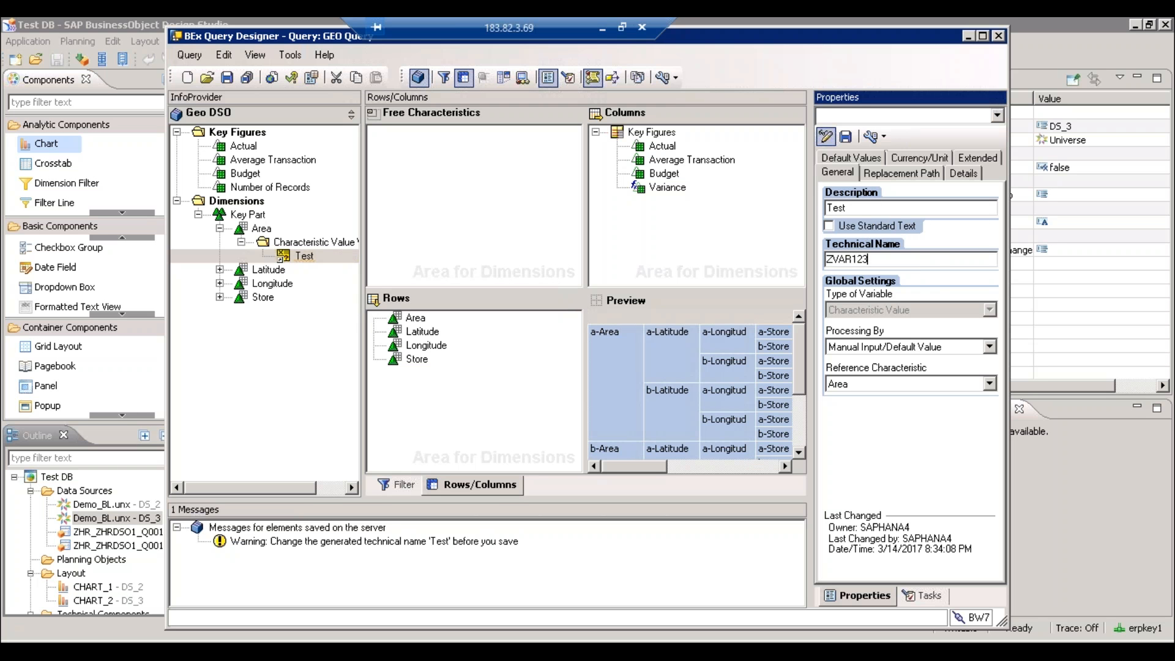
pyautogui.press('Tab')
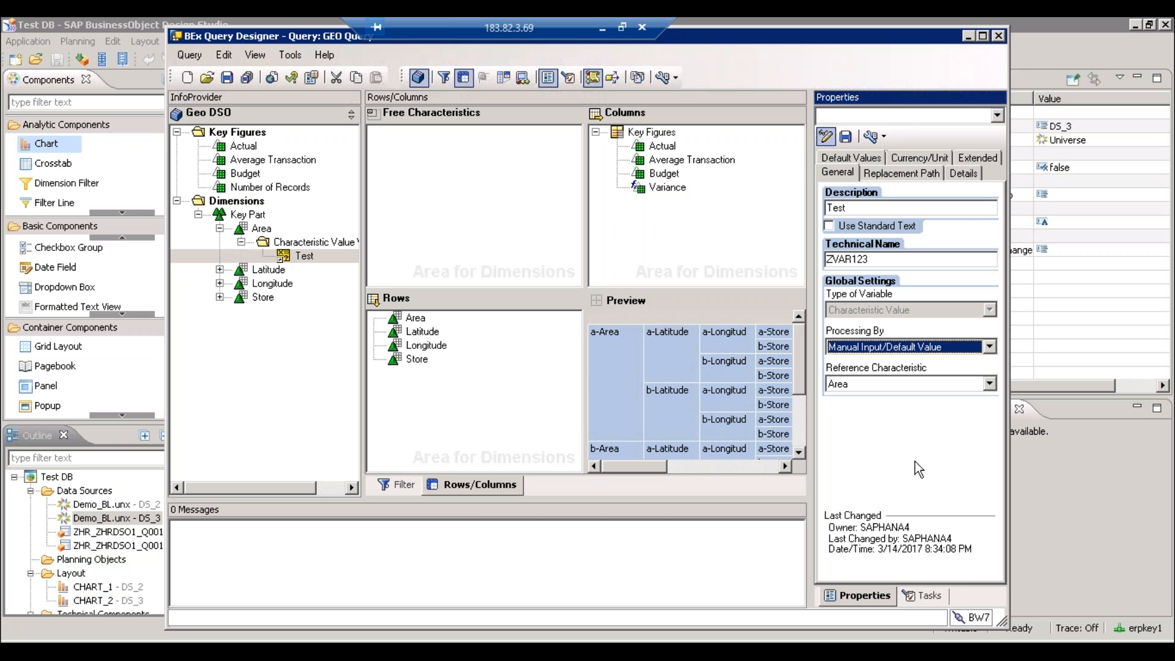
# - Save the new Test variable and confirm
pyautogui.click(846, 137)
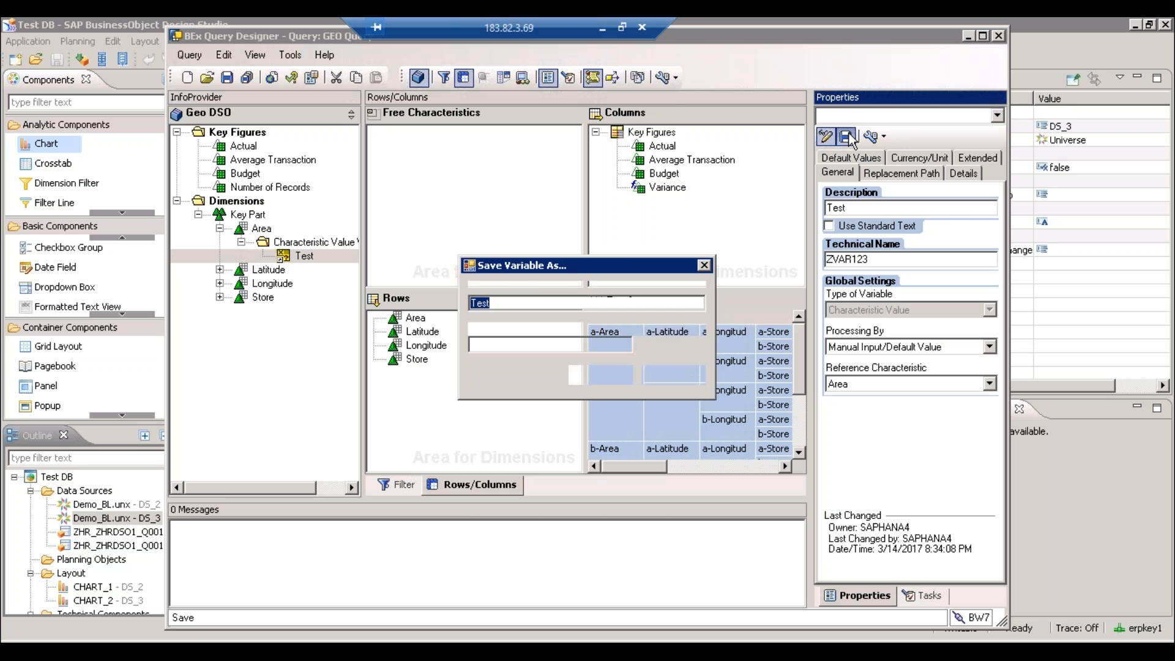
pyautogui.click(600, 370)
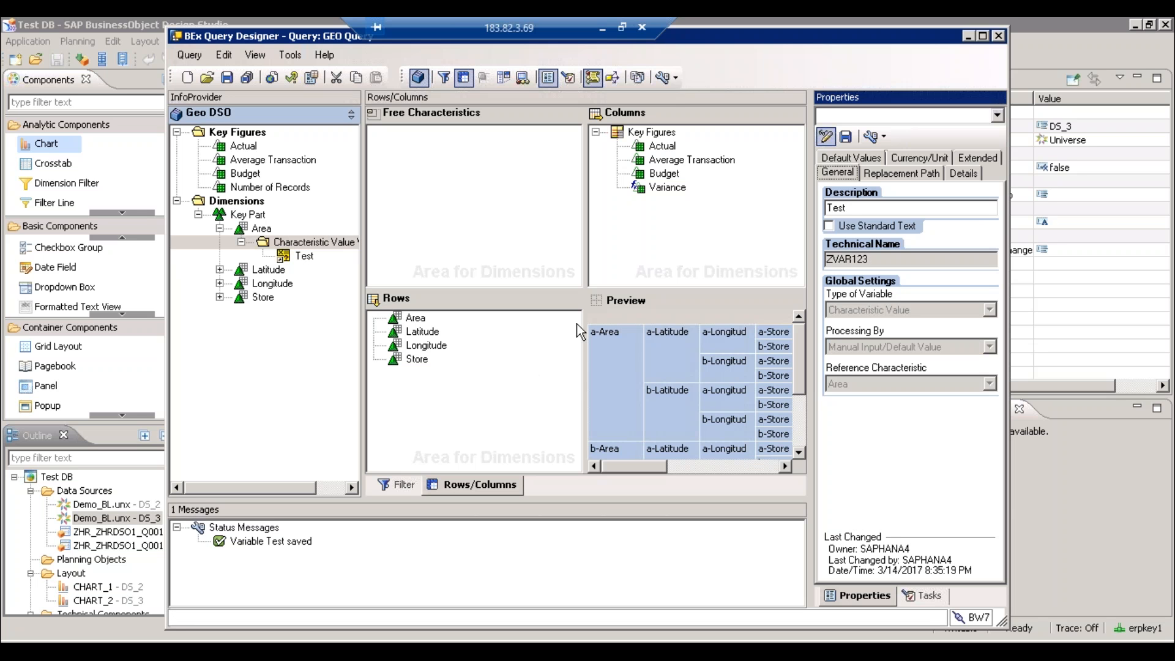
pyautogui.click(853, 212)
# - Add Area to the Characteristic Restrictions in the query's Filter view
pyautogui.click(415, 318)
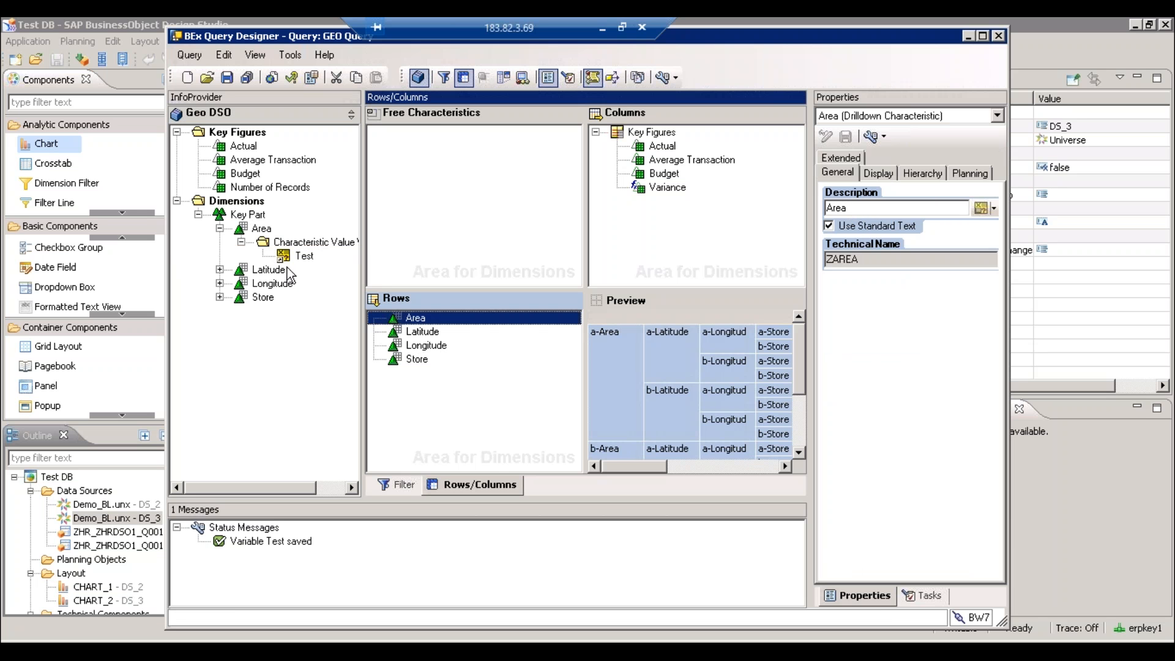
pyautogui.rightClick(434, 327)
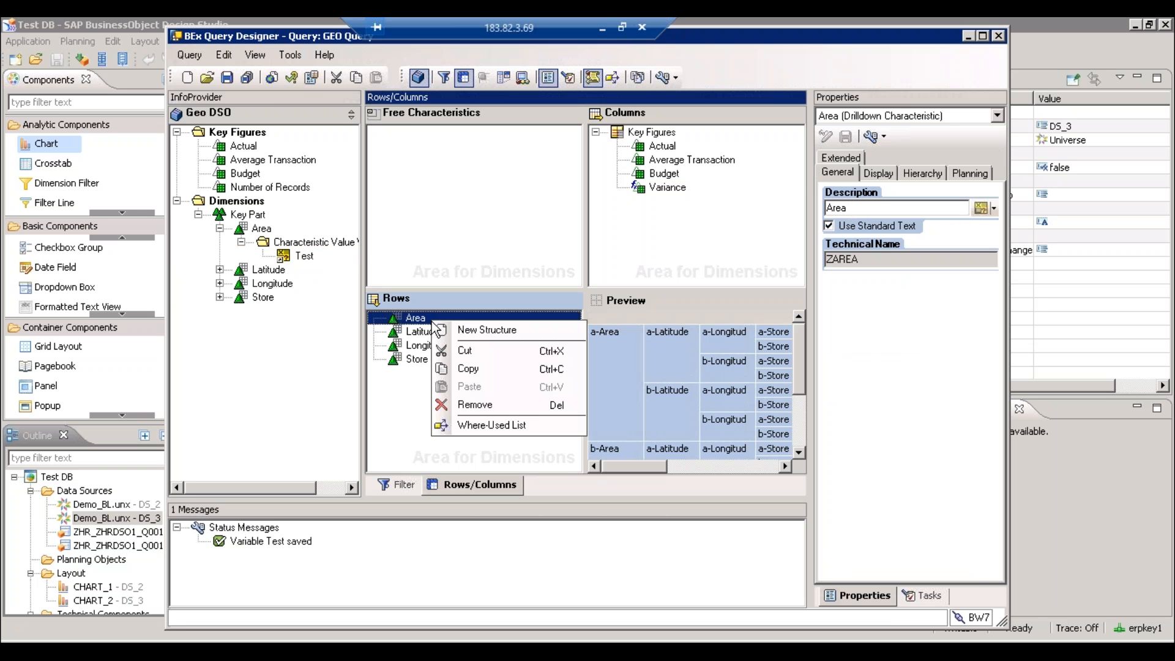
pyautogui.click(404, 484)
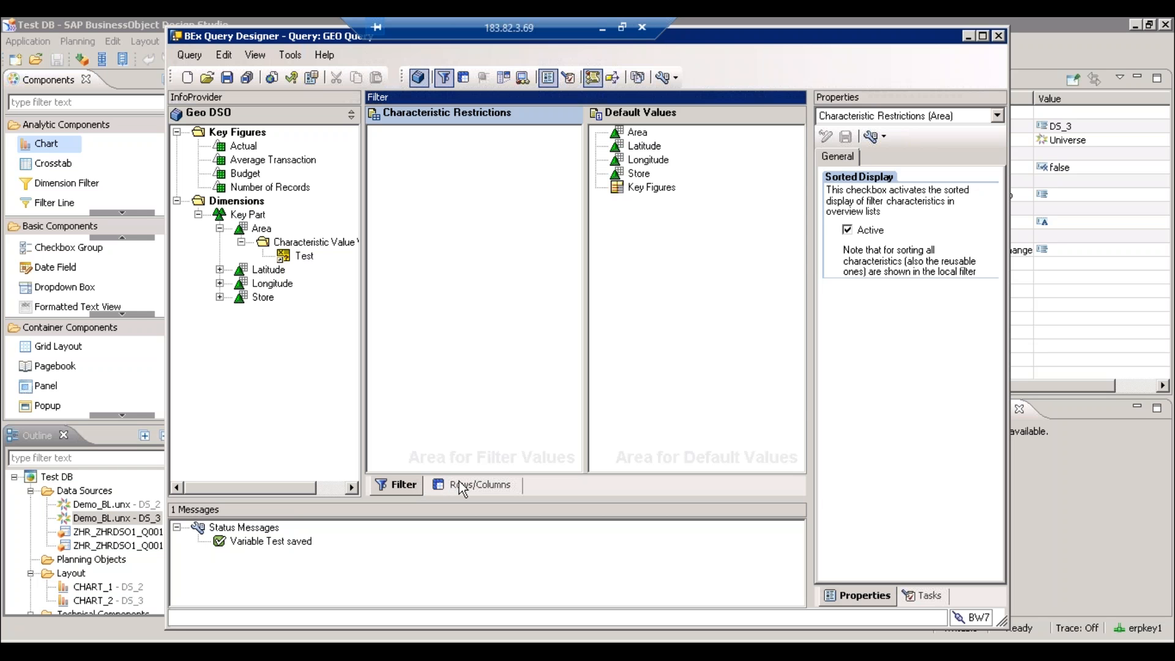
pyautogui.rightClick(427, 149)
pyautogui.click(410, 191)
pyautogui.moveTo(262, 229); pyautogui.dragTo(414, 188)
# - Restrict Area to the Test variable through the Restrict dialog's Variables list
pyautogui.rightClick(409, 137)
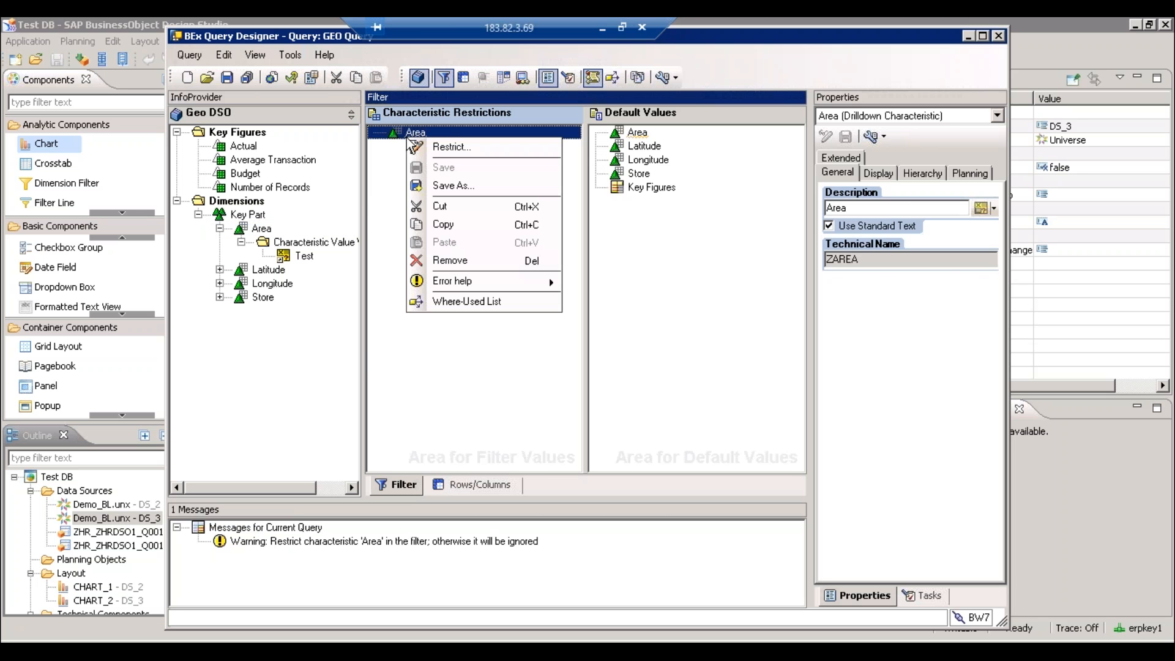
pyautogui.click(452, 147)
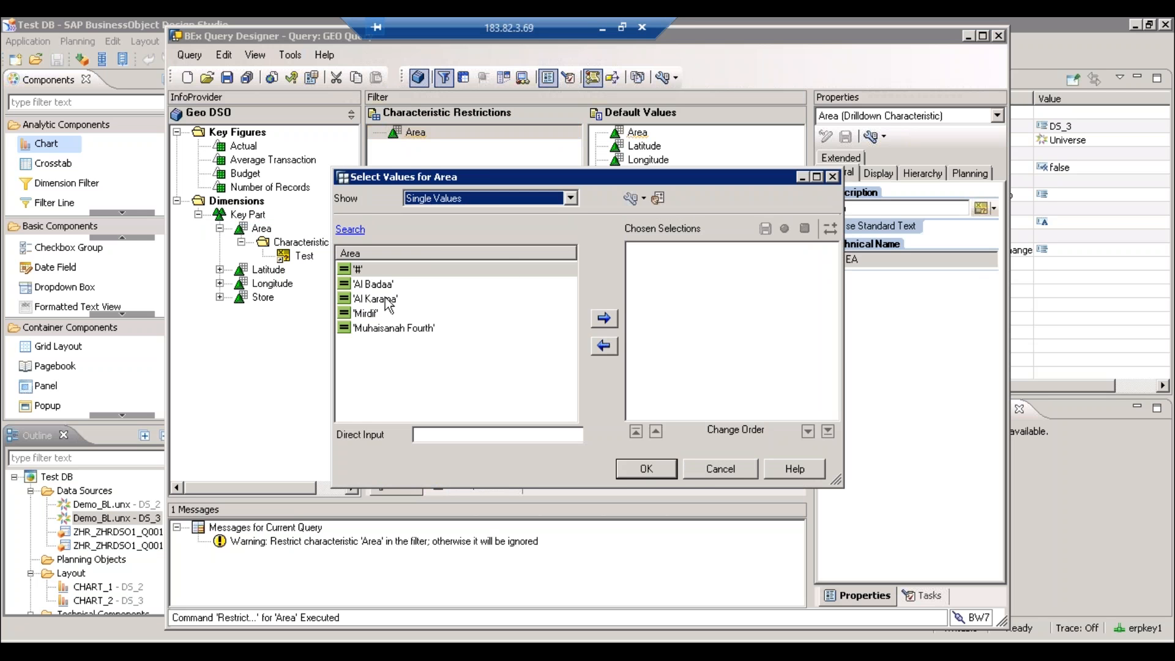
pyautogui.click(569, 198)
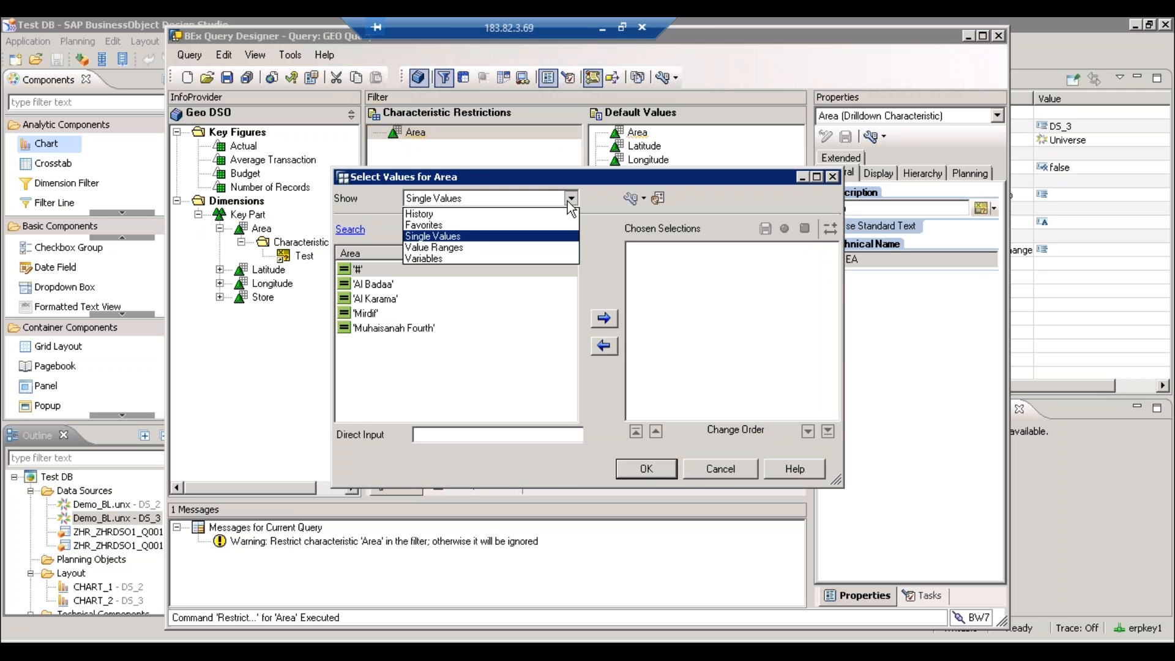
pyautogui.click(442, 262)
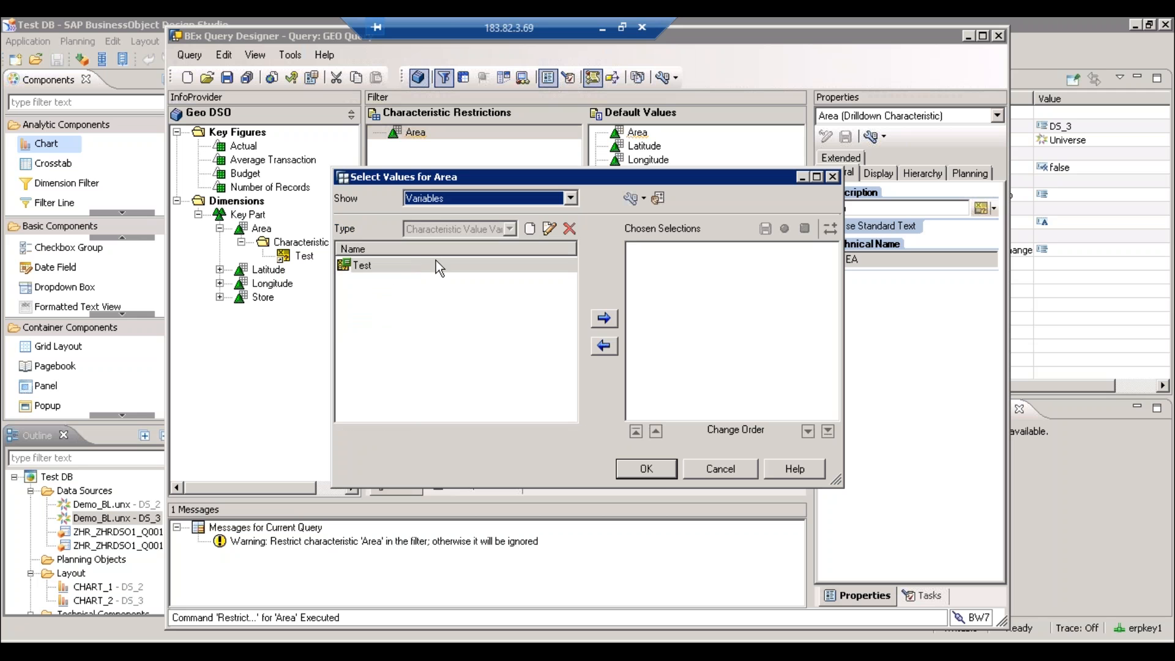
pyautogui.doubleClick(404, 265)
pyautogui.click(654, 469)
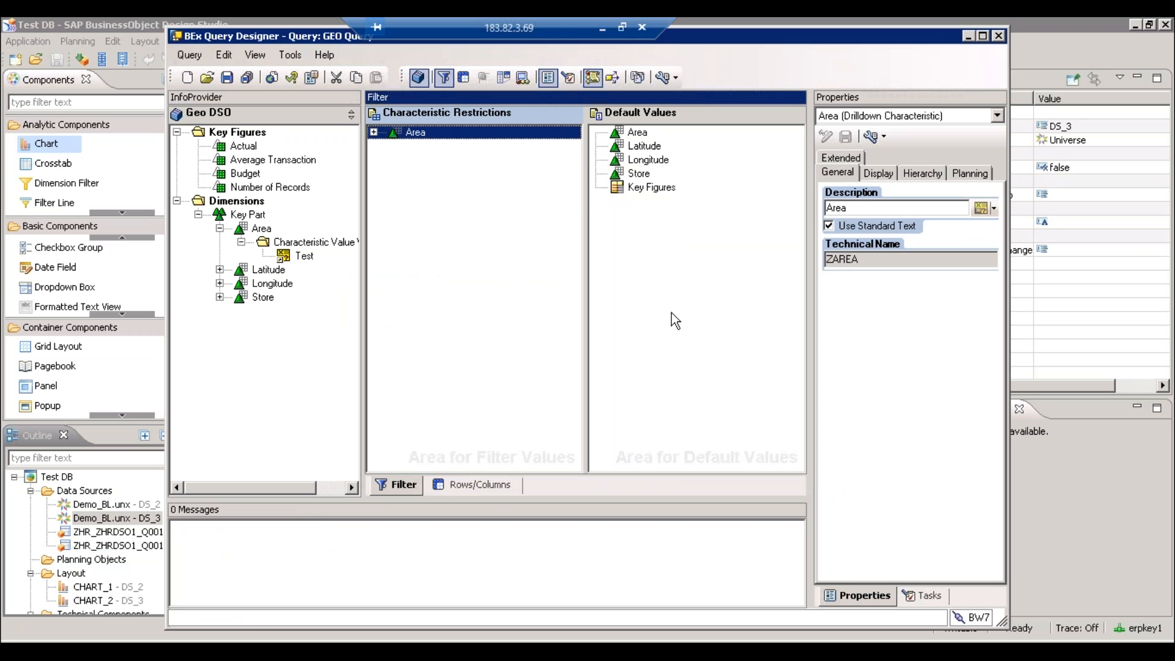
# - Save the GEO Query with Ctrl+S and check the Test restriction under Area
pyautogui.hotkey('ctrl', 's')
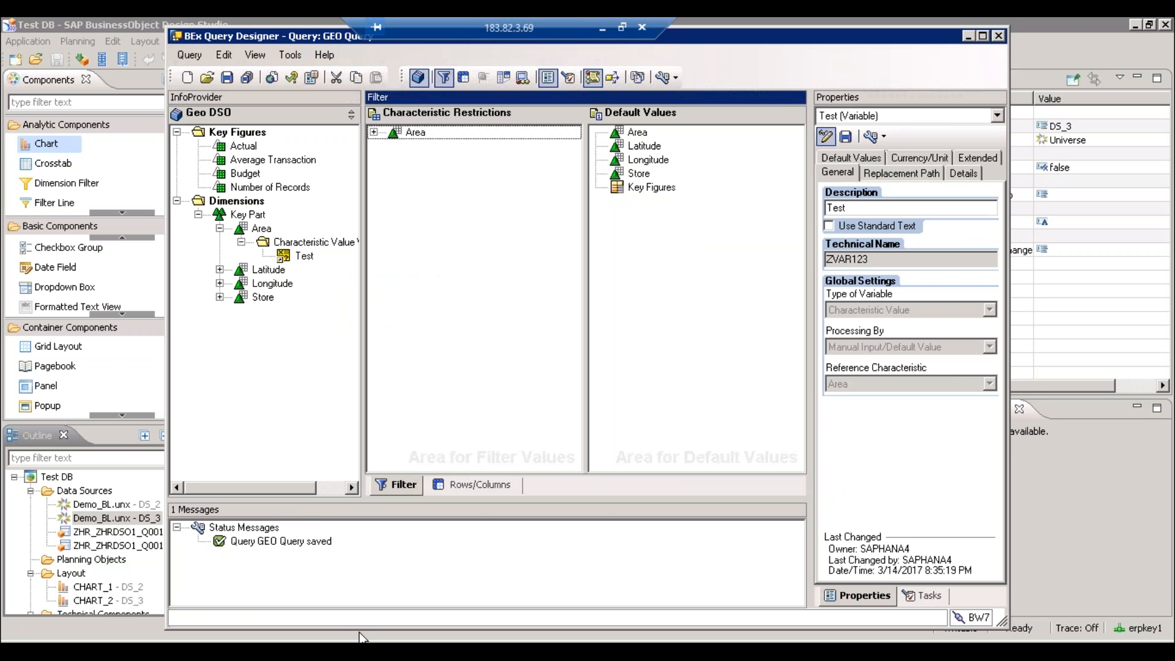
pyautogui.click(374, 132)
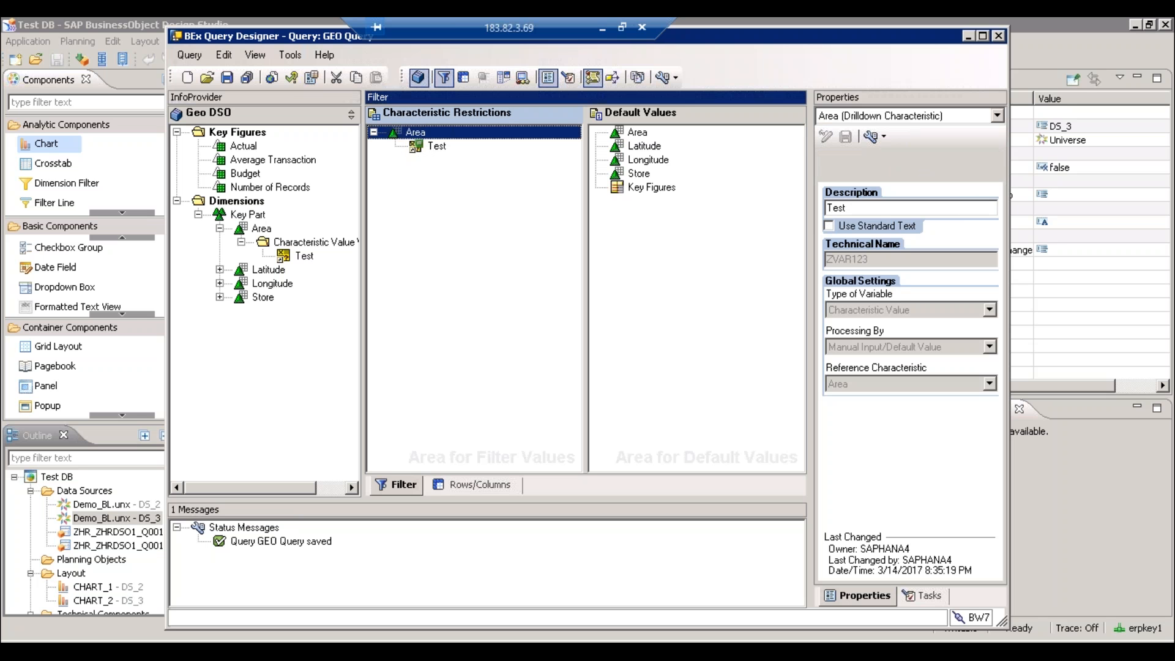
pyautogui.click(416, 147)
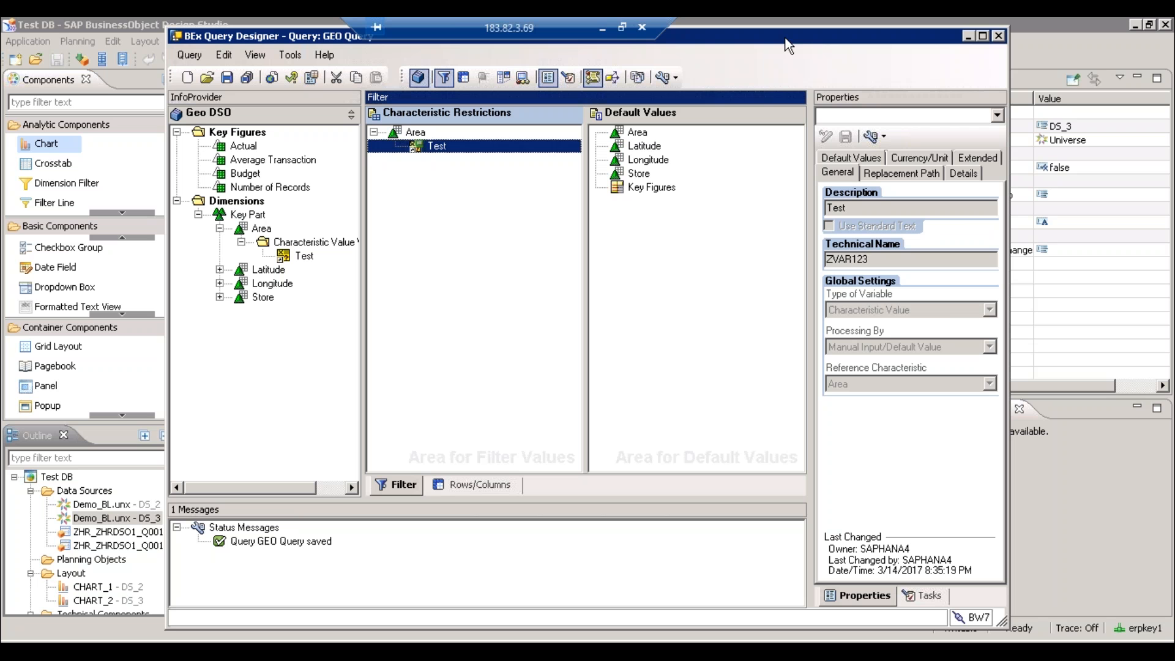
pyautogui.moveTo(790, 37); pyautogui.dragTo(743, 77)
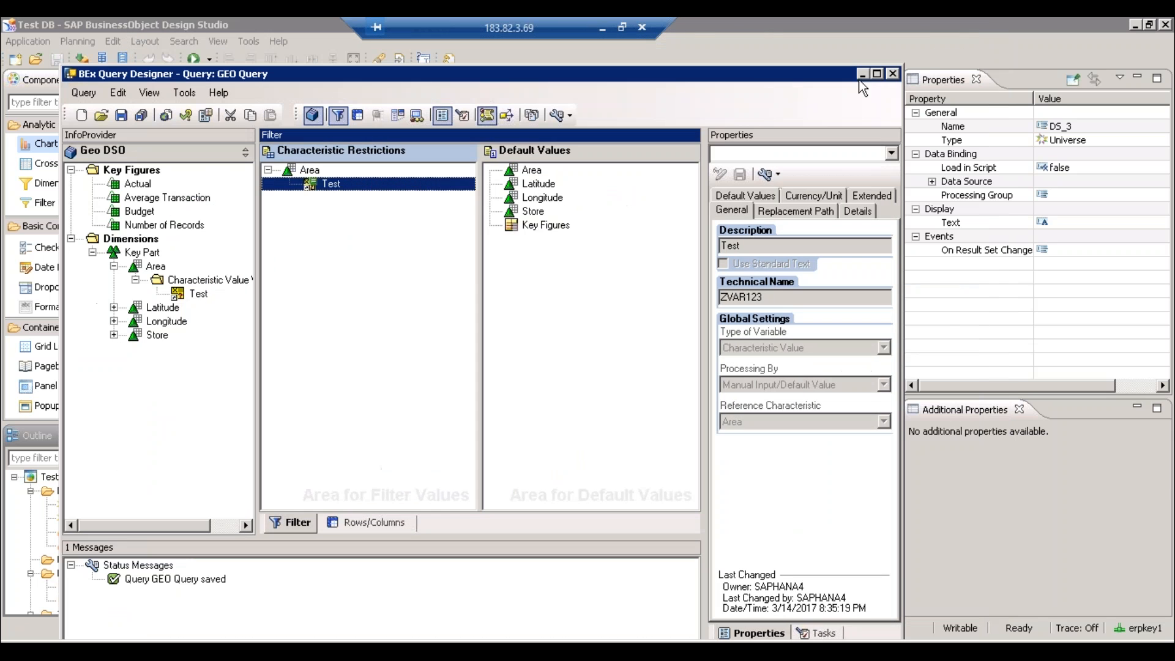
# - Close BEx Query Designer, the browser window, and then Design Studio
pyautogui.click(893, 74)
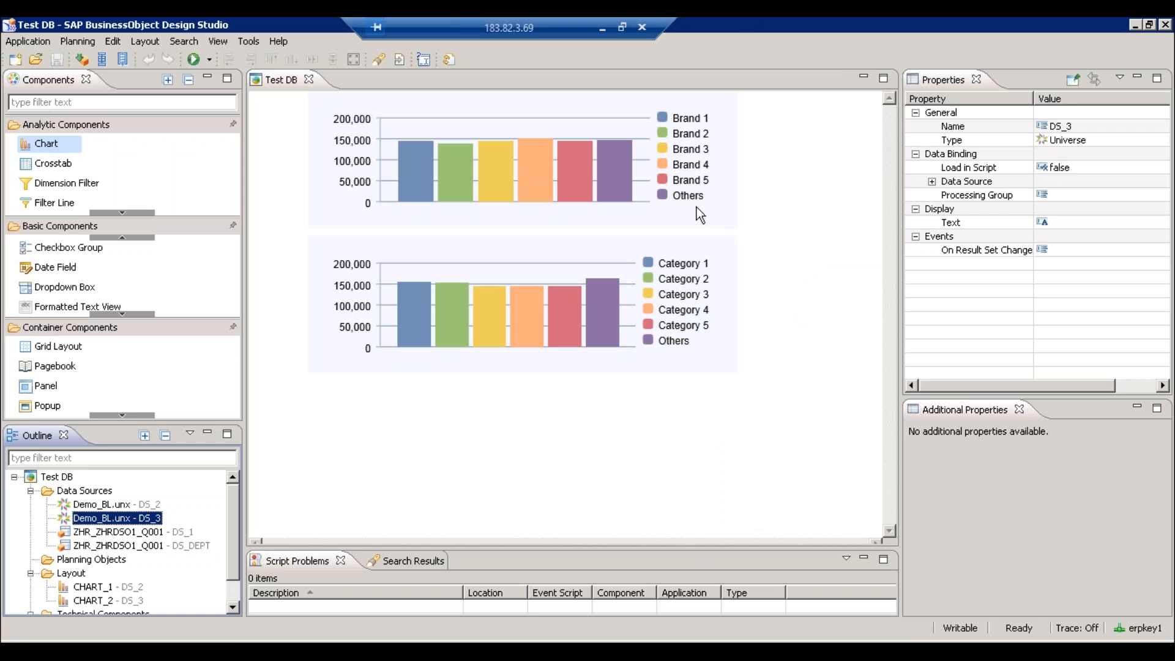
pyautogui.click(196, 643)
pyautogui.rightClick(195, 641)
pyautogui.click(168, 617)
pyautogui.click(1167, 25)
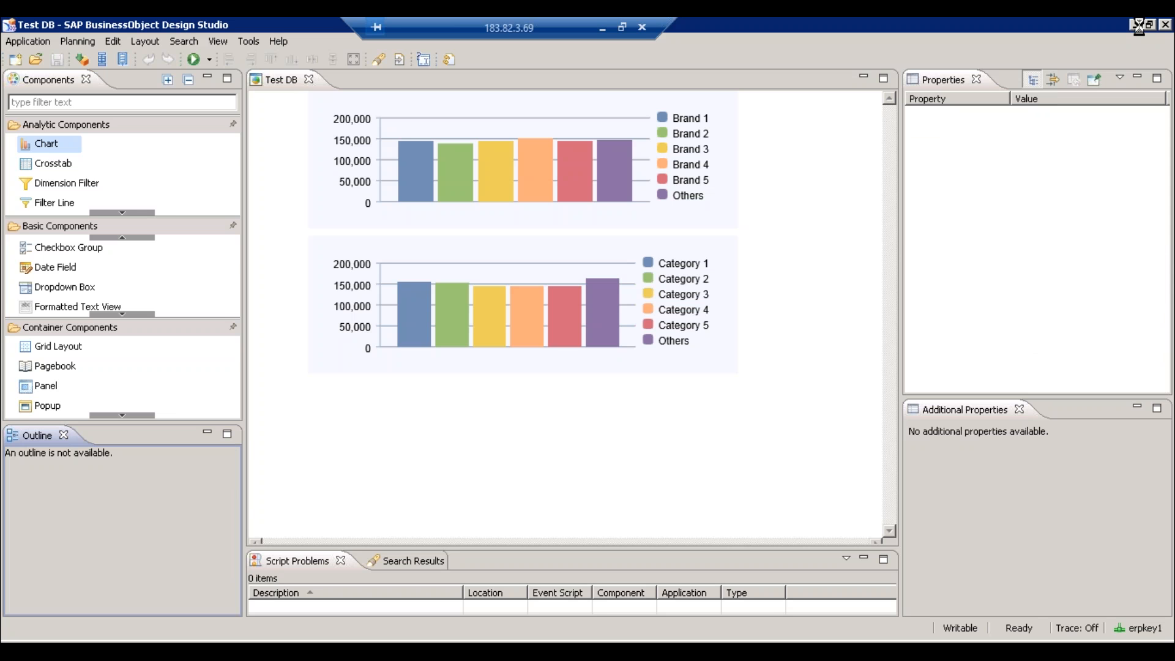